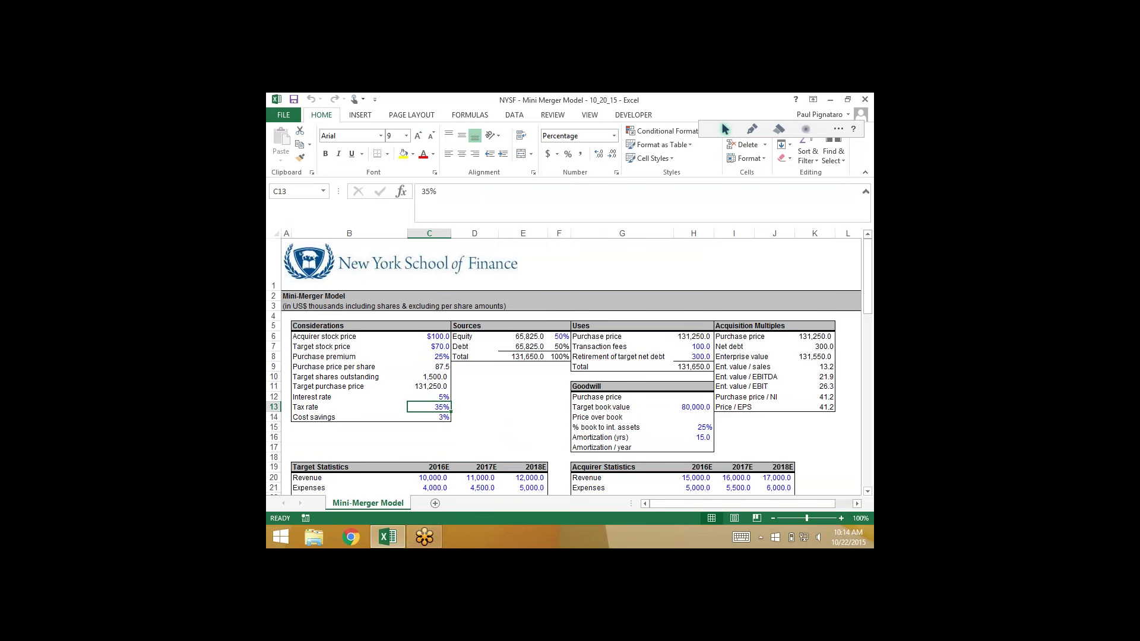
# - Examine the Target Statistics table, from its revenue down to EPS, and the start of the Consolidated Statistics section
pyautogui.press('Down')
pyautogui.press('Down')
pyautogui.press('Down')
pyautogui.press('Down')
pyautogui.press('Down')
pyautogui.press('Down')
pyautogui.press('Down')
pyautogui.press('Down')
pyautogui.press('Down')
pyautogui.press('Down')
pyautogui.press('Down')
pyautogui.press('Down')
pyautogui.press('Down')
pyautogui.press('Down')
pyautogui.press('Down')
pyautogui.press('Down')
pyautogui.press('Down')
pyautogui.press('Down')
pyautogui.press('Down')
pyautogui.press('Down')
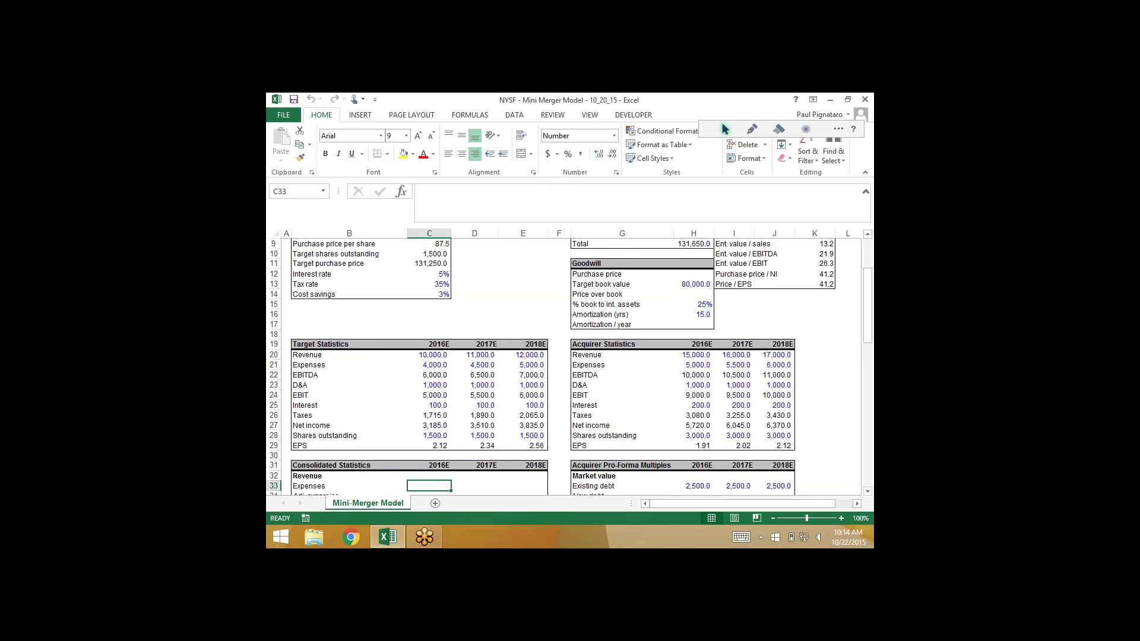
pyautogui.press('Up')
pyautogui.press('Up')
pyautogui.press('Up')
pyautogui.press('Up')
pyautogui.press('Up')
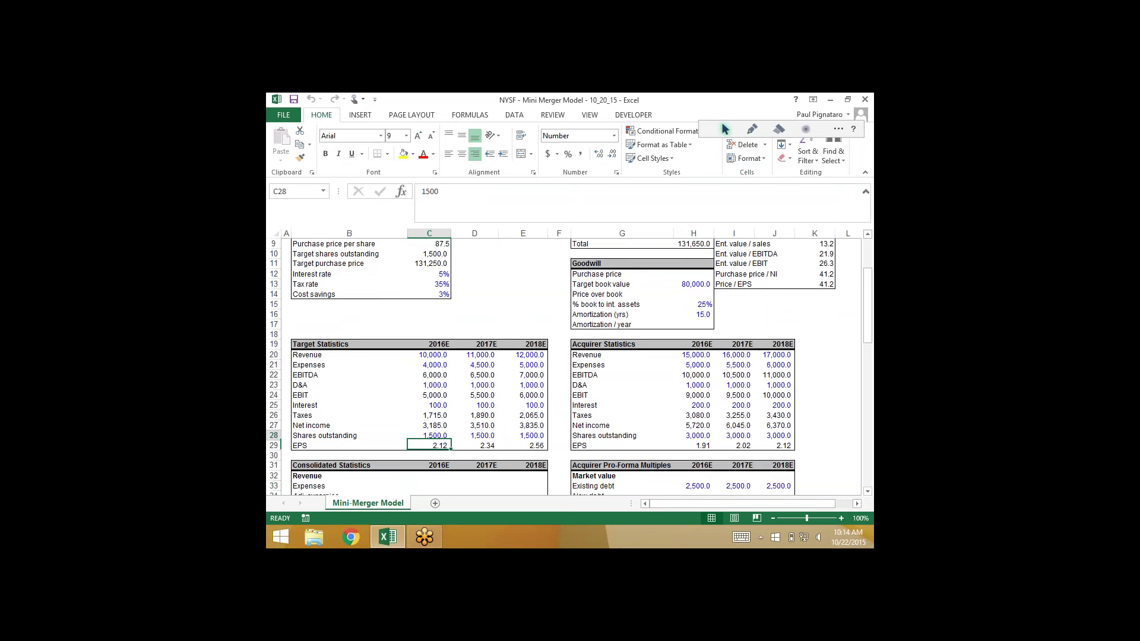
# - Examine the Considerations table, from the acquirer stock price through the premium and price per share to the target purchase price formula
pyautogui.press('Up')
pyautogui.press('Up')
pyautogui.press('Up')
pyautogui.press('Up')
pyautogui.press('Up')
pyautogui.press('Up')
pyautogui.press('Up')
pyautogui.press('Up')
pyautogui.press('Up')
pyautogui.press('Up')
pyautogui.press('Up')
pyautogui.press('Up')
pyautogui.press('Up')
pyautogui.press('Up')
pyautogui.press('Up')
pyautogui.press('Up')
pyautogui.press('Up')
pyautogui.press('Up')
pyautogui.press('Up')
pyautogui.press('Up')
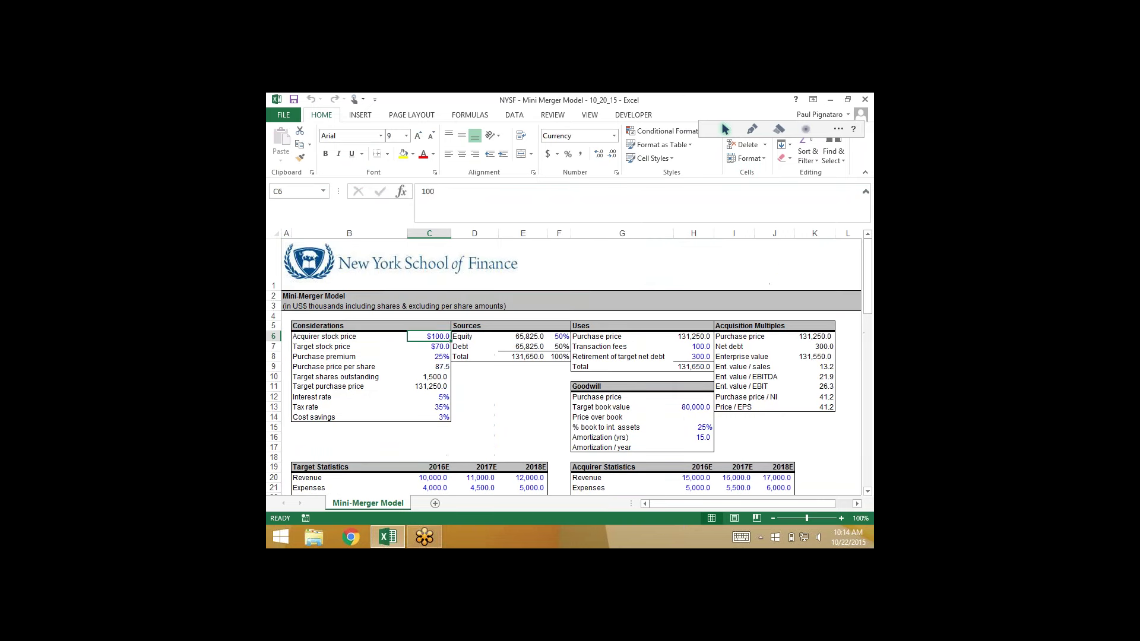
pyautogui.press('Left')
pyautogui.press('Right')
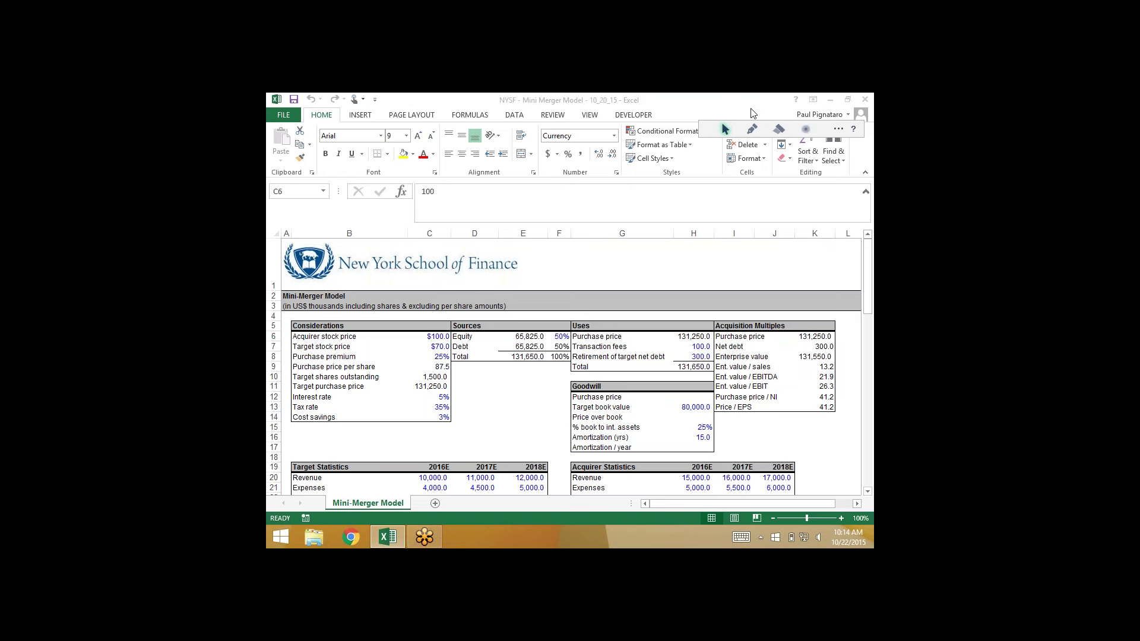
pyautogui.click(432, 357)
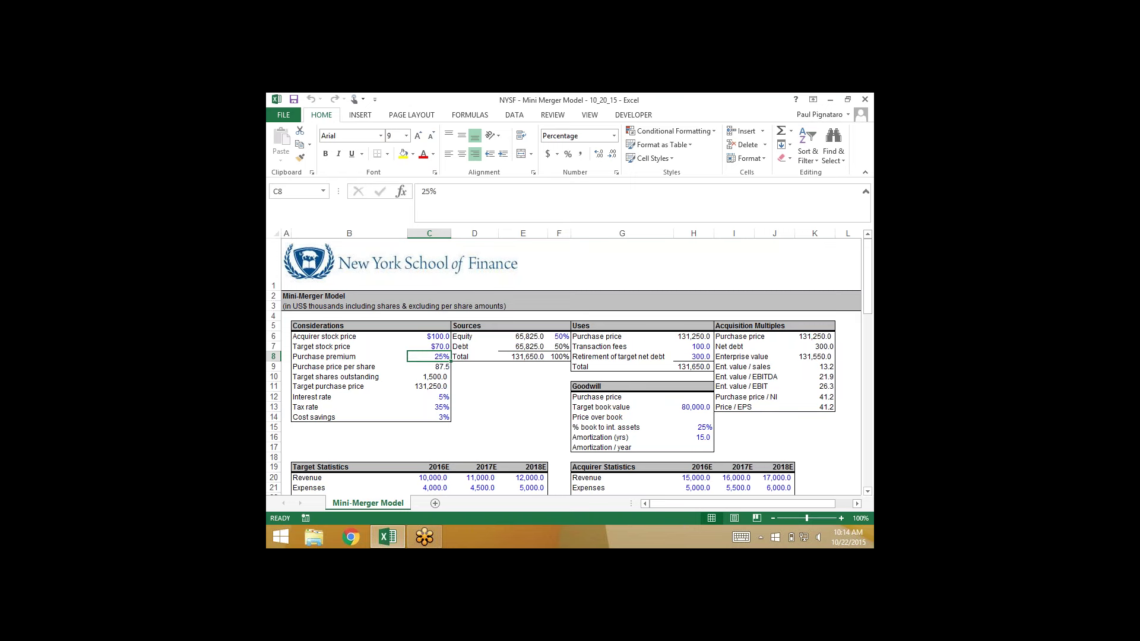
pyautogui.press('Up')
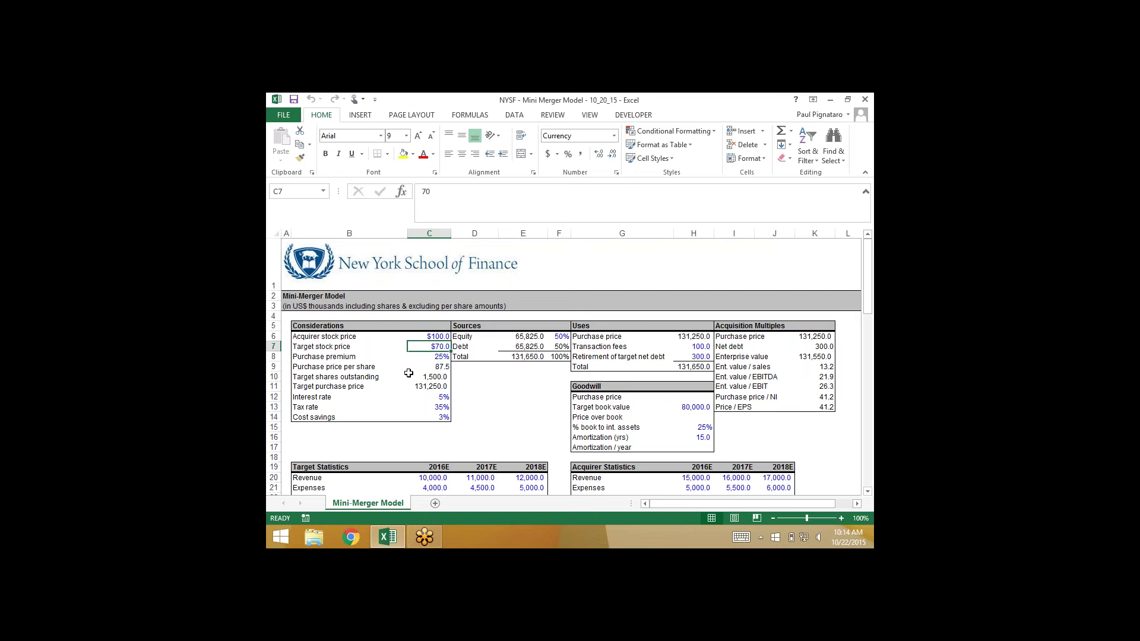
pyautogui.press('Down')
pyautogui.press('Down')
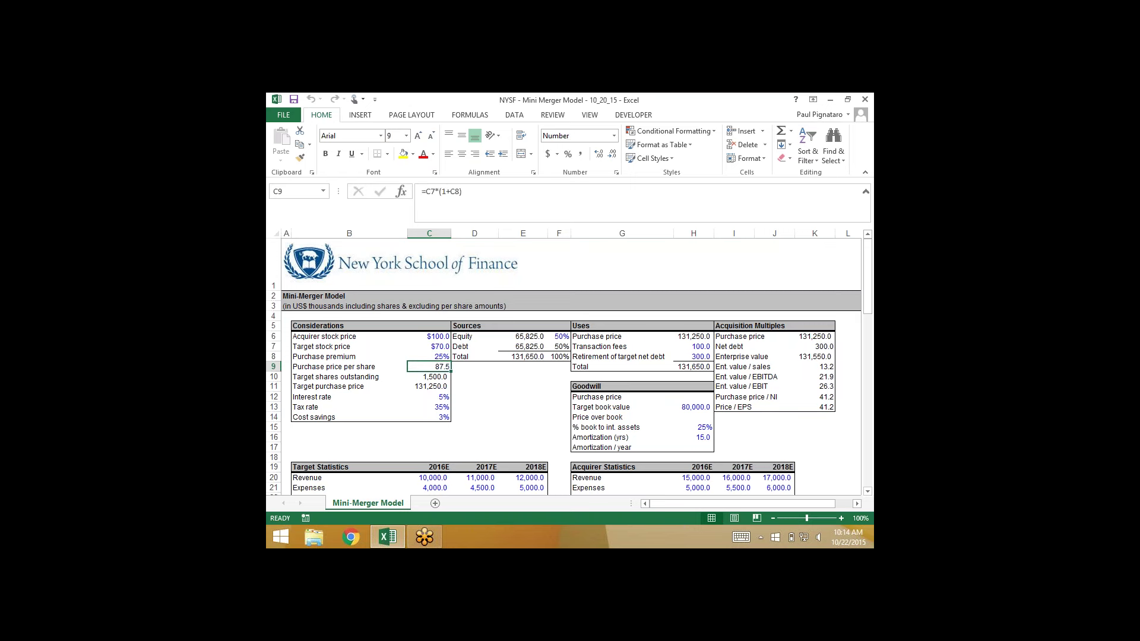
pyautogui.press('Down')
pyautogui.press('Down')
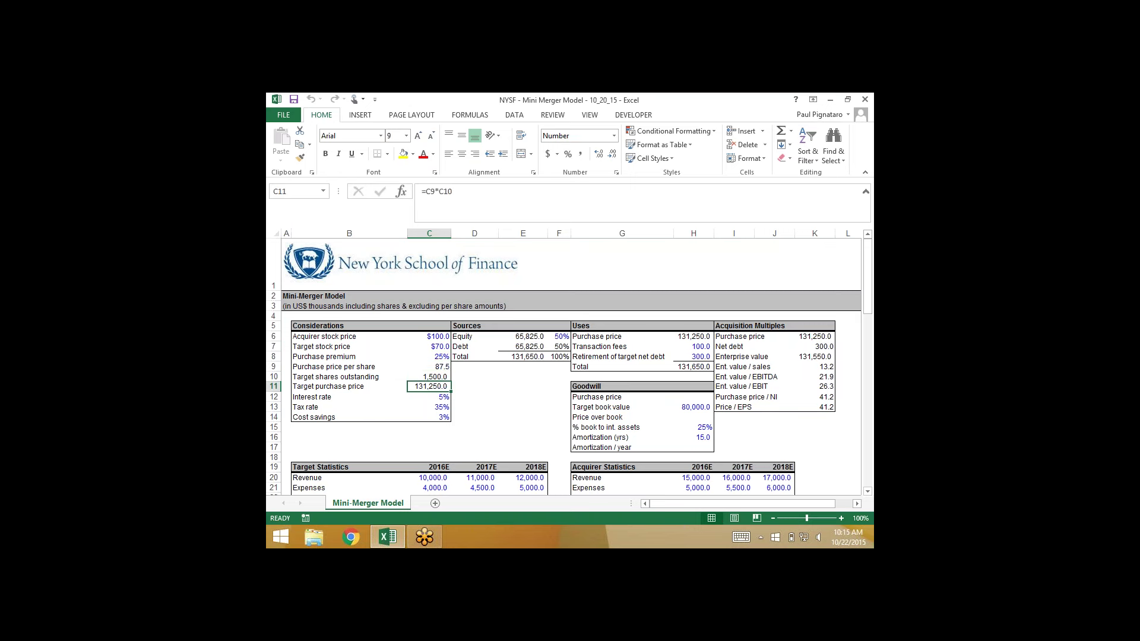
# - Examine the Uses table, from the transaction fees down to the formula for the total
pyautogui.press('Right')
pyautogui.press('Right')
pyautogui.press('Right')
pyautogui.press('Right')
pyautogui.press('Right')
pyautogui.press('Up')
pyautogui.press('Up')
pyautogui.press('Up')
pyautogui.press('Up')
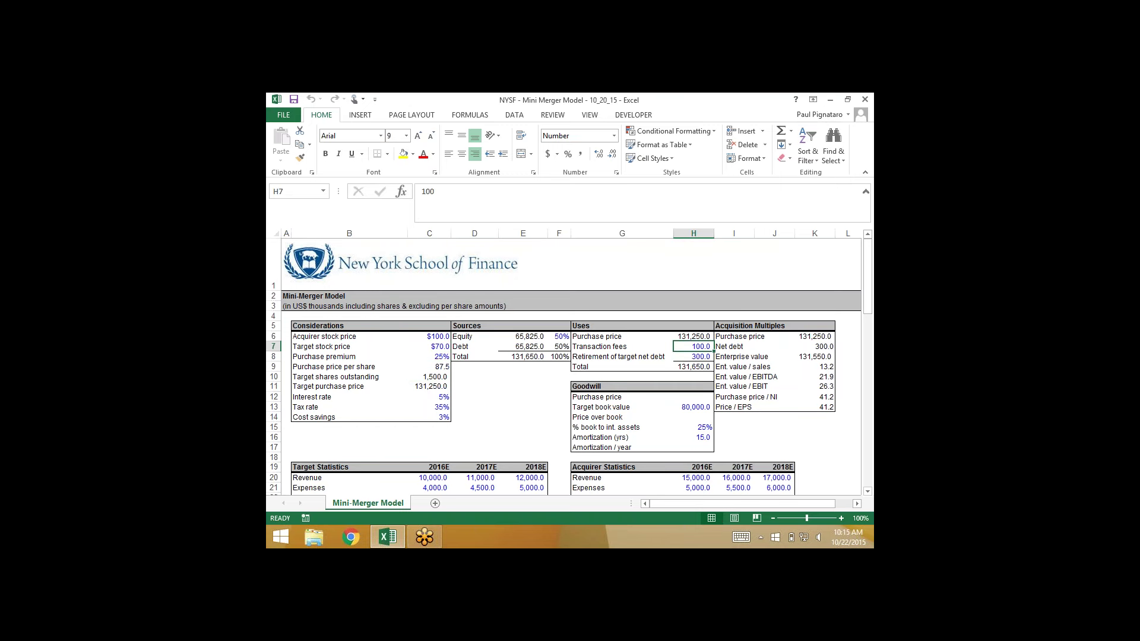
pyautogui.press('Down')
pyautogui.press('Down')
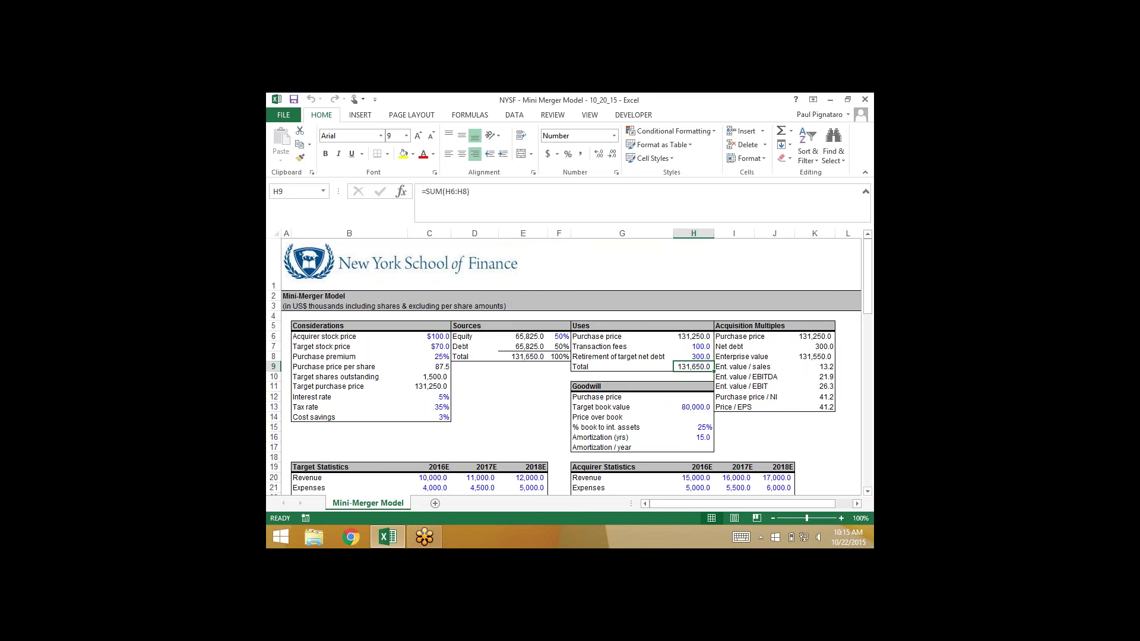
# - Examine the Sources table, checking the equity formula and the formula for the total
pyautogui.press('Left')
pyautogui.press('Left')
pyautogui.press('Left')
pyautogui.press('Up')
pyautogui.press('Up')
pyautogui.press('Up')
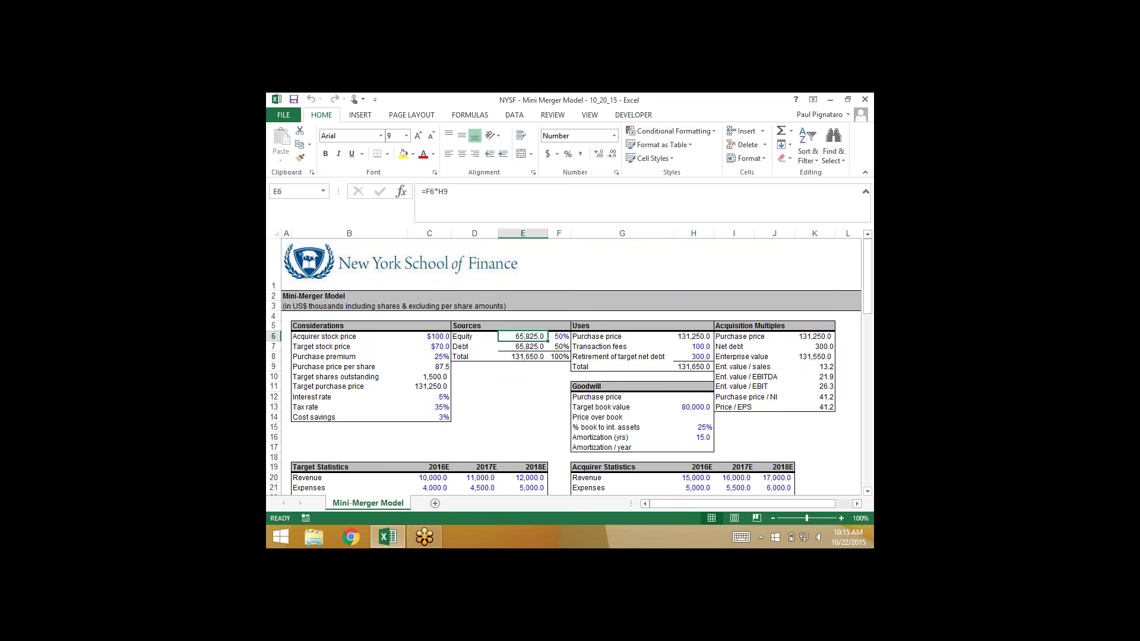
pyautogui.press('Down')
pyautogui.press('Down')
pyautogui.press('Right')
pyautogui.press('Right')
pyautogui.press('Right')
pyautogui.press('Left')
pyautogui.press('Left')
pyautogui.press('Left')
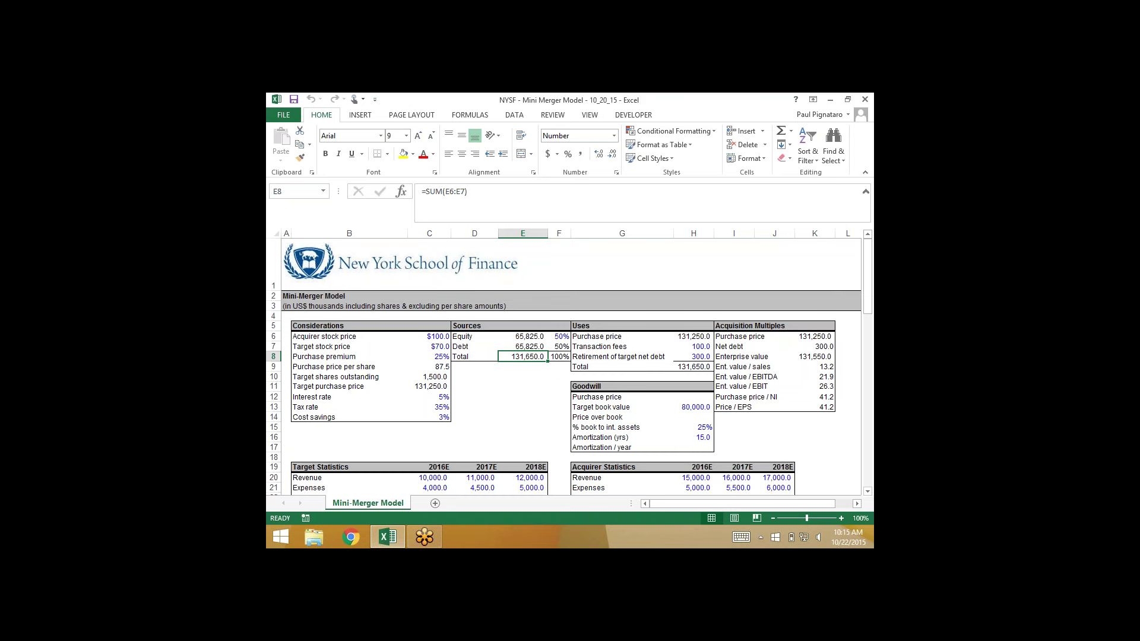
# - Examine the target's EPS formula and its 2016E shares outstanding in the Target Statistics table
pyautogui.press('Down')
pyautogui.press('Down')
pyautogui.press('Down')
pyautogui.press('Down')
pyautogui.press('Down')
pyautogui.press('Down')
pyautogui.press('Down')
pyautogui.press('Down')
pyautogui.press('Down')
pyautogui.press('Down')
pyautogui.press('Down')
pyautogui.press('Down')
pyautogui.press('Down')
pyautogui.press('Down')
pyautogui.press('Down')
pyautogui.press('Down')
pyautogui.press('Down')
pyautogui.press('Down')
pyautogui.press('Down')
pyautogui.press('Down')
pyautogui.press('Left')
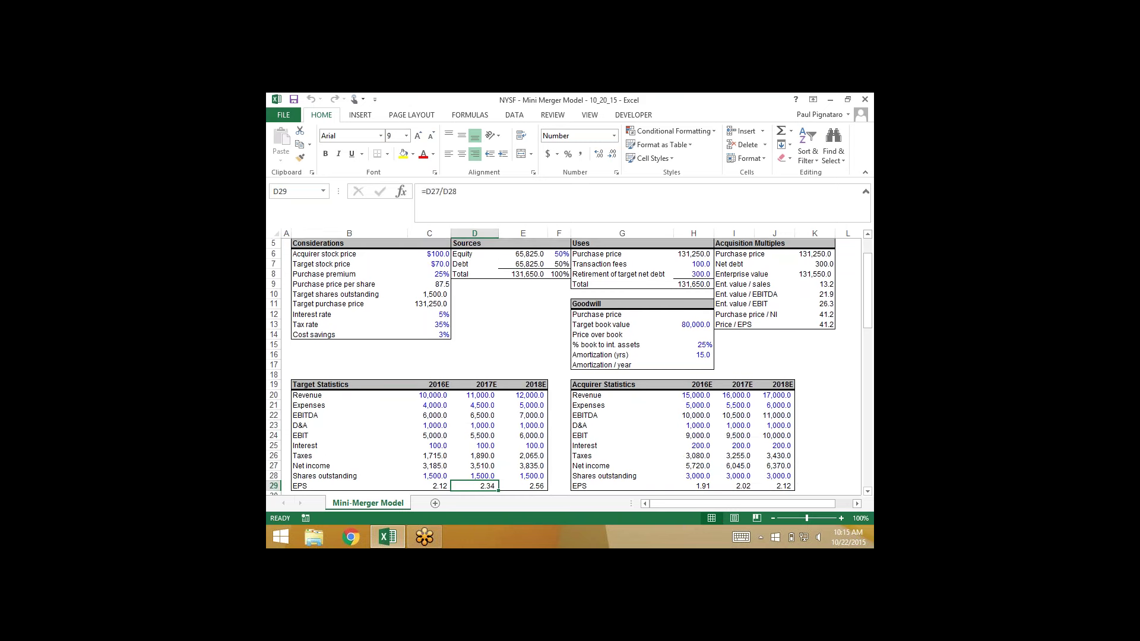
pyautogui.press('Down')
pyautogui.press('Up')
pyautogui.press('Up')
pyautogui.press('Left')
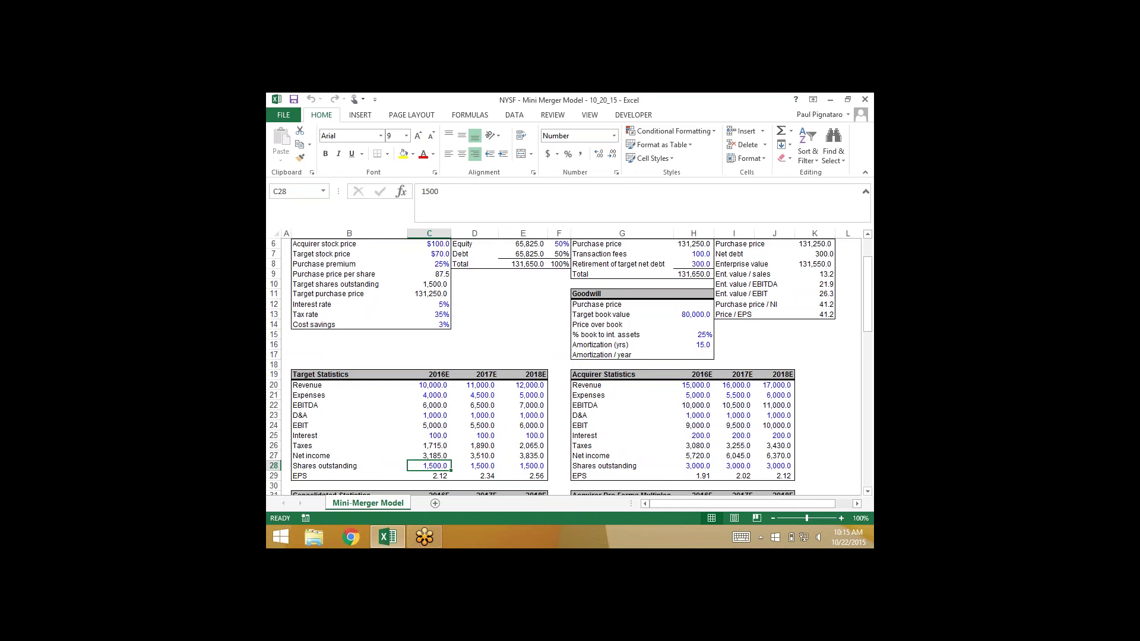
# - Compare the target's EPS row with the acquirer's and check the taxes formula in the Acquirer Statistics table
pyautogui.press('Down')
pyautogui.press('Right')
pyautogui.press('Right')
pyautogui.press('Right')
pyautogui.press('Right')
pyautogui.press('Right')
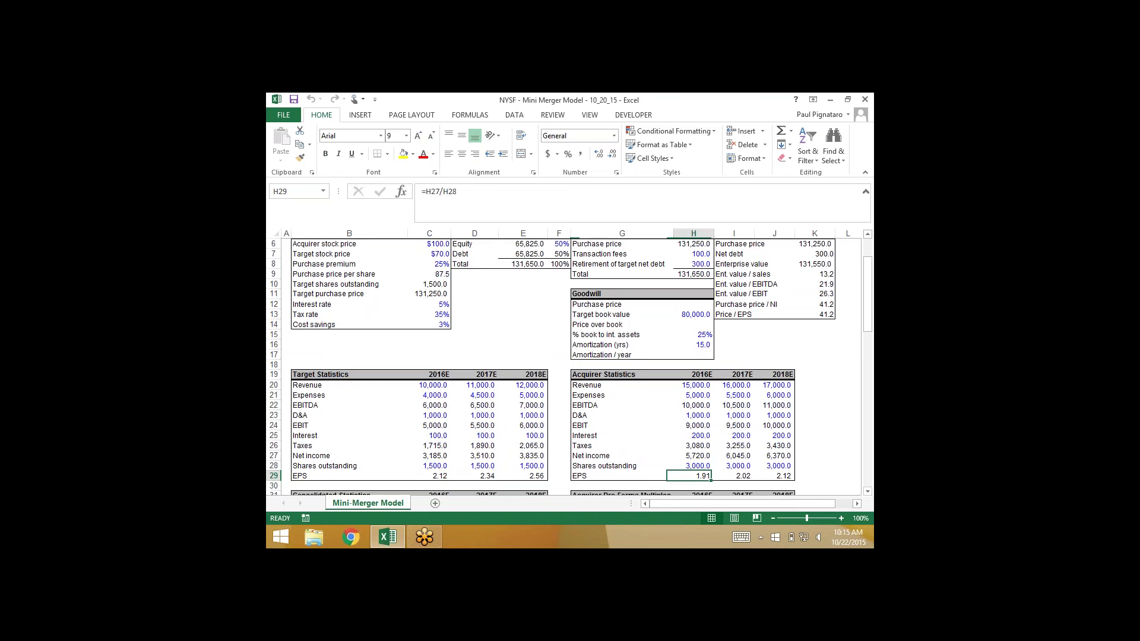
pyautogui.press('Left')
pyautogui.press('Left')
pyautogui.press('Left')
pyautogui.press('Left')
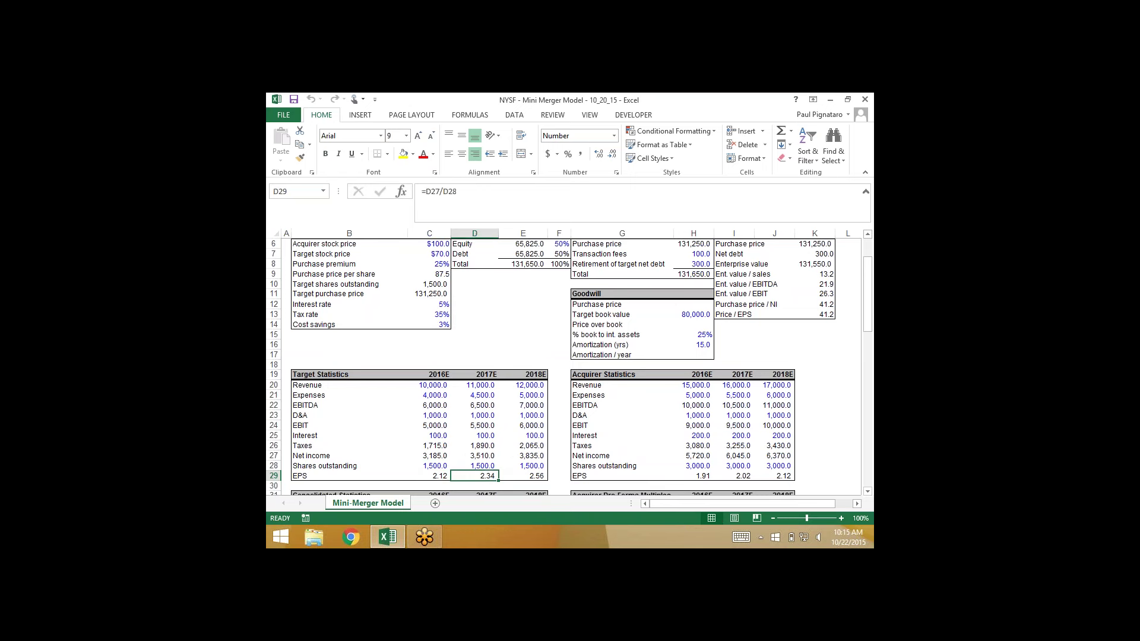
pyautogui.press('Right')
pyautogui.press('Right')
pyautogui.press('Right')
pyautogui.press('Right')
pyautogui.press('Right')
pyautogui.press('Up')
pyautogui.press('Up')
pyautogui.press('Up')
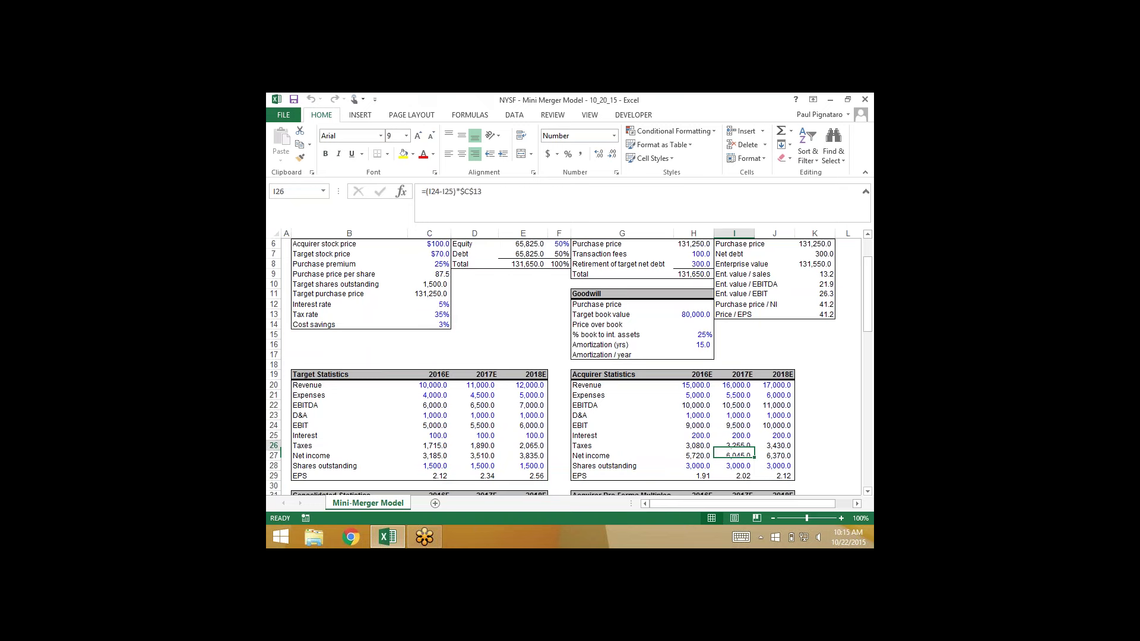
# - Examine the Acquisition Multiples formulas, from the purchase price through the enterprise value ratios to purchase price / NI
pyautogui.press('Up')
pyautogui.press('Up')
pyautogui.press('Up')
pyautogui.press('Up')
pyautogui.press('Up')
pyautogui.press('Up')
pyautogui.press('Up')
pyautogui.press('Up')
pyautogui.press('Up')
pyautogui.press('Up')
pyautogui.press('Up')
pyautogui.press('Up')
pyautogui.press('Up')
pyautogui.press('Up')
pyautogui.press('Up')
pyautogui.press('Up')
pyautogui.press('Up')
pyautogui.press('Up')
pyautogui.press('Up')
pyautogui.press('Up')
pyautogui.press('Down')
pyautogui.press('Down')
pyautogui.press('Down')
pyautogui.press('Right')
pyautogui.press('Right')
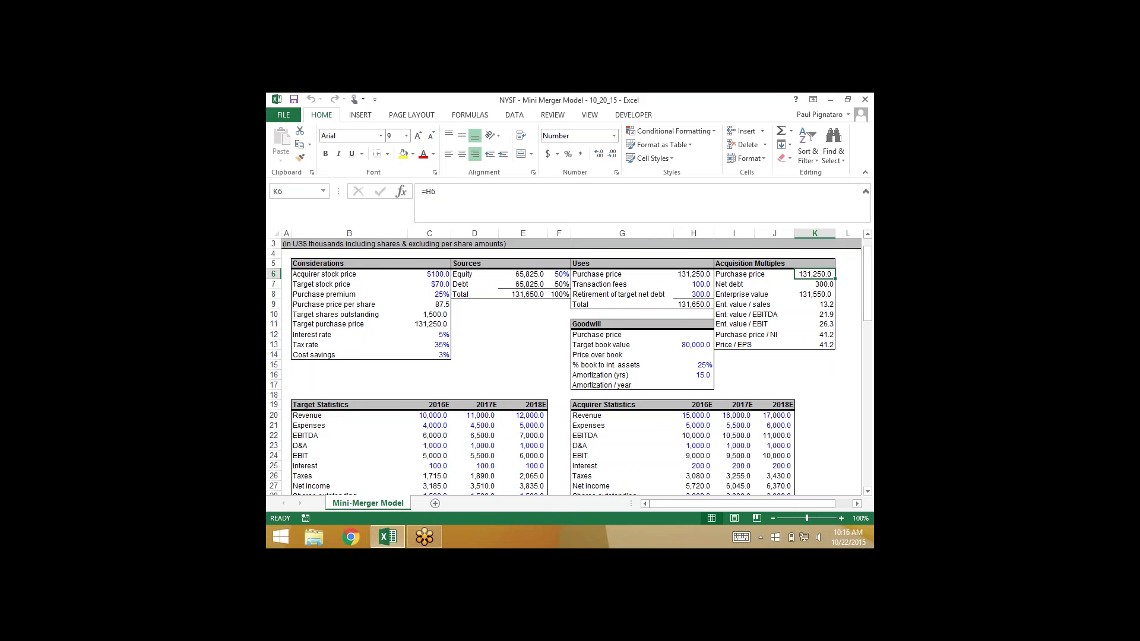
pyautogui.press('Down')
pyautogui.press('Down')
pyautogui.press('Down')
pyautogui.press('Down')
pyautogui.press('Down')
pyautogui.press('Up')
pyautogui.press('Up')
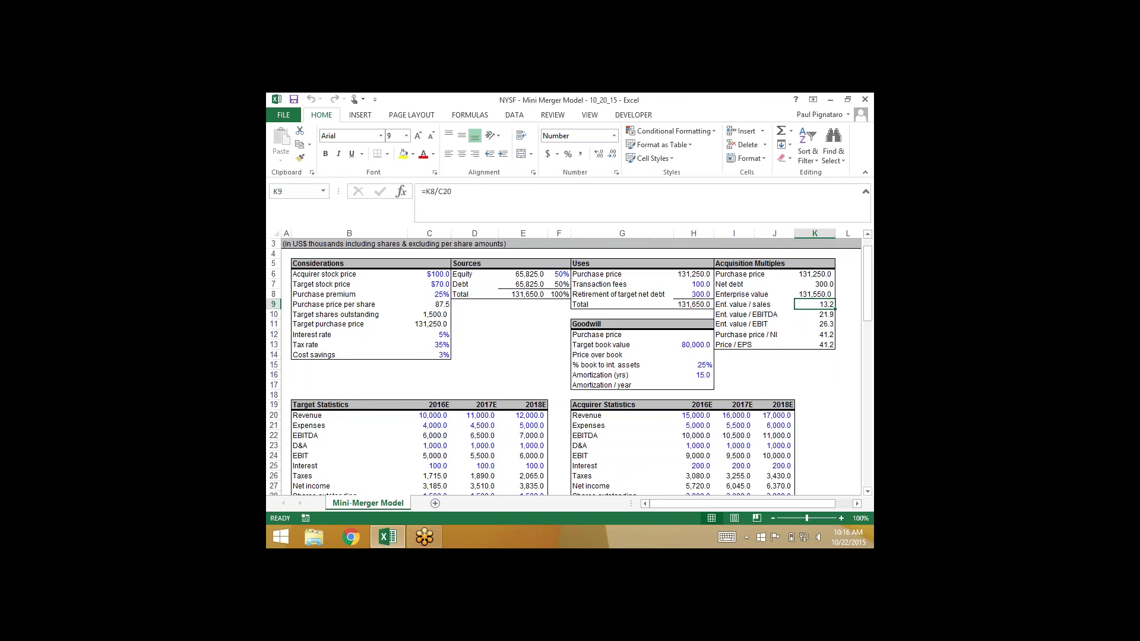
pyautogui.press('Down')
pyautogui.press('Down')
pyautogui.press('Down')
pyautogui.press('Down')
pyautogui.press('Down')
pyautogui.press('Down')
pyautogui.press('Down')
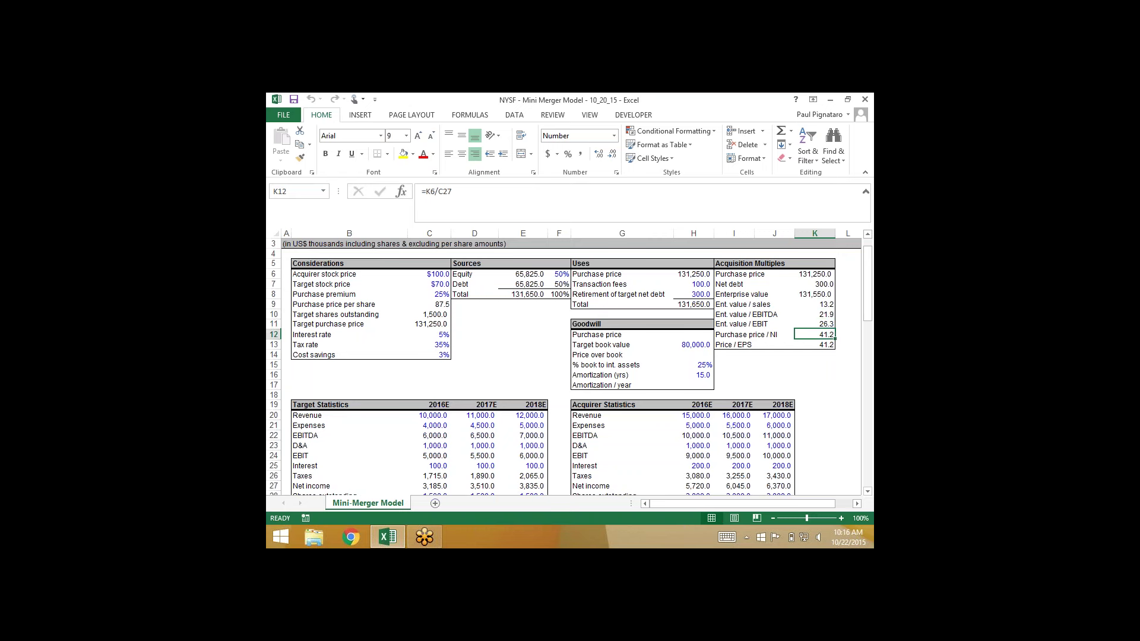
# - Examine the unfilled Consolidated Statistics table beside the Acquirer Pro-Forma Multiples, from the EBIT row back up to 2016E Revenue
pyautogui.press('Down')
pyautogui.press('Down')
pyautogui.press('Down')
pyautogui.press('Down')
pyautogui.press('Down')
pyautogui.press('Down')
pyautogui.press('Down')
pyautogui.press('Down')
pyautogui.press('Down')
pyautogui.press('Down')
pyautogui.press('Down')
pyautogui.press('Down')
pyautogui.press('Down')
pyautogui.press('Down')
pyautogui.press('Down')
pyautogui.press('Down')
pyautogui.press('Down')
pyautogui.press('Down')
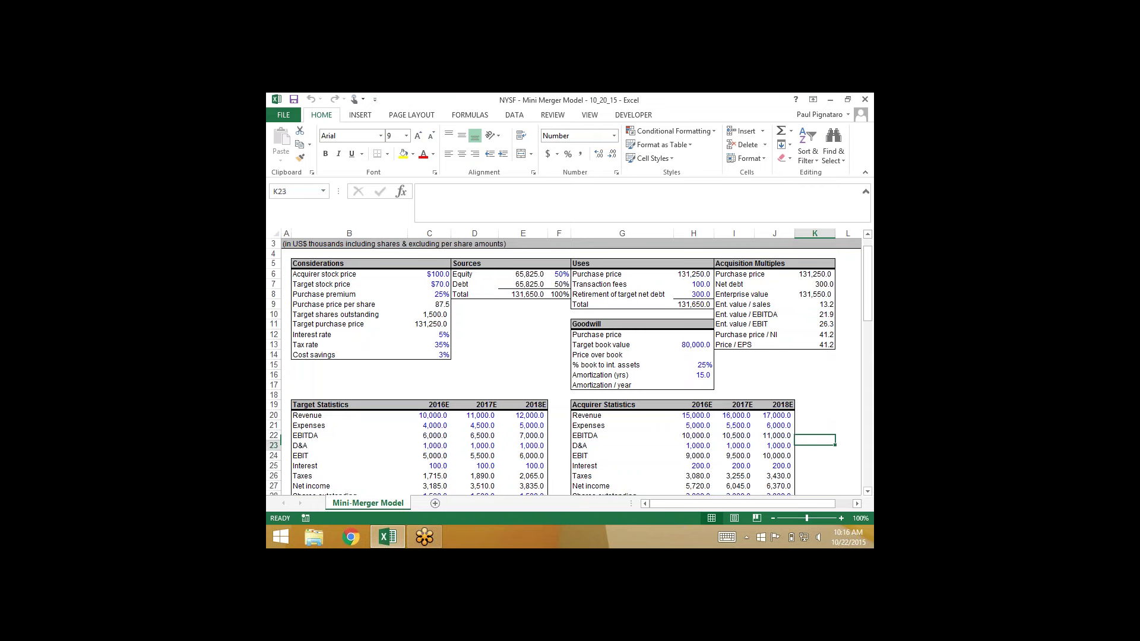
pyautogui.press('Down')
pyautogui.press('Down')
pyautogui.press('Down')
pyautogui.press('Down')
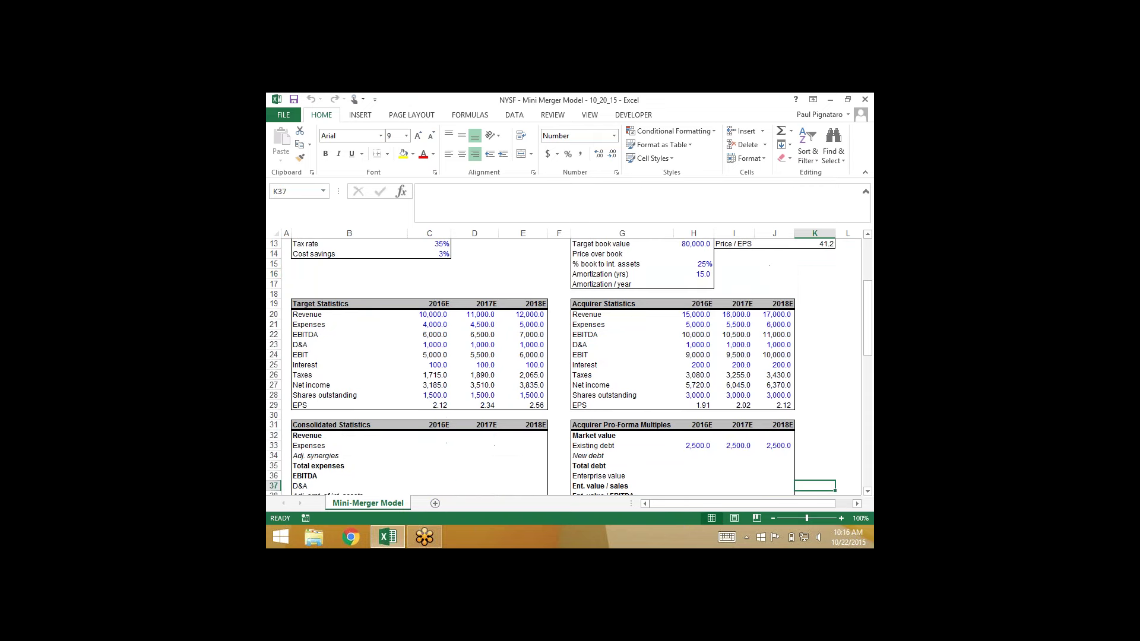
pyautogui.press('Left')
pyautogui.press('Left')
pyautogui.press('Left')
pyautogui.press('Left')
pyautogui.press('Left')
pyautogui.press('Left')
pyautogui.press('Left')
pyautogui.press('Left')
pyautogui.scroll(-3, 569, 367)
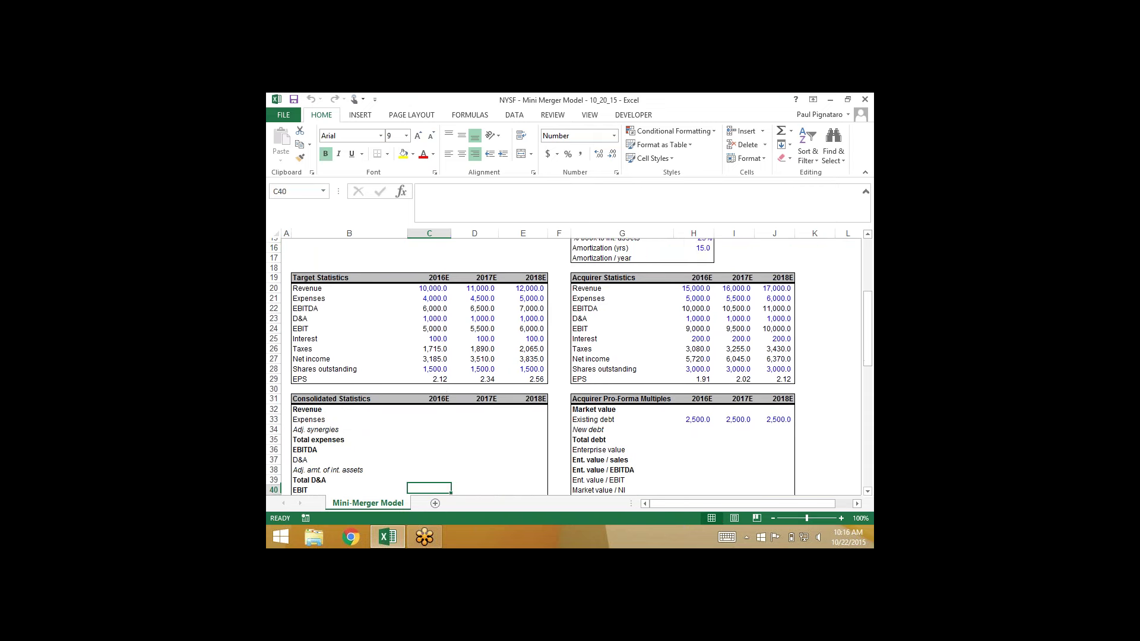
pyautogui.press('Down')
pyautogui.press('Up')
pyautogui.press('Up')
pyautogui.press('Up')
pyautogui.press('Up')
pyautogui.press('Up')
pyautogui.press('Up')
pyautogui.press('Up')
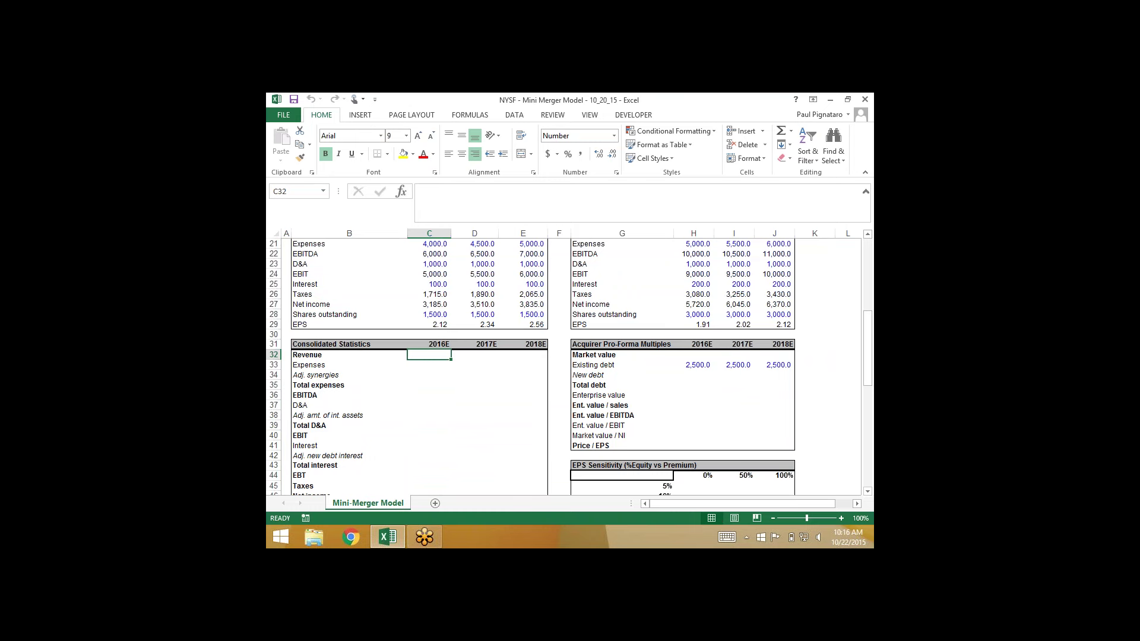
# - Check the retirement of target net debt entry in the Uses table and return to the Consolidated Statistics table
pyautogui.scroll(6, 564, 365)
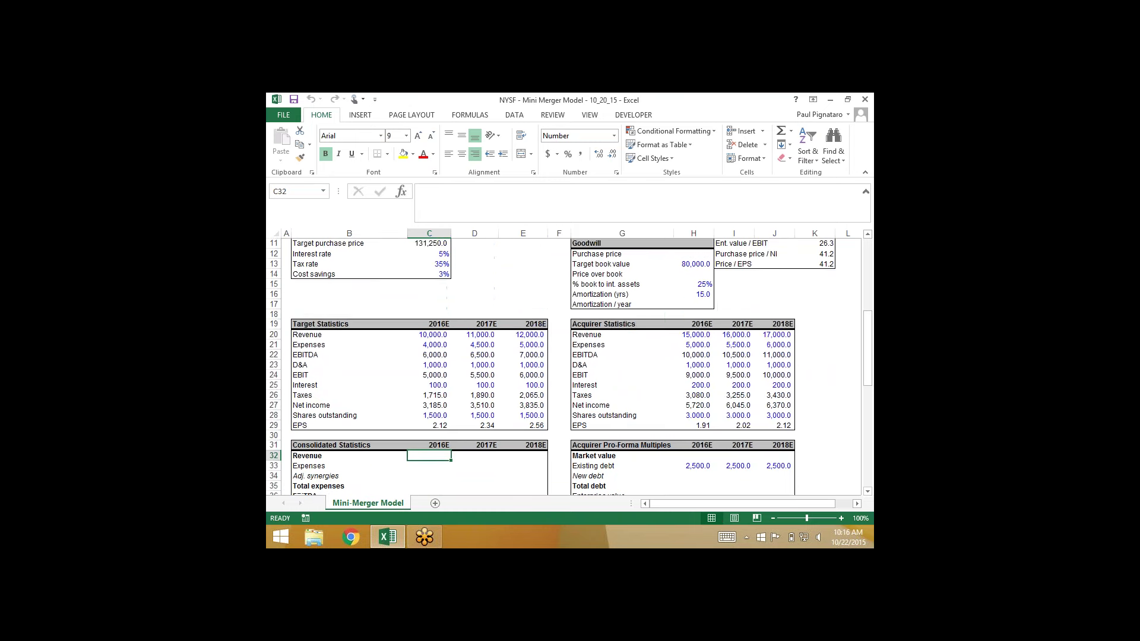
pyautogui.click(694, 304)
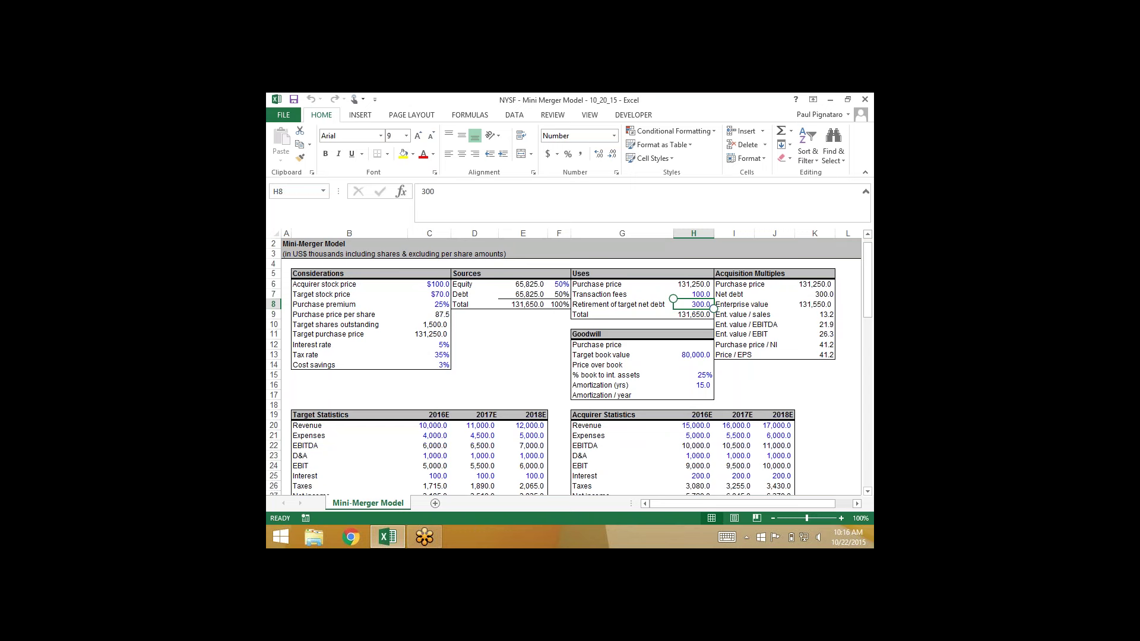
pyautogui.press('Down')
pyautogui.press('Down')
pyautogui.press('Down')
pyautogui.press('Down')
pyautogui.press('Down')
pyautogui.press('Down')
pyautogui.press('Down')
pyautogui.press('Down')
pyautogui.press('Down')
pyautogui.press('Down')
pyautogui.press('Down')
pyautogui.press('Down')
pyautogui.press('Down')
pyautogui.press('Down')
pyautogui.press('Down')
pyautogui.press('Down')
pyautogui.press('Down')
pyautogui.press('Down')
pyautogui.press('Down')
pyautogui.press('Down')
pyautogui.press('Left')
pyautogui.press('Left')
pyautogui.press('Left')
pyautogui.press('Left')
pyautogui.press('Up')
pyautogui.press('Up')
pyautogui.press('Up')
pyautogui.press('Up')
pyautogui.press('Up')
pyautogui.press('Up')
pyautogui.press('Up')
pyautogui.press('Up')
pyautogui.press('Up')
pyautogui.press('Up')
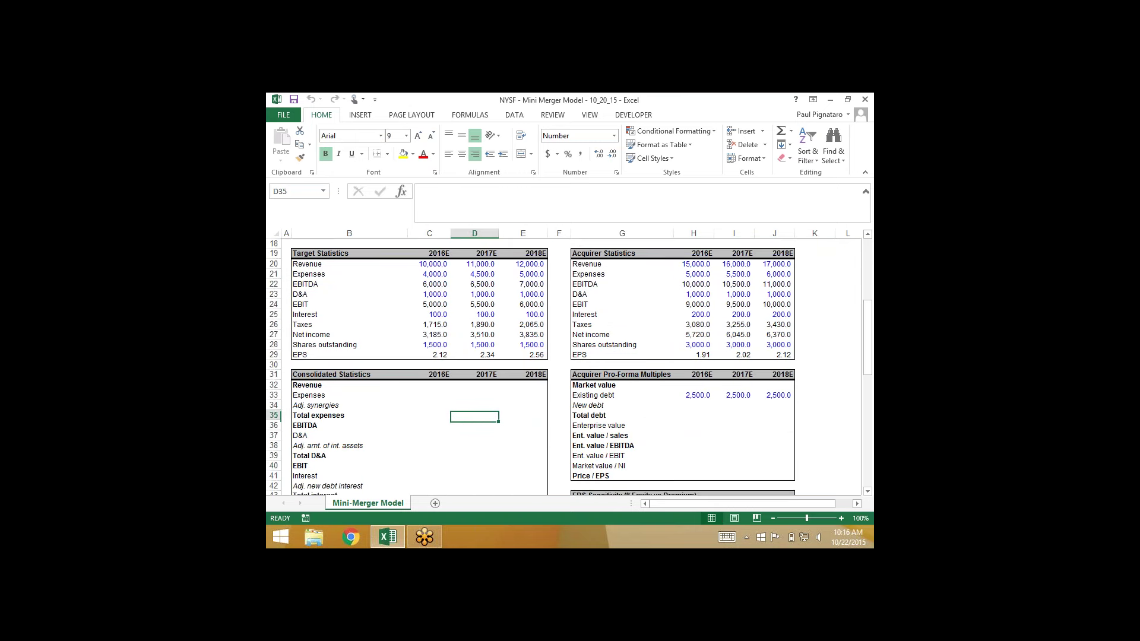
# - Calculate 2016E consolidated Revenue in C32 as acquirer plus target revenue with the formula =H20+C20
pyautogui.press('Left')
pyautogui.write('=')
pyautogui.press('Up')
pyautogui.press('Up')
pyautogui.press('Up')
pyautogui.press('Up')
pyautogui.press('Up')
pyautogui.press('Up')
pyautogui.press('Up')
pyautogui.press('Up')
pyautogui.press('Up')
pyautogui.press('Up')
pyautogui.press('Up')
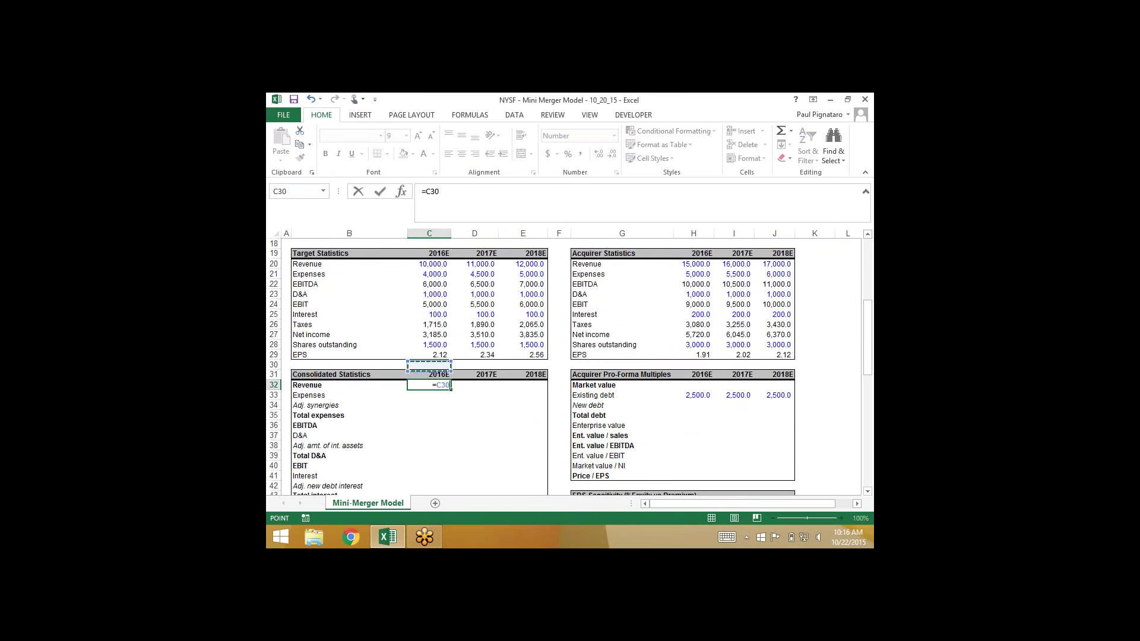
pyautogui.press('Up')
pyautogui.press('Right')
pyautogui.press('Right')
pyautogui.press('Right')
pyautogui.press('Right')
pyautogui.press('Right')
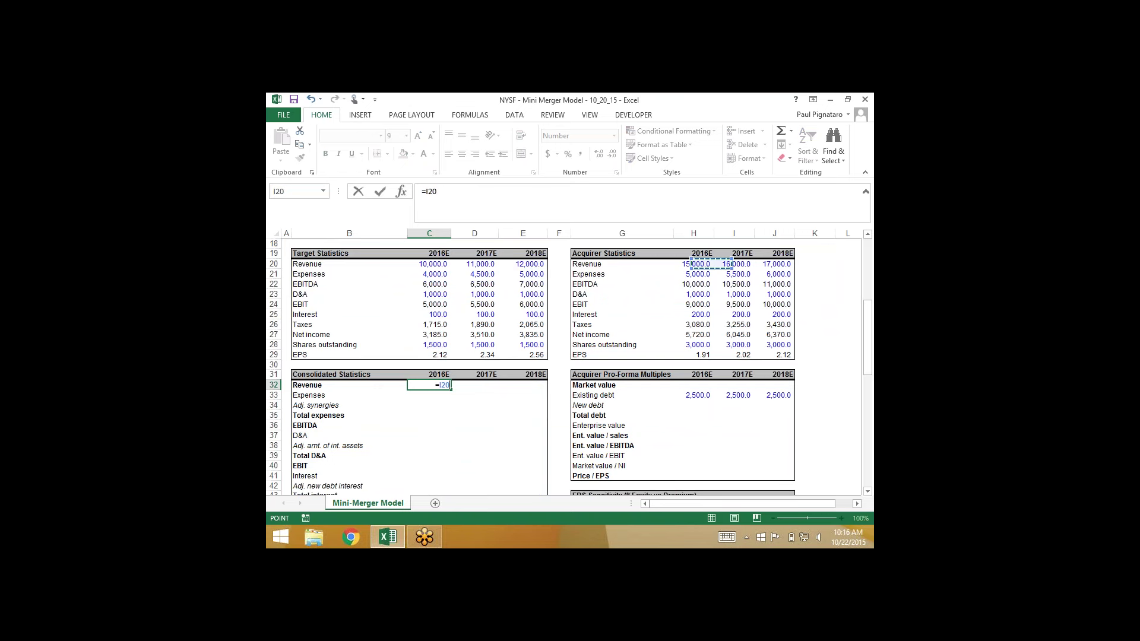
pyautogui.write('+')
pyautogui.press('Up')
pyautogui.press('Up')
pyautogui.press('Up')
pyautogui.press('Up')
pyautogui.press('Up')
pyautogui.press('Up')
pyautogui.press('Up')
pyautogui.press('Up')
pyautogui.press('Up')
pyautogui.press('Up')
pyautogui.press('Up')
pyautogui.press('Up')
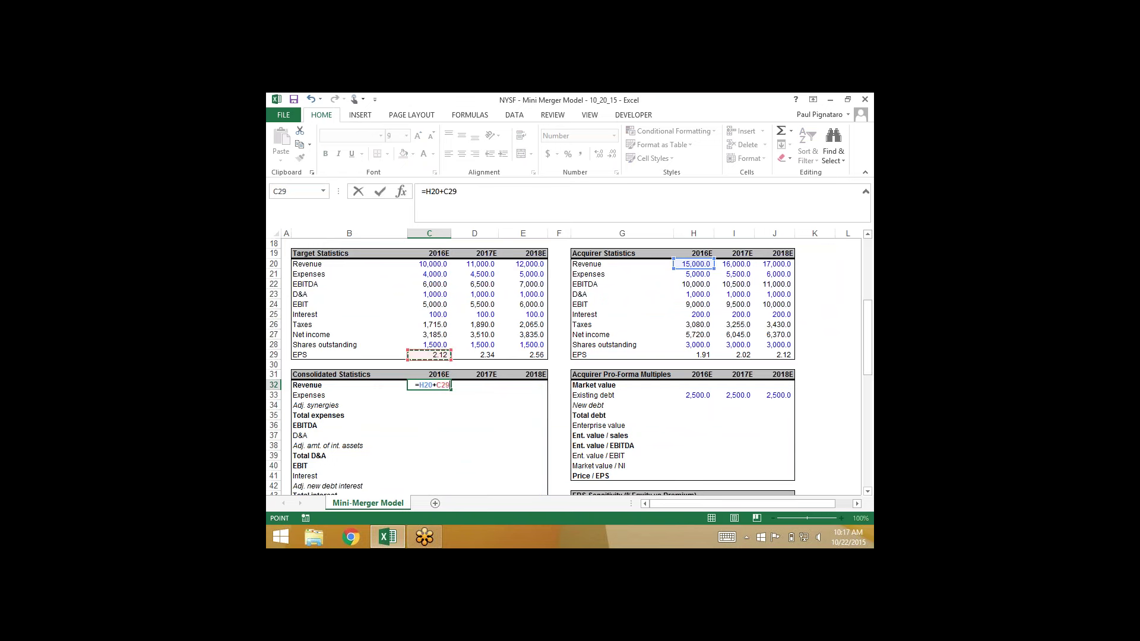
pyautogui.press('Return')
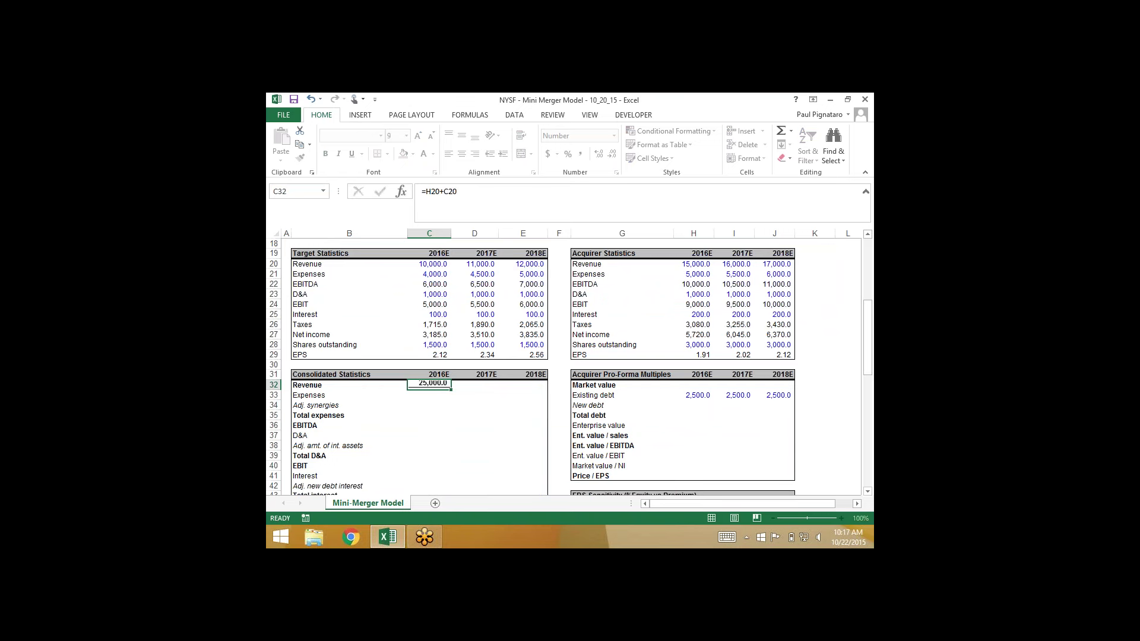
# - Copy the 2016E consolidated Revenue formula across to 2017E and 2018E
pyautogui.hotkey('ctrl', 'c')
pyautogui.hotkey('shift', 'Right')
pyautogui.hotkey('shift', 'Right')
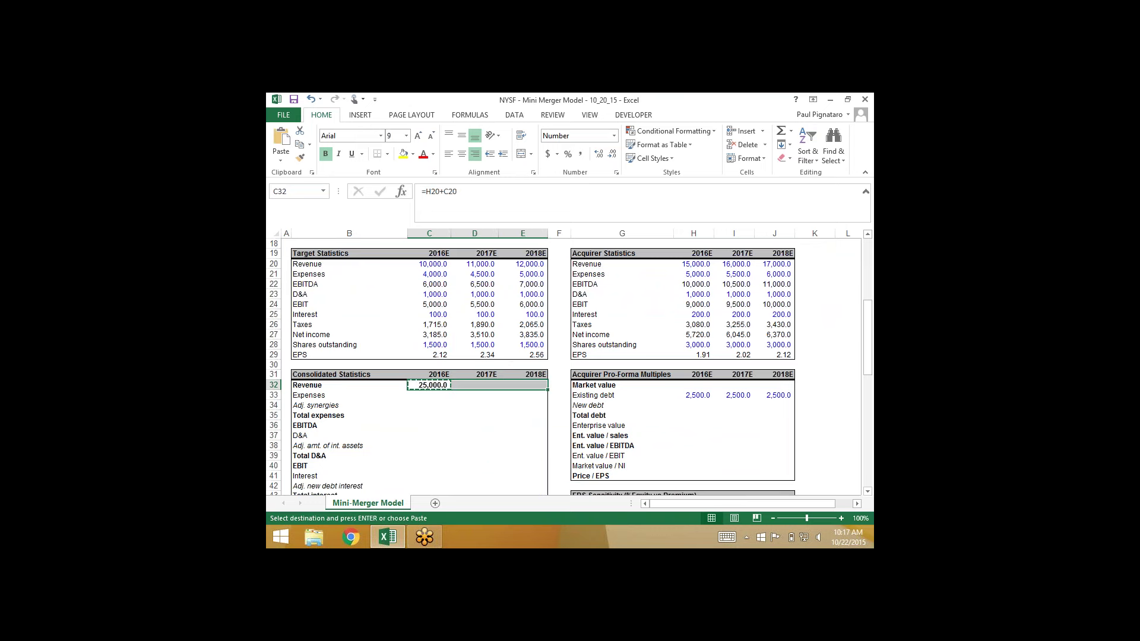
pyautogui.hotkey('ctrl', 'alt', 'v')
pyautogui.press('Return')
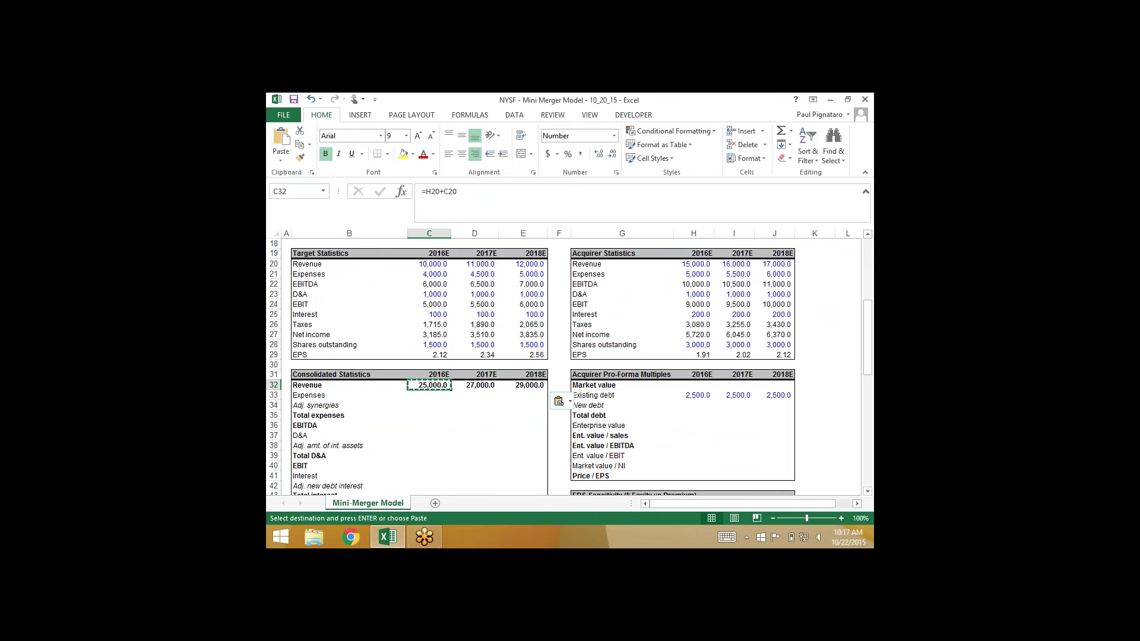
# - Calculate 2016E consolidated Expenses in C33 as acquirer plus target expenses with the formula =H21+C21
pyautogui.click(430, 394)
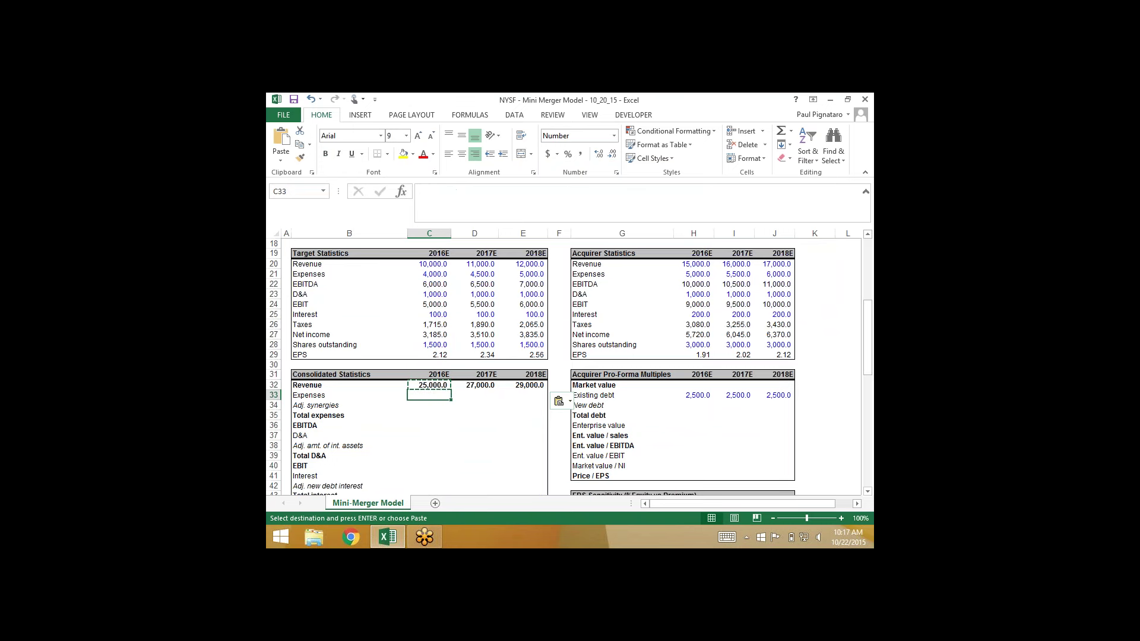
pyautogui.write('=')
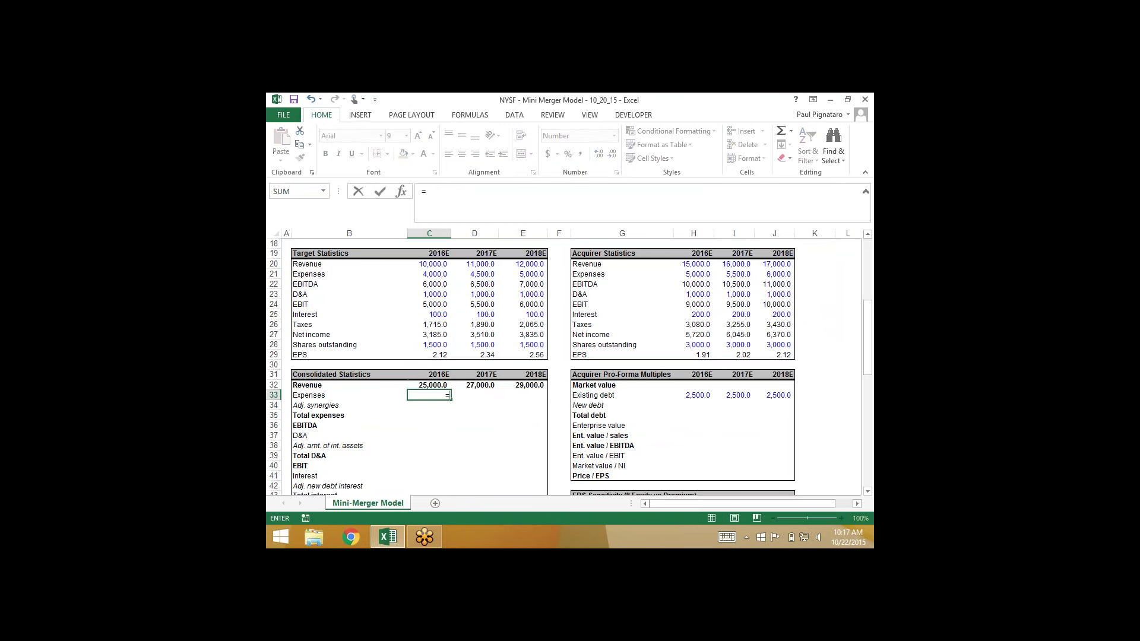
pyautogui.press('Up')
pyautogui.press('Up')
pyautogui.press('Up')
pyautogui.press('Up')
pyautogui.press('Up')
pyautogui.press('Up')
pyautogui.press('Up')
pyautogui.press('Up')
pyautogui.press('Up')
pyautogui.press('Up')
pyautogui.press('Up')
pyautogui.press('Up')
pyautogui.press('Right')
pyautogui.press('Right')
pyautogui.press('Right')
pyautogui.press('Right')
pyautogui.press('Right')
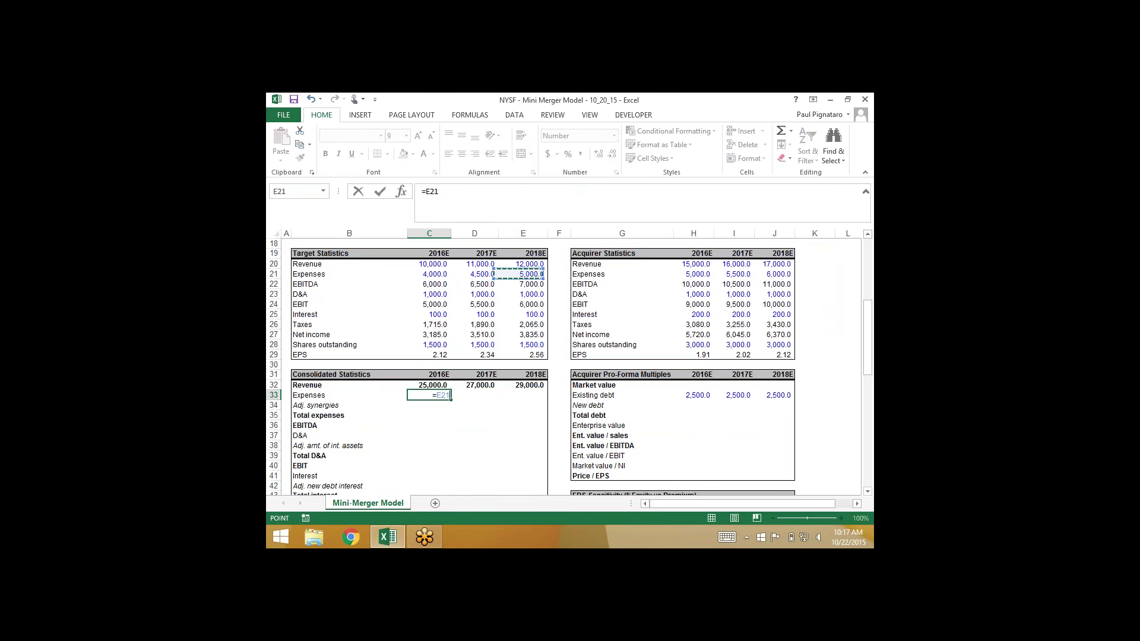
pyautogui.write('+')
pyautogui.press('Up')
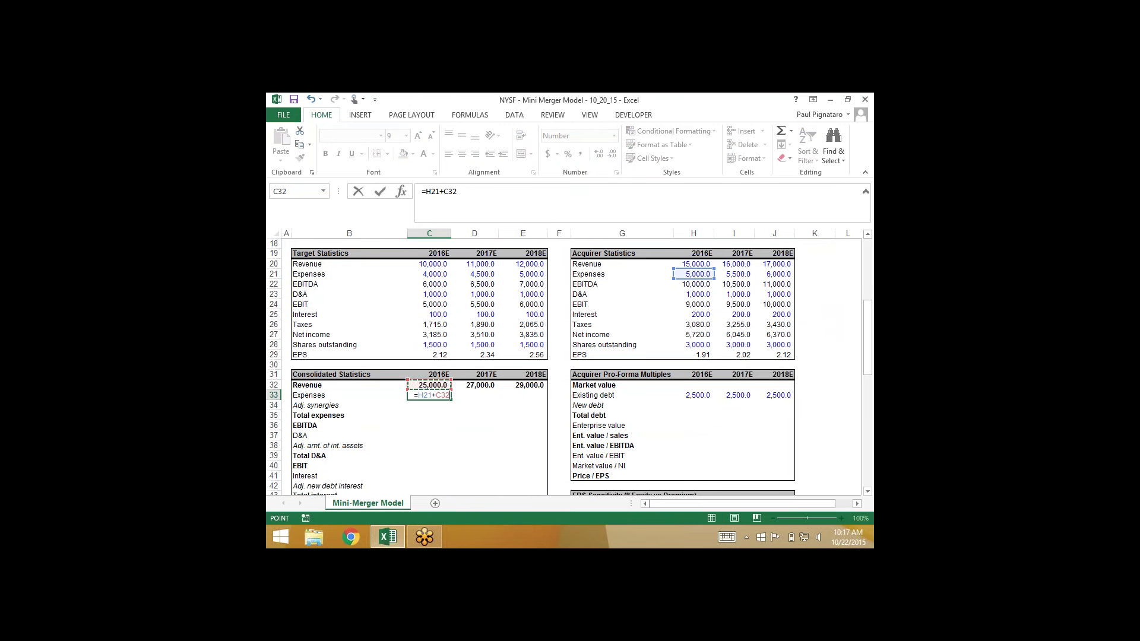
pyautogui.press('Up')
pyautogui.press('Up')
pyautogui.press('Up')
pyautogui.press('Up')
pyautogui.press('Up')
pyautogui.press('Up')
pyautogui.press('Up')
pyautogui.press('Up')
pyautogui.press('Up')
pyautogui.press('Up')
pyautogui.press('Up')
pyautogui.press('Return')
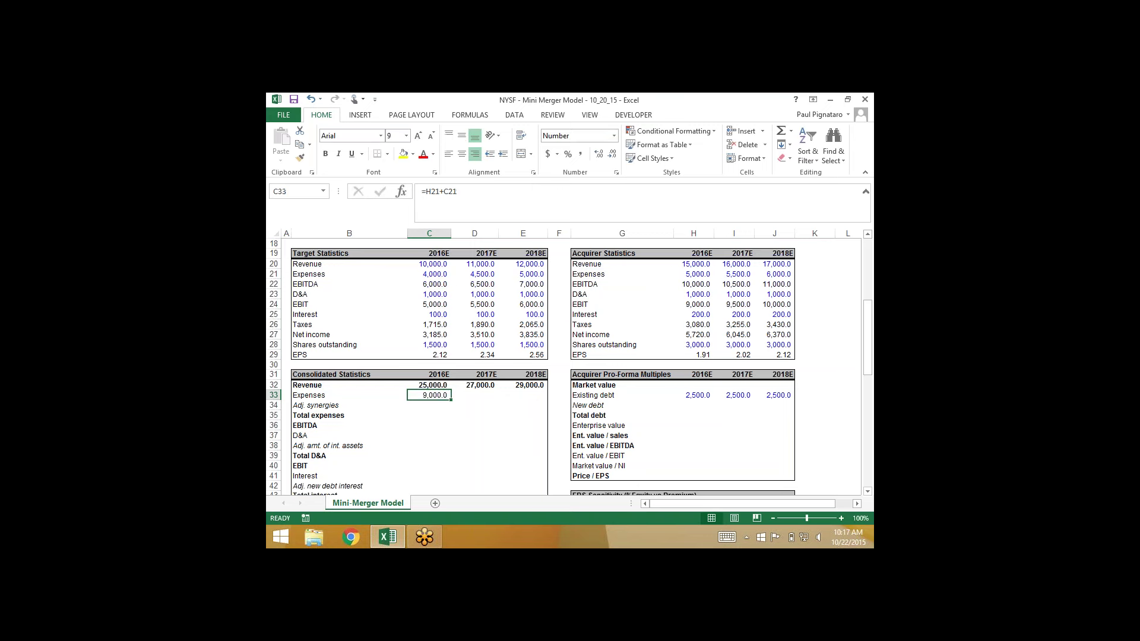
# - Copy the 2016E consolidated Expenses cell across to 2017E and 2018E, pasting formulas only
pyautogui.hotkey('ctrl', 'c')
pyautogui.hotkey('shift', 'Right')
pyautogui.hotkey('shift', 'Right')
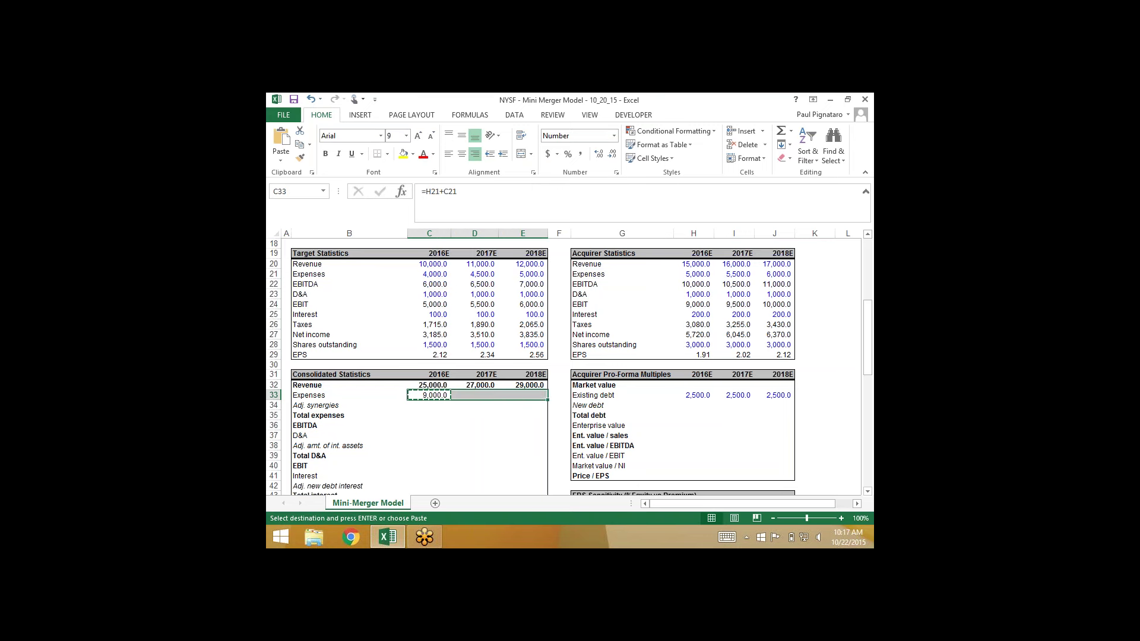
pyautogui.hotkey('ctrl', 'alt', 'v')
pyautogui.press('f')
pyautogui.press('Return')
pyautogui.hotkey('shift', 'Left')
pyautogui.hotkey('shift', 'Left')
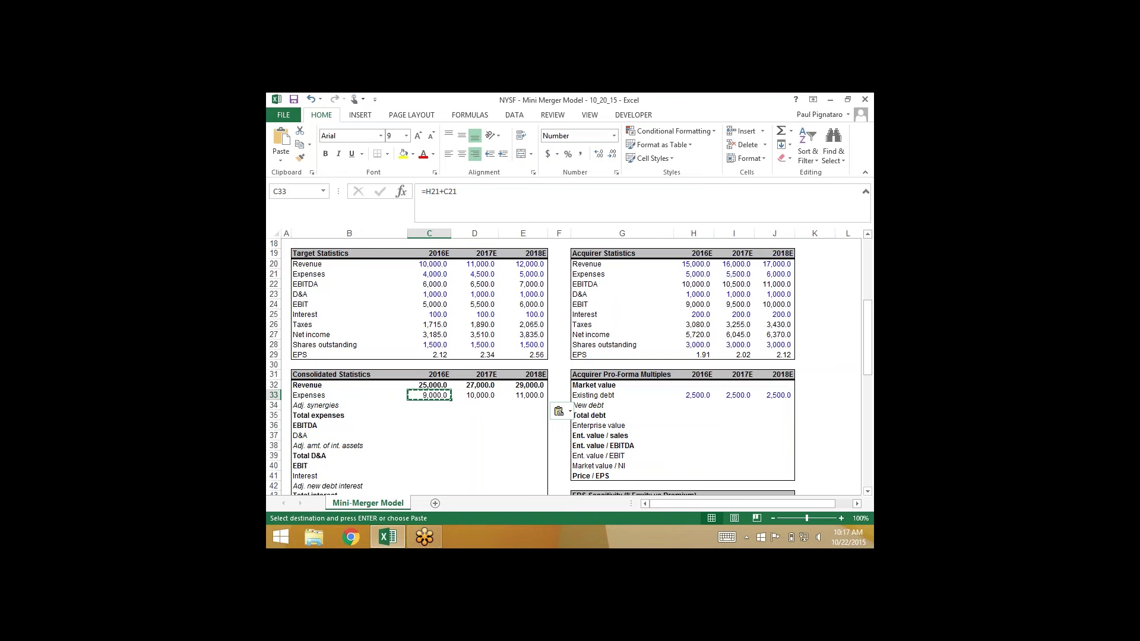
# - Examine the adjustment rows for synergies, amortization and new debt interest, and the Debt and Equity formulas under Sources
pyautogui.click(429, 406)
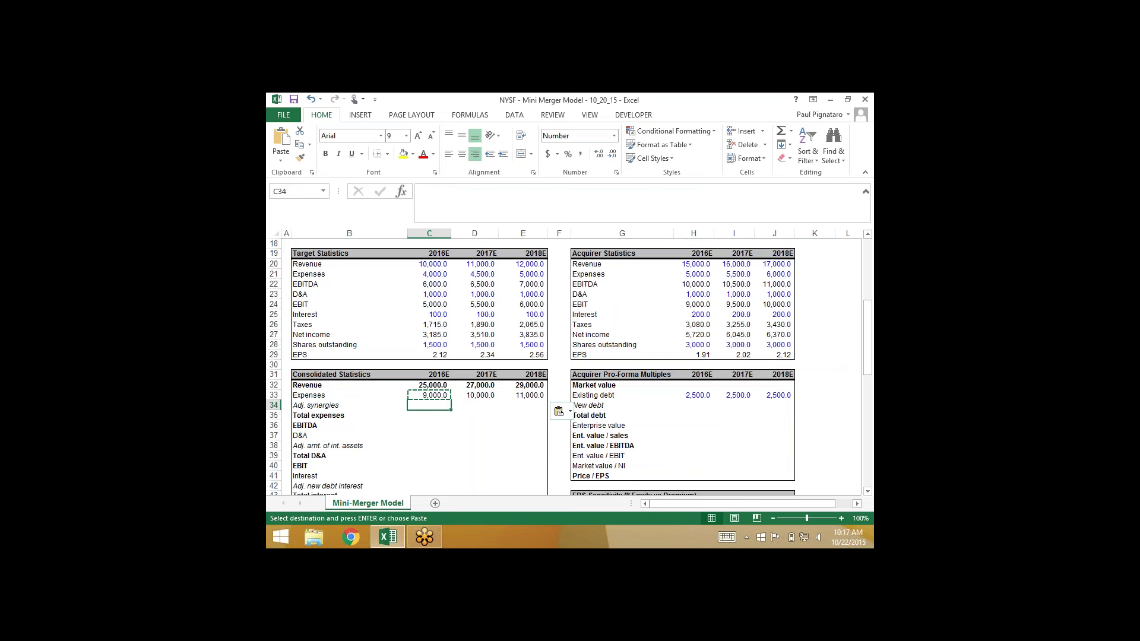
pyautogui.press('Down')
pyautogui.press('Down')
pyautogui.press('Down')
pyautogui.press('Down')
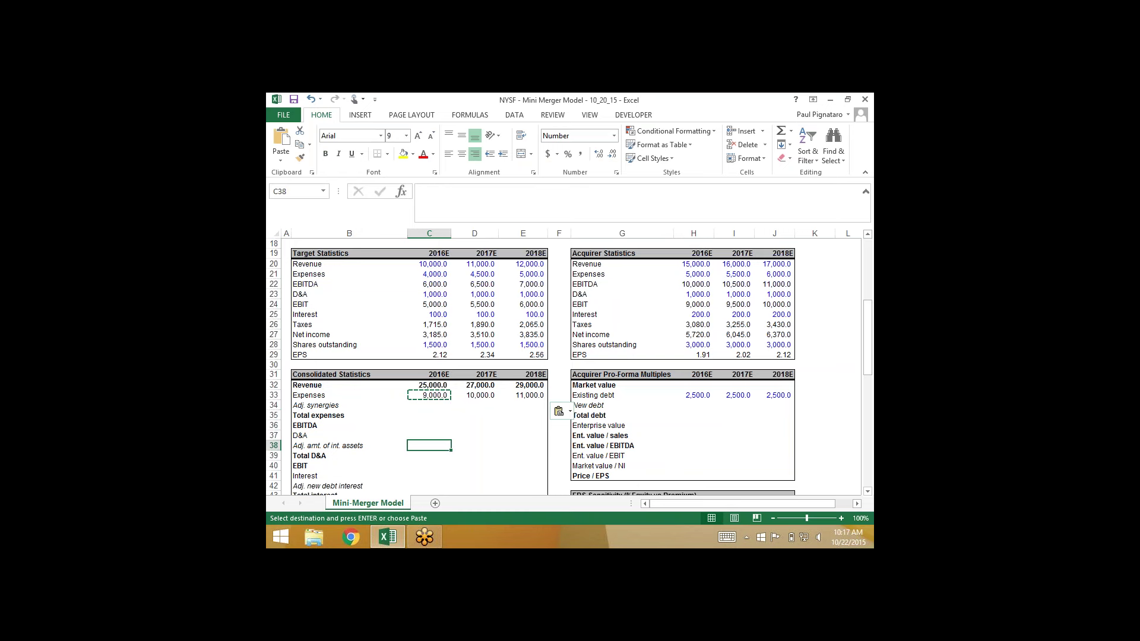
pyautogui.press('Down')
pyautogui.press('Down')
pyautogui.press('Down')
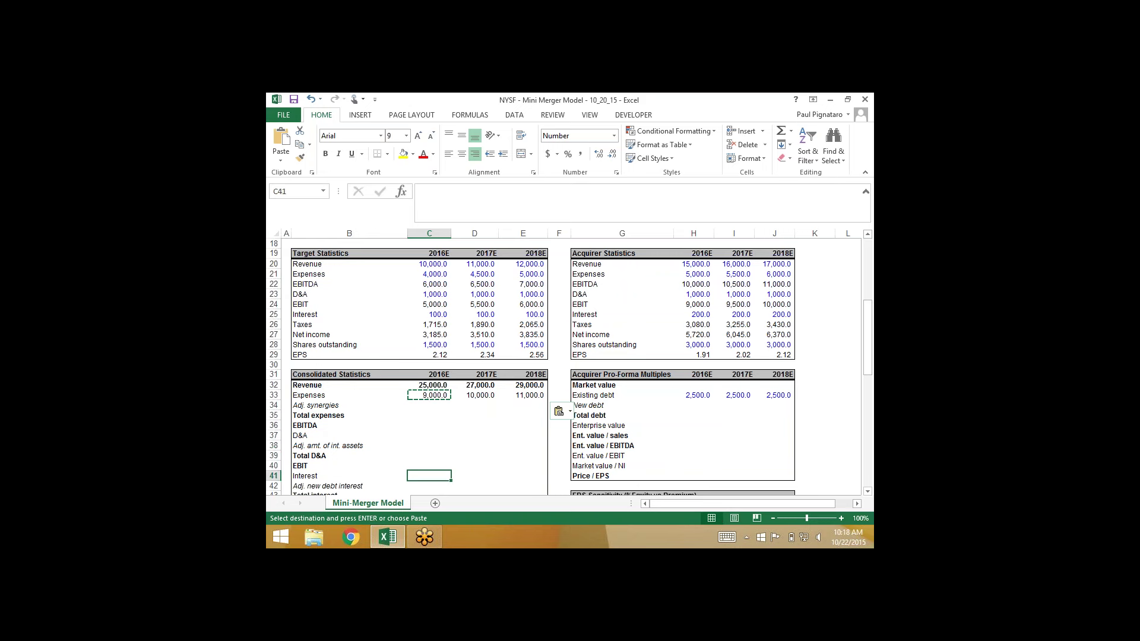
pyautogui.scroll(7, 565, 368)
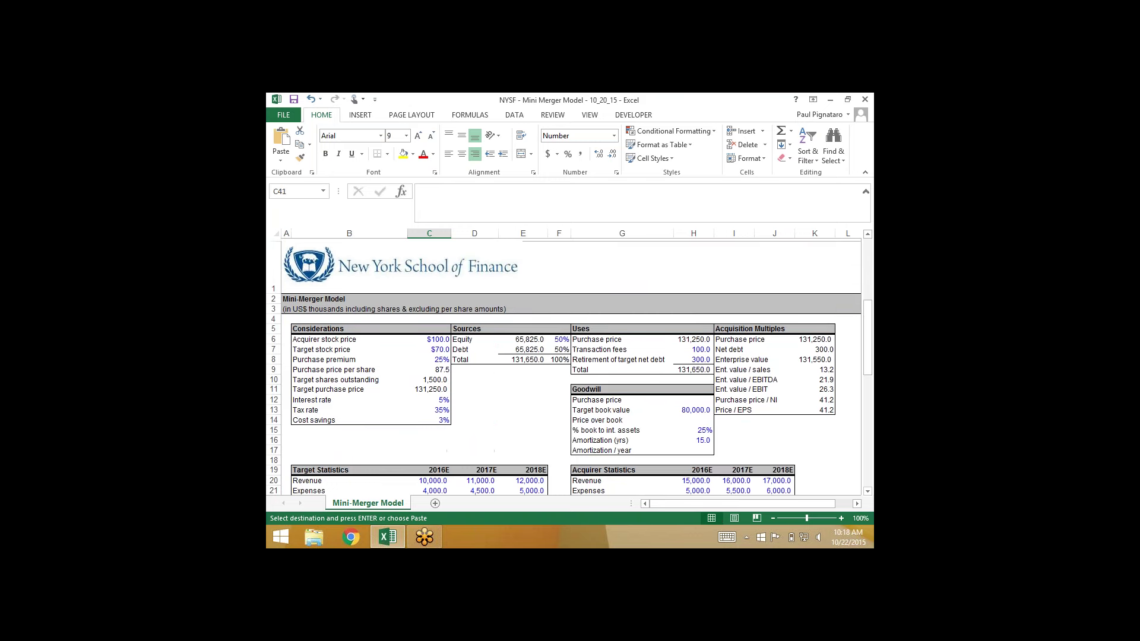
pyautogui.click(522, 346)
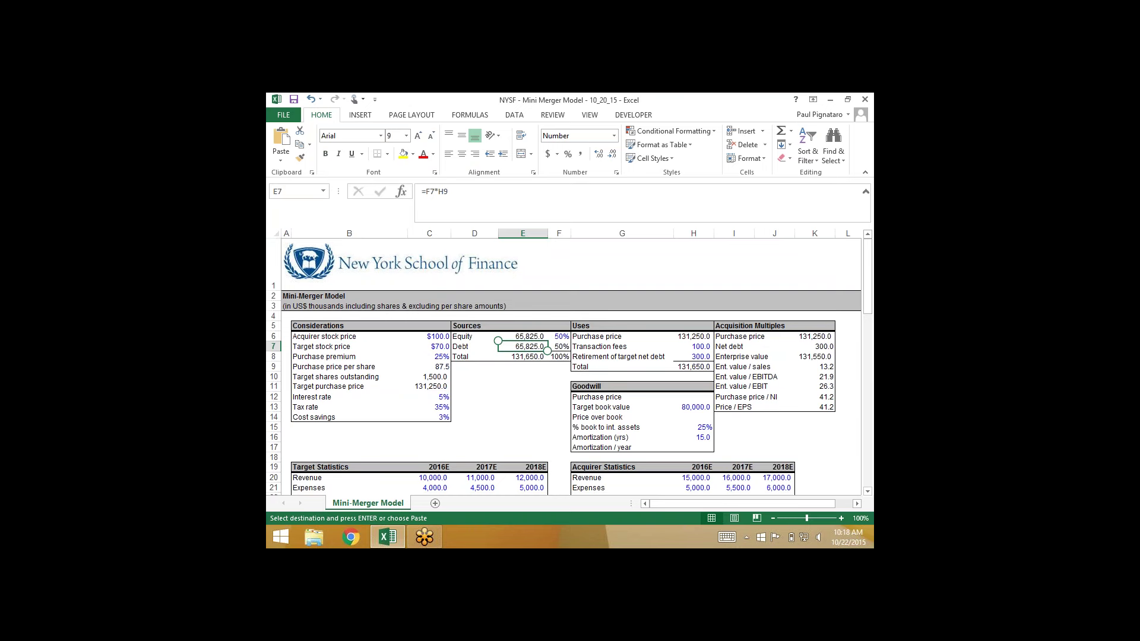
pyautogui.click(523, 336)
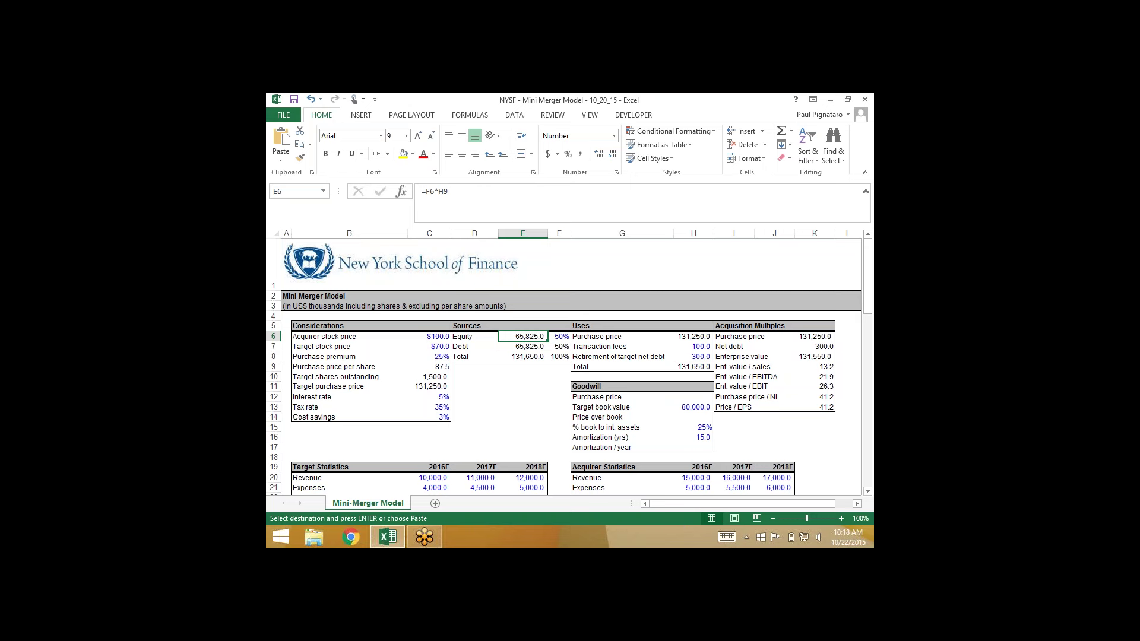
# - Enter the 2016E Adj. synergies formula in C34 as =$C$14&C33, referencing the fixed cost savings percentage and consolidated expenses
pyautogui.scroll(-4, 564, 367)
pyautogui.click(429, 456)
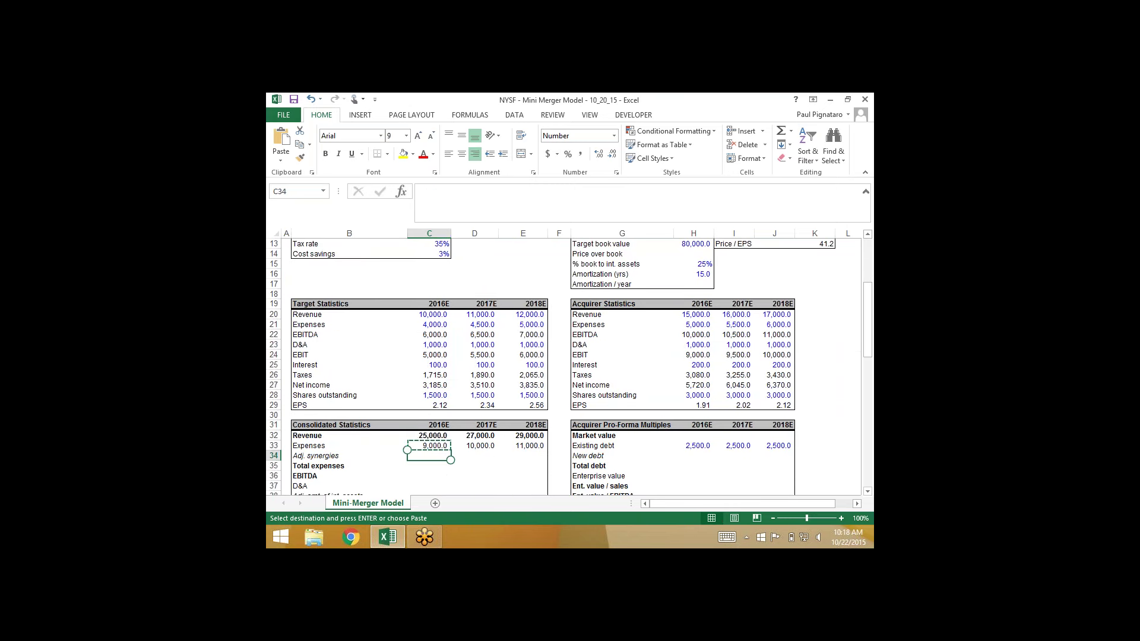
pyautogui.write('=')
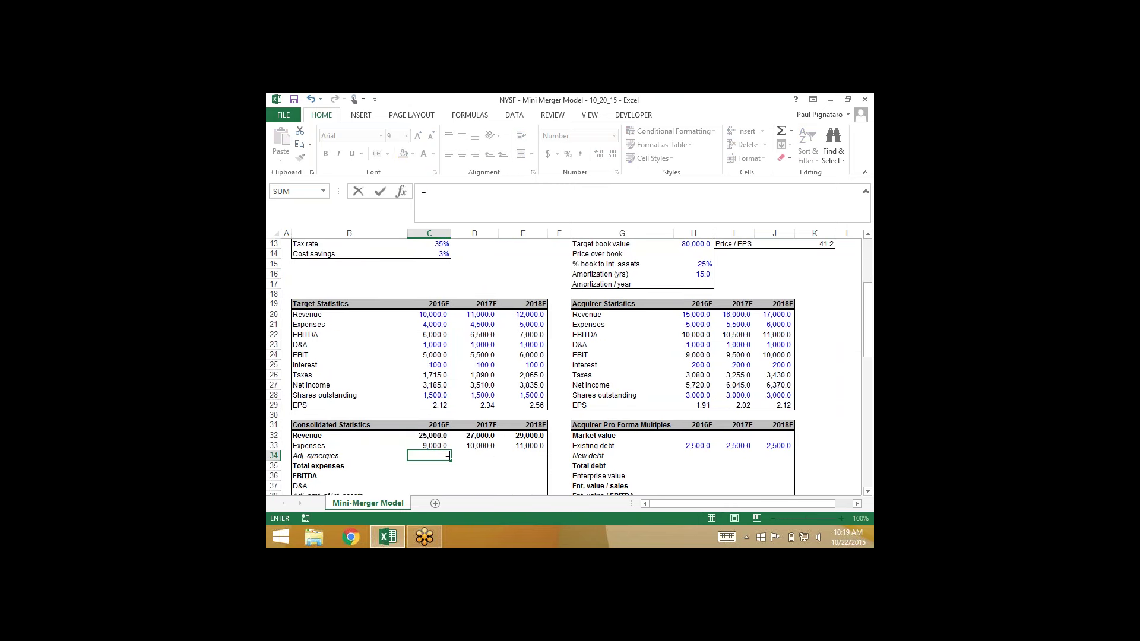
pyautogui.click(429, 253)
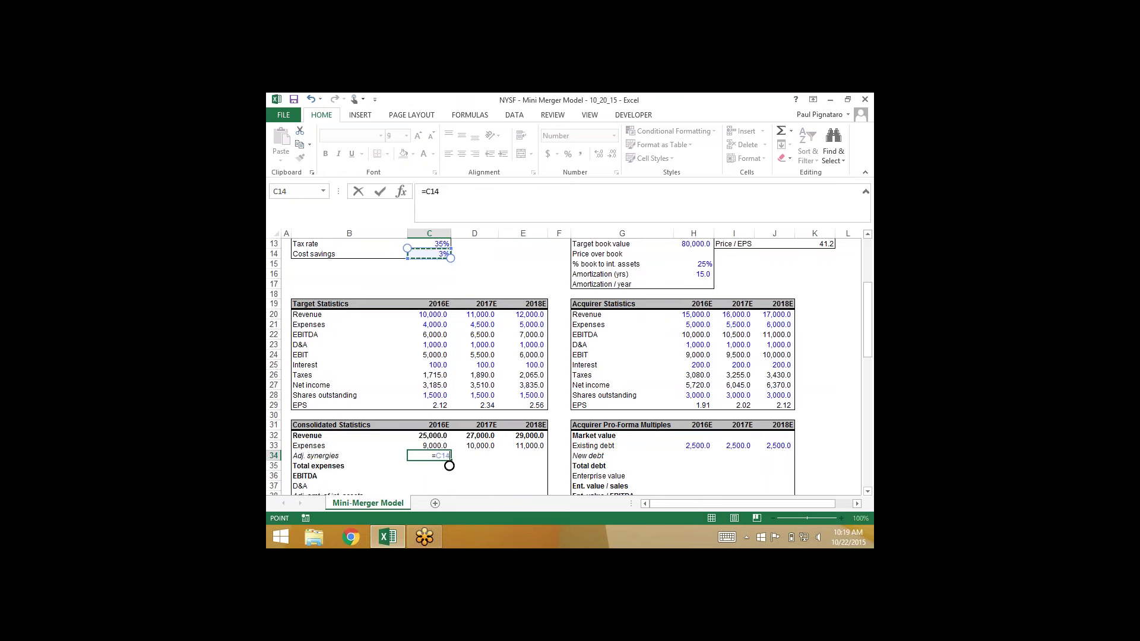
pyautogui.press('F4')
pyautogui.write('&')
pyautogui.press('Up')
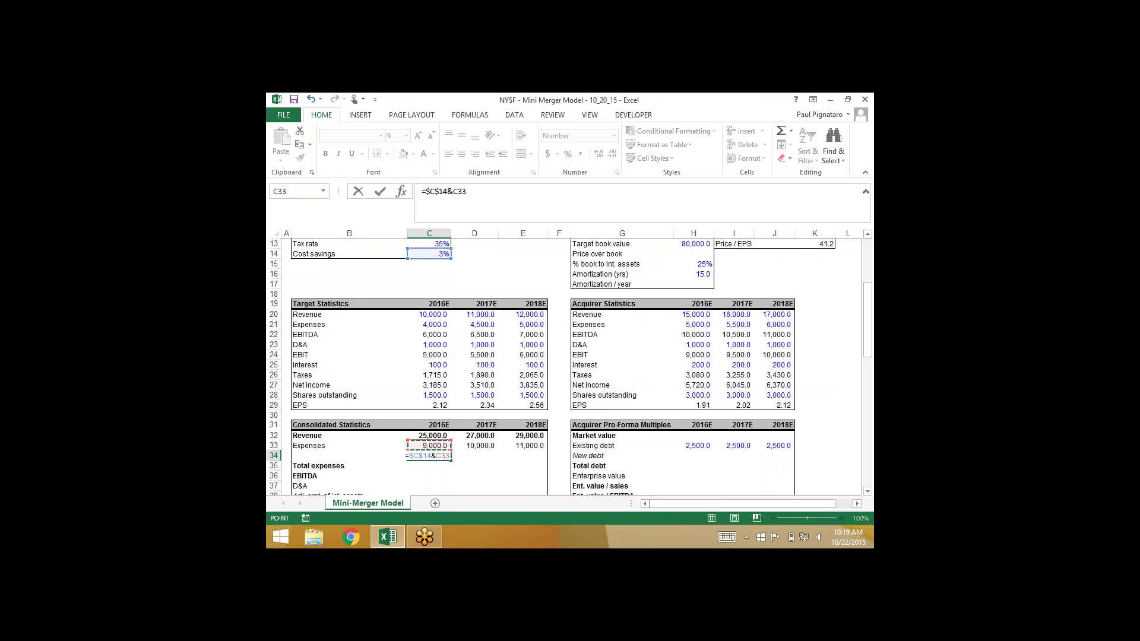
pyautogui.press('Return')
pyautogui.press('Up')
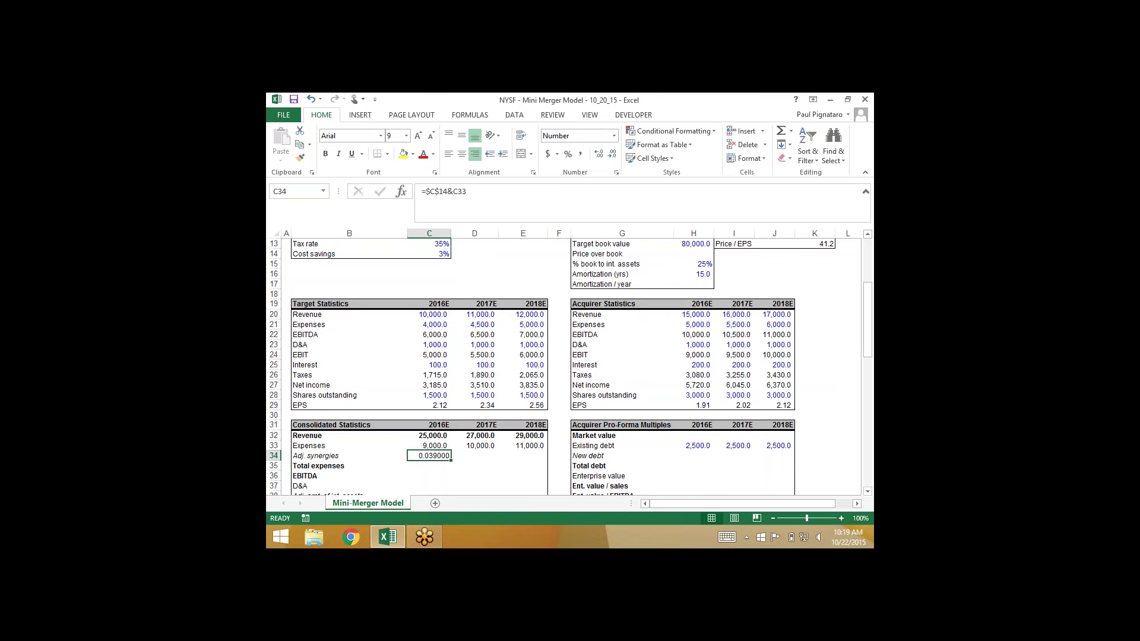
# - Correct the 2016E Adj. synergies formula to multiply cost savings by expenses, =$C$14*C33
pyautogui.press('F2')
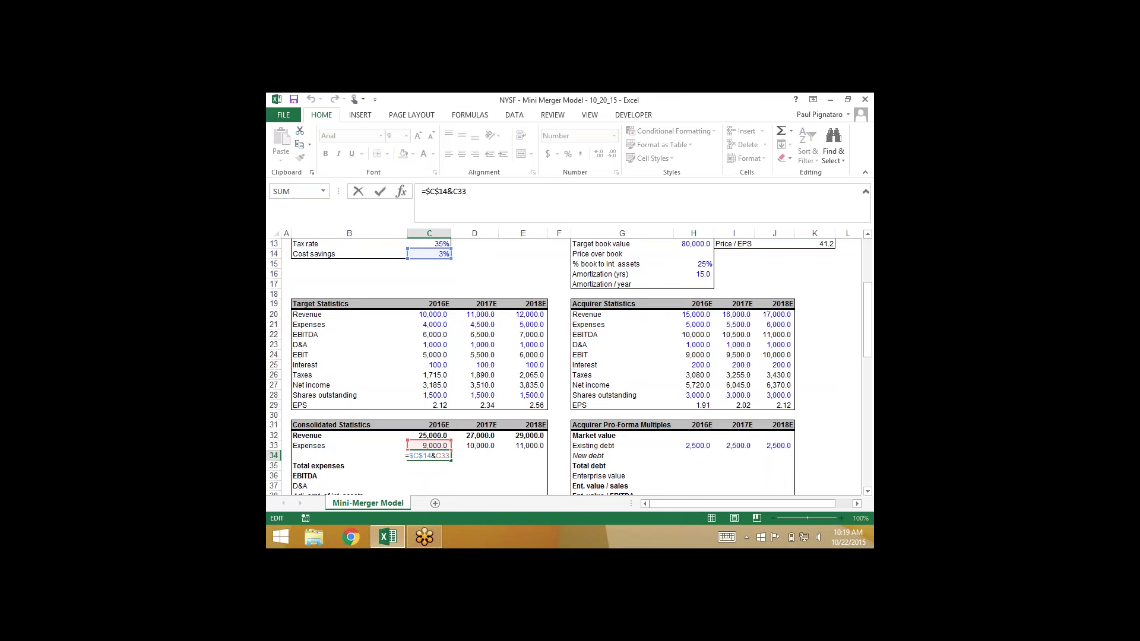
pyautogui.press('Left')
pyautogui.press('Left')
pyautogui.press('BackSpace')
pyautogui.write('*')
pyautogui.press('Return')
pyautogui.press('Up')
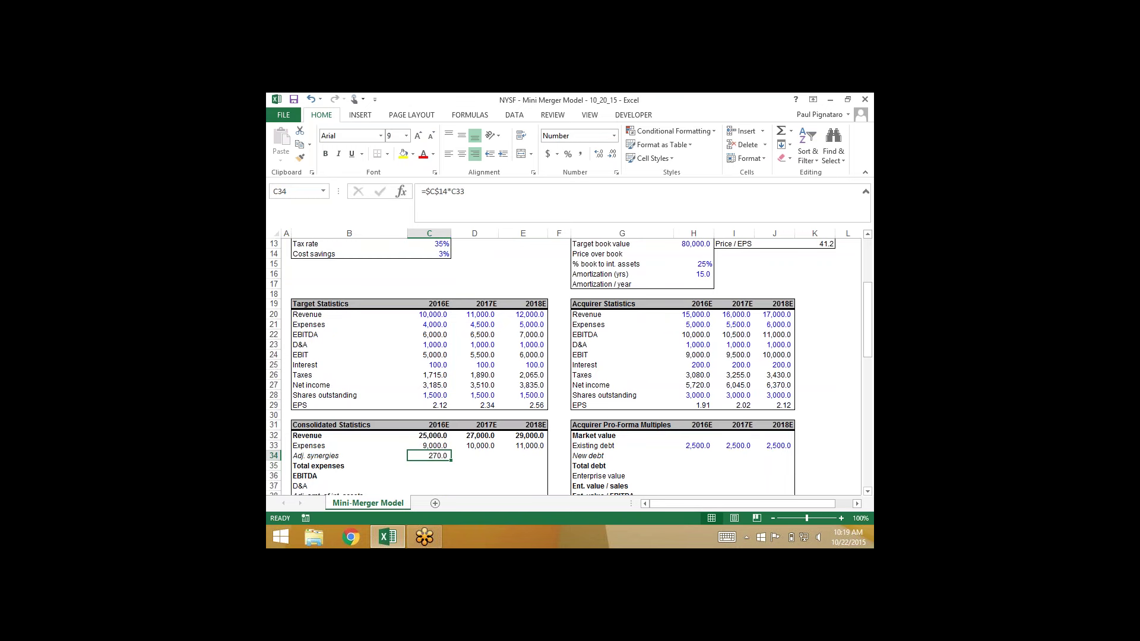
# - Make the 2016E Adj. synergies in C34 a reduction by changing the formula to =-$C$14*C33
pyautogui.press('F2')
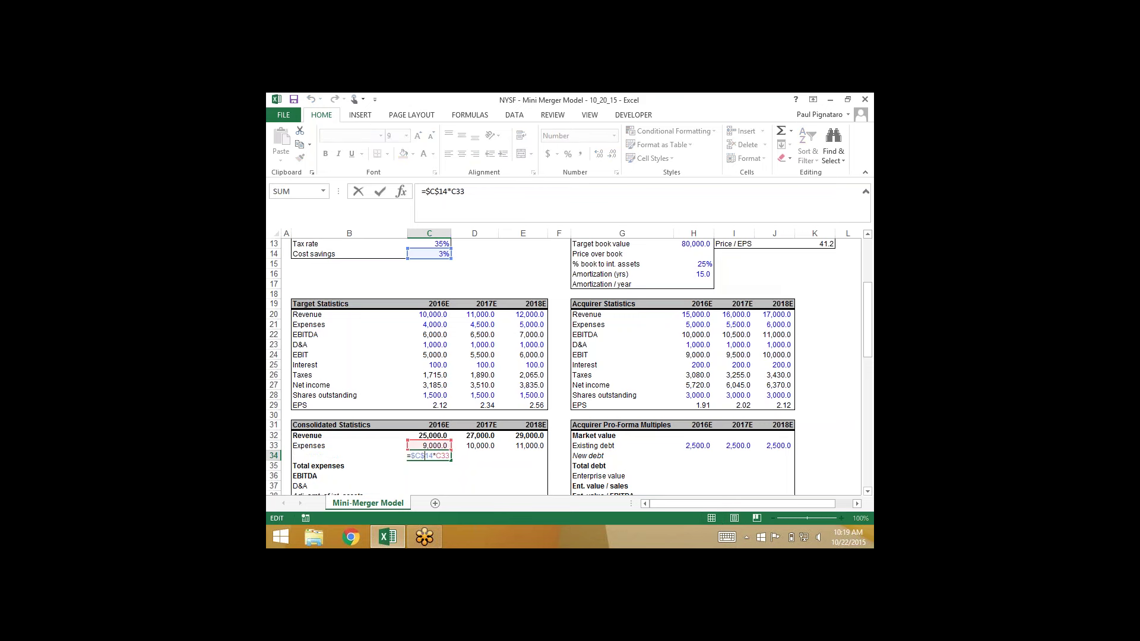
pyautogui.press('Home')
pyautogui.press('Right')
pyautogui.write('-')
pyautogui.hotkey('ctrl', 'Return')
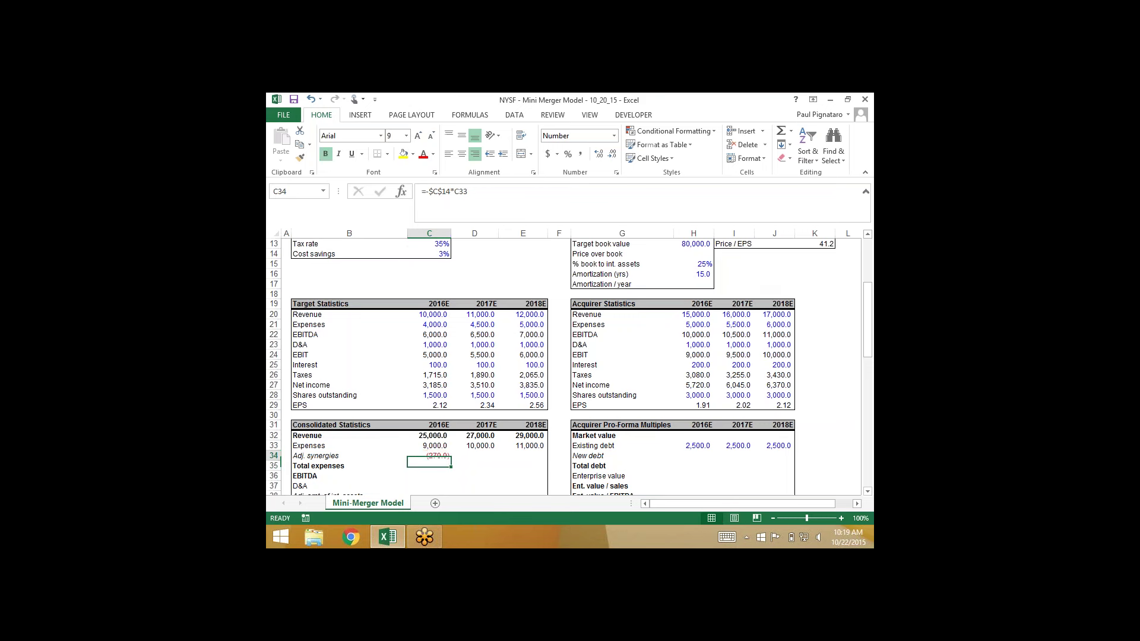
# - Copy the 2016E Adj. synergies cell across to 2017E and 2018E, pasting formulas only
pyautogui.hotkey('ctrl', 'c')
pyautogui.hotkey('shift', 'Right')
pyautogui.hotkey('shift', 'Right')
pyautogui.hotkey('alt', 'e')
pyautogui.press('s')
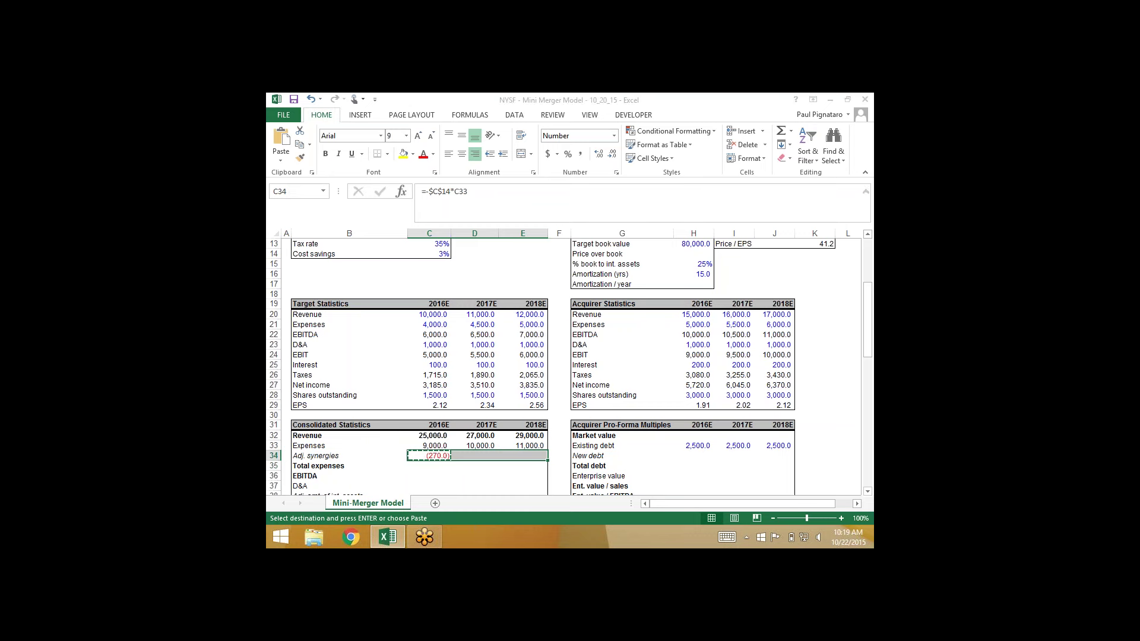
pyautogui.press('f')
pyautogui.press('Return')
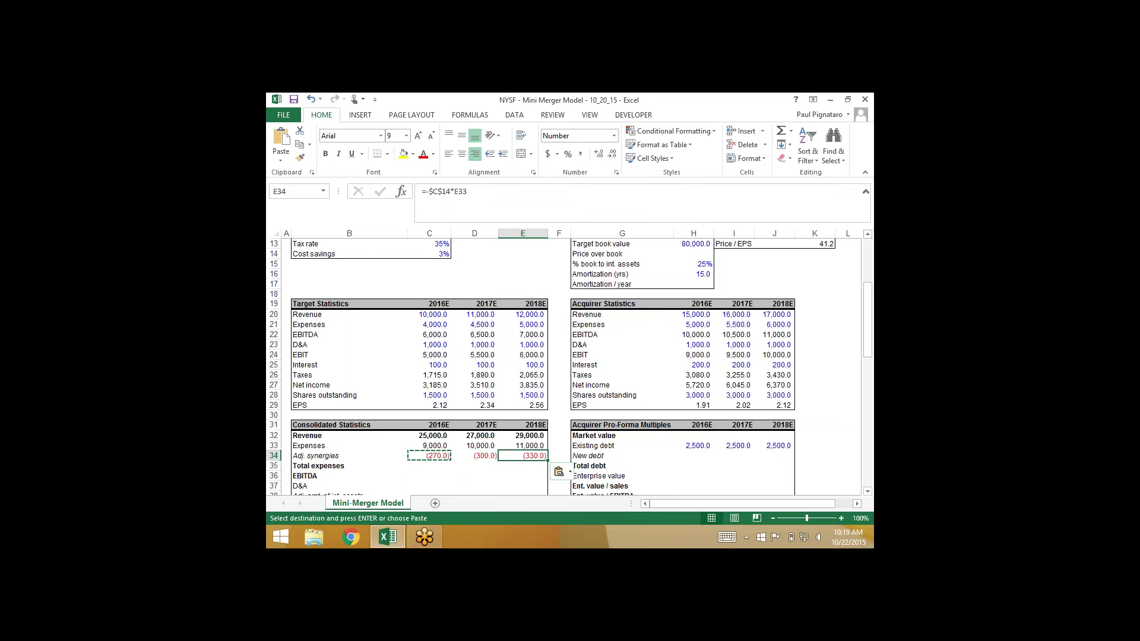
# - Calculate 2016E Total expenses in C35 as expenses plus synergies with the formula =C33+C34
pyautogui.press('Down')
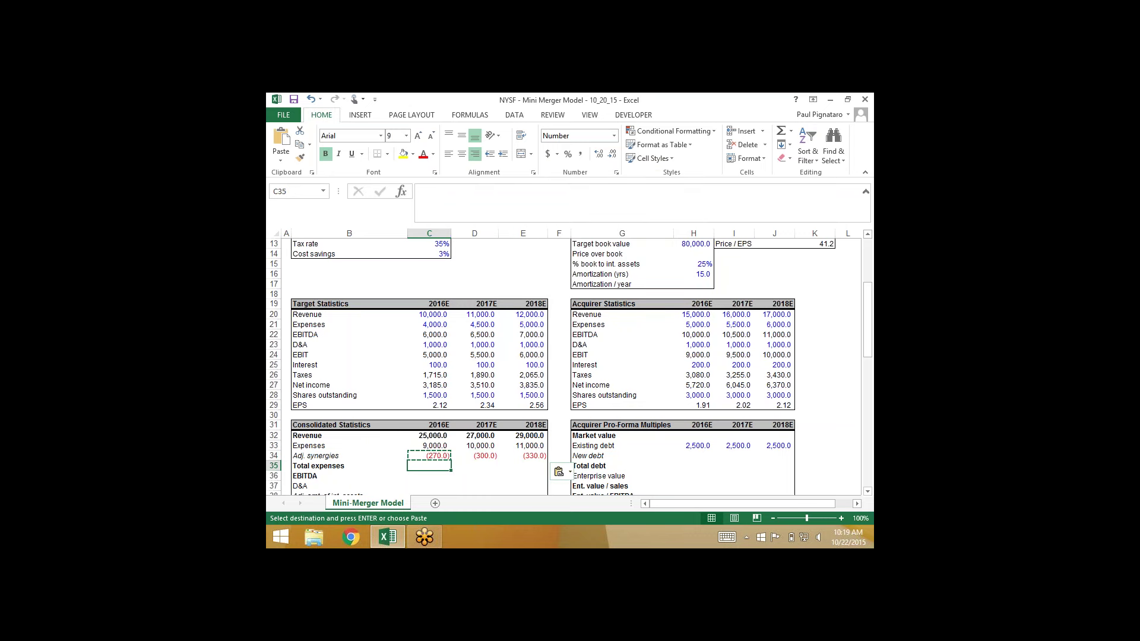
pyautogui.write('=')
pyautogui.press('Up')
pyautogui.press('Up')
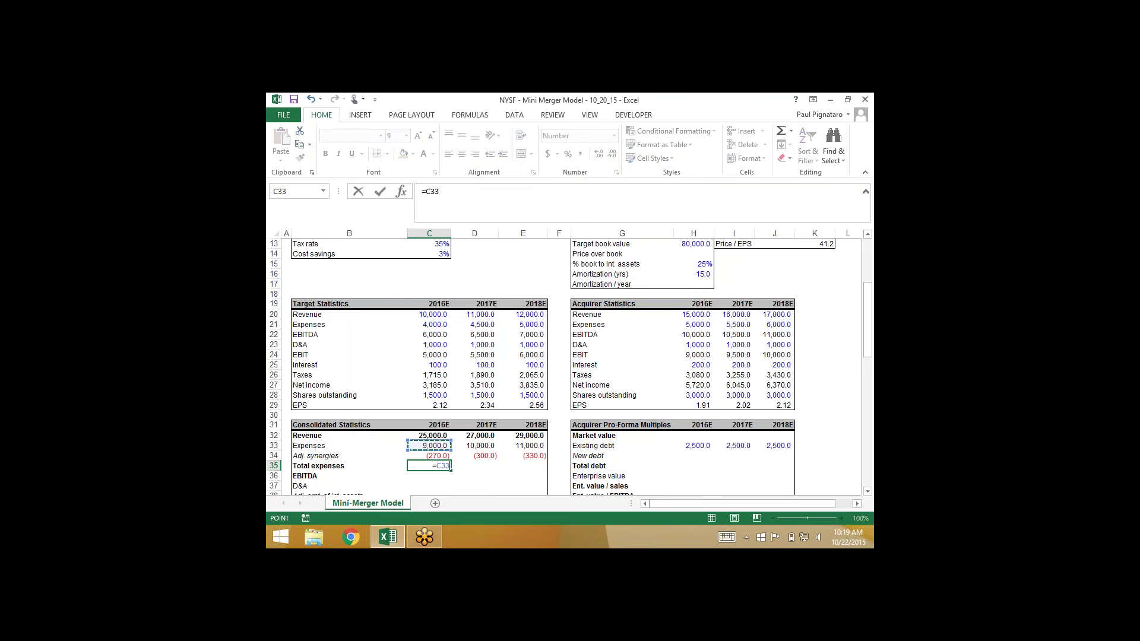
pyautogui.write('+')
pyautogui.press('Up')
pyautogui.hotkey('ctrl', 'Return')
# - Copy the 2016E Total expenses cell across to 2017E and 2018E, pasting formulas only
pyautogui.hotkey('ctrl', 'c')
pyautogui.hotkey('shift', 'Right')
pyautogui.hotkey('shift', 'Right')
pyautogui.hotkey('ctrl', 'alt', 'v')
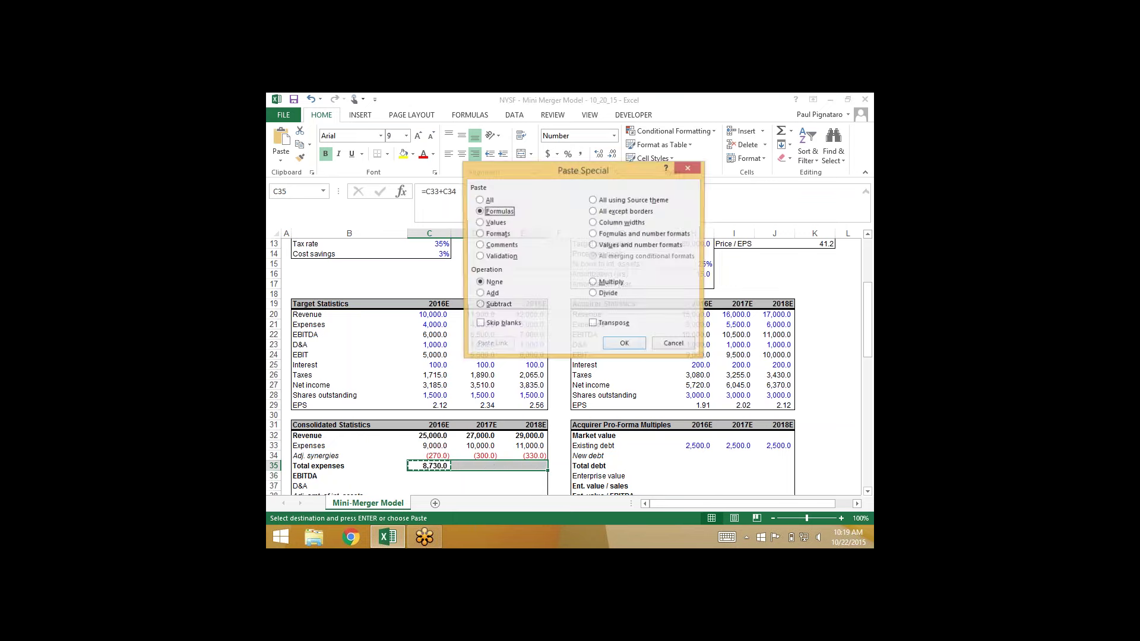
pyautogui.press('f')
pyautogui.press('Return')
# - Review the 2016E Adj. synergies formula in C34 and the Total expenses formula in C35
pyautogui.press('Down')
pyautogui.scroll(-1, 569, 356)
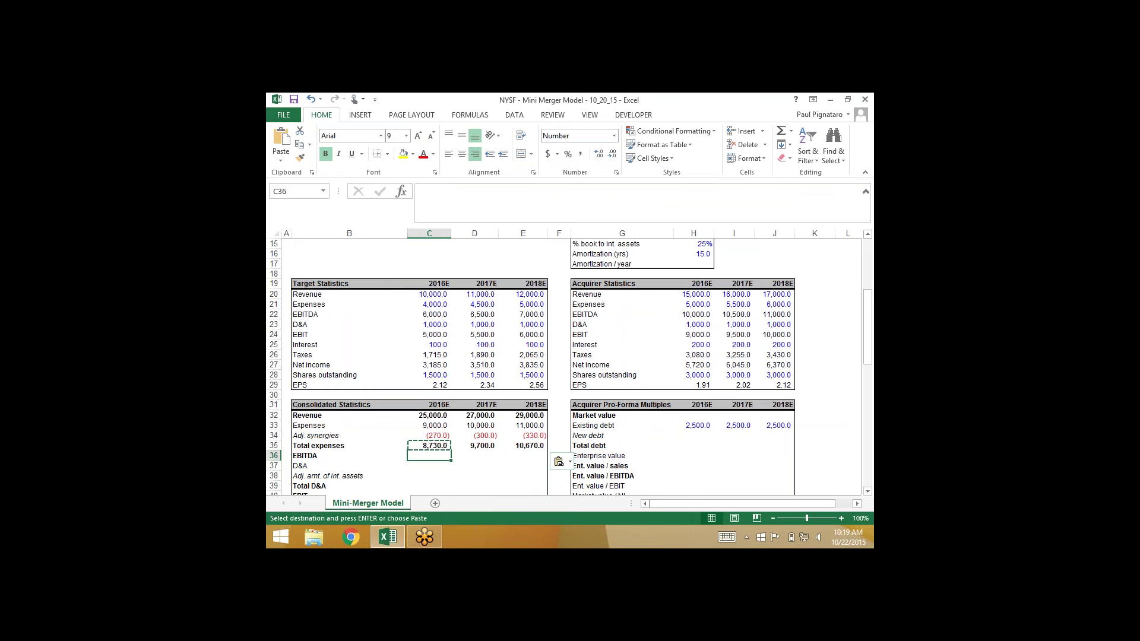
pyautogui.press('Up')
pyautogui.press('Up')
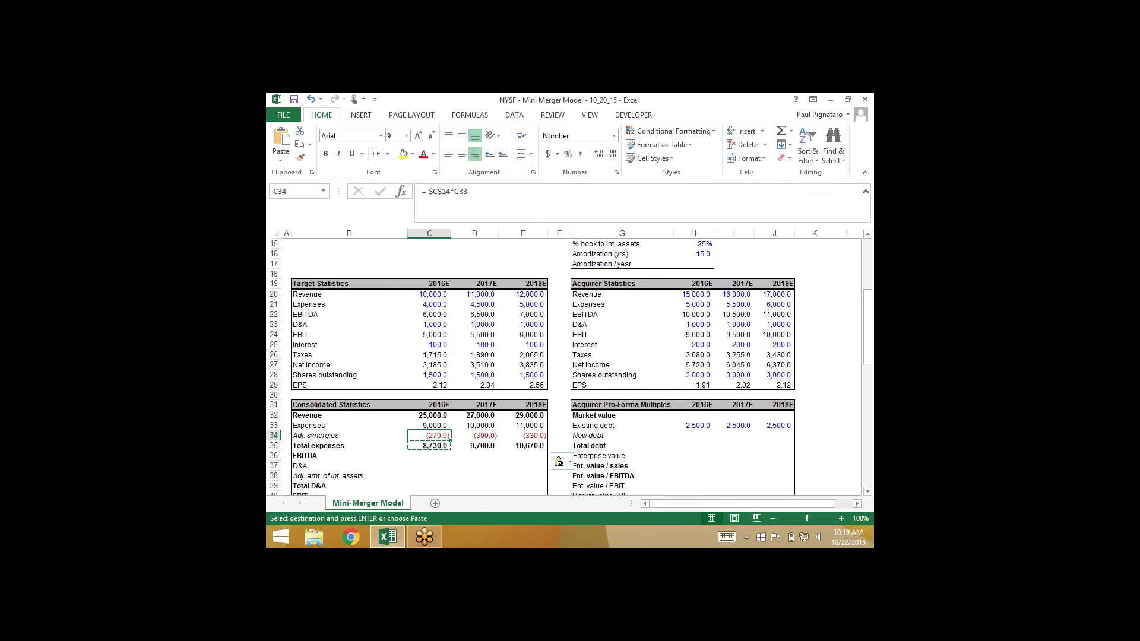
pyautogui.press('F2')
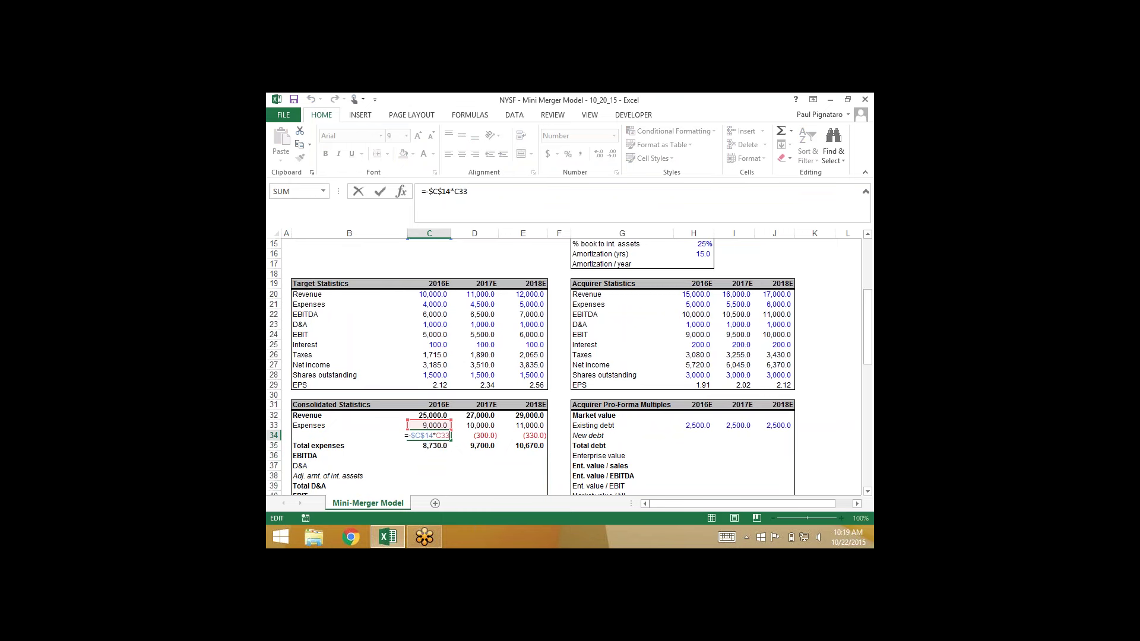
pyautogui.hotkey('ctrl', 'Return')
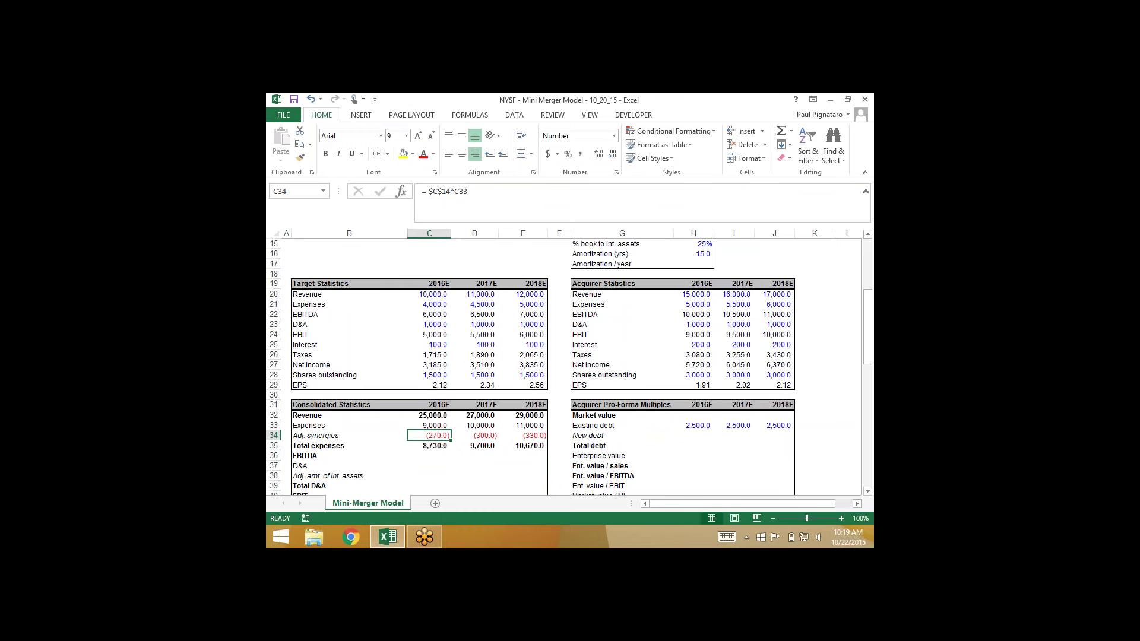
pyautogui.press('Down')
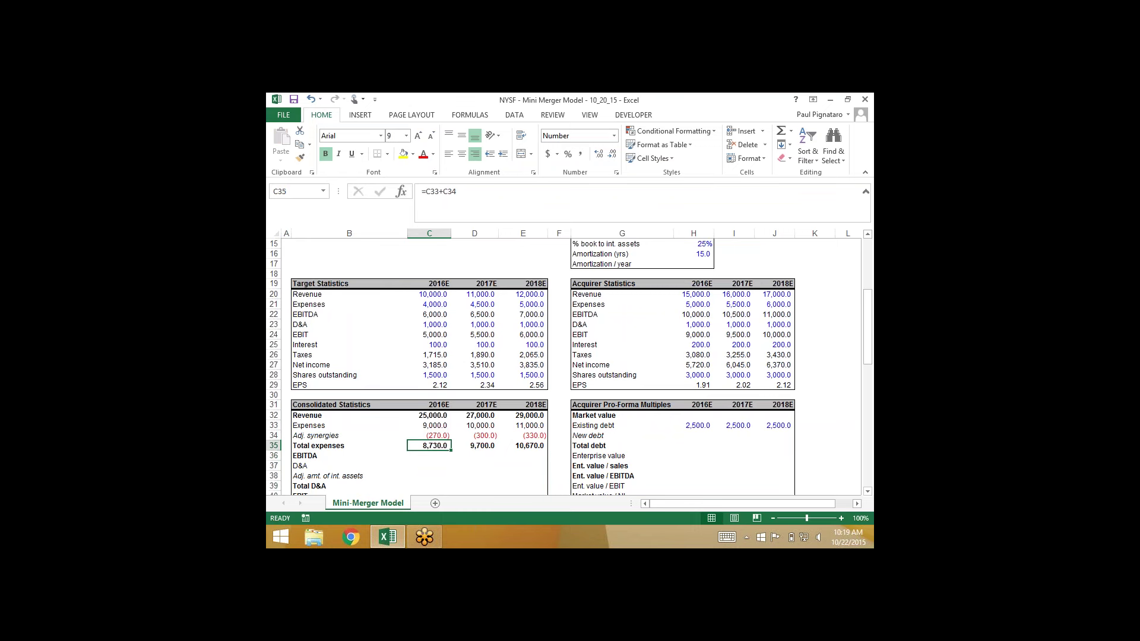
# - Calculate 2016E consolidated EBITDA in C36 as revenue minus total expenses with the formula =C32-C35
pyautogui.press('Down')
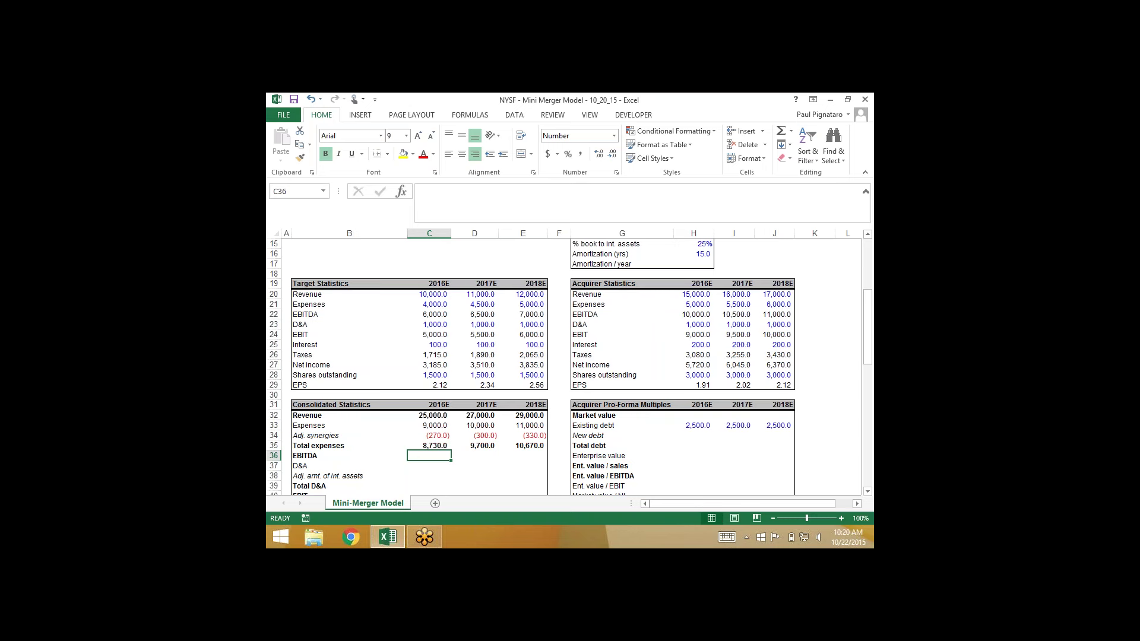
pyautogui.write('=')
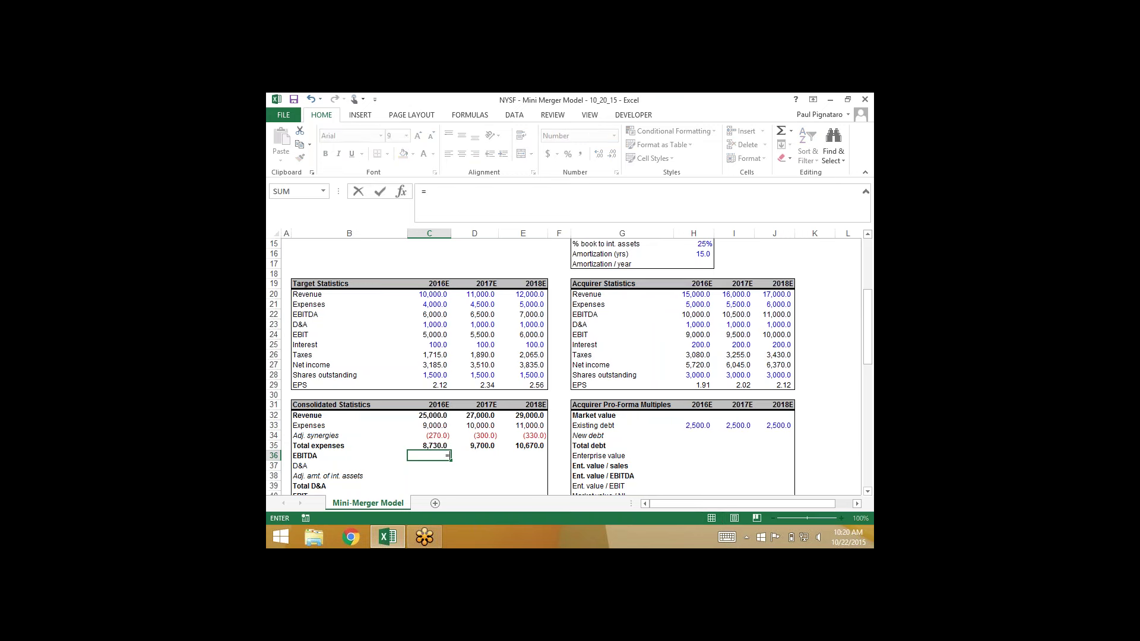
pyautogui.press('Up')
pyautogui.press('Up')
pyautogui.press('Up')
pyautogui.press('Up')
pyautogui.write('-')
pyautogui.press('Up')
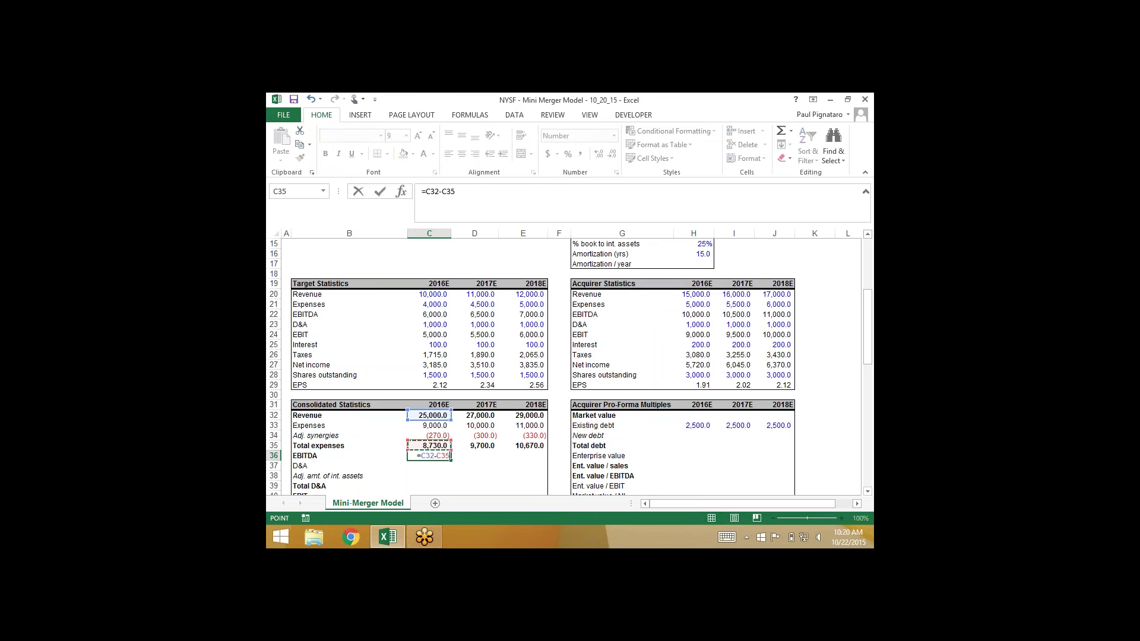
pyautogui.press('Return')
# - Copy the 2016E consolidated EBITDA cell across to 2017E and 2018E, pasting formulas only
pyautogui.press('Up')
pyautogui.hotkey('ctrl', 'c')
pyautogui.hotkey('shift', 'Right')
pyautogui.hotkey('shift', 'Right')
pyautogui.hotkey('shift', 'Right')
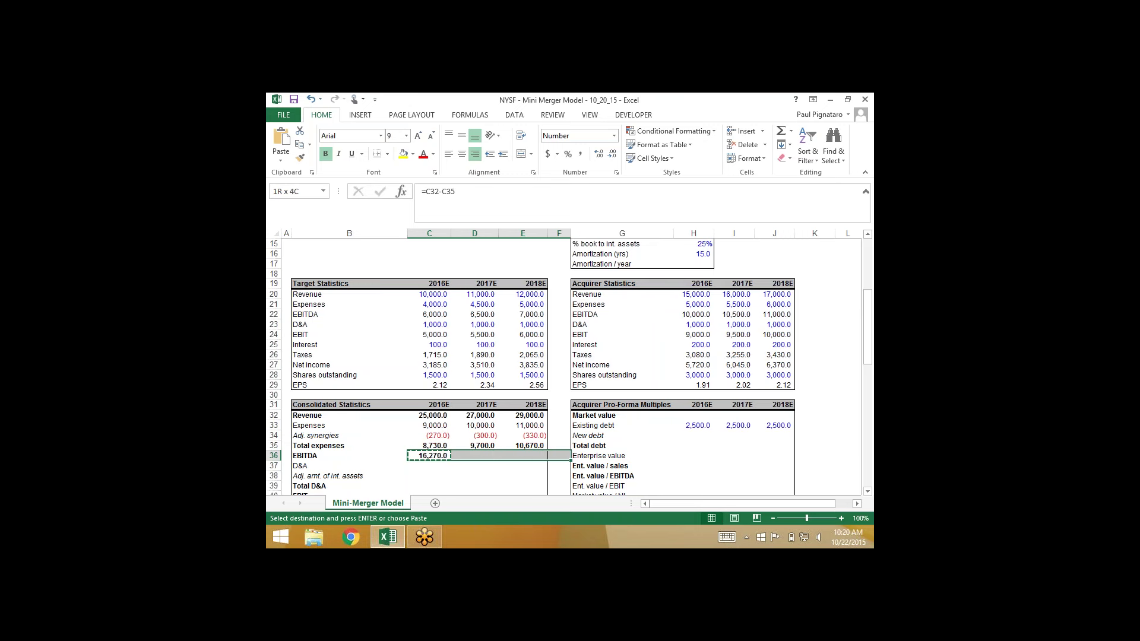
pyautogui.hotkey('shift', 'Left')
pyautogui.hotkey('ctrl', 'alt', 'v')
pyautogui.press('f')
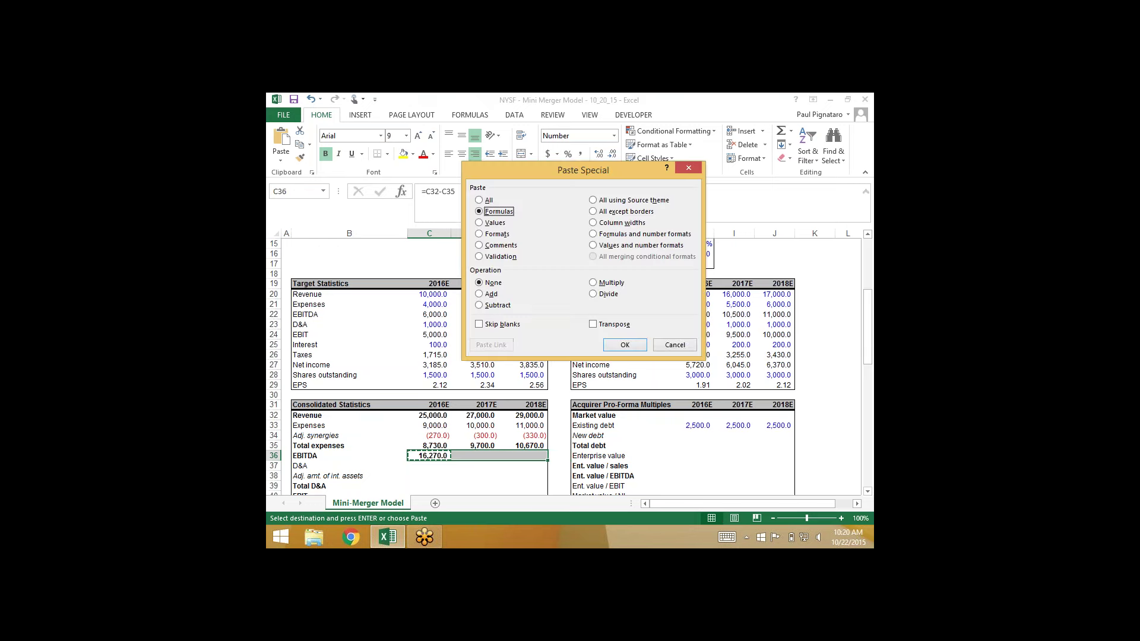
pyautogui.press('Return')
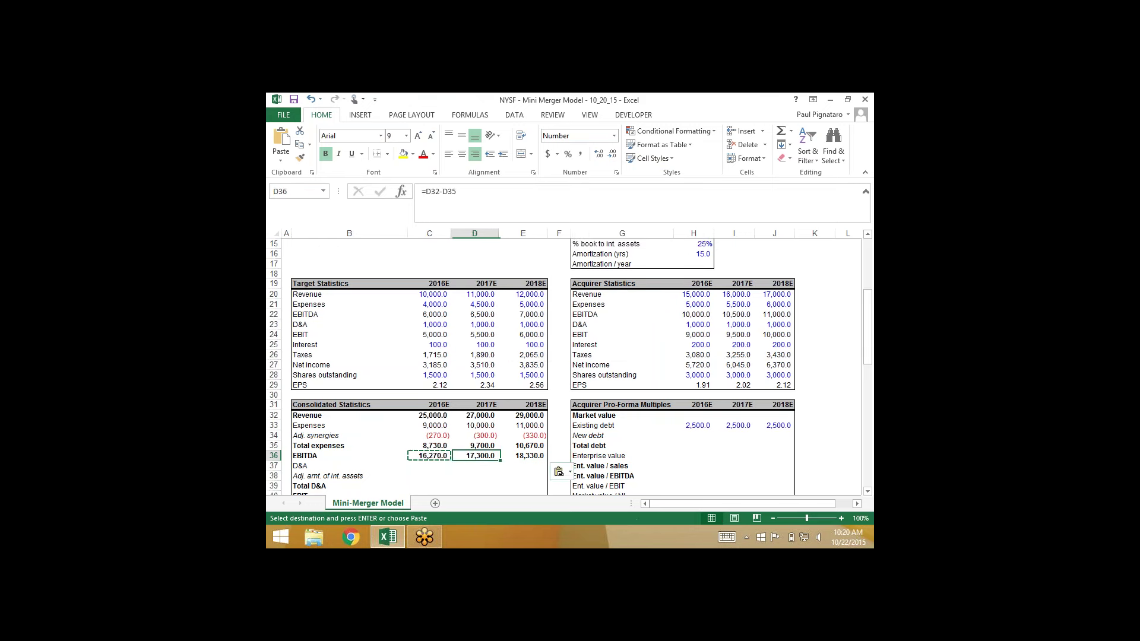
# - Examine the remaining Consolidated Statistics rows from D&A down to Shares outstanding
pyautogui.press('Left')
pyautogui.press('Down')
pyautogui.press('Down')
pyautogui.press('Down')
pyautogui.press('Down')
pyautogui.press('Down')
pyautogui.press('Down')
pyautogui.press('Down')
pyautogui.press('Down')
pyautogui.press('Down')
pyautogui.press('Down')
pyautogui.press('Down')
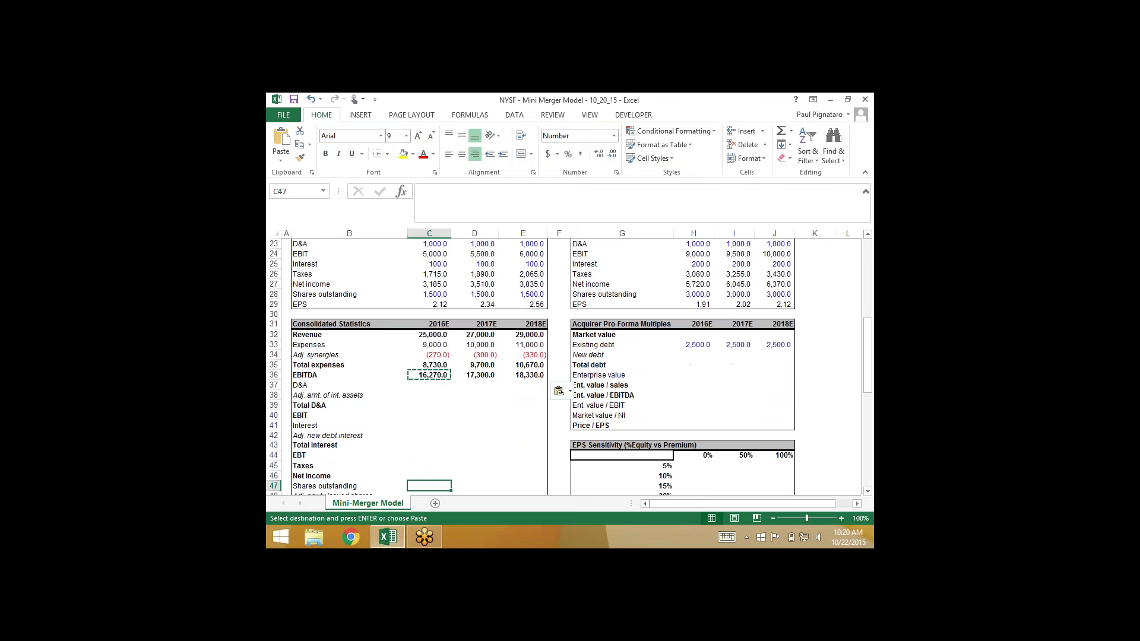
pyautogui.press('Up')
pyautogui.press('Up')
pyautogui.press('Up')
pyautogui.press('Up')
pyautogui.press('Up')
pyautogui.press('Up')
pyautogui.press('Up')
pyautogui.press('Up')
pyautogui.press('Up')
pyautogui.press('Up')
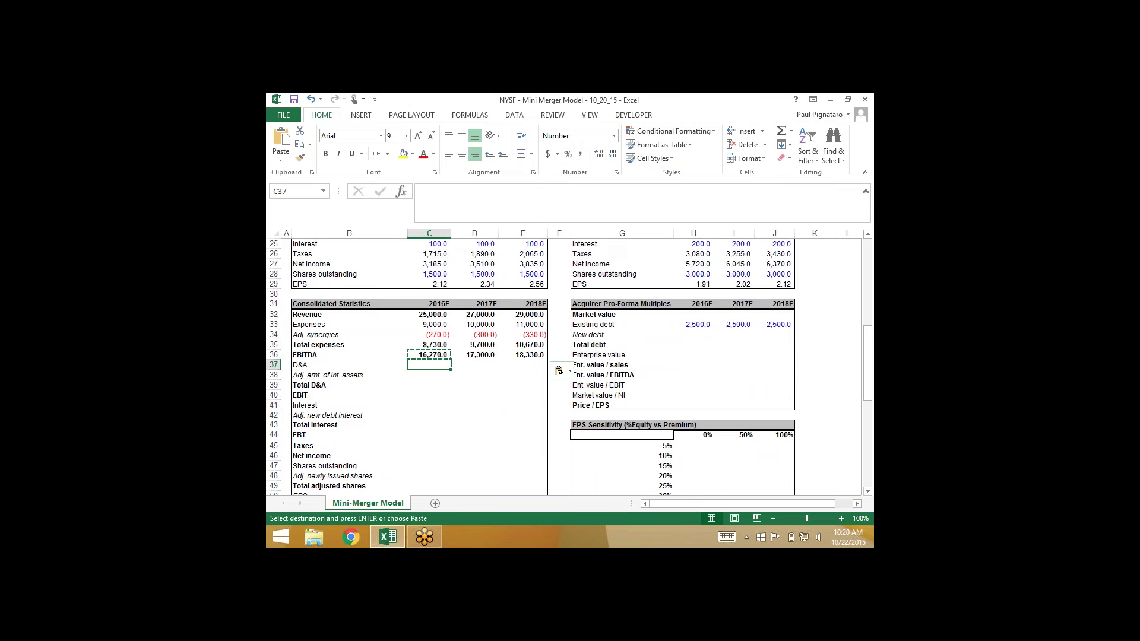
# - Calculate 2016E consolidated D&A in C37 by adding target and acquirer D&A with the formula =C23+H23
pyautogui.write('=')
pyautogui.scroll(1, 569, 366)
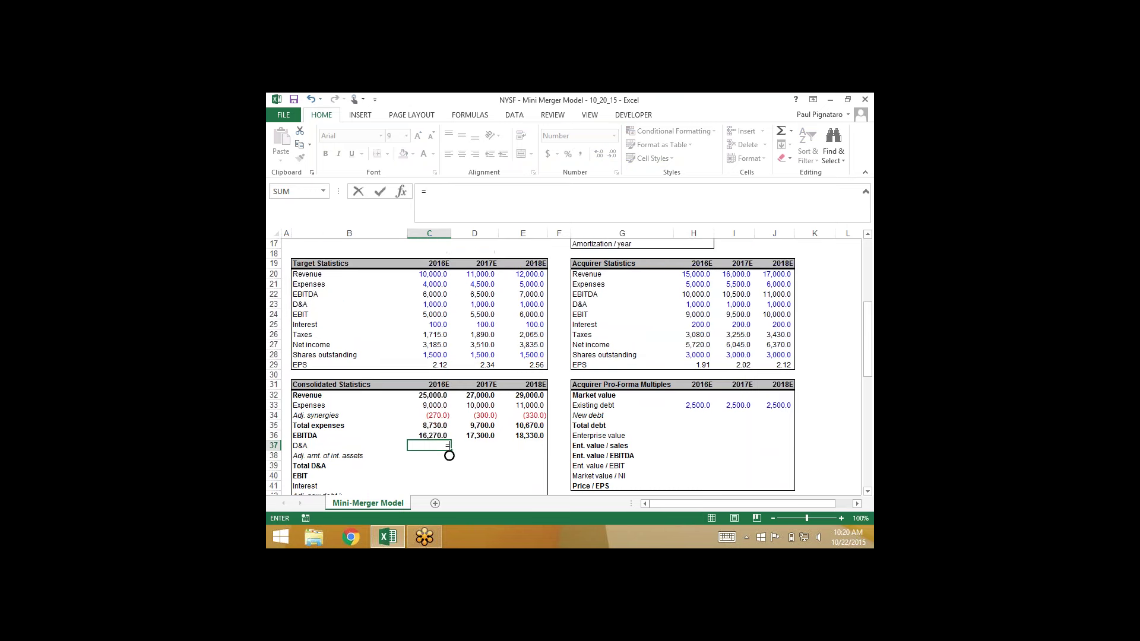
pyautogui.press('Up')
pyautogui.press('Up')
pyautogui.press('Up')
pyautogui.press('Up')
pyautogui.press('Up')
pyautogui.press('Up')
pyautogui.press('Up')
pyautogui.press('Up')
pyautogui.press('Up')
pyautogui.press('Up')
pyautogui.press('Up')
pyautogui.press('Up')
pyautogui.press('Up')
pyautogui.press('Up')
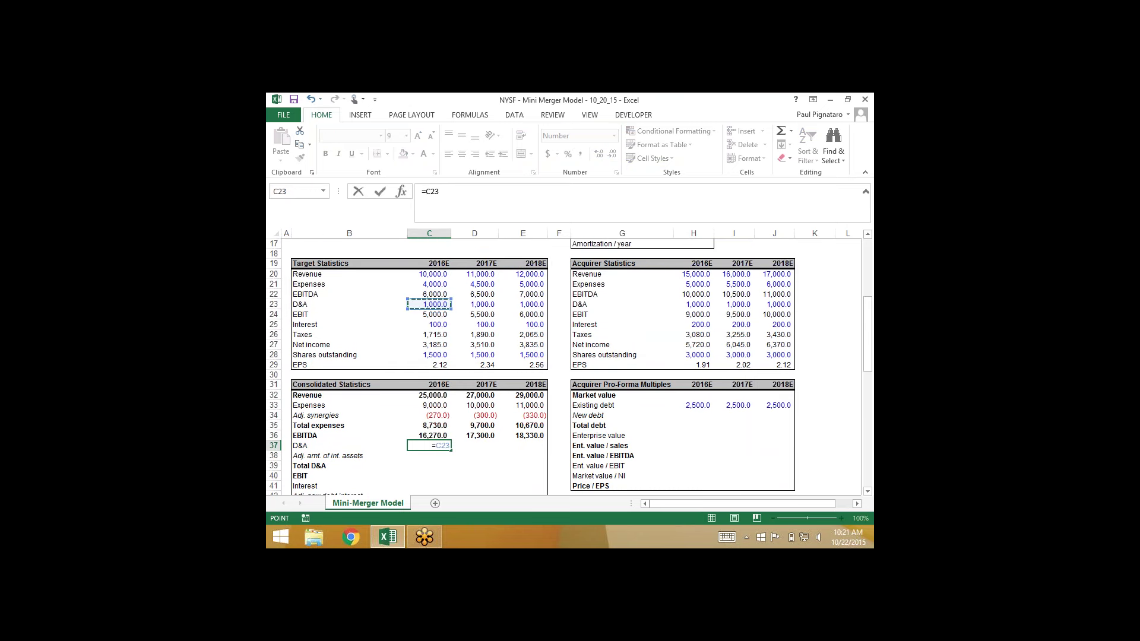
pyautogui.write('+')
pyautogui.press('Up')
pyautogui.press('Up')
pyautogui.press('Up')
pyautogui.press('Up')
pyautogui.press('Up')
pyautogui.press('Up')
pyautogui.press('Up')
pyautogui.press('Up')
pyautogui.press('Up')
pyautogui.press('Up')
pyautogui.press('Up')
pyautogui.press('Up')
pyautogui.press('Up')
pyautogui.press('Up')
pyautogui.press('Right')
pyautogui.press('Right')
pyautogui.press('Right')
pyautogui.press('Right')
pyautogui.press('Right')
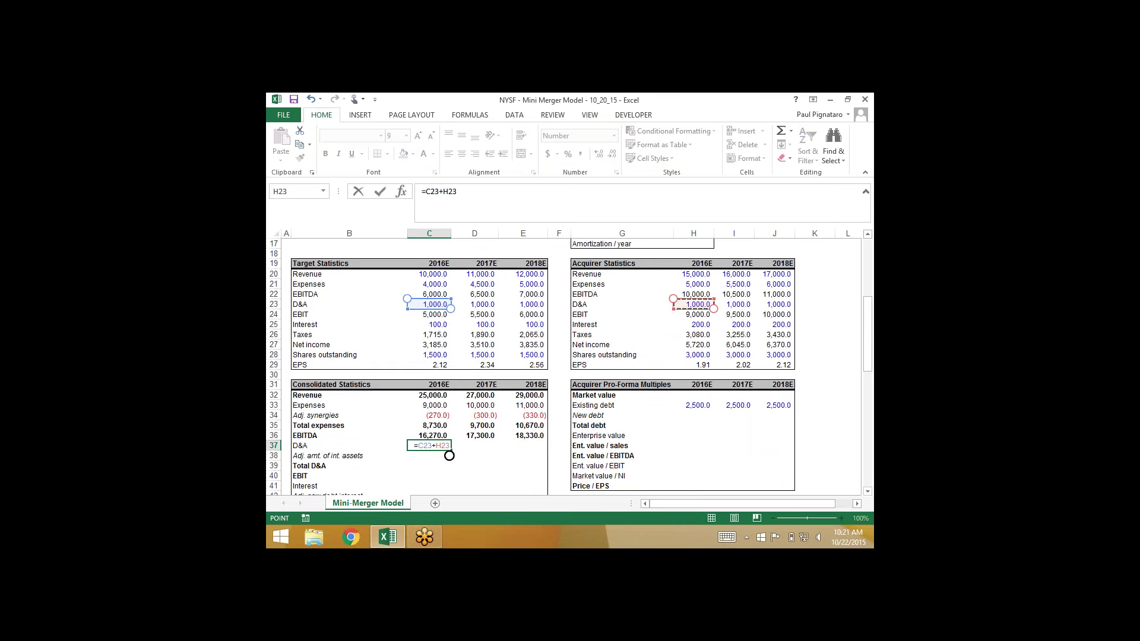
pyautogui.press('Return')
# - Copy the 2016E consolidated D&A cell across to 2017E and 2018E, pasting formulas only
pyautogui.press('Up')
pyautogui.hotkey('ctrl', 'c')
pyautogui.hotkey('shift', 'Right')
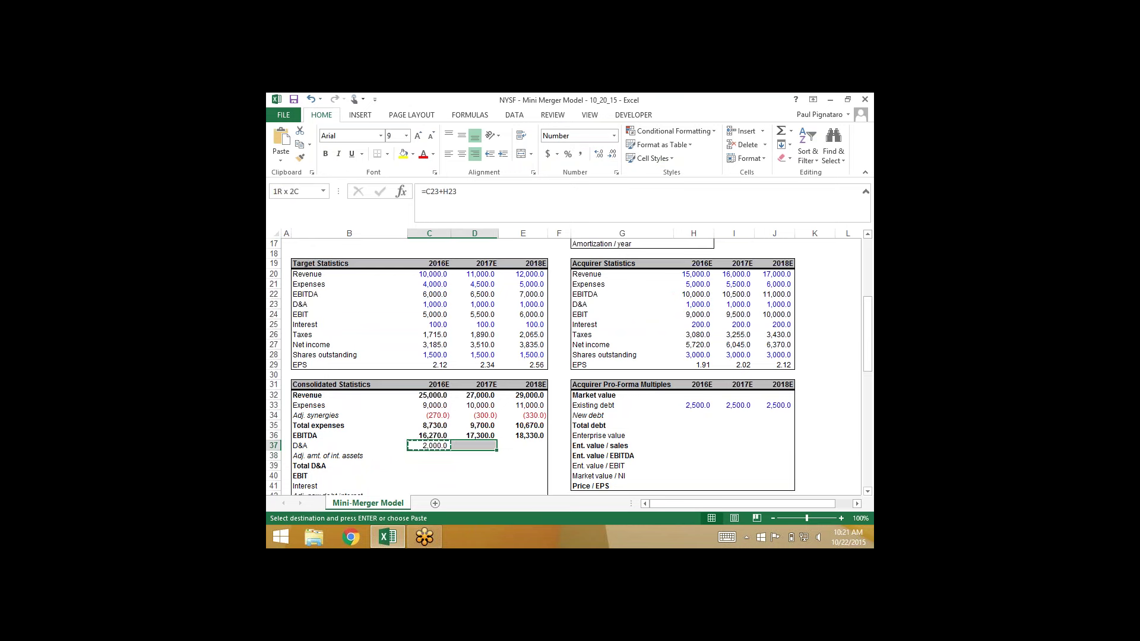
pyautogui.hotkey('shift', 'Right')
pyautogui.hotkey('alt', 'e')
pyautogui.press('s')
pyautogui.press('f')
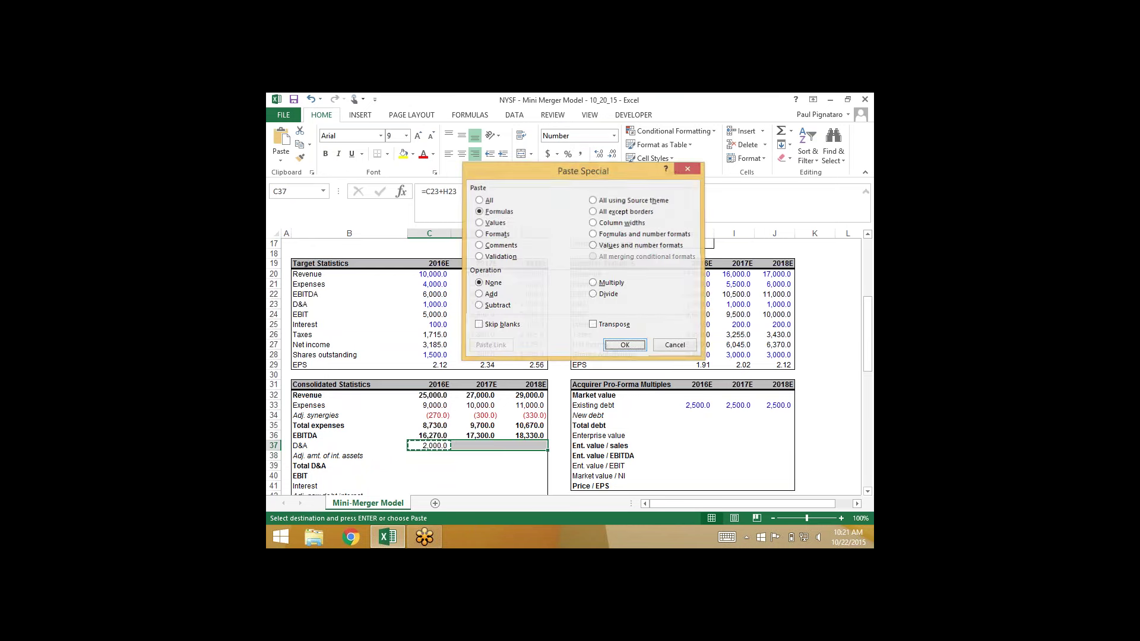
pyautogui.press('Return')
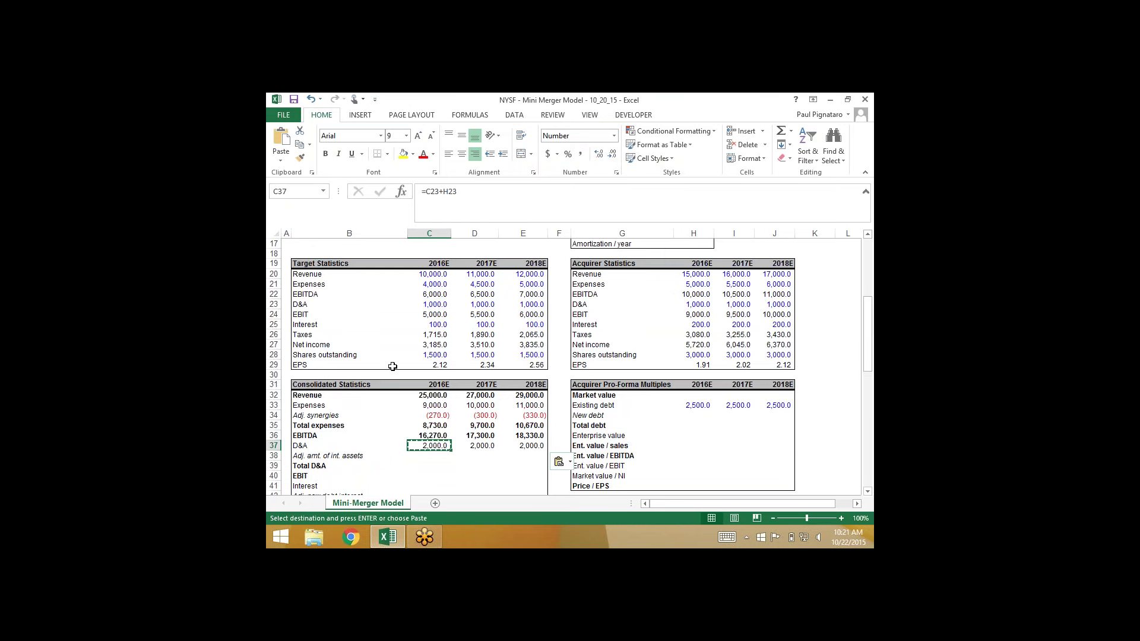
pyautogui.press('Escape')
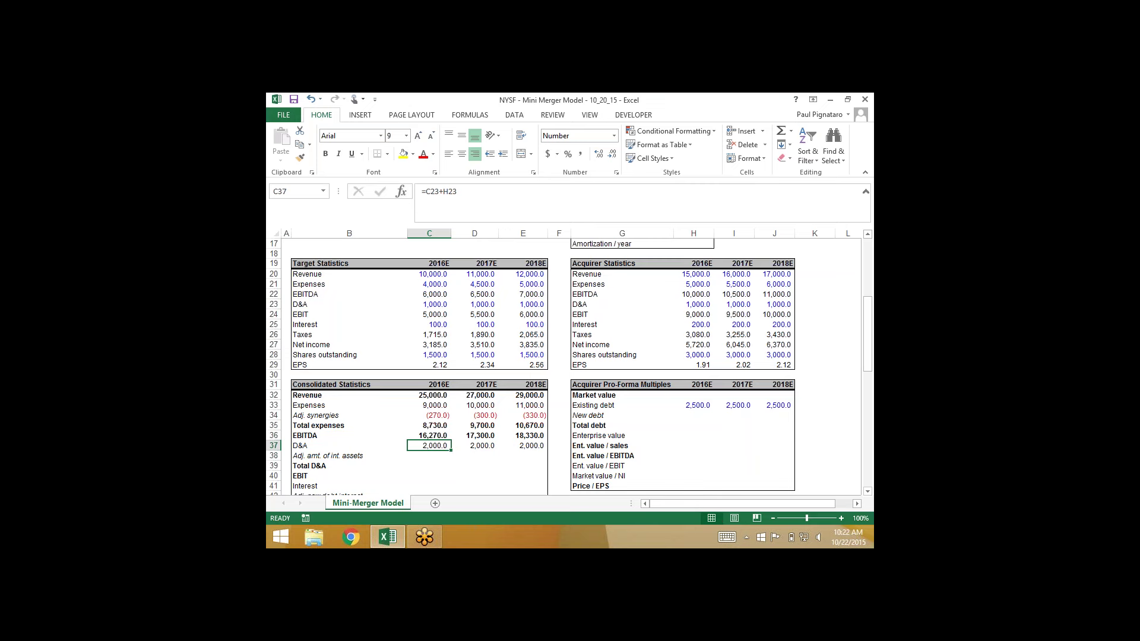
# - Link the Goodwill section's Purchase price in H12 to the Uses purchase price with the formula =H6
pyautogui.scroll(4, 535, 366)
pyautogui.click(694, 298)
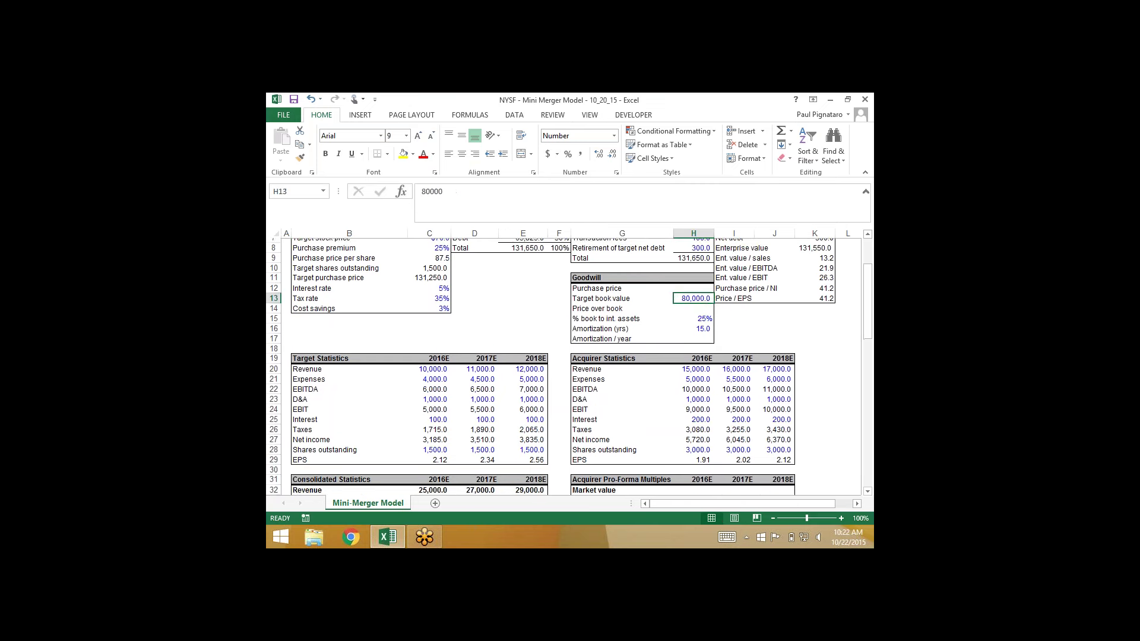
pyautogui.scroll(2, 564, 366)
pyautogui.click(694, 344)
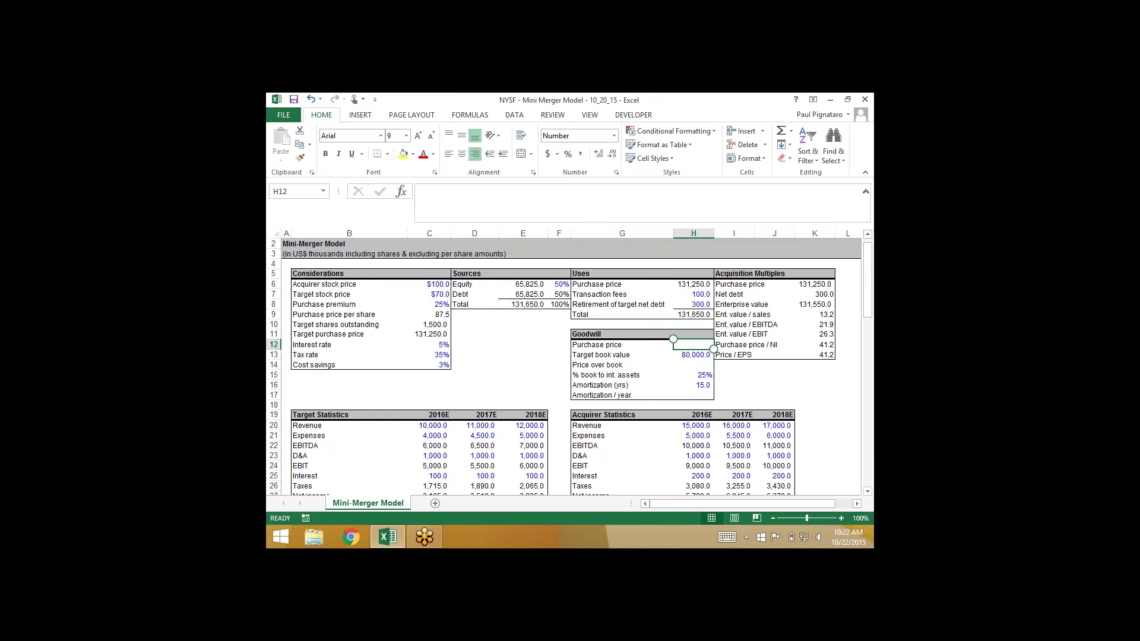
pyautogui.moveTo(713, 349); pyautogui.dragTo(713, 400)
pyautogui.click(694, 354)
pyautogui.click(694, 344)
pyautogui.write('=')
pyautogui.press('Up')
pyautogui.press('Up')
pyautogui.press('Up')
pyautogui.press('Up')
pyautogui.press('Up')
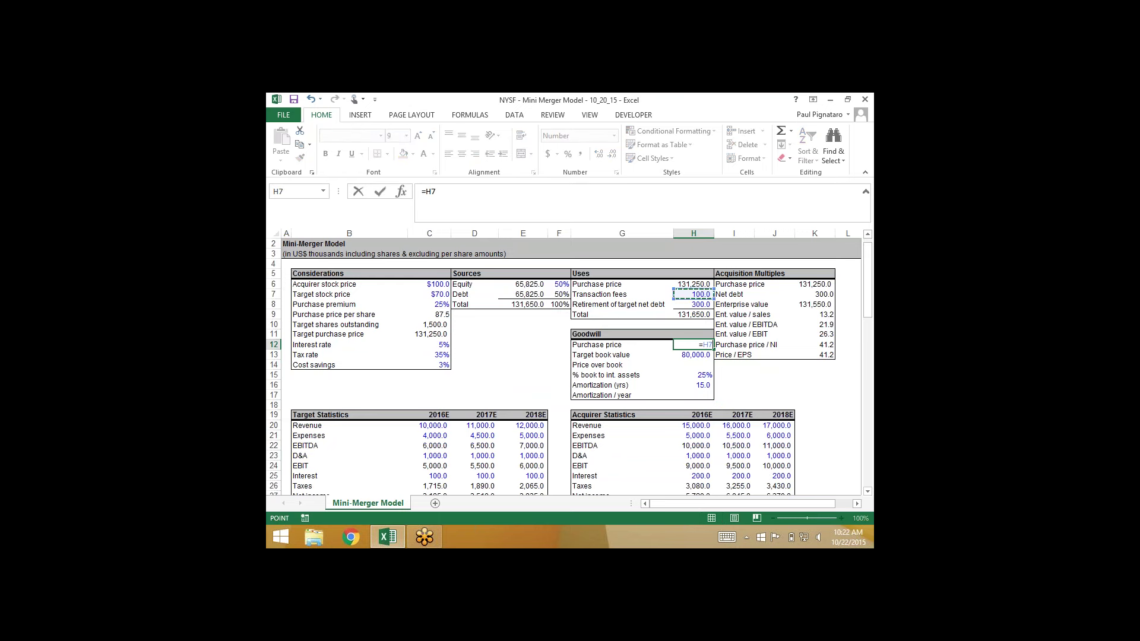
pyautogui.press('Up')
pyautogui.hotkey('ctrl', 'Return')
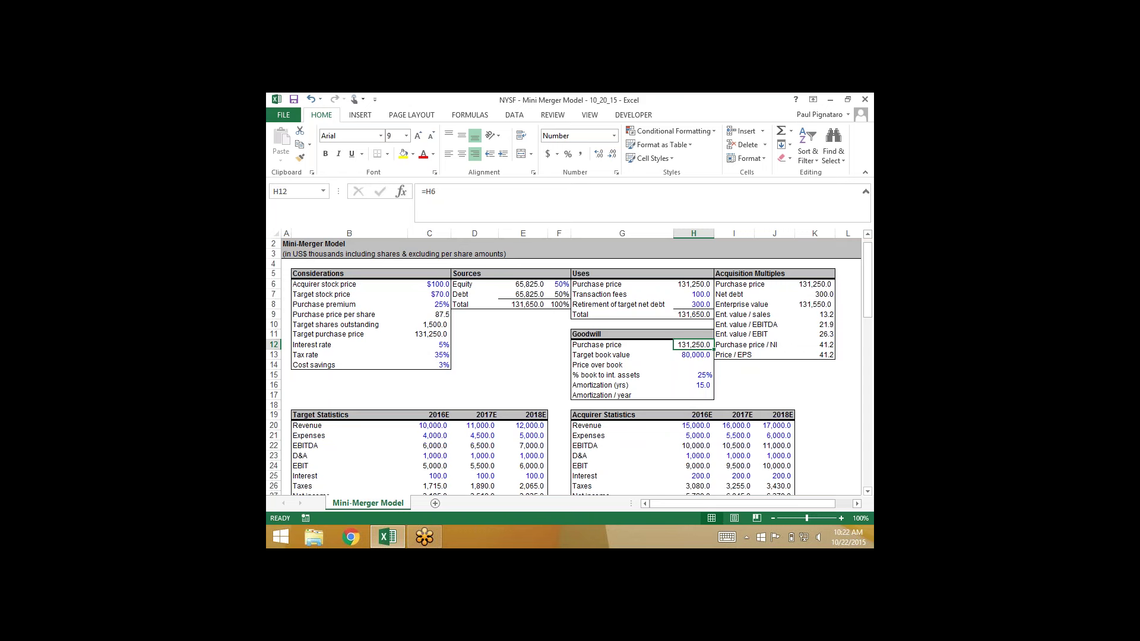
# - Calculate Price over book in H14 as purchase price minus target book value with the formula =H12-H13
pyautogui.press('Down')
pyautogui.press('Down')
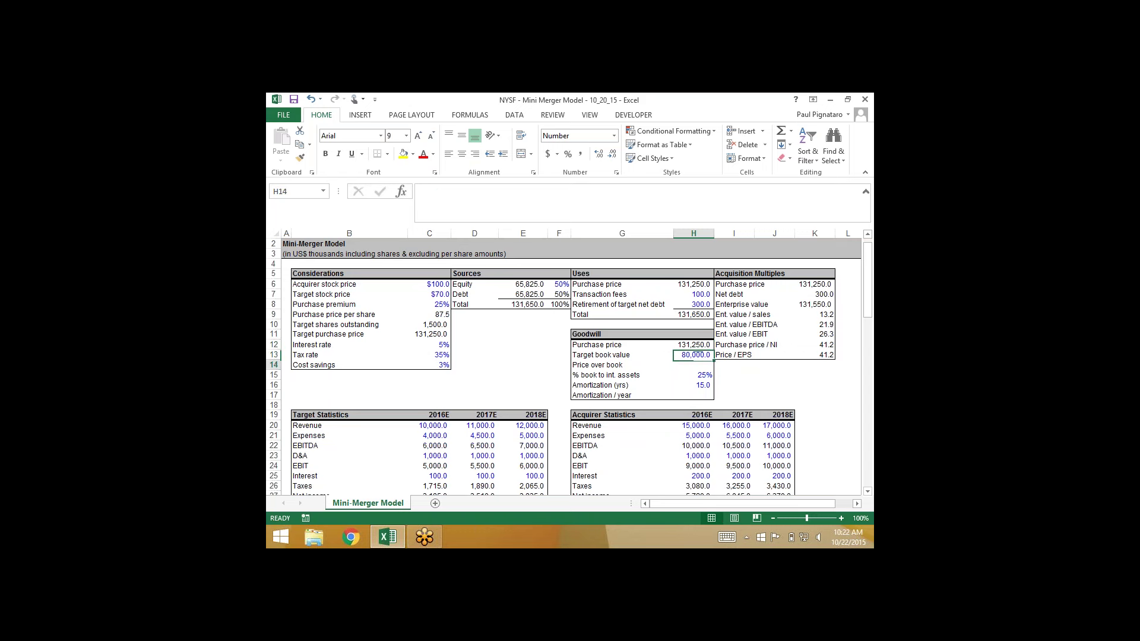
pyautogui.write('=')
pyautogui.press('Up')
pyautogui.press('Up')
pyautogui.write('-')
pyautogui.press('Up')
pyautogui.hotkey('ctrl', 'Return')
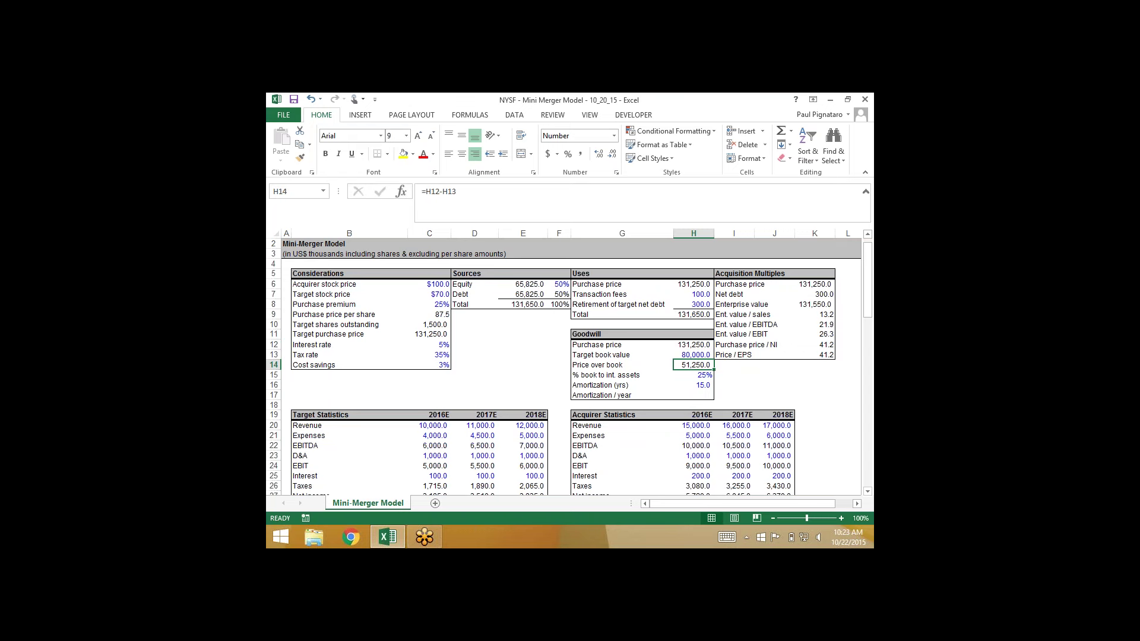
# - Calculate Amortization / year in H17 from price over book, intangible asset percentage and amortization years with the formula =H14*H15/H16
pyautogui.press('Down')
pyautogui.press('Down')
pyautogui.press('Down')
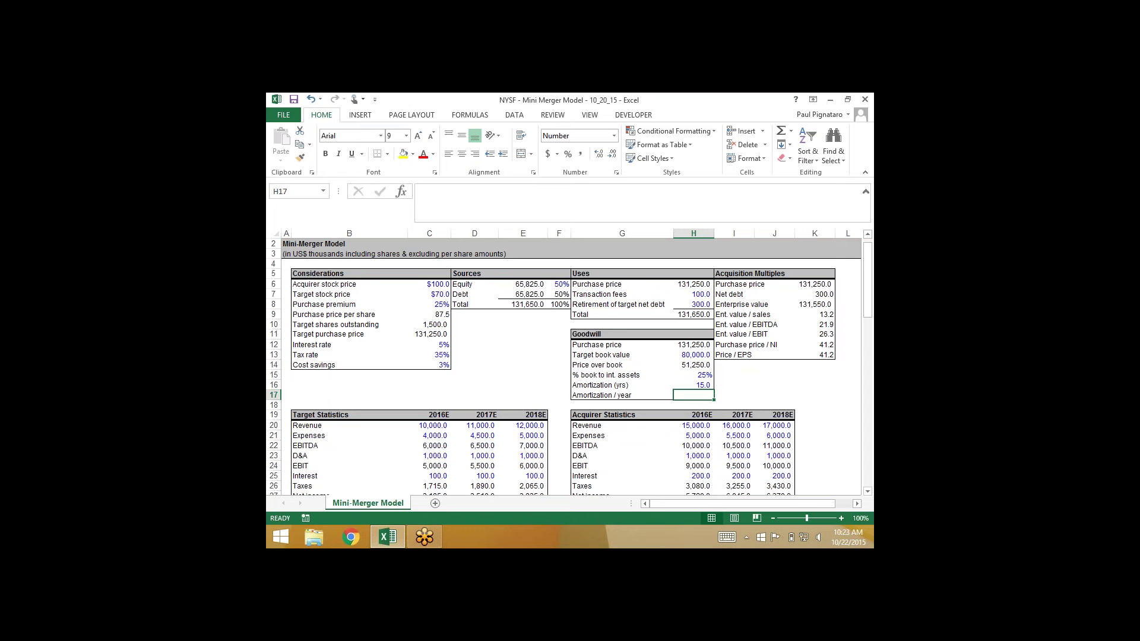
pyautogui.write('=')
pyautogui.press('Up')
pyautogui.press('Up')
pyautogui.press('Up')
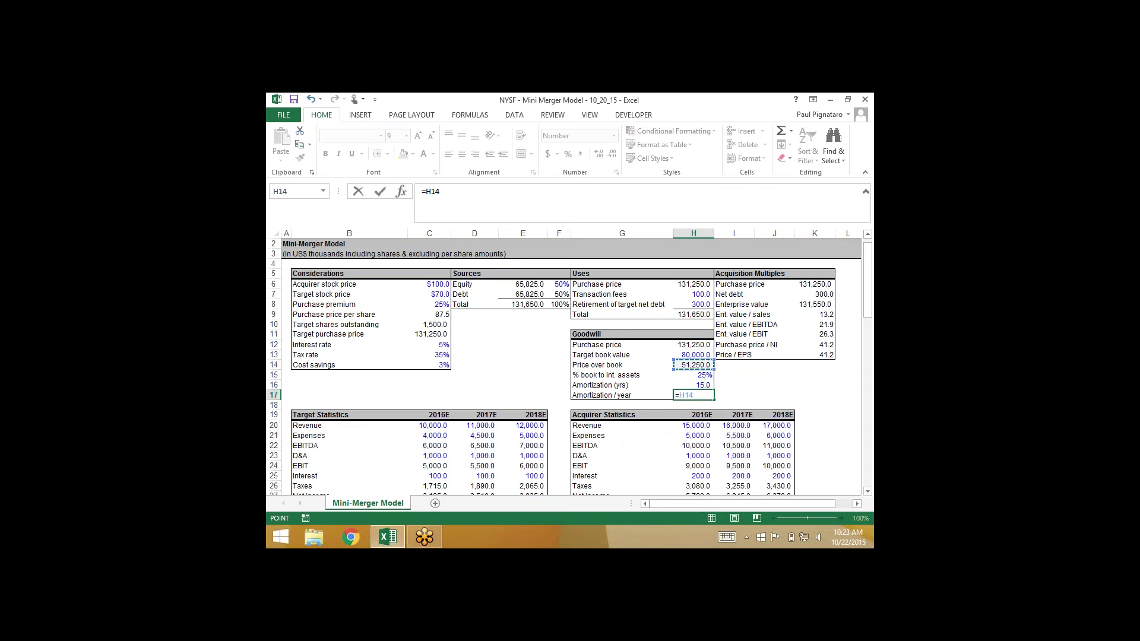
pyautogui.write('*')
pyautogui.press('Down')
pyautogui.write('/')
pyautogui.press('Up')
pyautogui.press('Return')
pyautogui.press('Up')
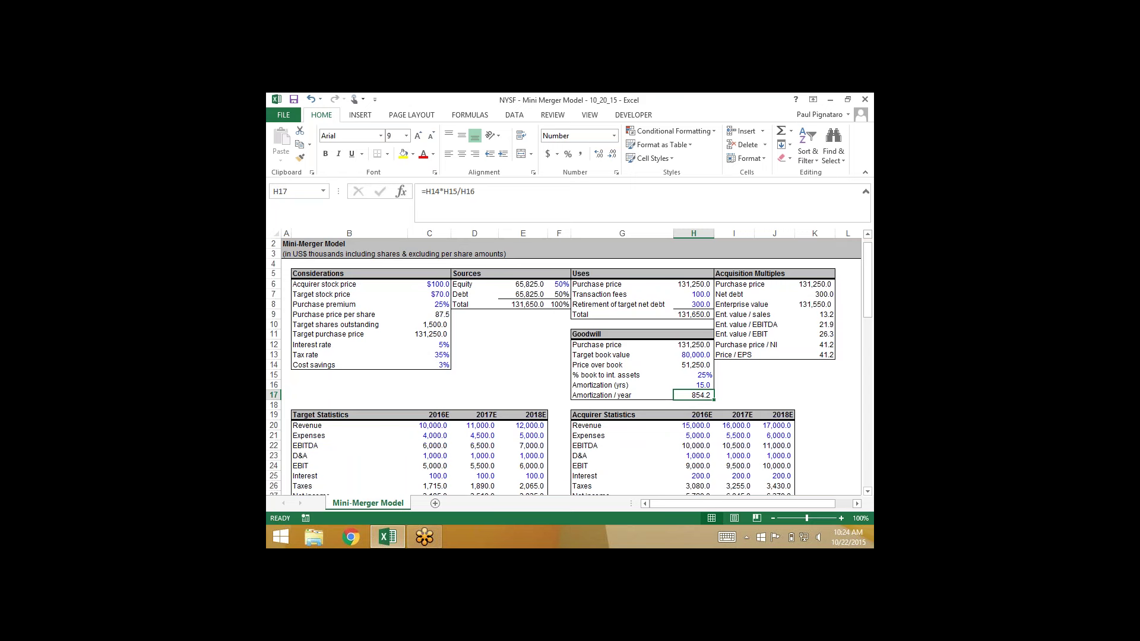
# - Review the Goodwill section's entries from Purchase price down to the amortization rows
pyautogui.press('Up')
pyautogui.press('Up')
pyautogui.press('Up')
pyautogui.press('Up')
pyautogui.press('Up')
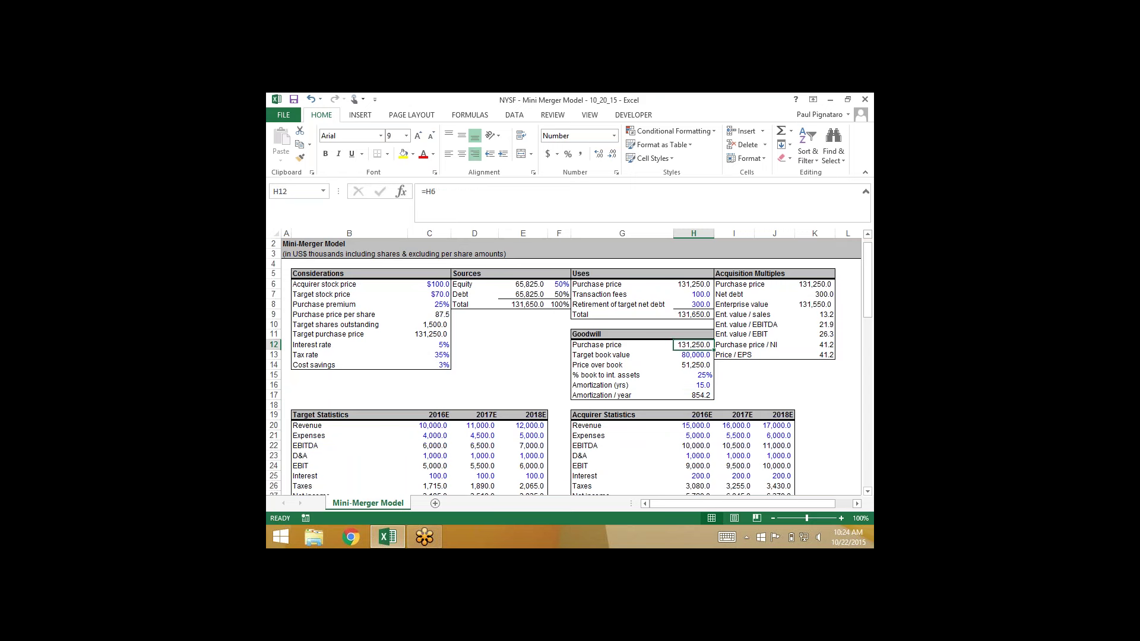
pyautogui.press('Left')
pyautogui.press('Left')
pyautogui.press('Right')
pyautogui.press('Right')
pyautogui.press('Down')
pyautogui.press('Down')
pyautogui.press('Down')
pyautogui.press('Down')
pyautogui.press('Down')
pyautogui.press('Down')
pyautogui.press('Down')
pyautogui.press('Down')
pyautogui.press('Down')
pyautogui.press('Down')
pyautogui.press('Down')
pyautogui.press('Down')
pyautogui.press('Down')
pyautogui.press('Down')
pyautogui.press('Down')
pyautogui.press('Down')
pyautogui.press('Down')
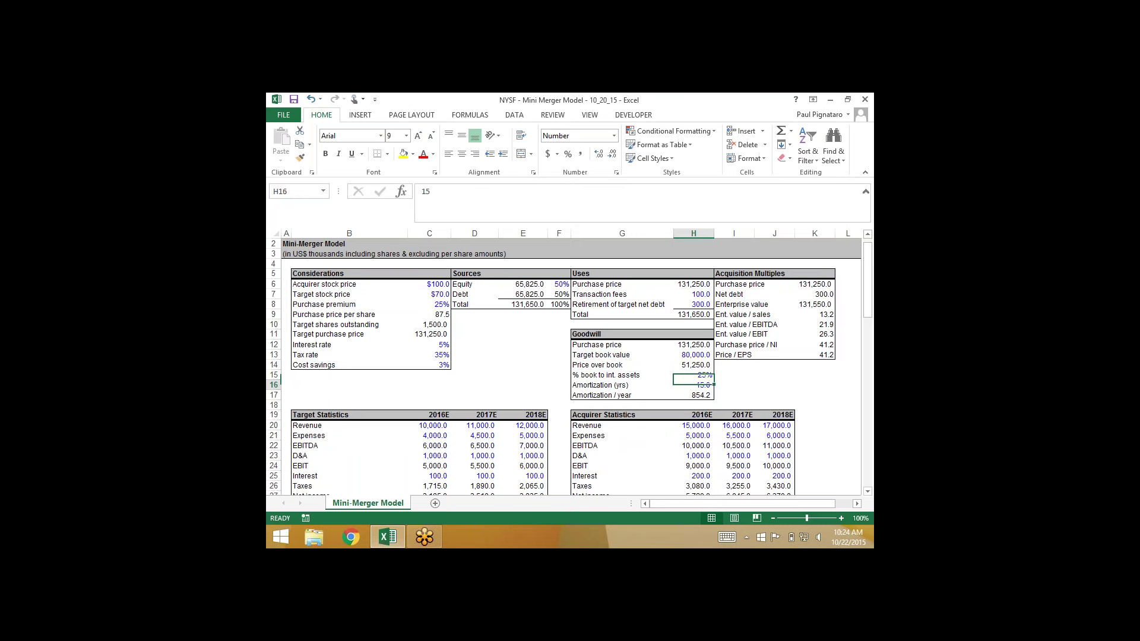
# - Link the 2016E Adj. amt. of int. assets in C38 to the Goodwill Amortization / year with the formula =H17
pyautogui.press('Down')
pyautogui.press('Down')
pyautogui.press('Down')
pyautogui.press('Down')
pyautogui.press('Down')
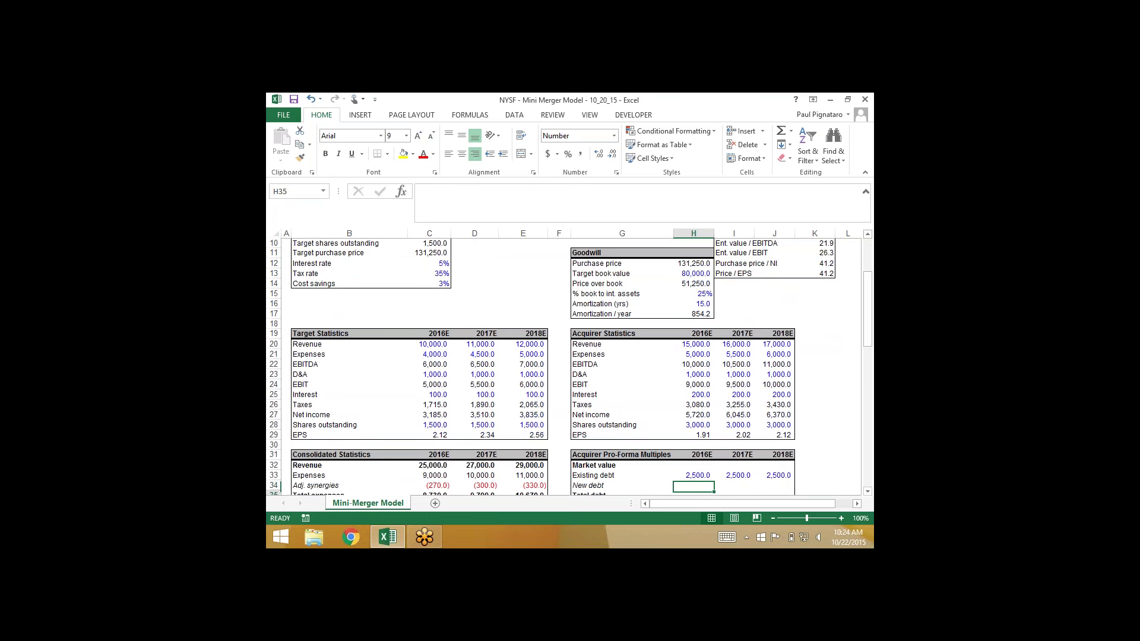
pyautogui.press('Down')
pyautogui.press('Down')
pyautogui.press('Down')
pyautogui.press('Down')
pyautogui.press('Down')
pyautogui.press('Left')
pyautogui.press('Left')
pyautogui.press('Left')
pyautogui.press('Down')
pyautogui.press('Left')
pyautogui.press('Left')
pyautogui.press('Up')
pyautogui.press('Up')
pyautogui.write('=')
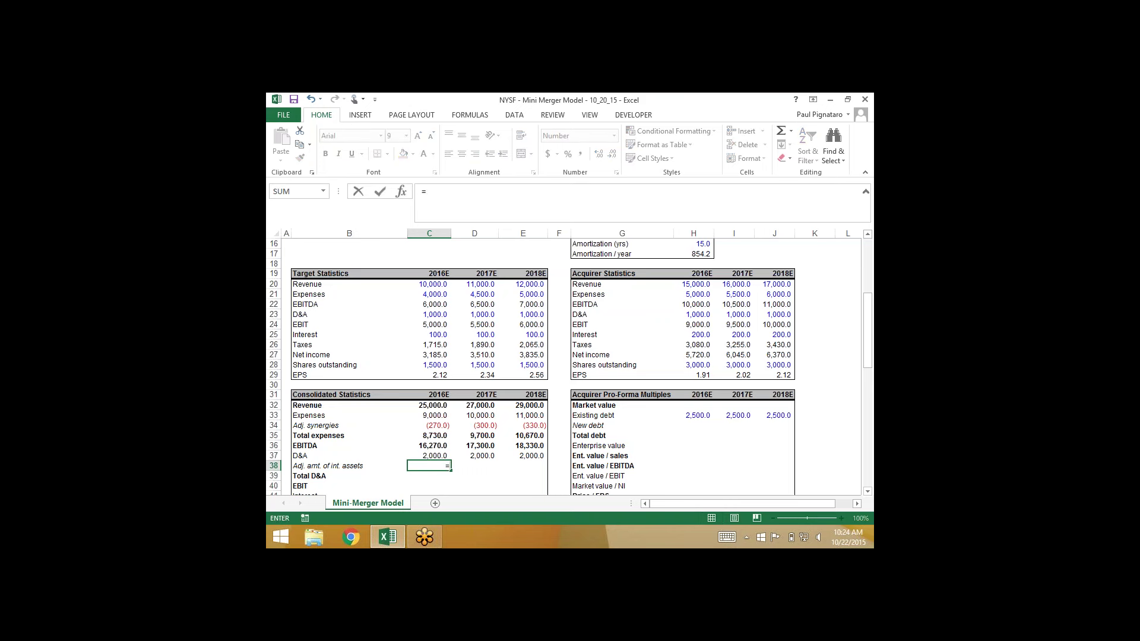
pyautogui.press('Up')
pyautogui.press('Up')
pyautogui.press('Up')
pyautogui.press('Up')
pyautogui.press('Up')
pyautogui.press('Up')
pyautogui.press('Up')
pyautogui.press('Up')
pyautogui.press('Up')
pyautogui.press('Up')
pyautogui.press('Up')
pyautogui.press('Up')
pyautogui.press('Up')
pyautogui.press('Up')
pyautogui.press('Up')
pyautogui.press('Up')
pyautogui.press('Up')
pyautogui.press('Up')
pyautogui.press('Up')
pyautogui.press('Up')
pyautogui.press('Right')
pyautogui.press('Right')
pyautogui.press('Right')
pyautogui.press('Right')
pyautogui.press('Right')
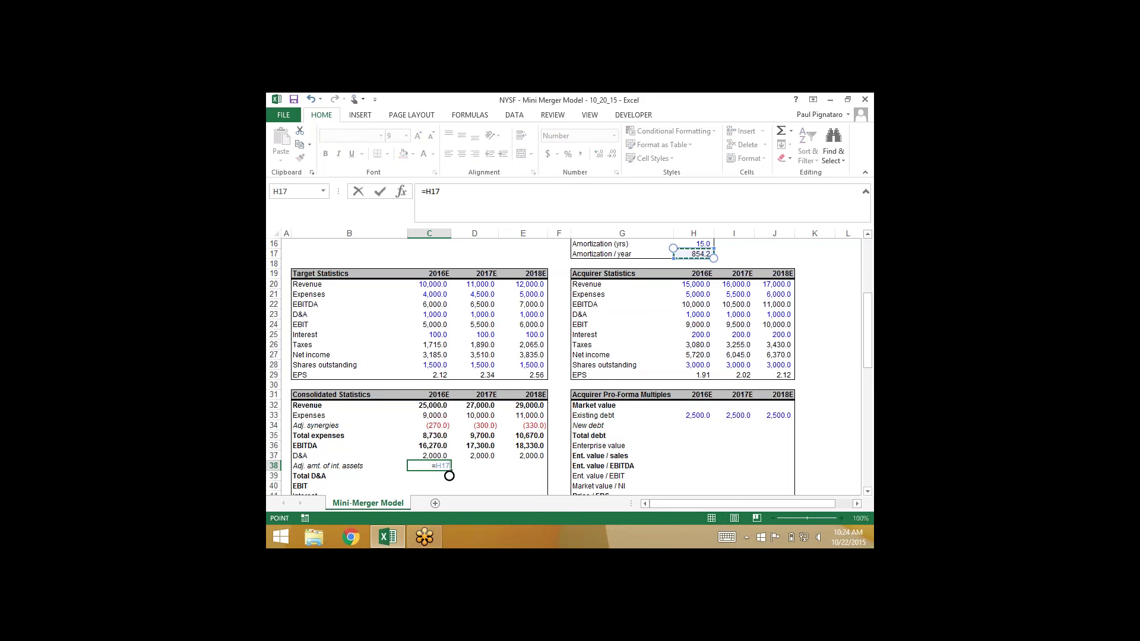
pyautogui.press('Return')
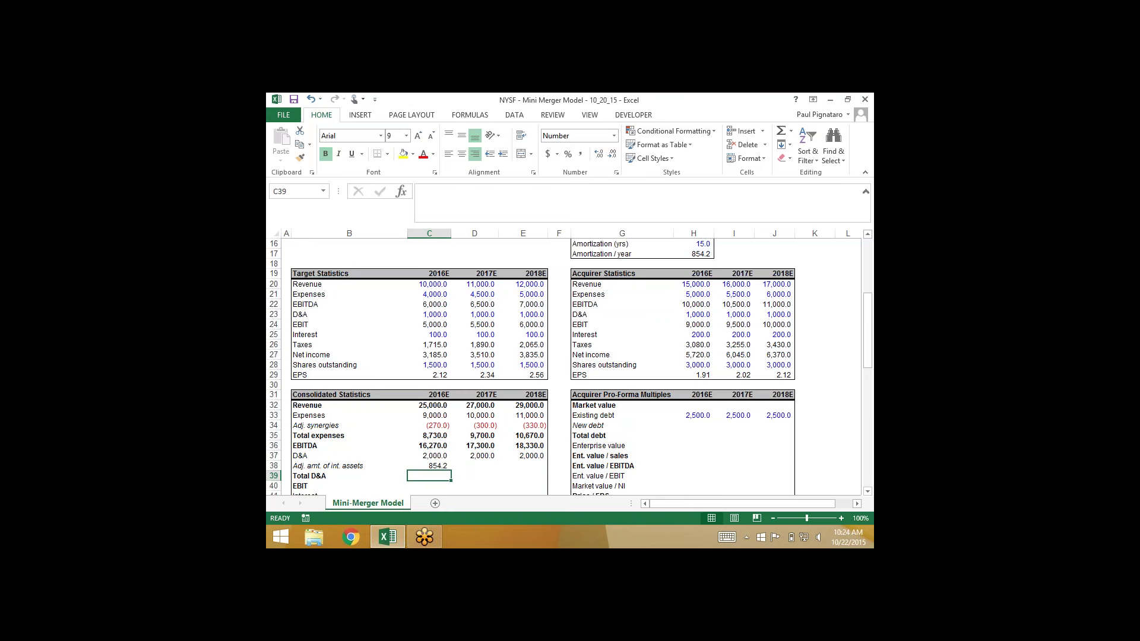
# - Check the cell reference in the 2016E Adj. amt. of int. assets formula in C38
pyautogui.press('Up')
pyautogui.press('F2')
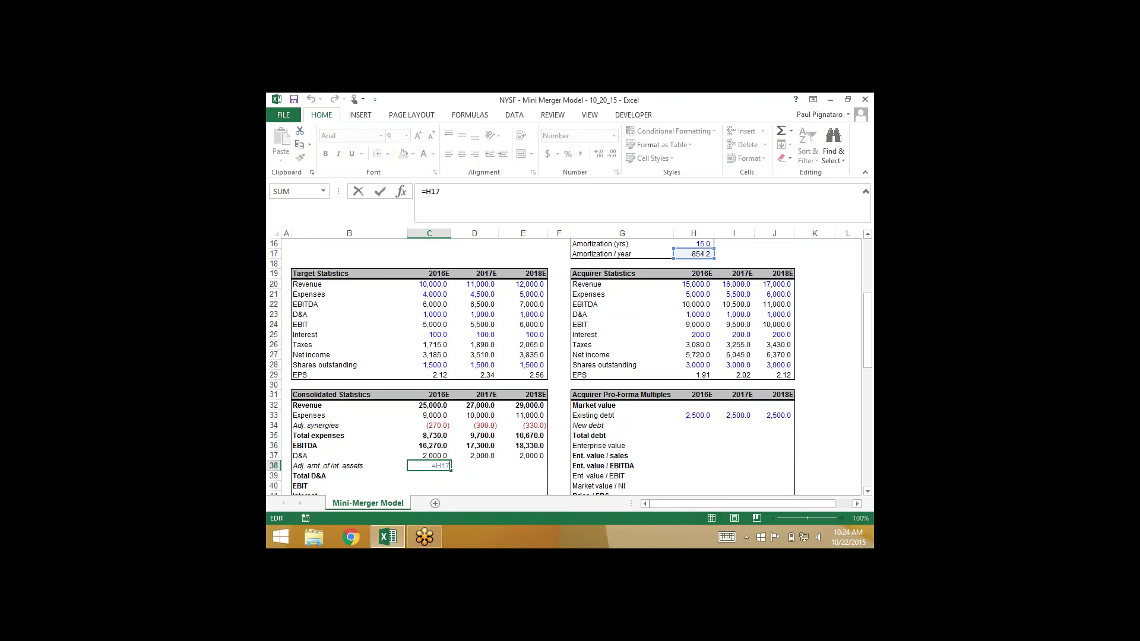
pyautogui.press('Escape')
pyautogui.press('F5')
pyautogui.press('Escape')
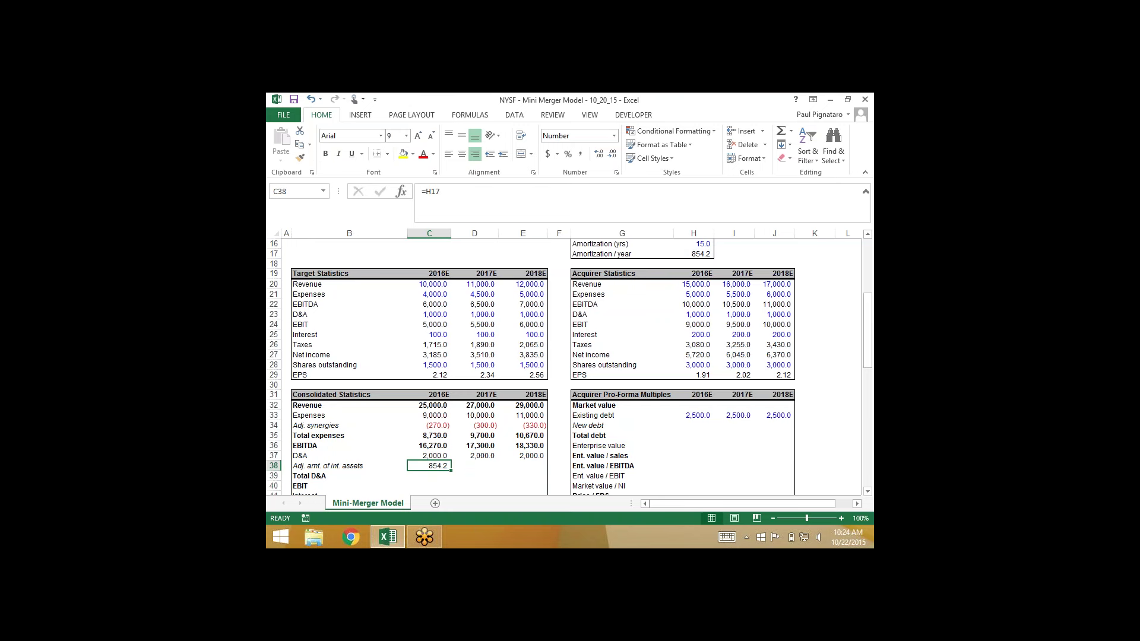
# - Make the H17 reference in the 2016E Adj. amt. of int. assets formula absolute and copy the formula to 2017E and 2018E
pyautogui.press('F2')
pyautogui.press('F4')
pyautogui.hotkey('ctrl', 'Return')
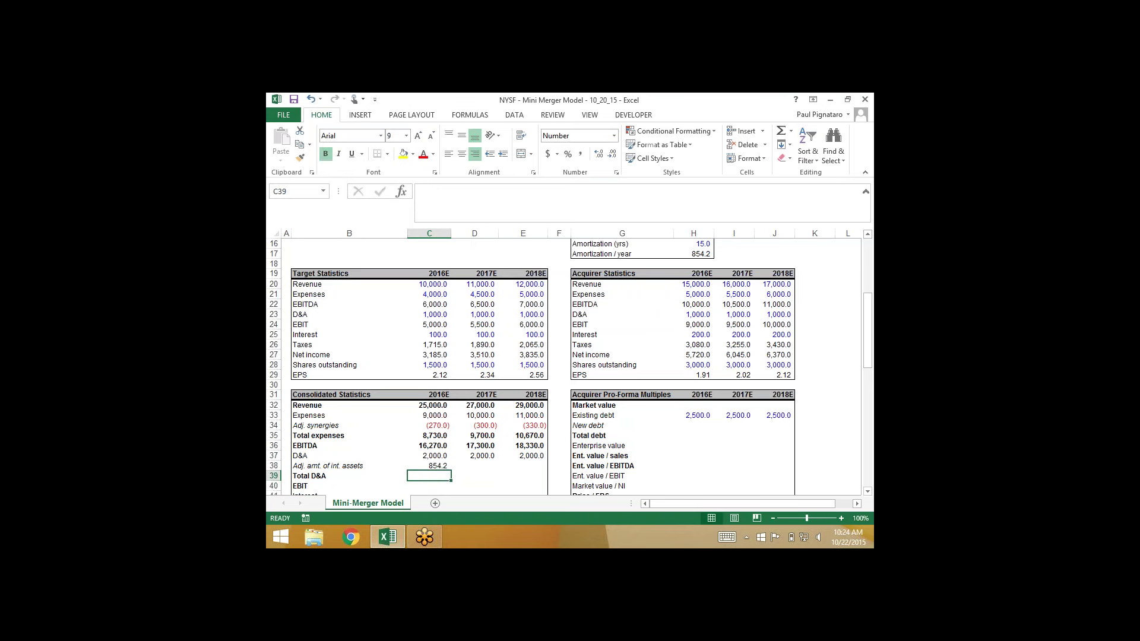
pyautogui.hotkey('ctrl', 'c')
pyautogui.hotkey('shift', 'Right')
pyautogui.hotkey('shift', 'Right')
pyautogui.hotkey('alt', 'e')
pyautogui.press('s')
pyautogui.press('f')
pyautogui.press('Return')
# - Calculate the consolidated 2016E Total D&A in C39 with the formula =C37+C38
pyautogui.press('Down')
pyautogui.write('=')
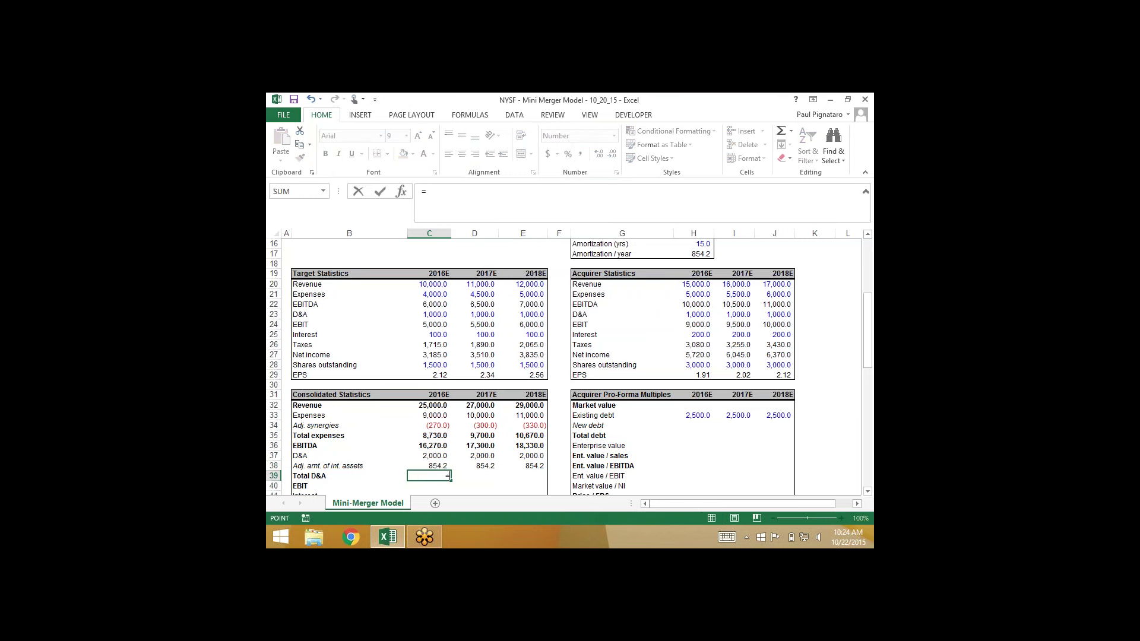
pyautogui.press('Up')
pyautogui.press('Up')
pyautogui.write('+')
pyautogui.press('Up')
pyautogui.hotkey('ctrl', 'Return')
# - Copy the Total D&A formula from C39 to 2017E and 2018E, pasting formulas only
pyautogui.hotkey('ctrl', 'c')
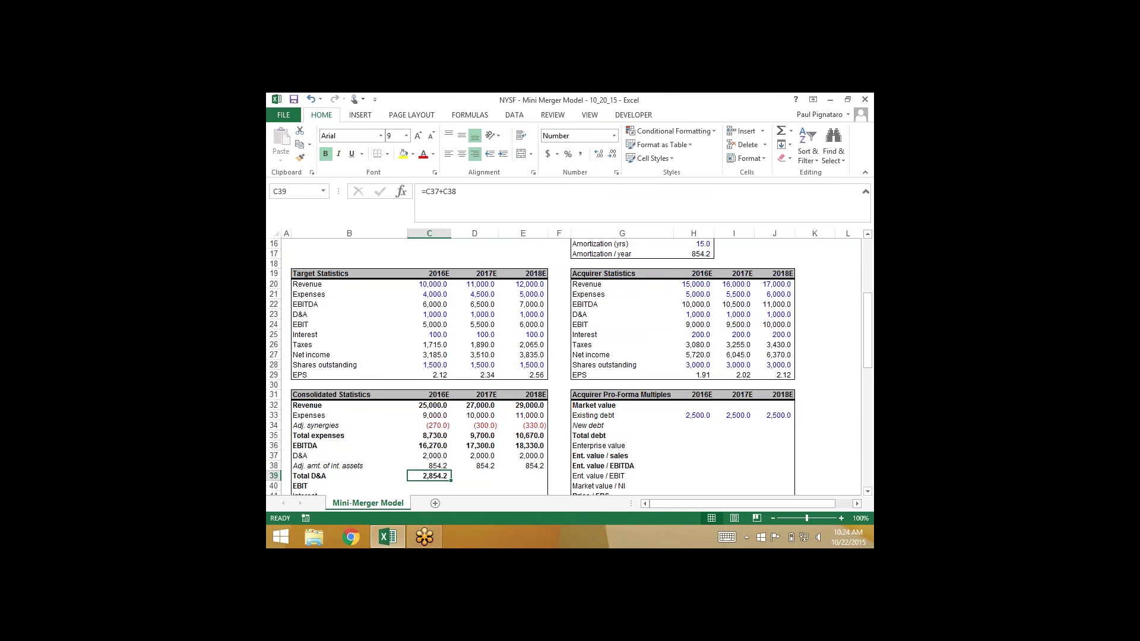
pyautogui.hotkey('shift', 'Right')
pyautogui.hotkey('shift', 'Right')
pyautogui.hotkey('alt', 'e')
pyautogui.press('s')
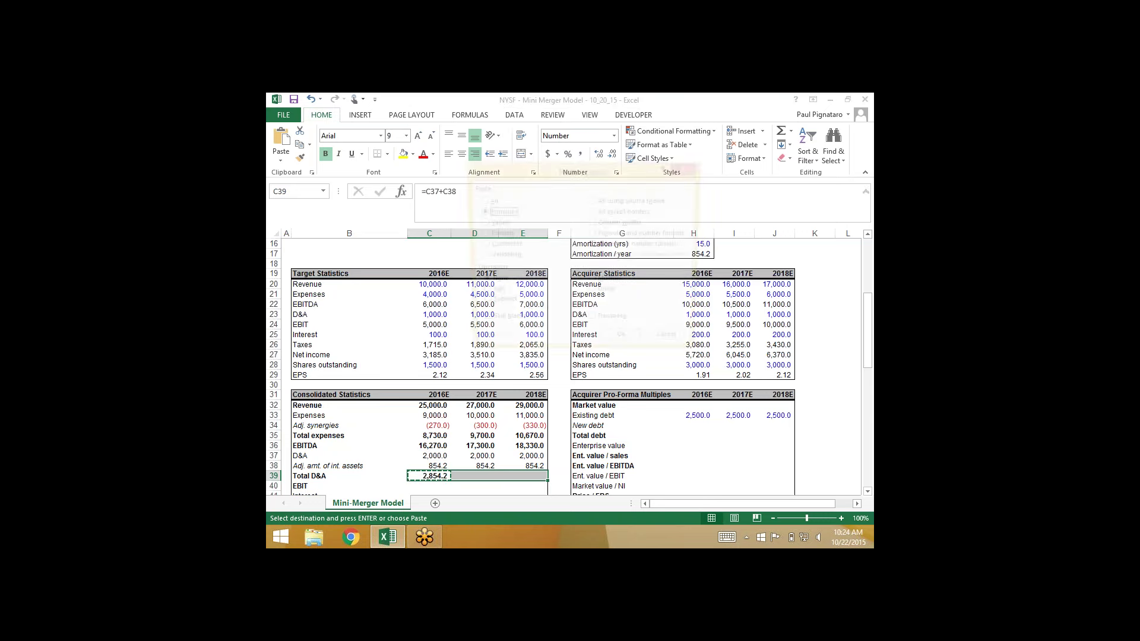
pyautogui.press('f')
pyautogui.press('Return')
# - Calculate the consolidated 2016E EBIT in C40 as EBITDA less Total D&A with the formula =C36-C39
pyautogui.press('Down')
pyautogui.press('Down')
pyautogui.scroll(-2, 571, 365)
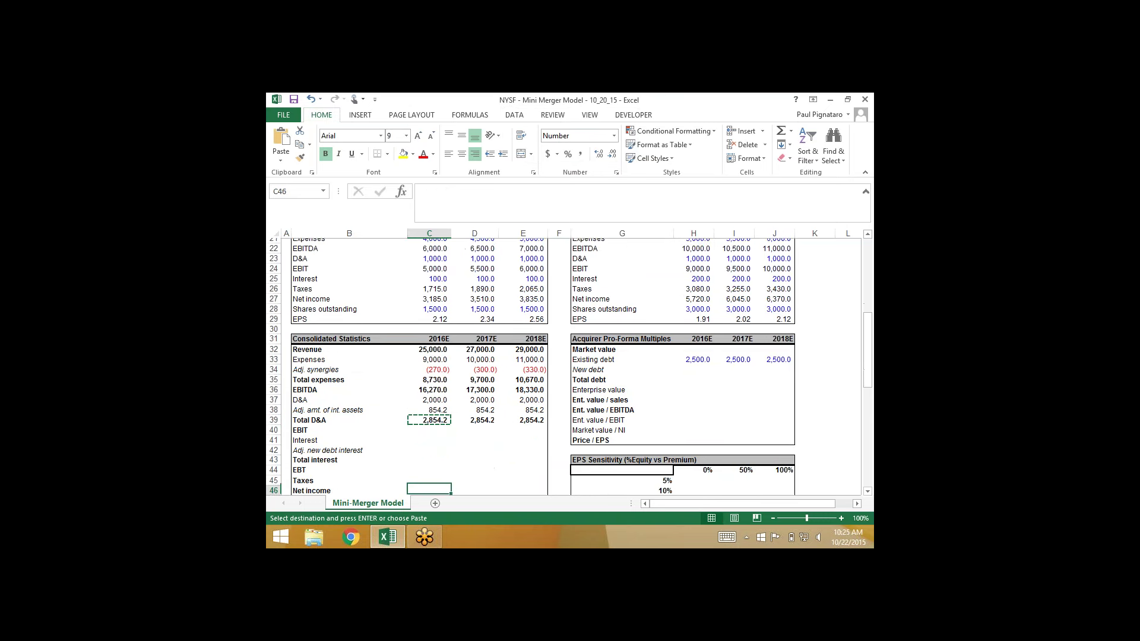
pyautogui.press('Down')
pyautogui.press('Down')
pyautogui.press('Up')
pyautogui.press('Up')
pyautogui.press('Up')
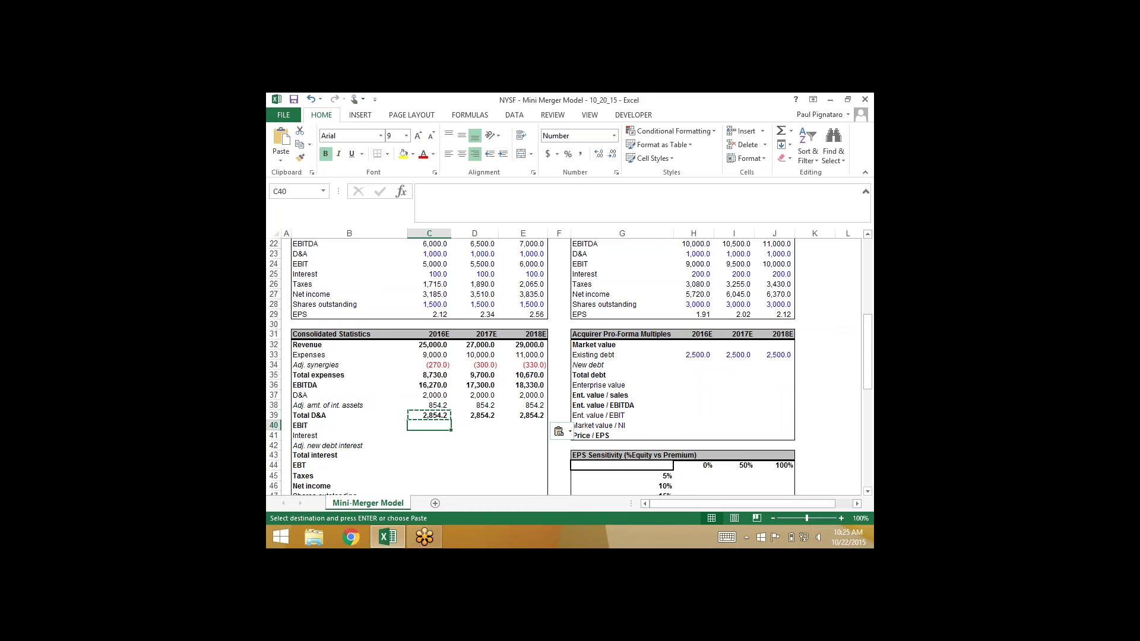
pyautogui.write('=')
pyautogui.press('Up')
pyautogui.press('Up')
pyautogui.press('Up')
pyautogui.press('Up')
pyautogui.write('-')
pyautogui.press('Up')
pyautogui.press('Return')
# - Copy the consolidated EBIT formula from C40 to the 2017E and 2018E columns
pyautogui.press('Up')
pyautogui.hotkey('ctrl', 'c')
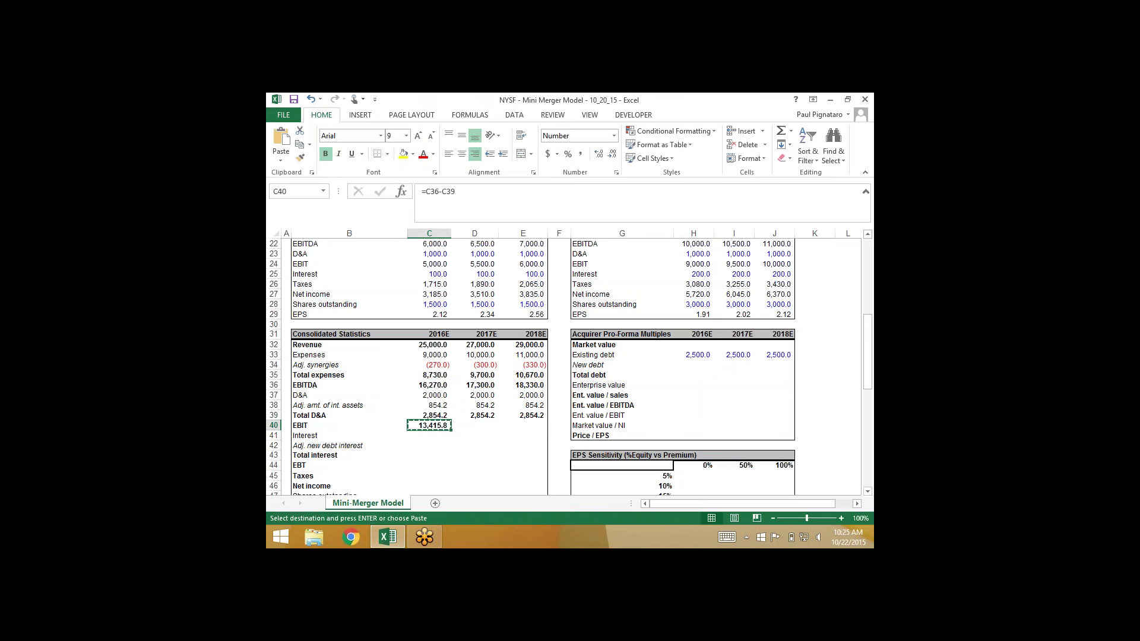
pyautogui.hotkey('shift', 'Right')
pyautogui.hotkey('shift', 'Right')
pyautogui.hotkey('shift', 'Right')
pyautogui.hotkey('ctrl', 'alt', 'v')
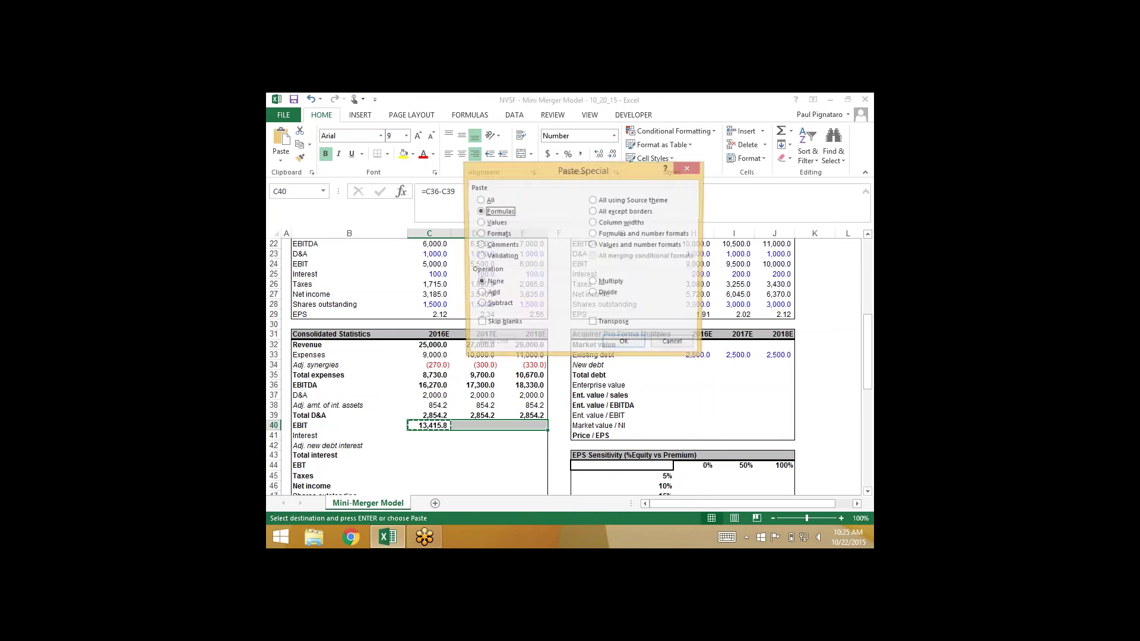
pyautogui.press('r')
pyautogui.press('Return')
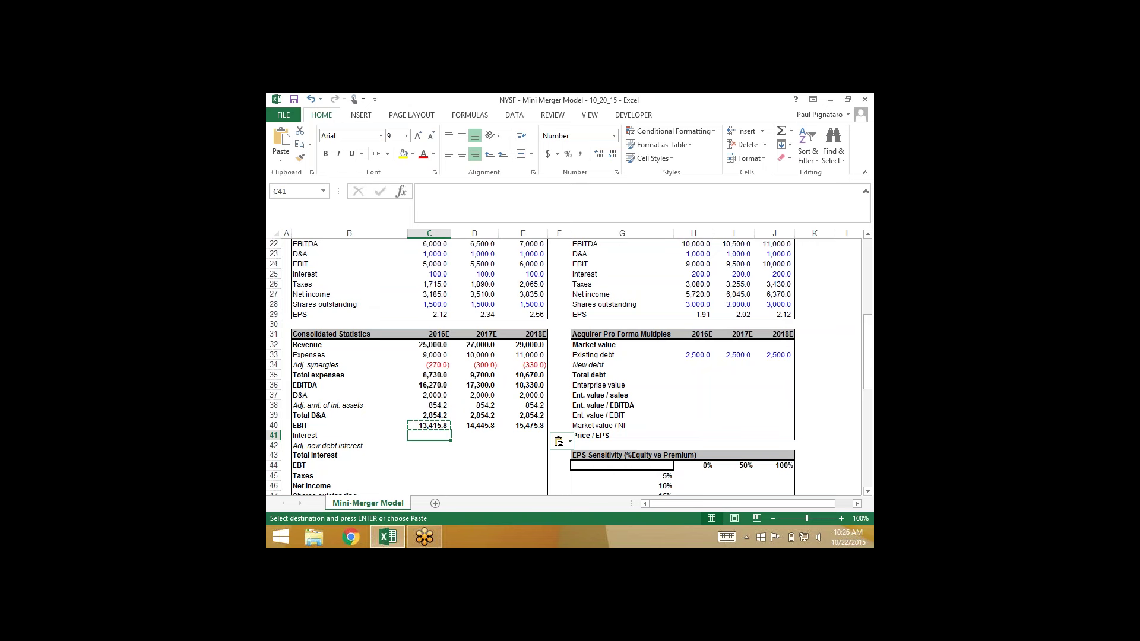
# - Link the consolidated 2016E Interest in C41 to the acquirer's interest with =H25 and copy the formula to 2017E and 2018E
pyautogui.write('=')
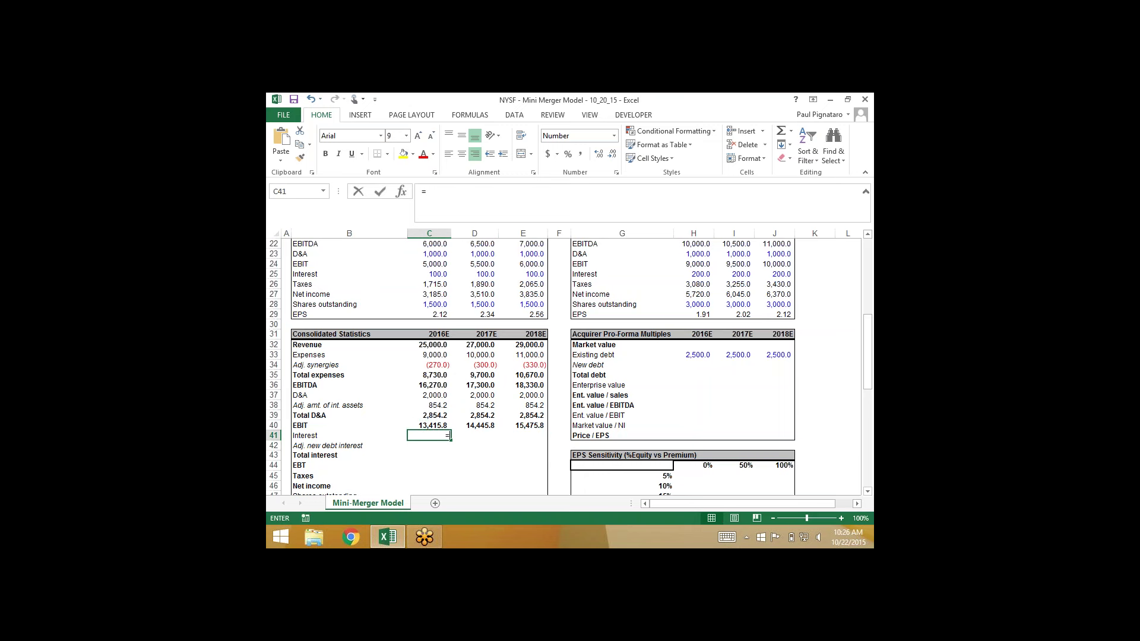
pyautogui.click(698, 274)
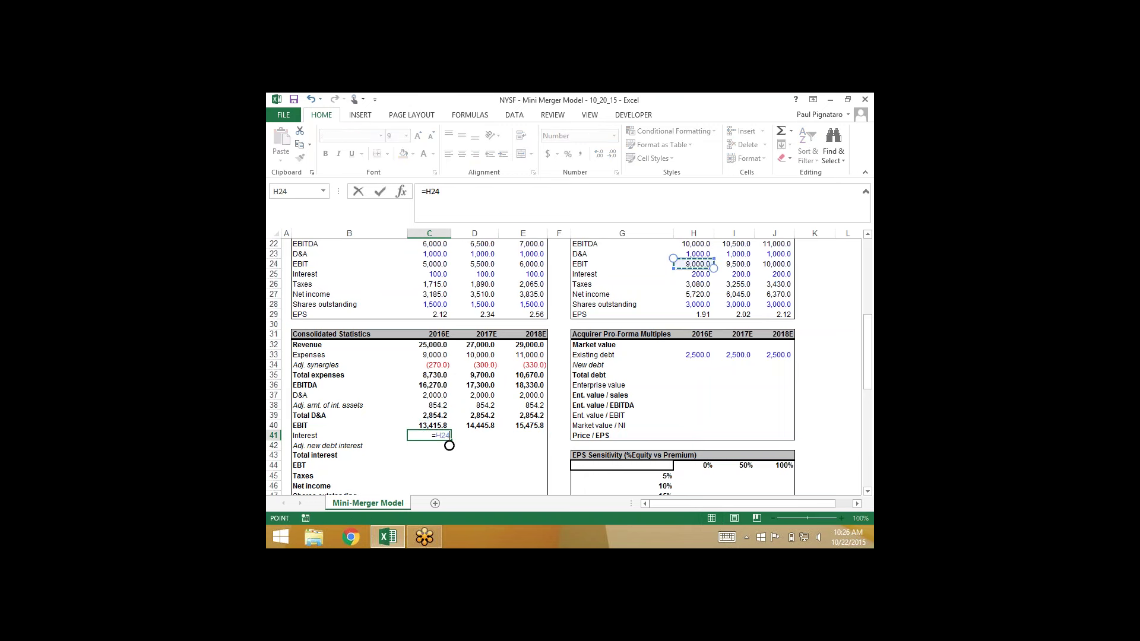
pyautogui.hotkey('ctrl', 'Return')
pyautogui.hotkey('ctrl', 'c')
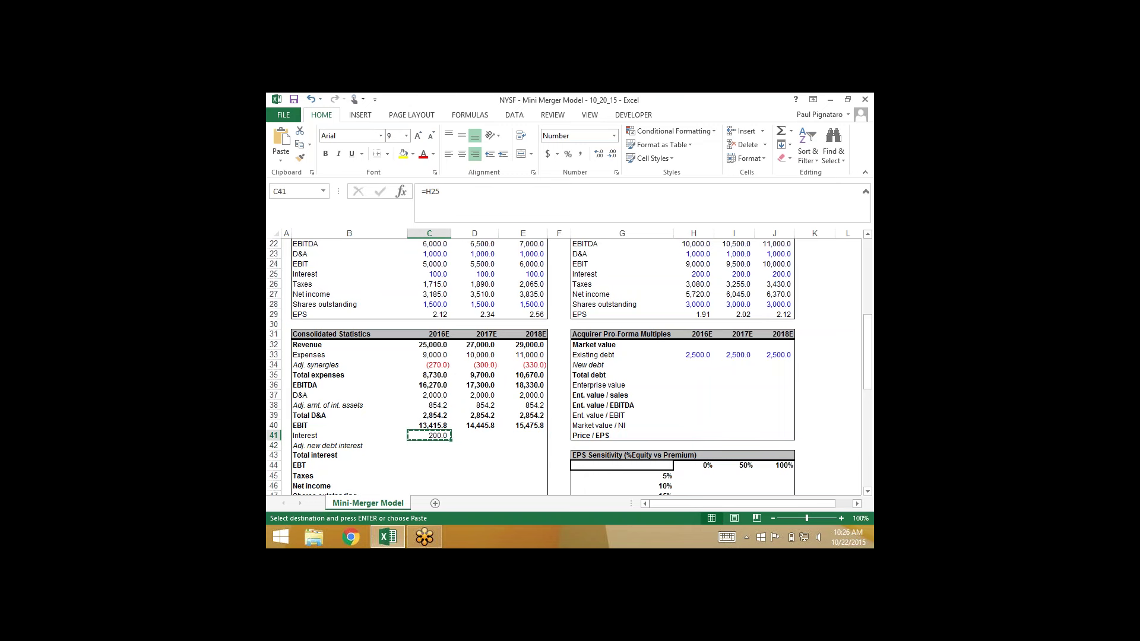
pyautogui.hotkey('shift', 'Right')
pyautogui.hotkey('shift', 'Right')
pyautogui.hotkey('ctrl', 'alt', 'v')
pyautogui.press('f')
pyautogui.press('Return')
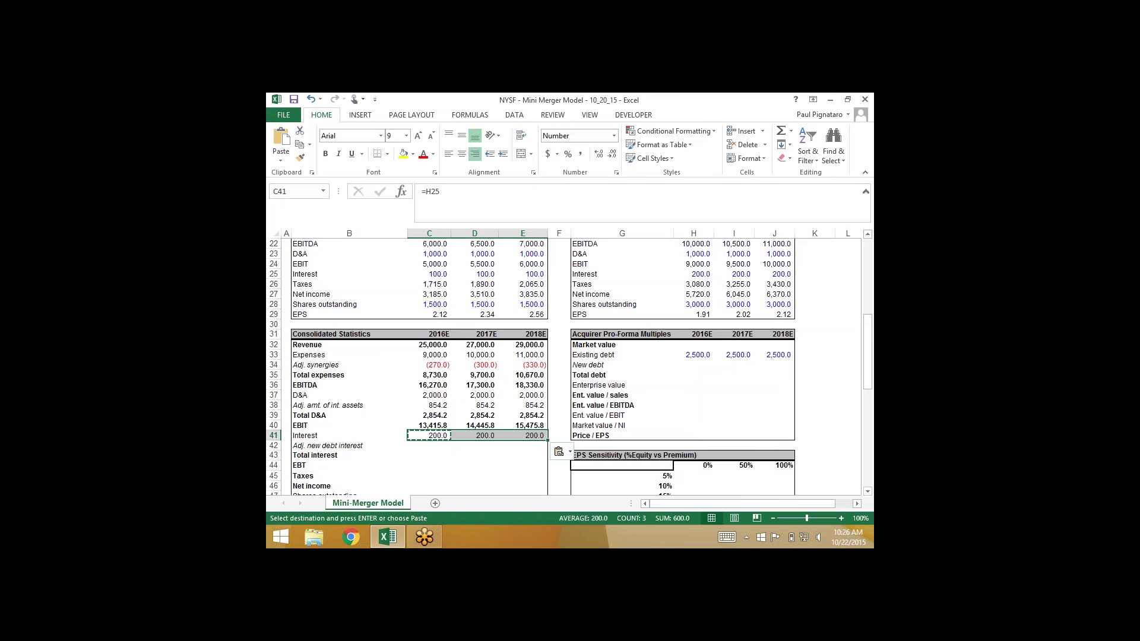
# - Calculate the 2016E Adj. new debt interest in C42 from the Sources debt and interest rate with the formula =$E$7*$C$12
pyautogui.press('Left')
pyautogui.press('Left')
pyautogui.press('Down')
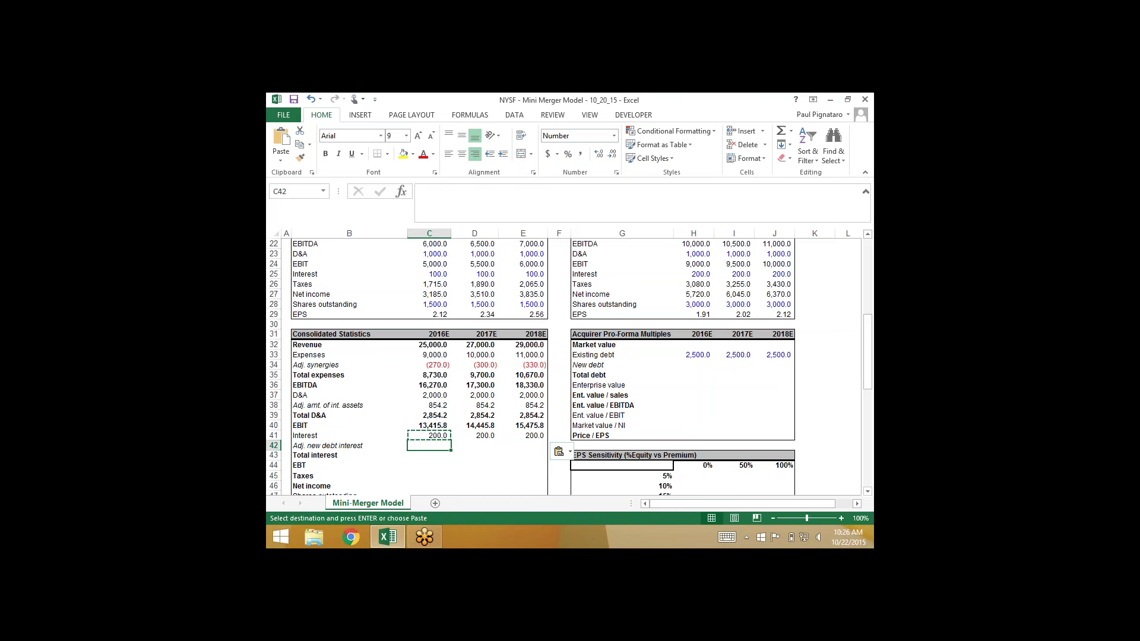
pyautogui.write('=')
pyautogui.scroll(7, 567, 365)
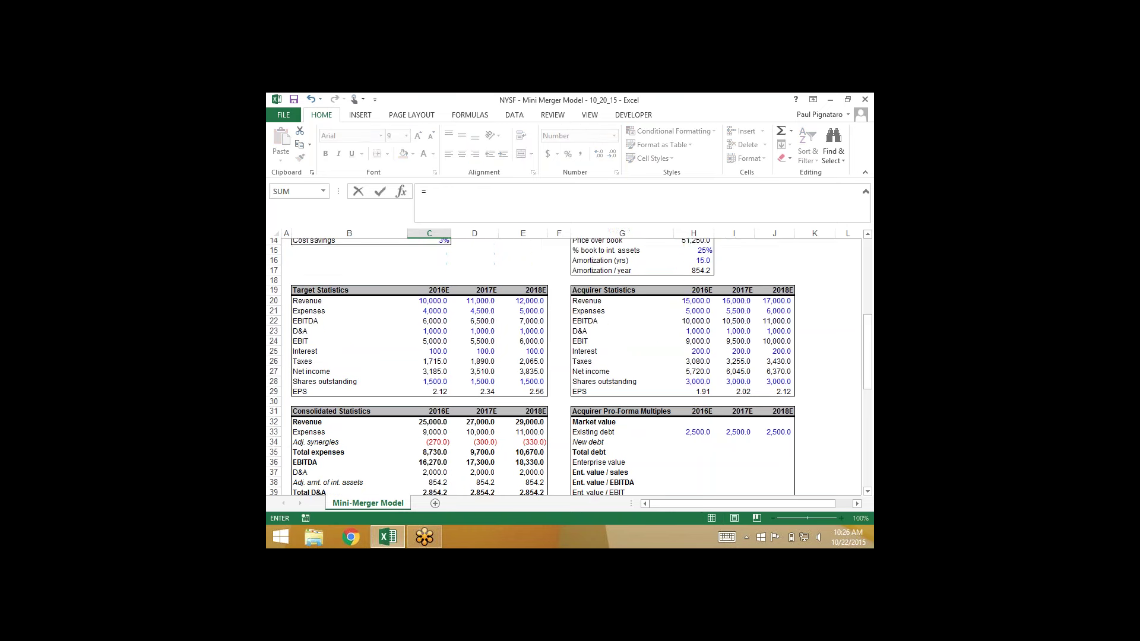
pyautogui.click(522, 294)
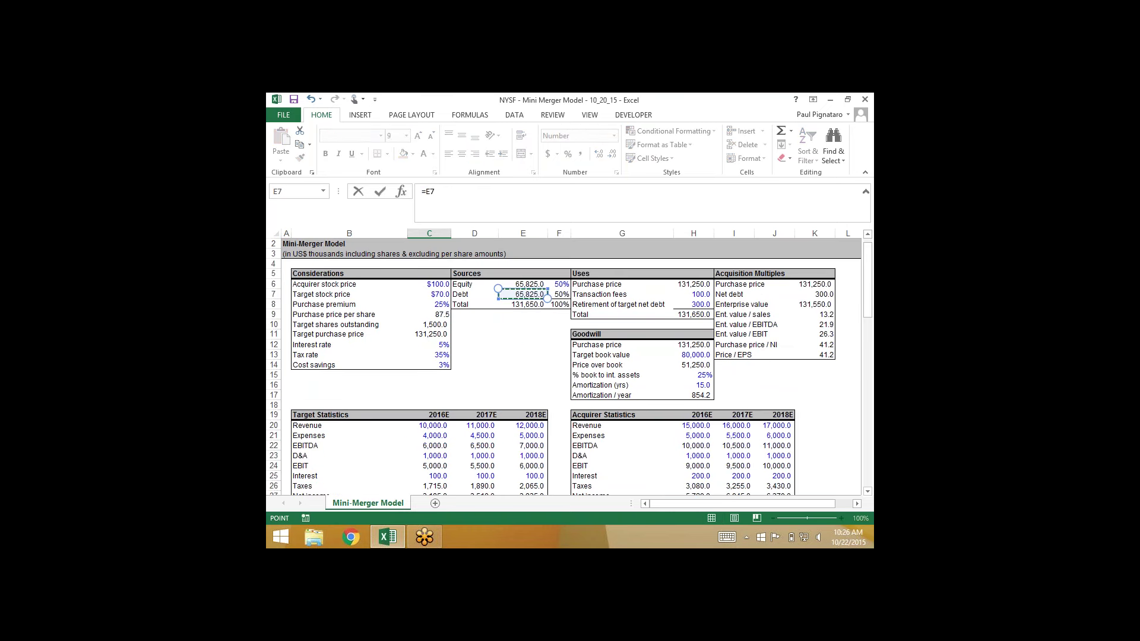
pyautogui.scroll(-9, 568, 365)
pyautogui.press('F4')
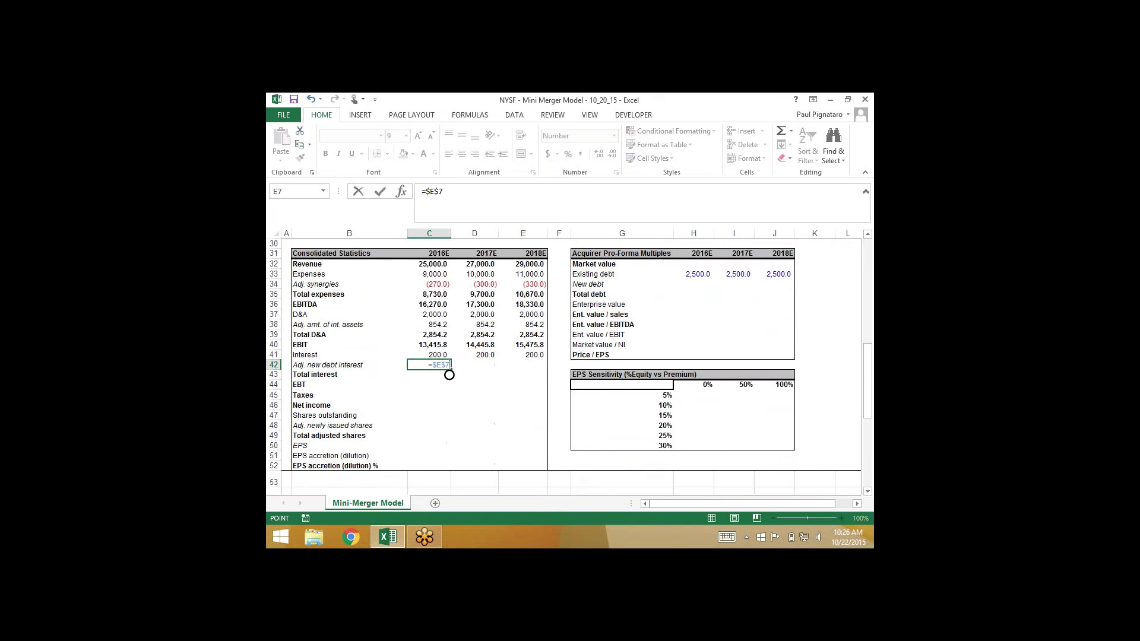
pyautogui.write('*')
pyautogui.scroll(10, 567, 365)
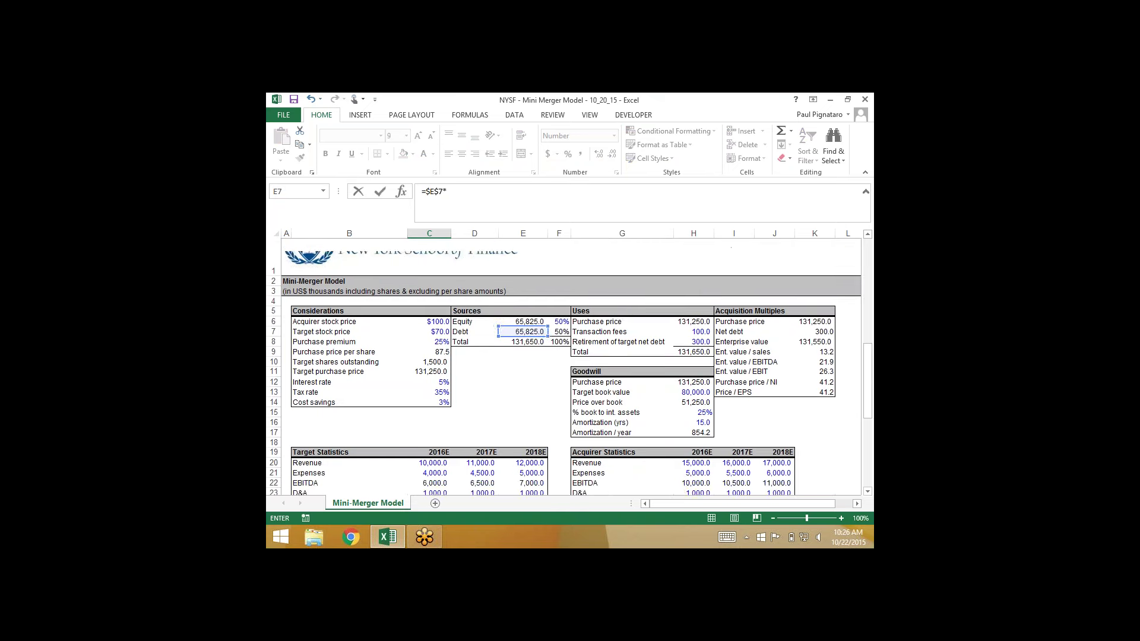
pyautogui.click(430, 397)
pyautogui.press('Return')
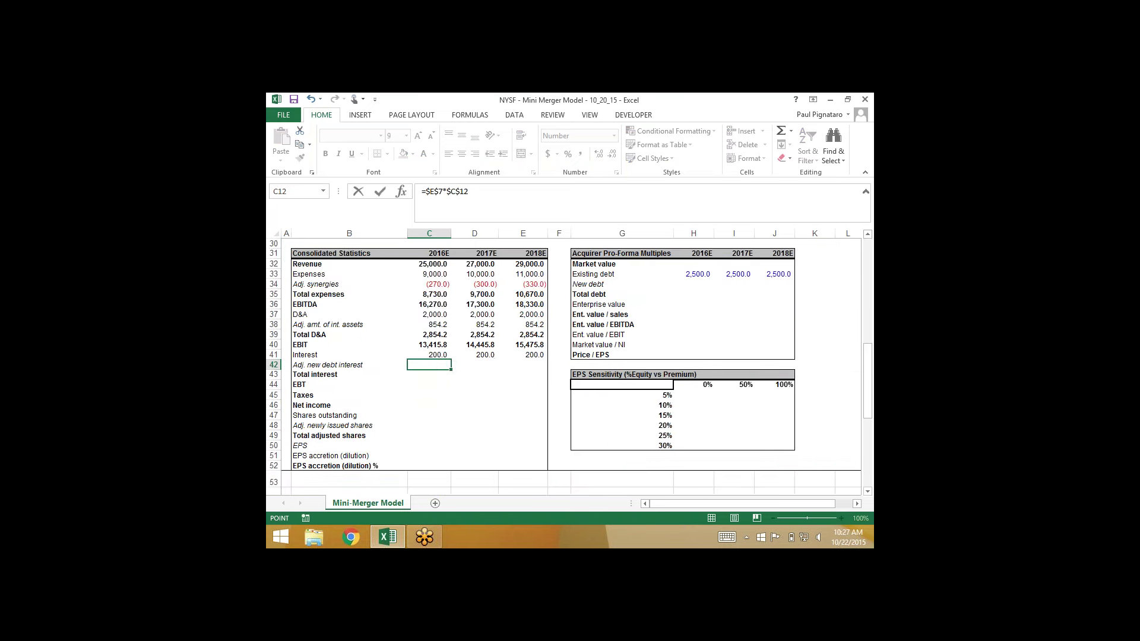
# - Copy the Adj. new debt interest formula from C42 to 2017E and 2018E, pasting formulas only
pyautogui.press('Up')
pyautogui.hotkey('ctrl', 'c')
pyautogui.hotkey('shift', 'Right')
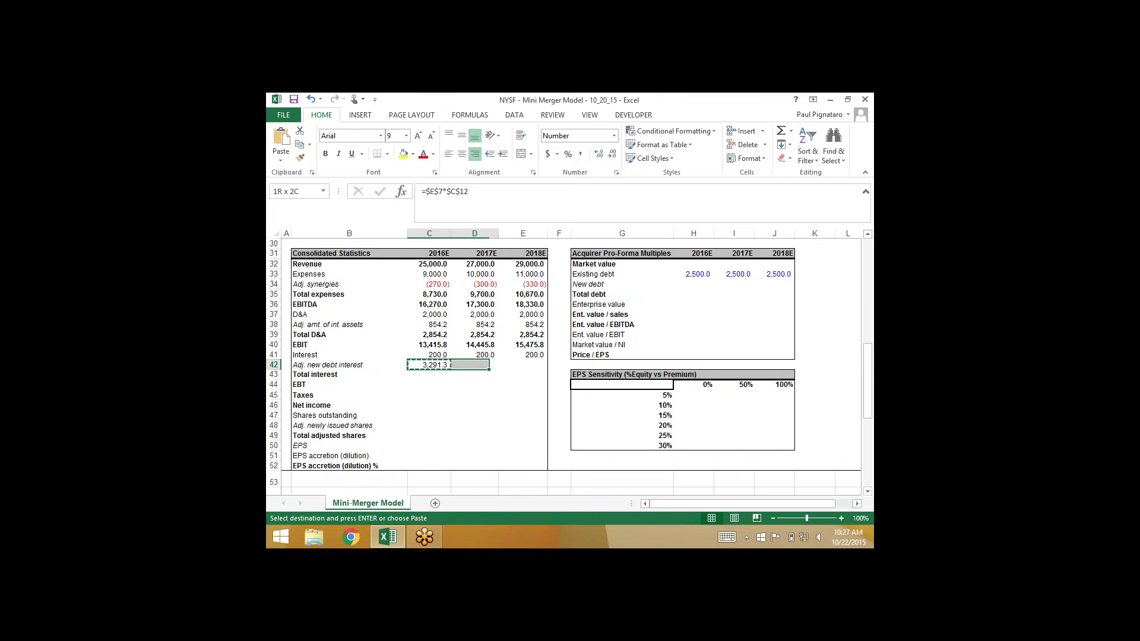
pyautogui.hotkey('shift', 'Right')
pyautogui.hotkey('alt', 'e')
pyautogui.press('s')
pyautogui.press('f')
pyautogui.press('Return')
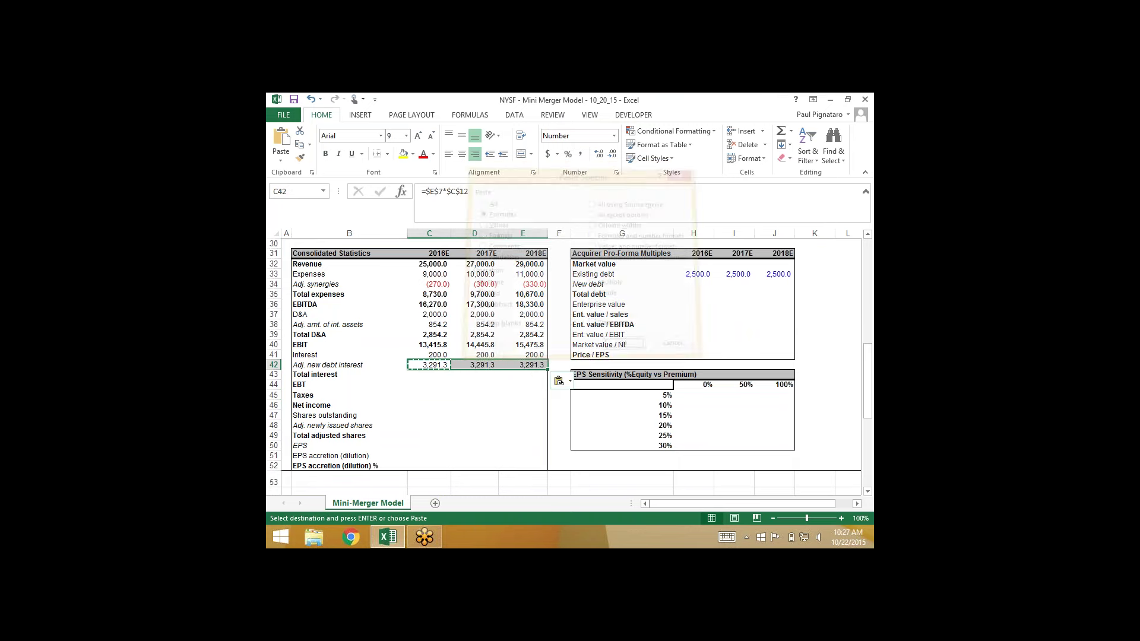
# - Calculate the consolidated 2016E Total interest in C43 with the formula =C41+C42
pyautogui.press('Down')
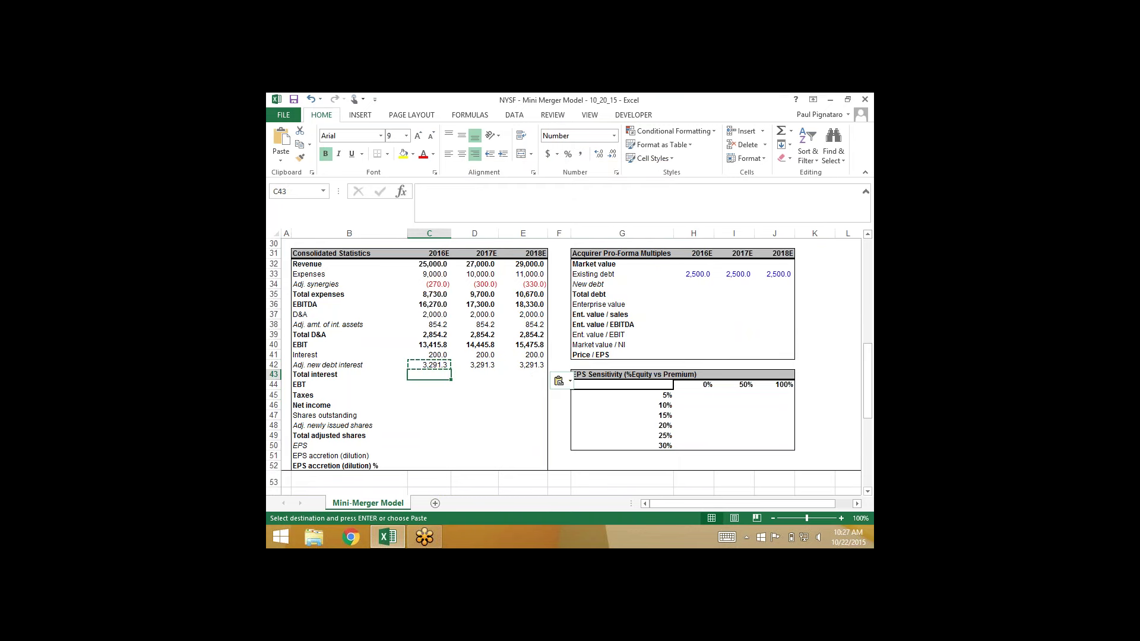
pyautogui.write('=')
pyautogui.press('Up')
pyautogui.press('Up')
pyautogui.write('+')
pyautogui.press('Up')
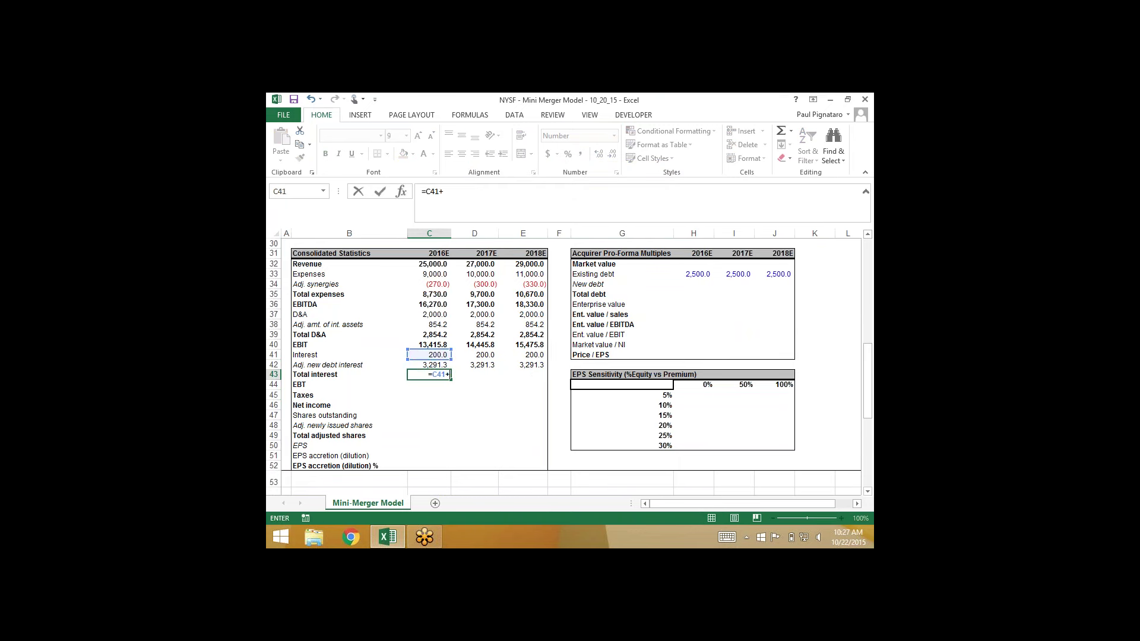
pyautogui.hotkey('ctrl', 'Return')
# - Copy the Total interest formula from C43 to 2017E and 2018E, pasting formulas only
pyautogui.hotkey('ctrl', 'c')
pyautogui.hotkey('shift', 'Right')
pyautogui.hotkey('shift', 'Right')
pyautogui.hotkey('alt', 'e')
pyautogui.press('s')
pyautogui.press('f')
pyautogui.press('Return')
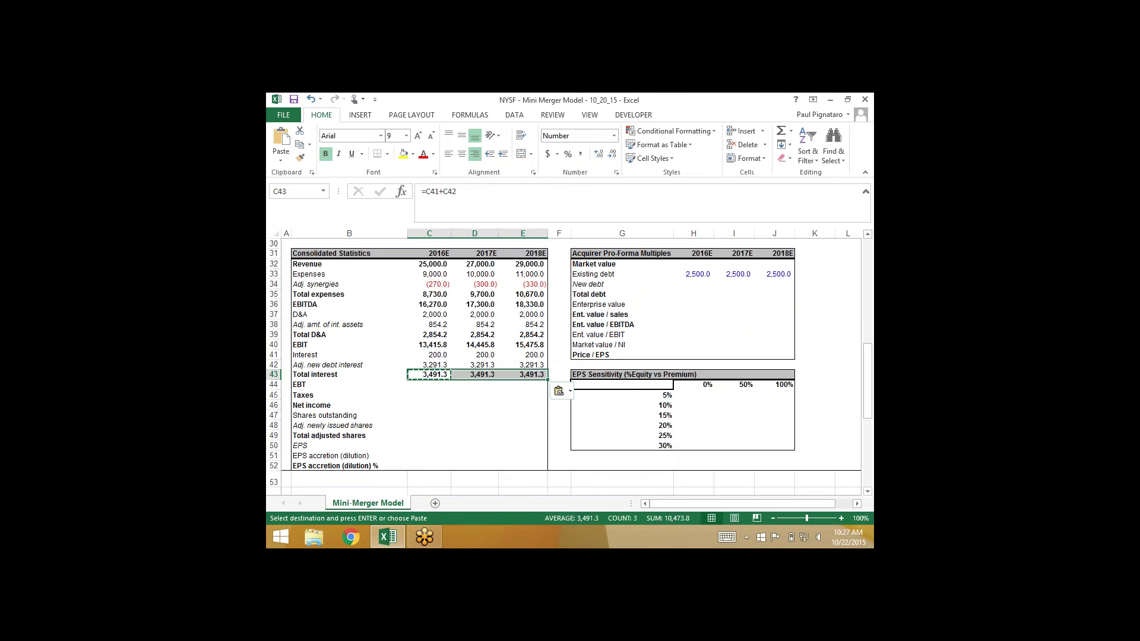
# - Save the workbook on the Desktop under the new name NYSF - Mini Merger Model - 10_22_15
pyautogui.press('Down')
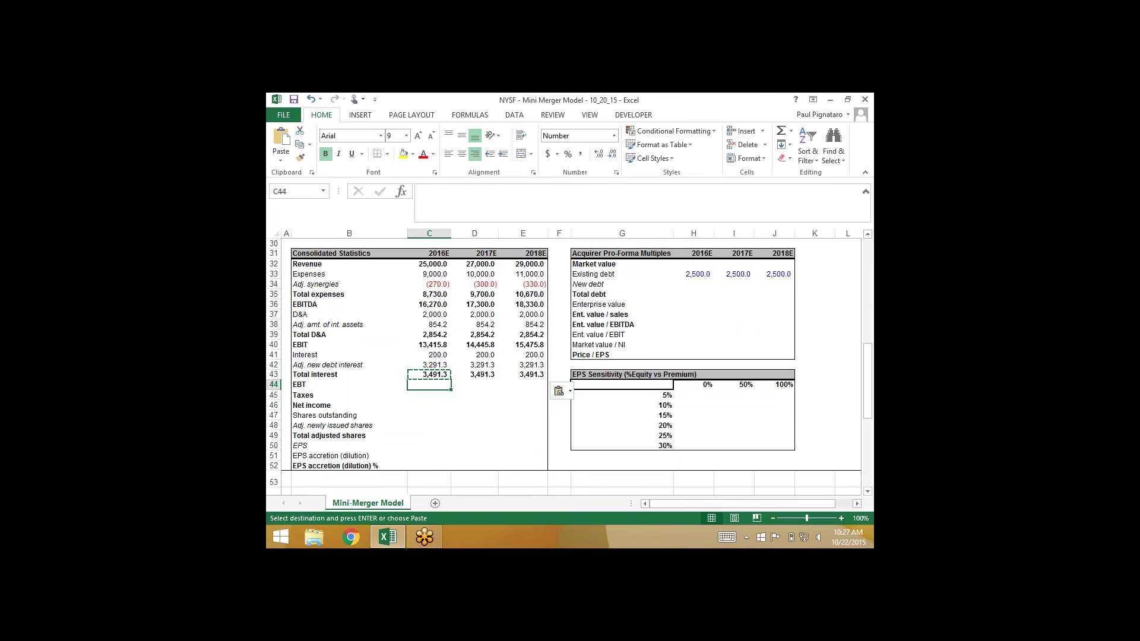
pyautogui.hotkey('alt', 'f')
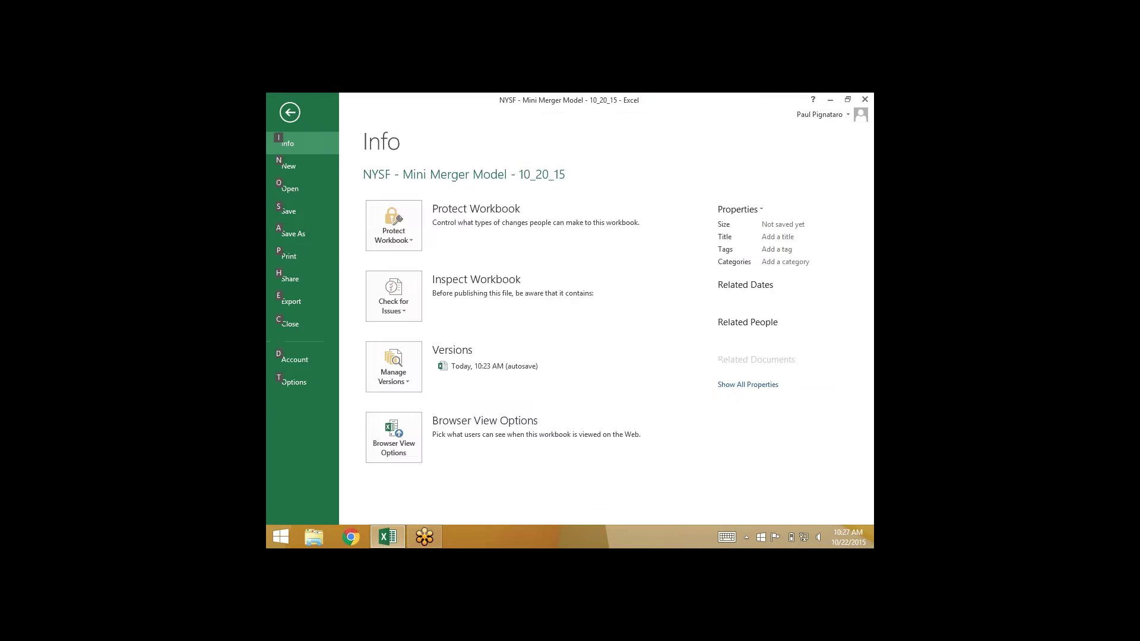
pyautogui.press('a')
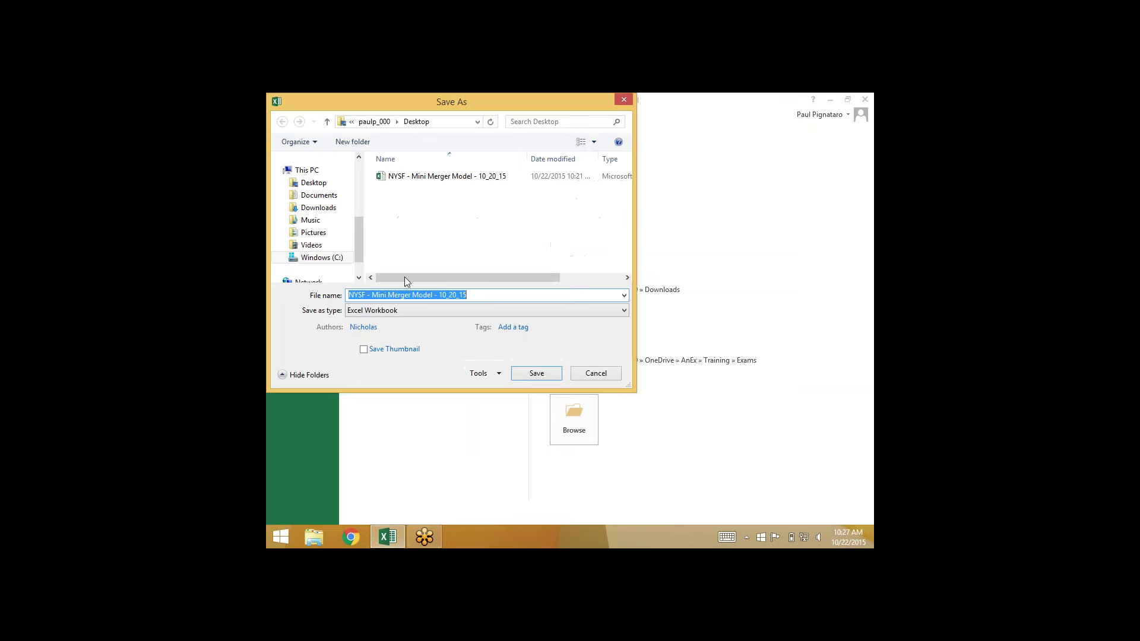
pyautogui.click(456, 294)
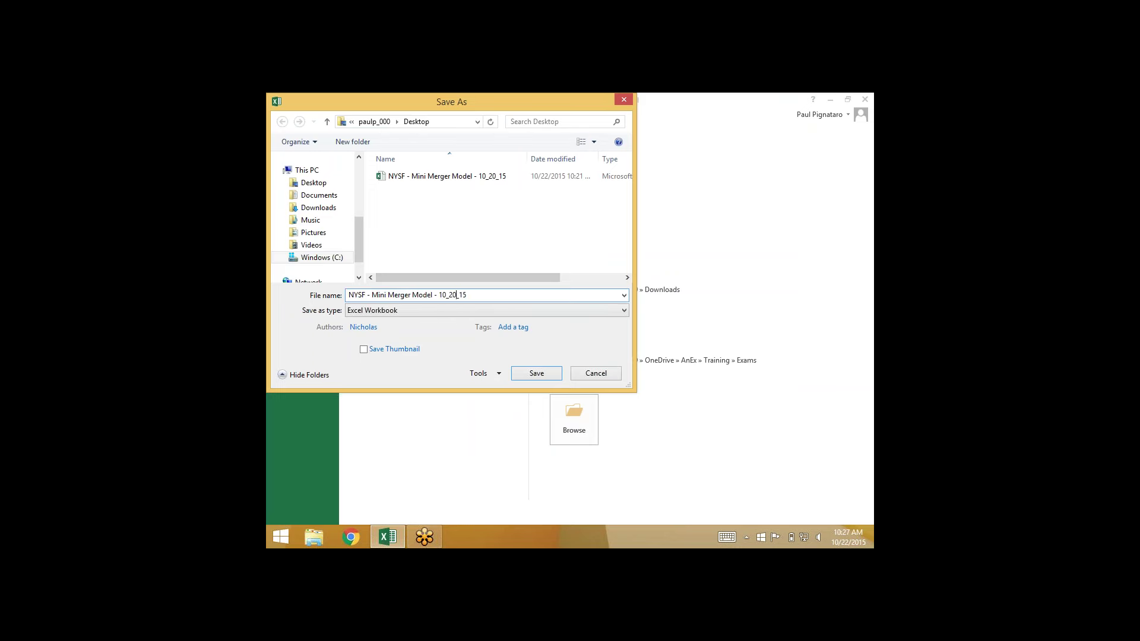
pyautogui.write('2')
pyautogui.press('Return')
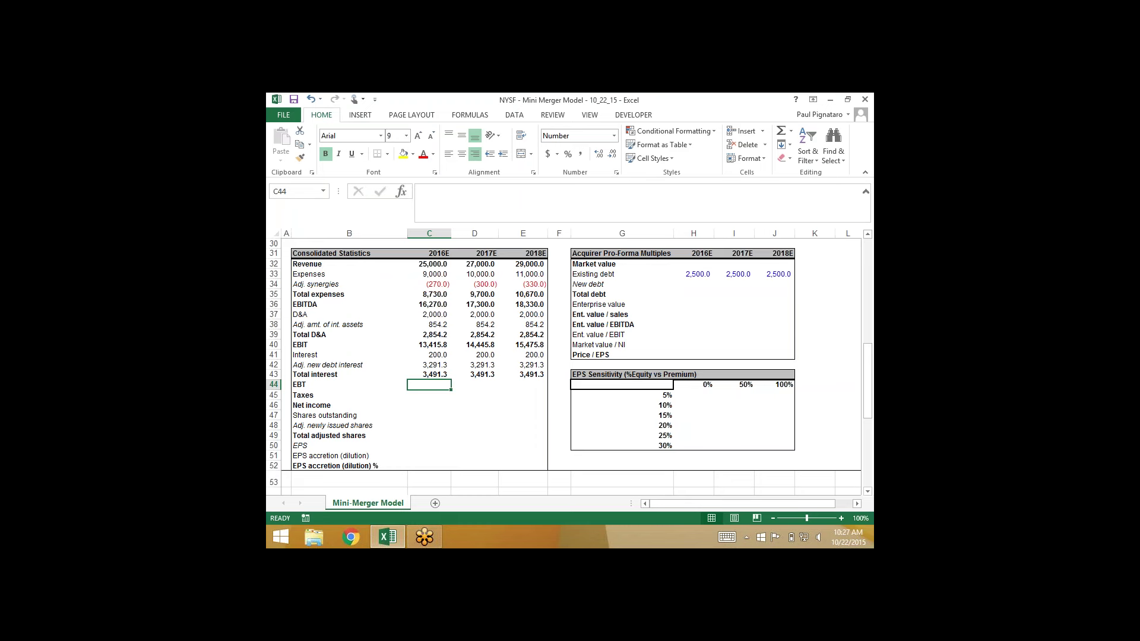
# - Check the cell references in the 2016E Adj. new debt interest formula in C42
pyautogui.click(429, 374)
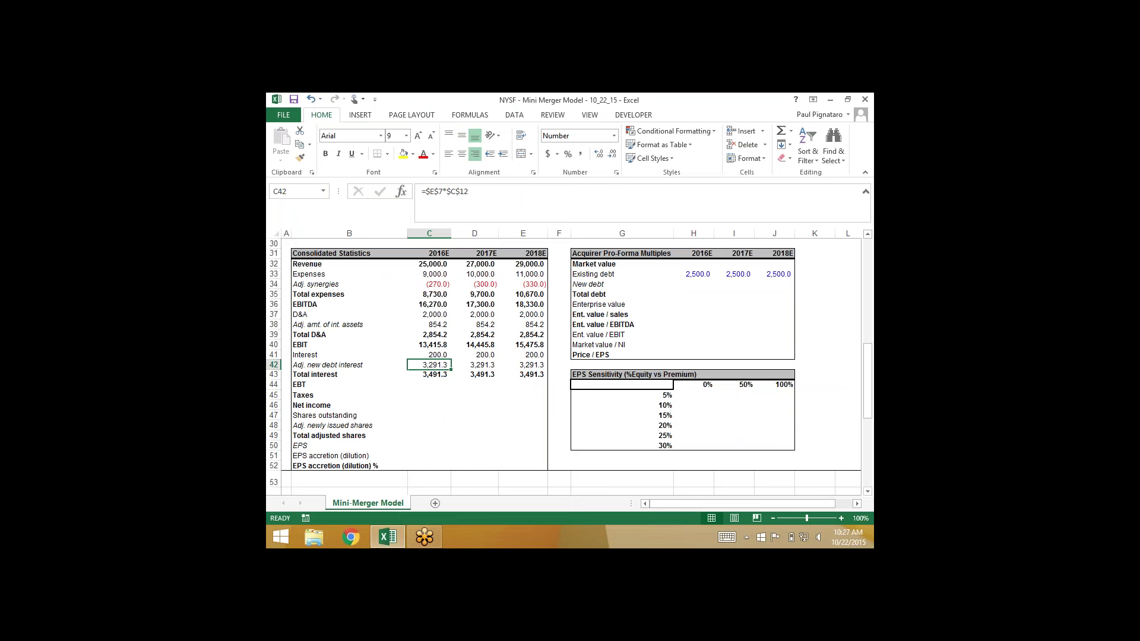
pyautogui.press('F2')
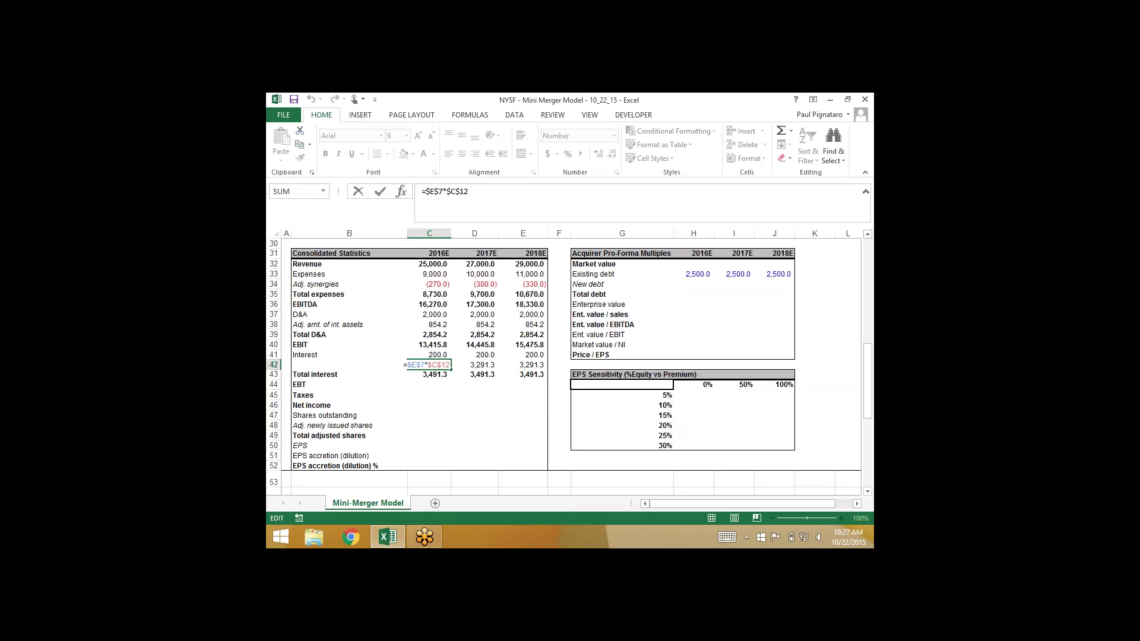
pyautogui.press('Return')
# - Calculate the consolidated 2016E EBT in C44 as EBIT less Total interest with the formula =C40-C43
pyautogui.press('Down')
pyautogui.write('=')
pyautogui.press('Up')
pyautogui.press('Up')
pyautogui.press('Up')
pyautogui.press('Up')
pyautogui.write('-')
pyautogui.press('Up')
pyautogui.press('Return')
# - Copy the EBT formula from C44 to 2017E and 2018E, pasting formulas only
pyautogui.hotkey('ctrl', 'c')
pyautogui.hotkey('shift', 'Right')
pyautogui.hotkey('shift', 'Right')
pyautogui.hotkey('alt', 'e')
pyautogui.press('s')
pyautogui.press('f')
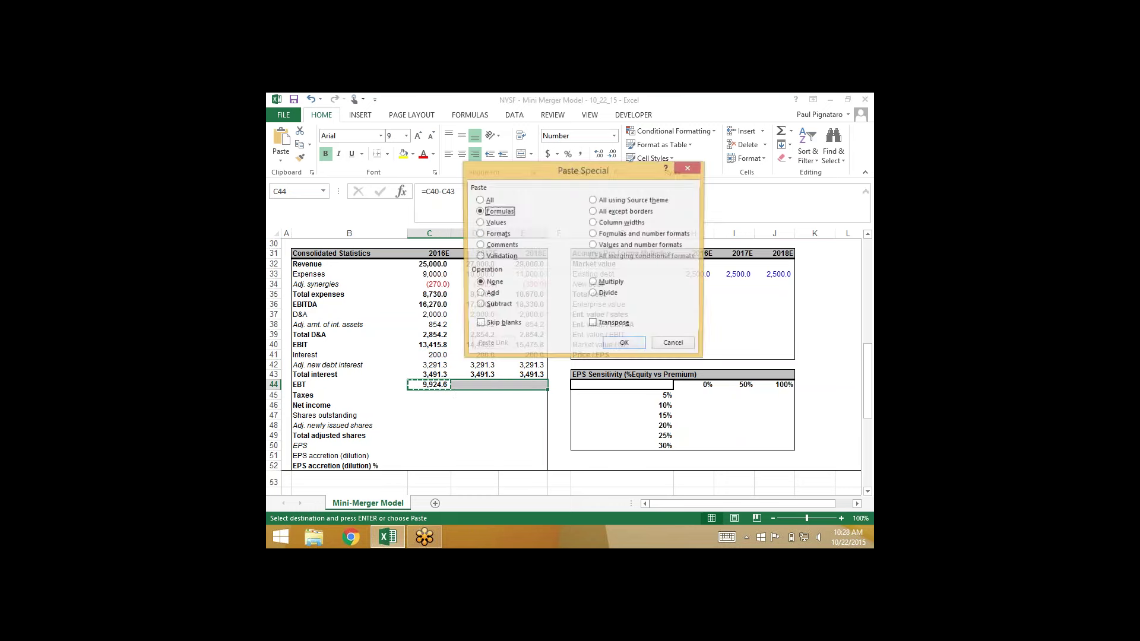
pyautogui.press('Return')
# - Calculate the consolidated 2016E Taxes in C45 as EBT times the fixed Tax rate cell with the formula =C44*$C$13
pyautogui.press('Down')
pyautogui.press('Left')
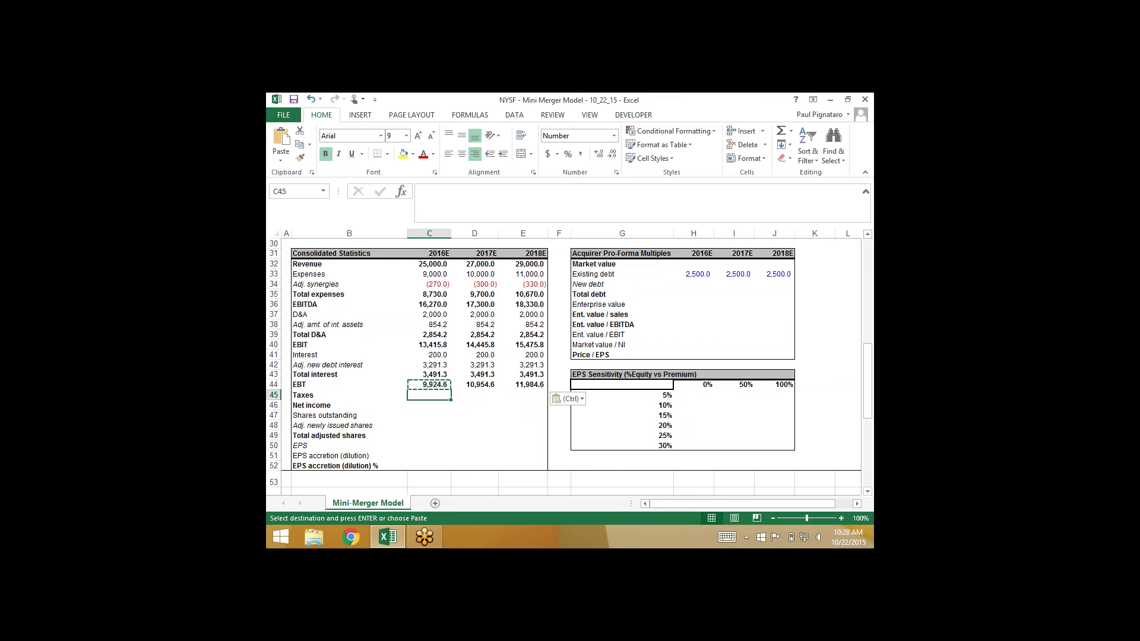
pyautogui.press('Escape')
pyautogui.write('=')
pyautogui.press('Up')
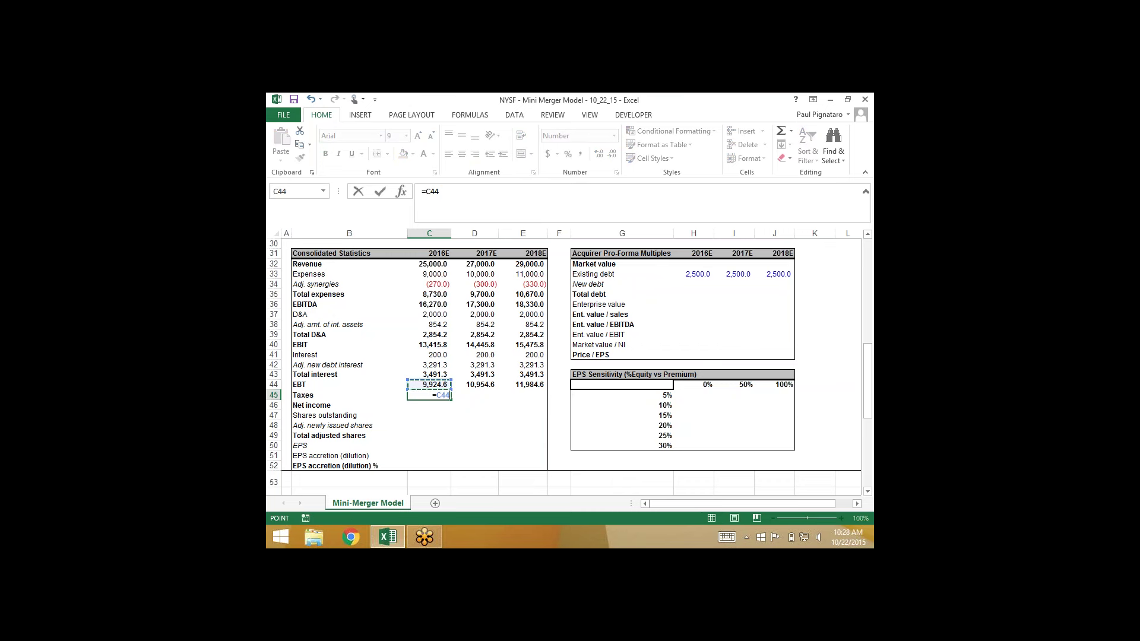
pyautogui.write('*')
pyautogui.scroll(6, 565, 367)
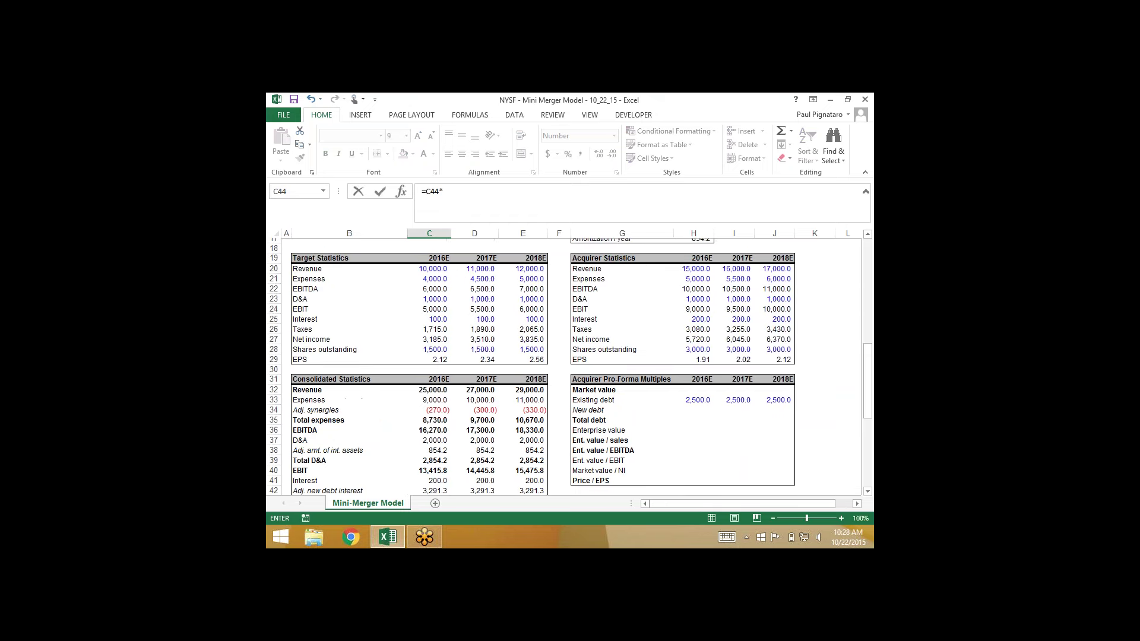
pyautogui.click(439, 243)
pyautogui.press('F4')
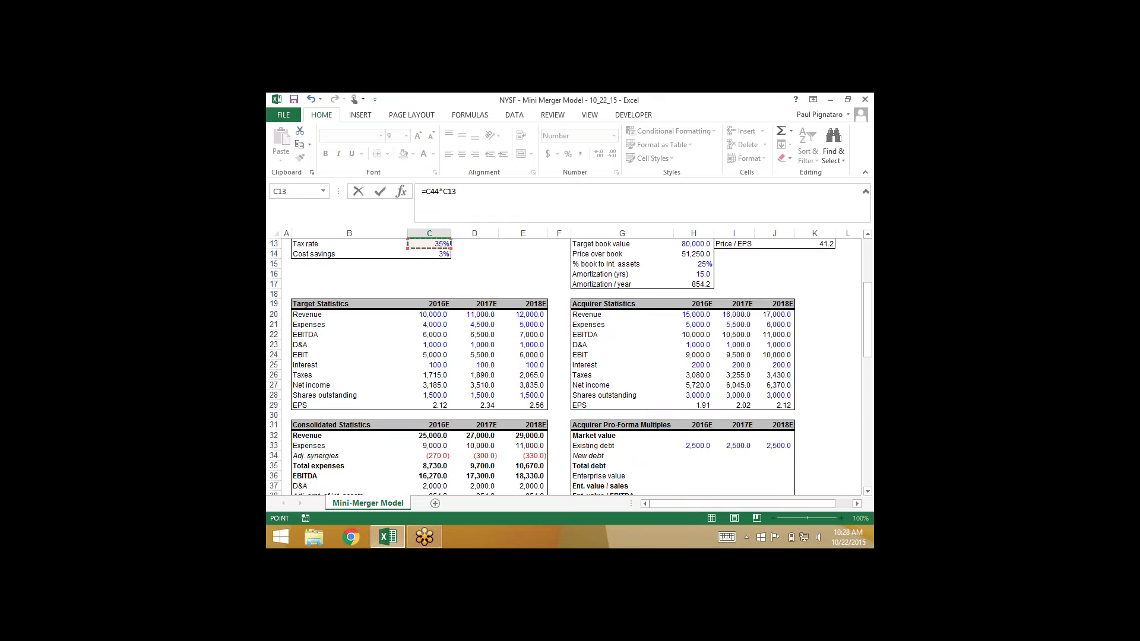
pyautogui.scroll(-7, 449, 375)
pyautogui.hotkey('ctrl', 'Return')
# - Copy the Taxes formula from C45 to 2017E and 2018E, pasting formulas only
pyautogui.hotkey('ctrl', 'c')
pyautogui.hotkey('shift', 'Right')
pyautogui.hotkey('shift', 'Right')
pyautogui.hotkey('alt', 'e')
pyautogui.press('s')
pyautogui.press('f')
pyautogui.press('Return')
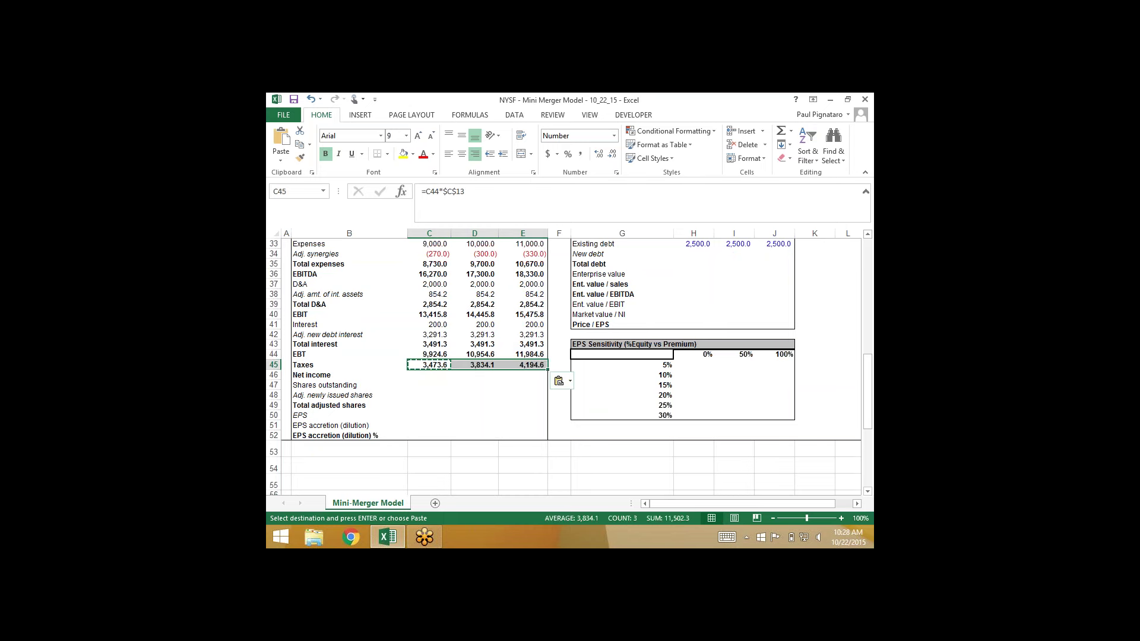
# - Calculate the consolidated 2016E Net income in C46 as EBT less Taxes with the formula =C44-C45
pyautogui.press('Down')
pyautogui.write('=')
pyautogui.press('Up')
pyautogui.press('Up')
pyautogui.write('-')
pyautogui.press('Up')
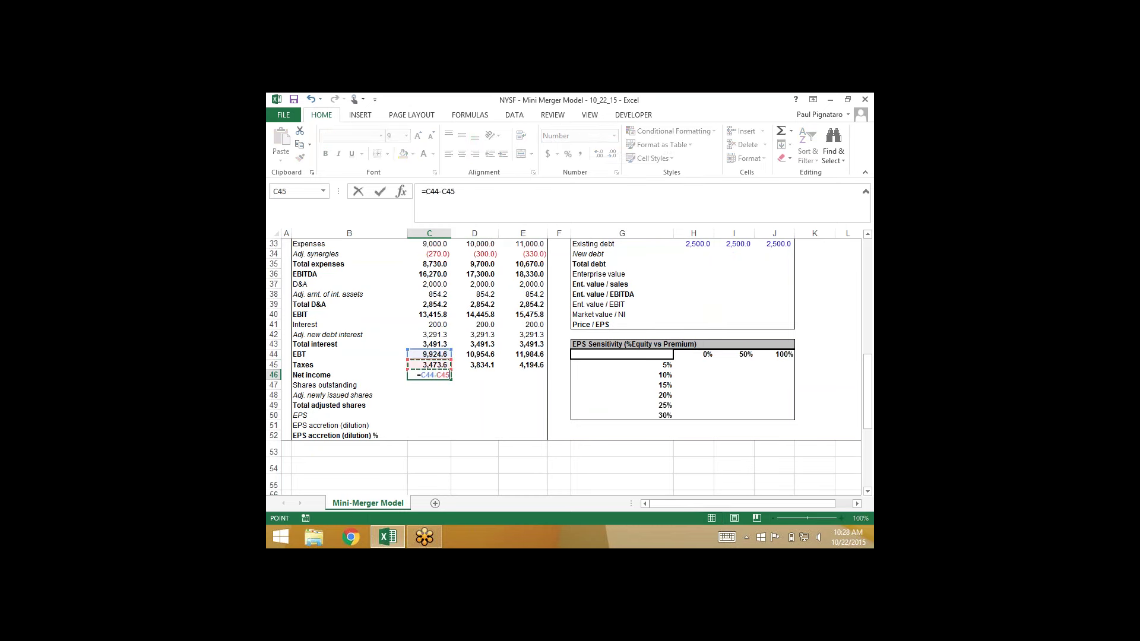
pyautogui.hotkey('ctrl', 'Return')
# - Copy the Net income formula from C46 to 2017E and 2018E, pasting formulas only
pyautogui.hotkey('ctrl', 'c')
pyautogui.hotkey('shift', 'Right')
pyautogui.hotkey('shift', 'Right')
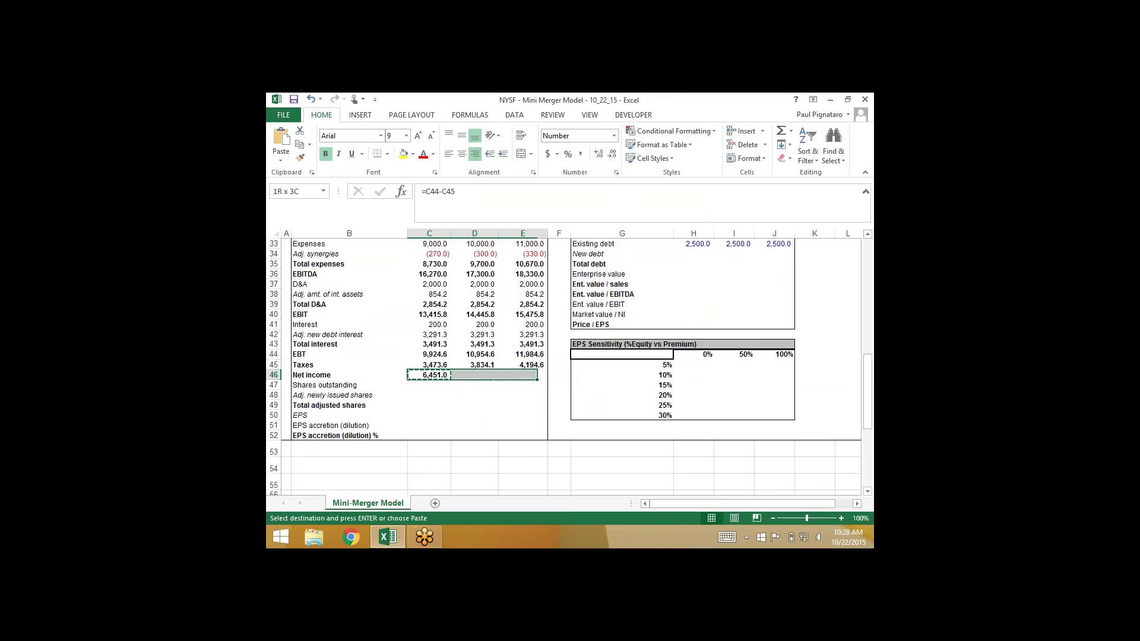
pyautogui.hotkey('alt', 'e')
pyautogui.press('s')
pyautogui.press('f')
pyautogui.press('Return')
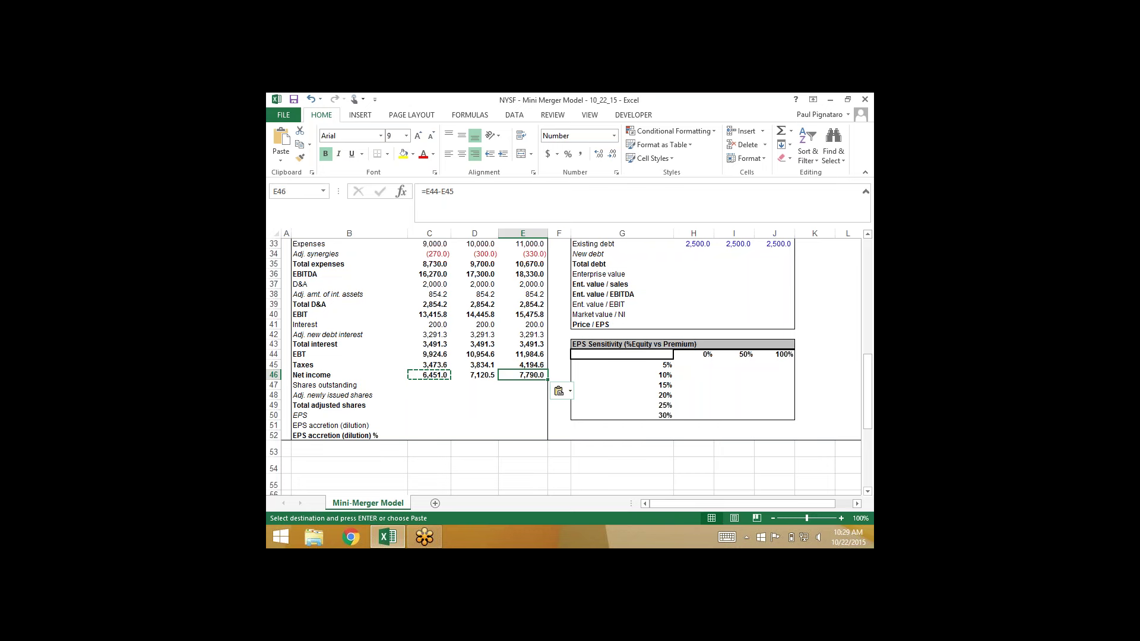
# - Link the consolidated 2016E Shares outstanding in C47 to the acquirer's 2016E shares outstanding with the formula =H28
pyautogui.press('Down')
pyautogui.press('Left')
pyautogui.press('Left')
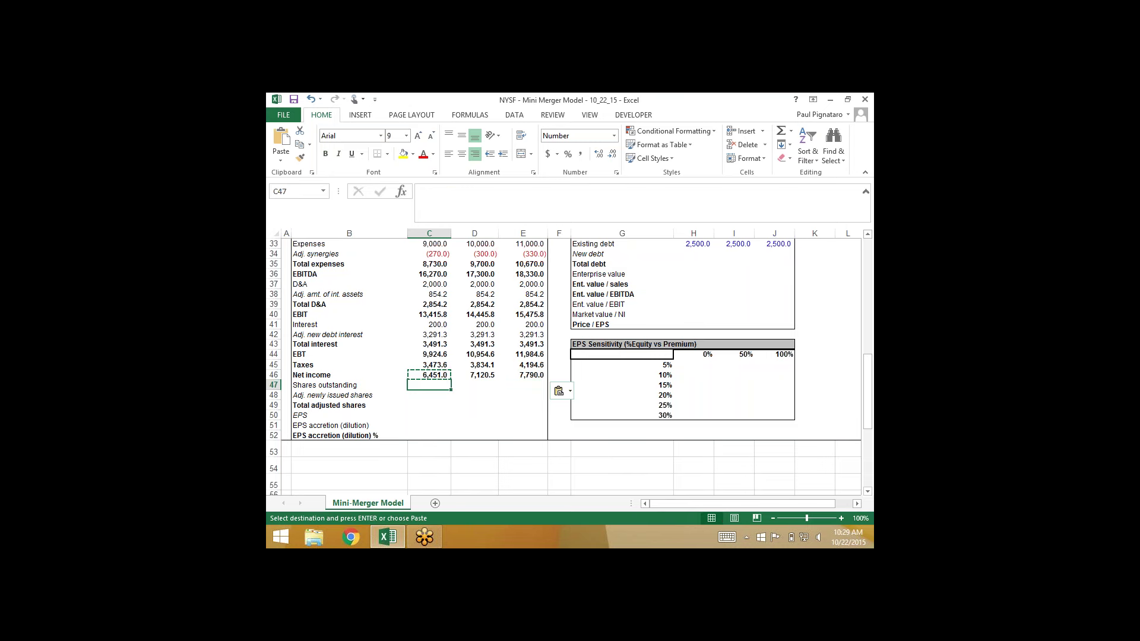
pyautogui.write('=')
pyautogui.scroll(5, 564, 366)
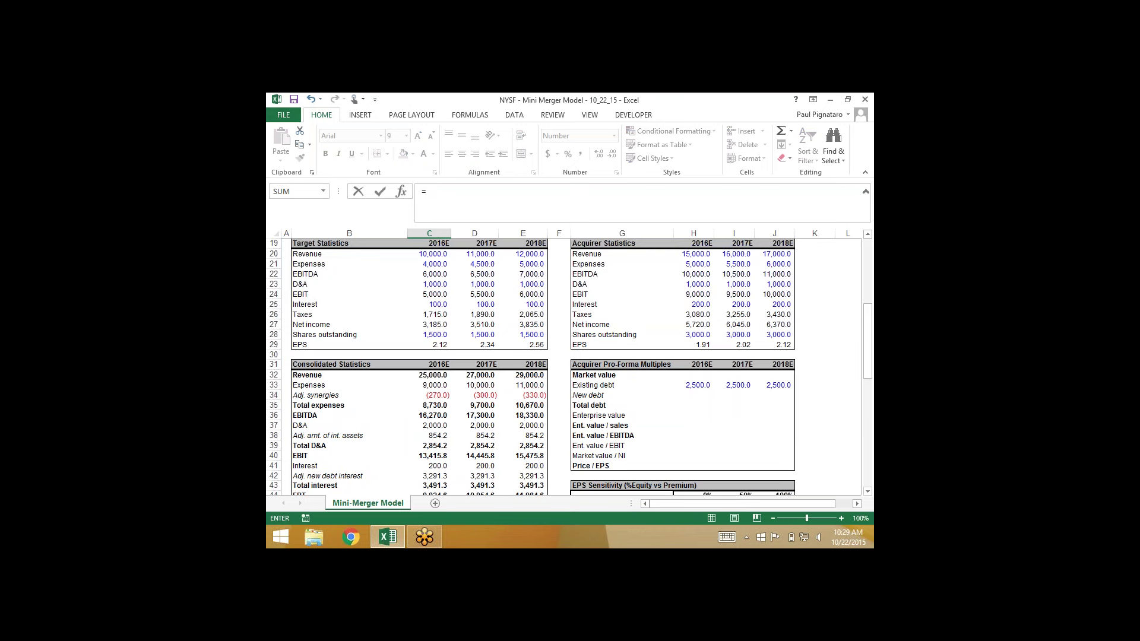
pyautogui.click(698, 334)
pyautogui.hotkey('ctrl', 'Return')
# - Copy the Shares outstanding formula from C47 to 2017E and 2018E
pyautogui.hotkey('ctrl', 'c')
pyautogui.hotkey('shift', 'Right')
pyautogui.hotkey('shift', 'Right')
pyautogui.hotkey('ctrl', 'v')
# - Calculate the 2016E Adj. newly issued shares in C48 as Sources equity divided by acquirer stock price with the formula =$E$6/$C$6
pyautogui.scroll(-2, 569, 357)
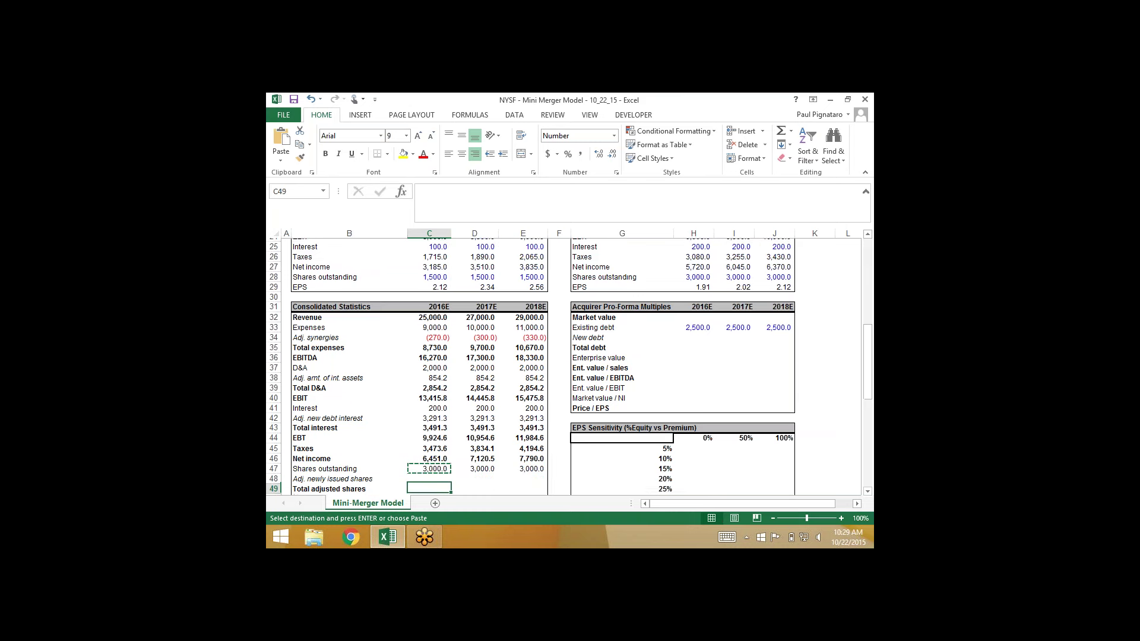
pyautogui.press('Down')
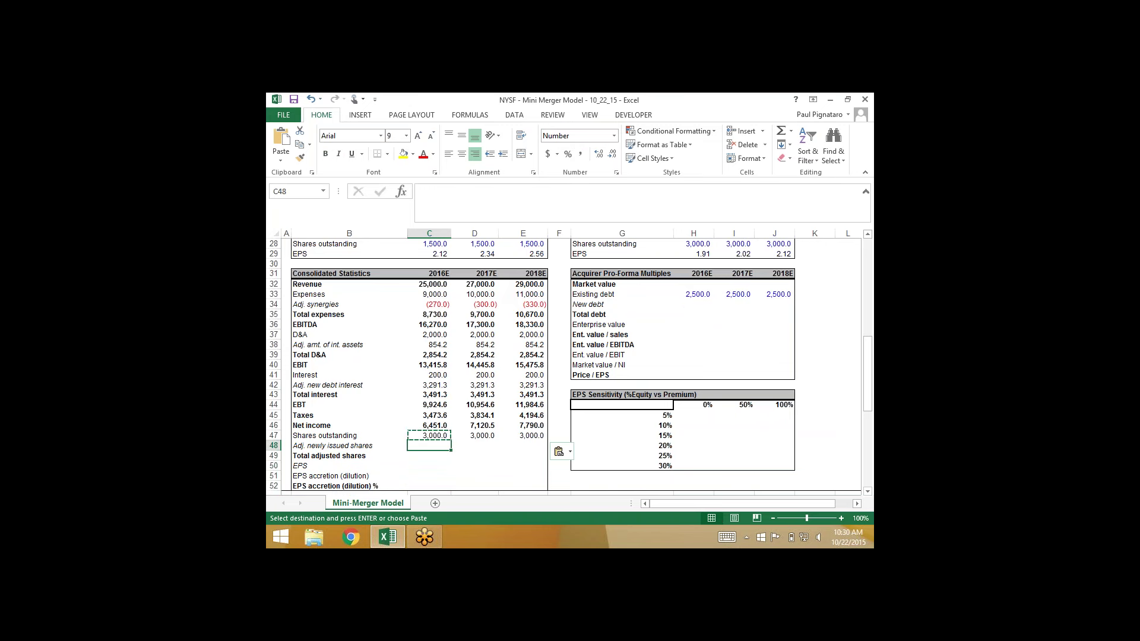
pyautogui.write('=')
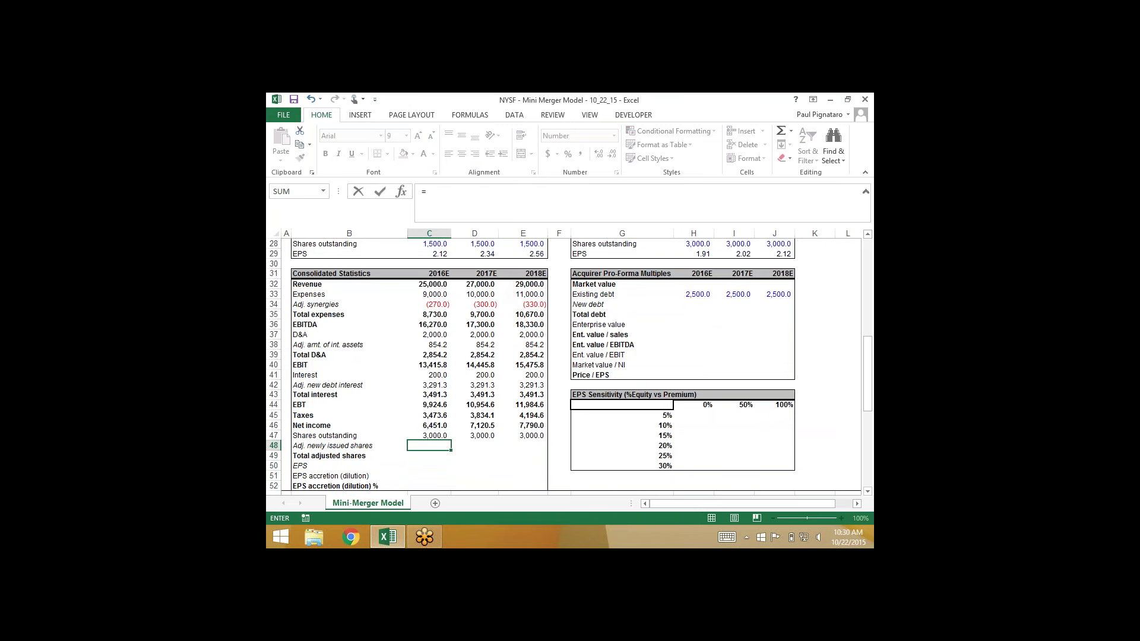
pyautogui.scroll(9, 564, 368)
pyautogui.click(522, 336)
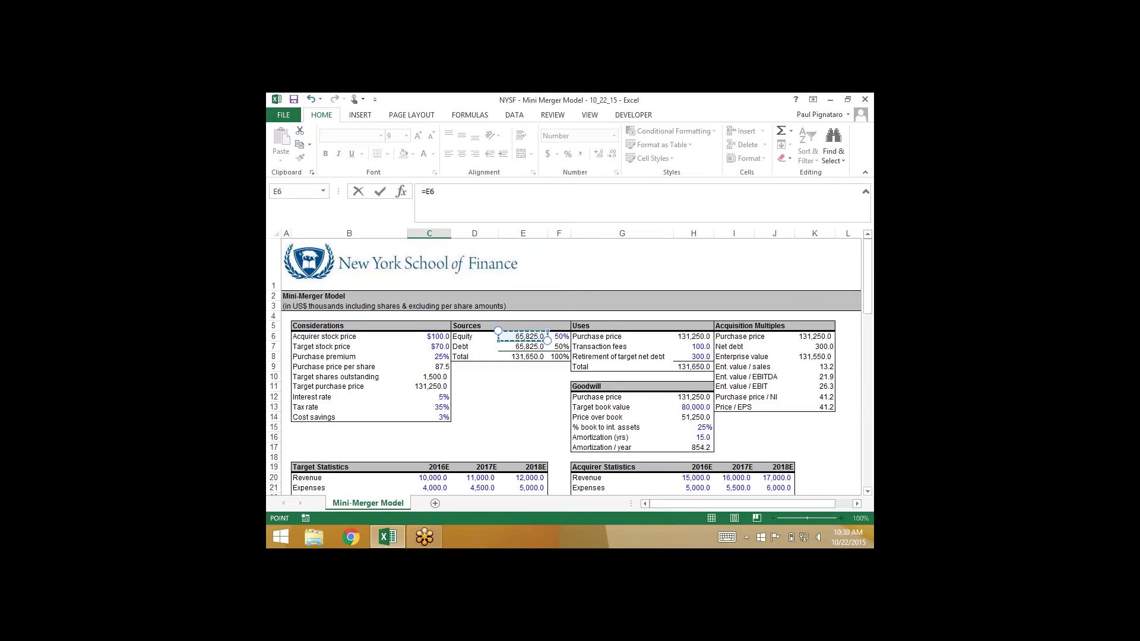
pyautogui.press('F4')
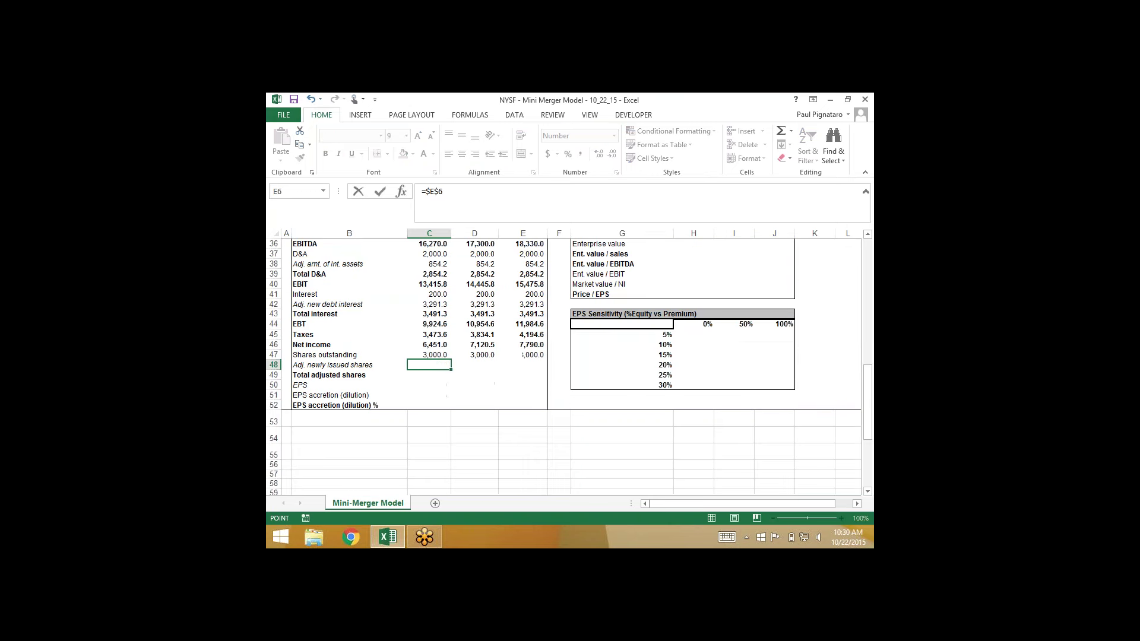
pyautogui.write('/')
pyautogui.scroll(12, 564, 356)
pyautogui.click(428, 336)
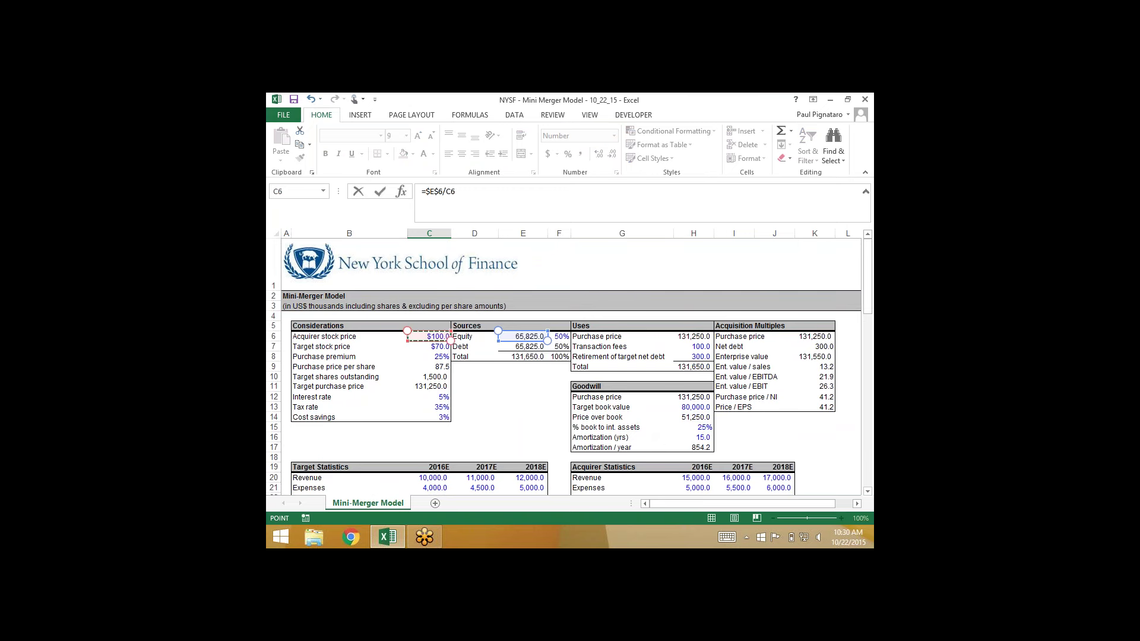
pyautogui.press('F4')
pyautogui.hotkey('ctrl', 'Return')
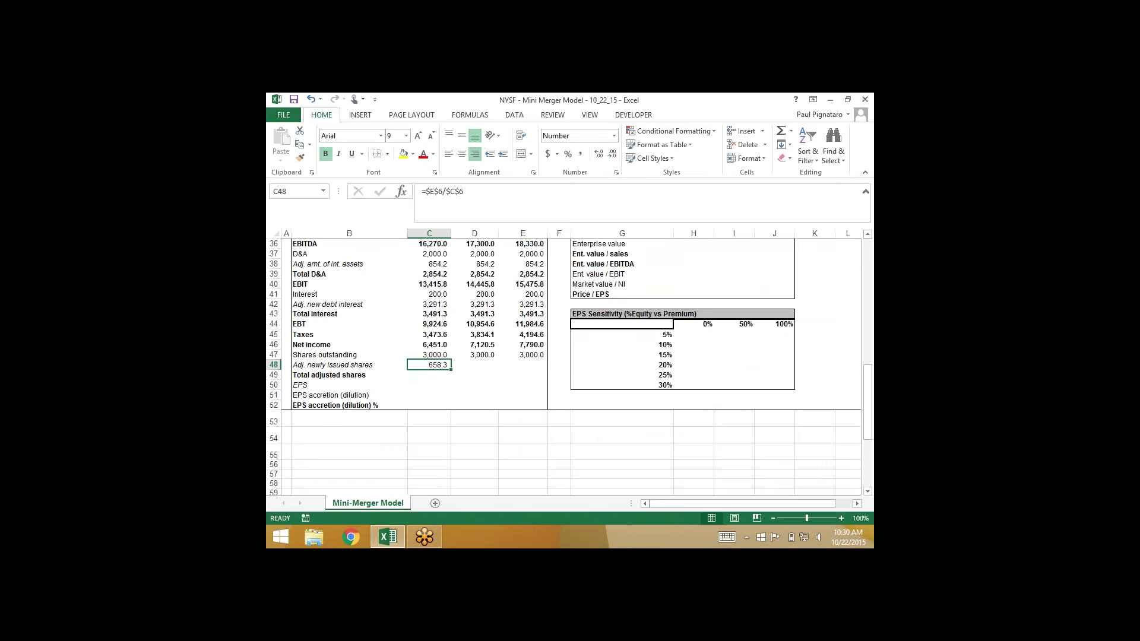
# - Copy the Adj. newly issued shares formula from C48 to 2017E and 2018E, pasting formulas only
pyautogui.hotkey('ctrl', 'c')
pyautogui.hotkey('shift', 'Right')
pyautogui.hotkey('shift', 'Right')
pyautogui.hotkey('alt', 'e')
pyautogui.press('s')
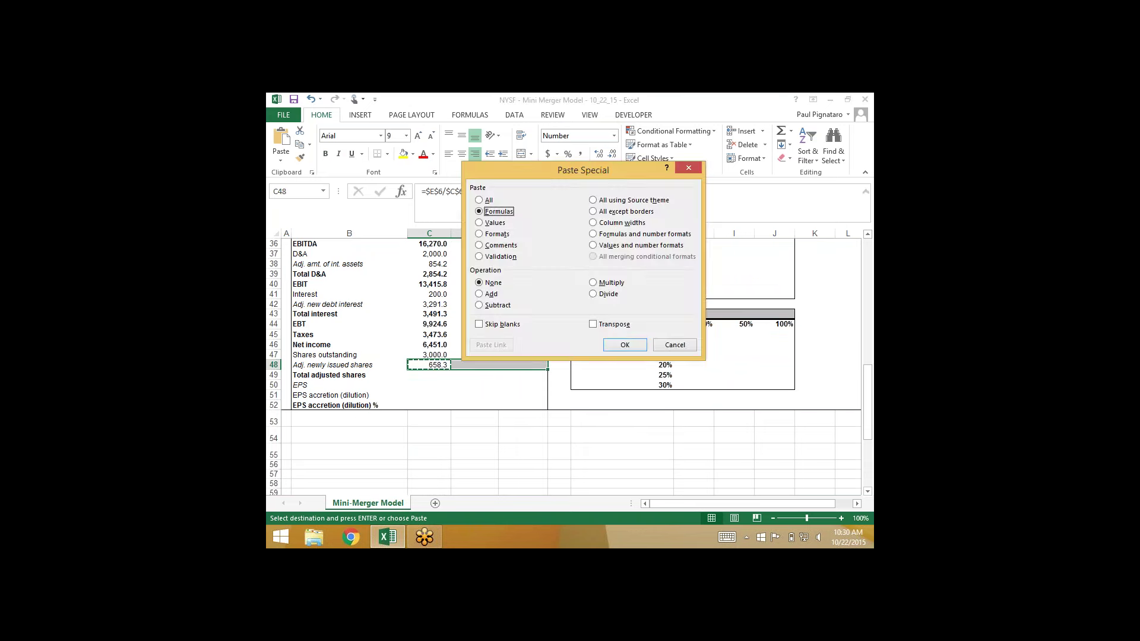
pyautogui.press('Return')
# - Check the cell references in the C48 newly issued shares formula against the Sources and Considerations inputs
pyautogui.press('Down')
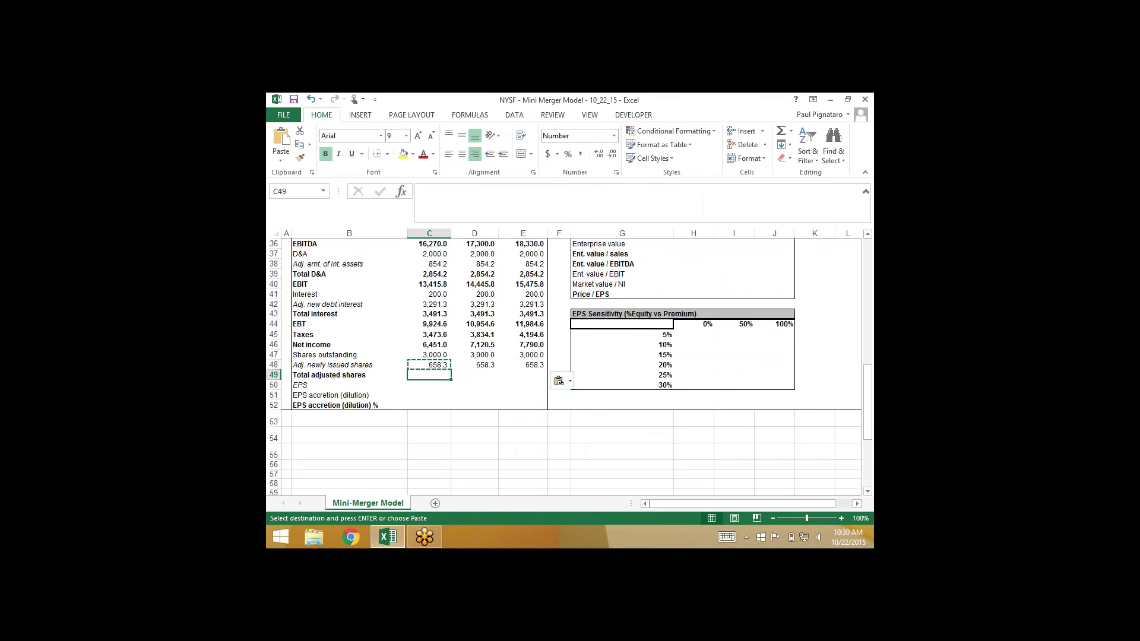
pyautogui.press('Up')
pyautogui.press('F2')
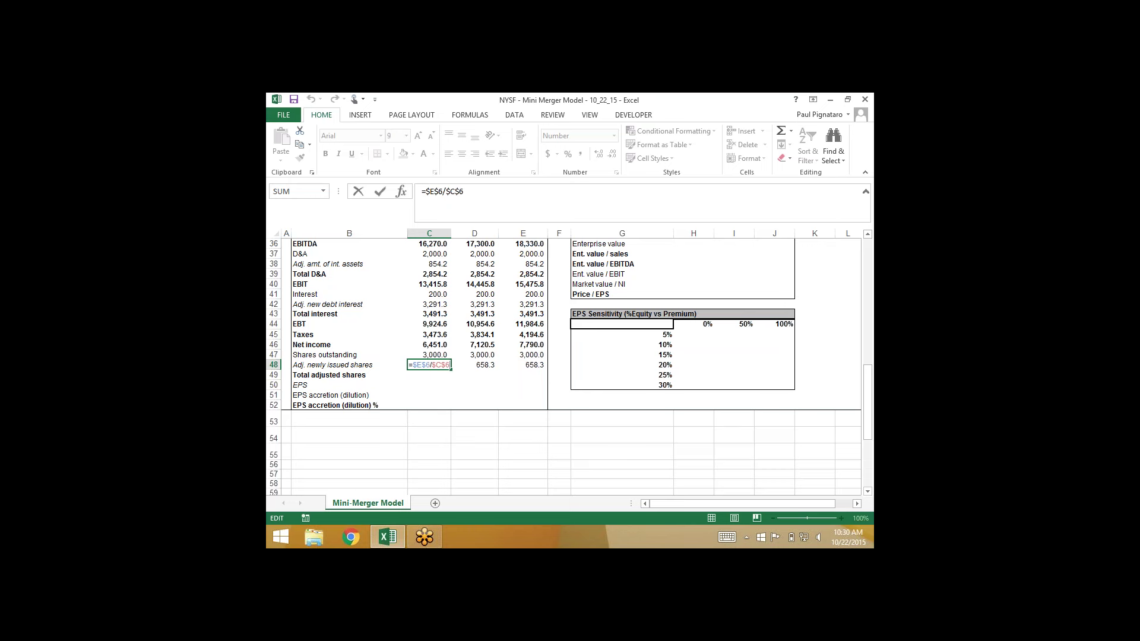
pyautogui.hotkey('ctrl', 'Return')
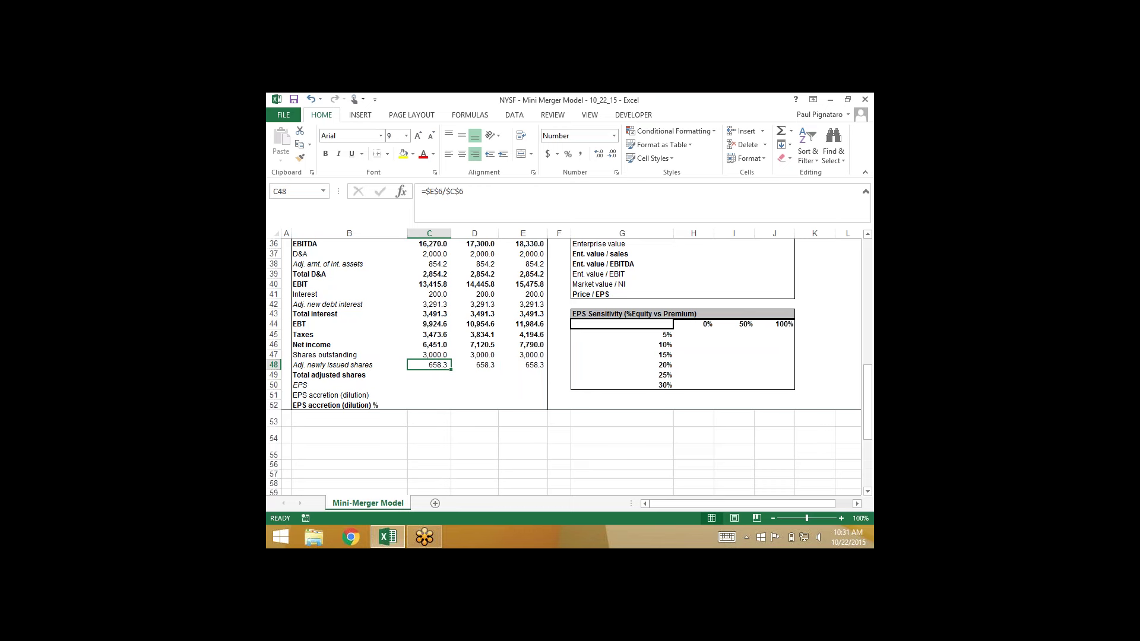
pyautogui.scroll(12, 564, 365)
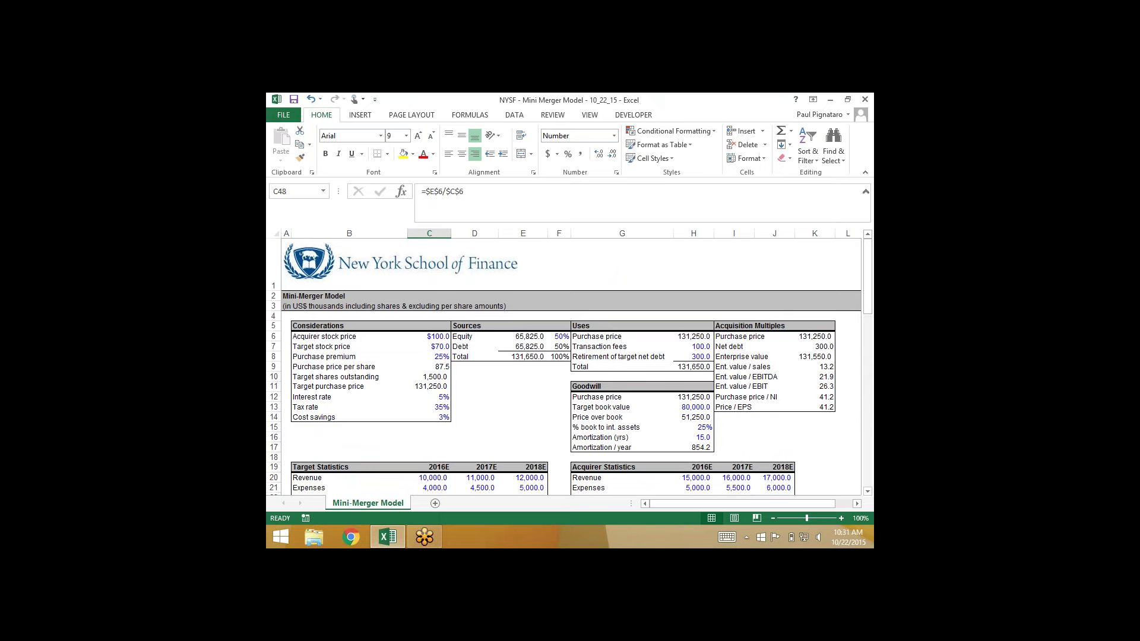
pyautogui.scroll(-10, 566, 369)
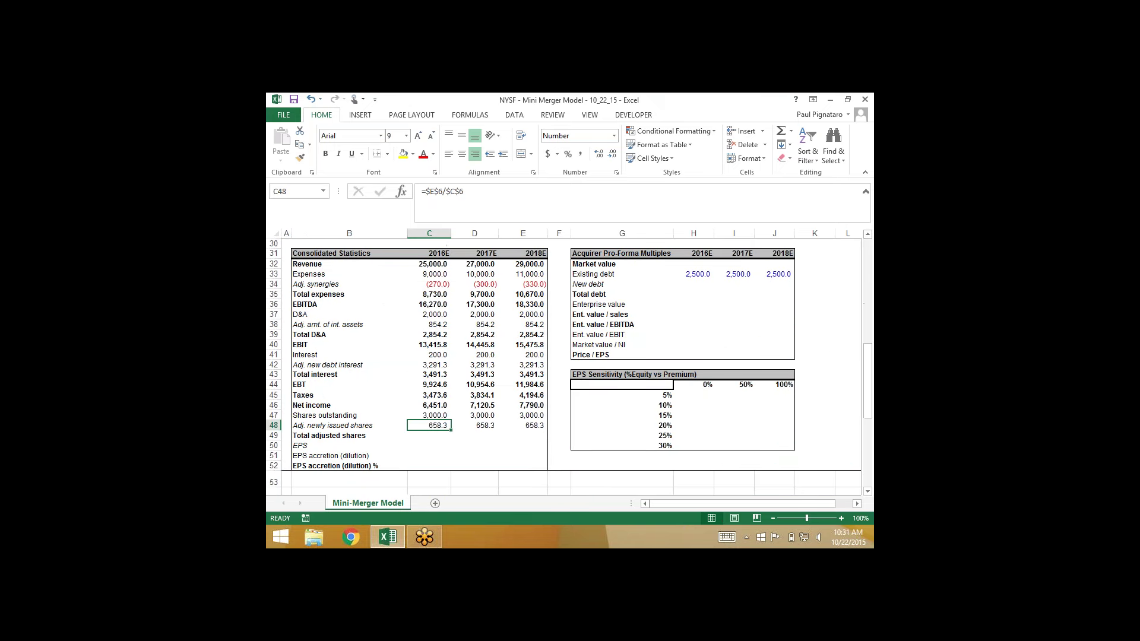
# - Calculate the 2016E Total adjusted shares in C49 as Shares outstanding plus Adj. newly issued shares with the formula =C47+C48
pyautogui.click(429, 436)
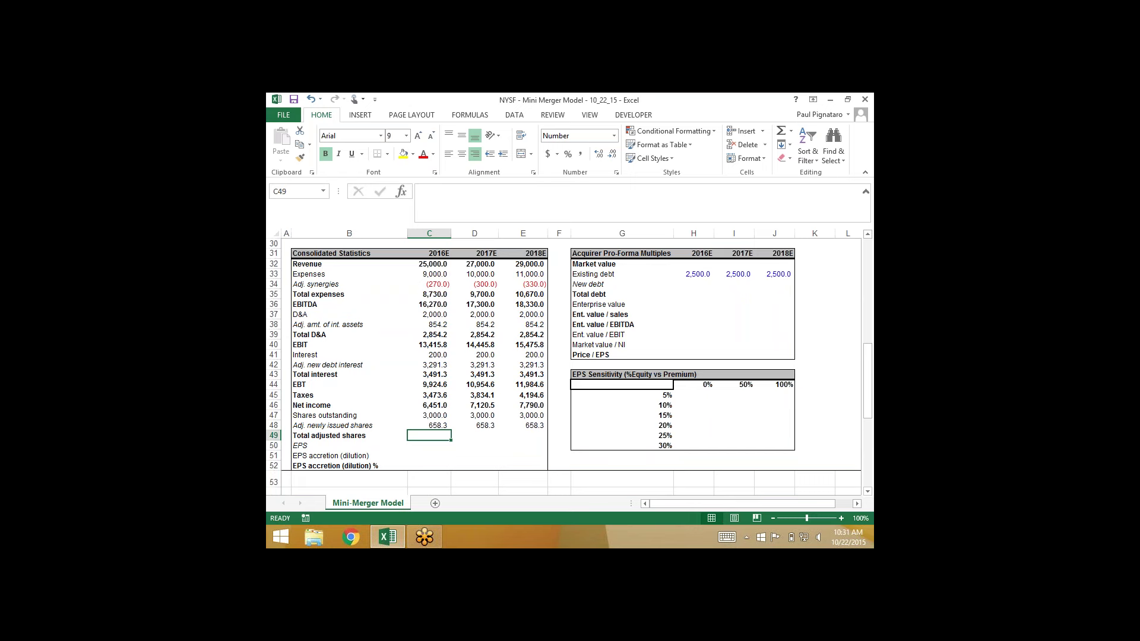
pyautogui.write('=')
pyautogui.press('Up')
pyautogui.press('Up')
pyautogui.write('+')
pyautogui.press('Up')
pyautogui.press('Return')
# - Copy the Total adjusted shares formula from C49 to 2017E and 2018E
pyautogui.press('Up')
pyautogui.hotkey('ctrl', 'c')
pyautogui.hotkey('shift', 'Right')
pyautogui.hotkey('shift', 'Right')
pyautogui.hotkey('shift', 'Right')
pyautogui.hotkey('shift', 'Left')
pyautogui.hotkey('alt', 'e')
pyautogui.press('s')
pyautogui.press('Return')
# - Calculate the consolidated 2016E EPS in C50 as Net income divided by Total adjusted shares with the formula =C46/C49
pyautogui.press('Down')
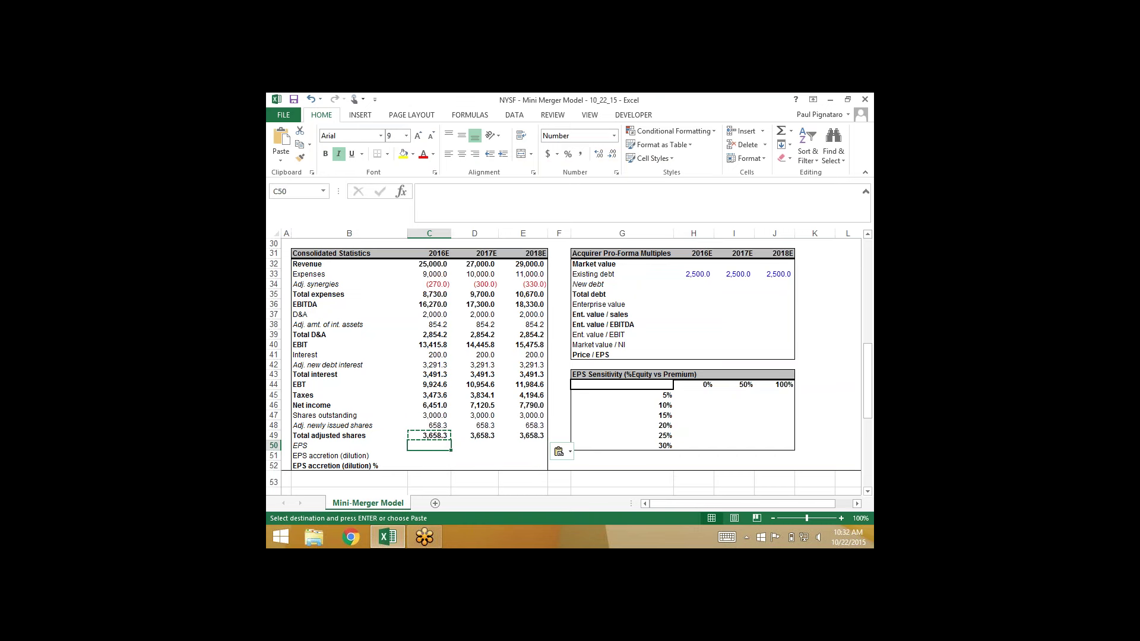
pyautogui.write('=')
pyautogui.press('Up')
pyautogui.press('Up')
pyautogui.press('Up')
pyautogui.press('Up')
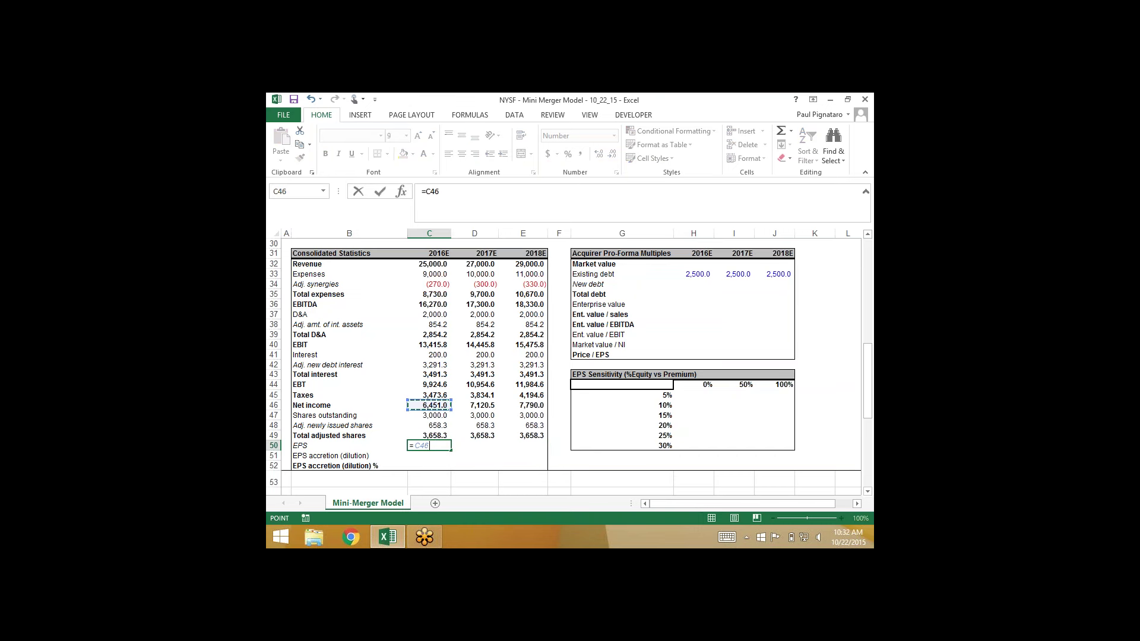
pyautogui.write('/')
pyautogui.press('Up')
pyautogui.press('Return')
# - Copy the EPS formula from C50 to 2017E and 2018E, pasting formulas only
pyautogui.press('Up')
pyautogui.hotkey('ctrl', 'c')
pyautogui.hotkey('shift', 'Right')
pyautogui.hotkey('shift', 'Right')
pyautogui.hotkey('alt', 'e')
pyautogui.press('s')
pyautogui.press('f')
pyautogui.press('Return')
# - Review the EPS results across the years and the consolidated EBIT, EBT, Taxes and Net income formulas behind them
pyautogui.press('Right')
pyautogui.press('Right')
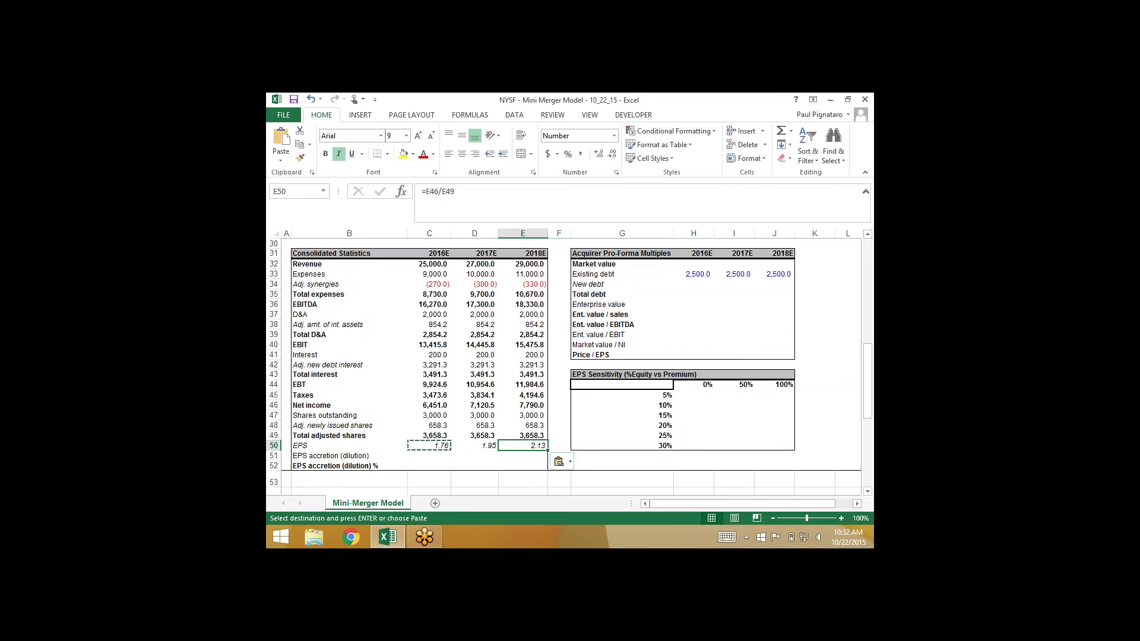
pyautogui.press('Right')
pyautogui.press('Left')
pyautogui.press('Left')
pyautogui.press('Left')
pyautogui.press('Right')
pyautogui.press('Right')
pyautogui.press('Up')
pyautogui.press('Up')
pyautogui.press('Up')
pyautogui.press('Up')
pyautogui.press('Up')
pyautogui.press('Up')
pyautogui.press('Up')
pyautogui.press('Up')
pyautogui.press('Up')
pyautogui.press('Up')
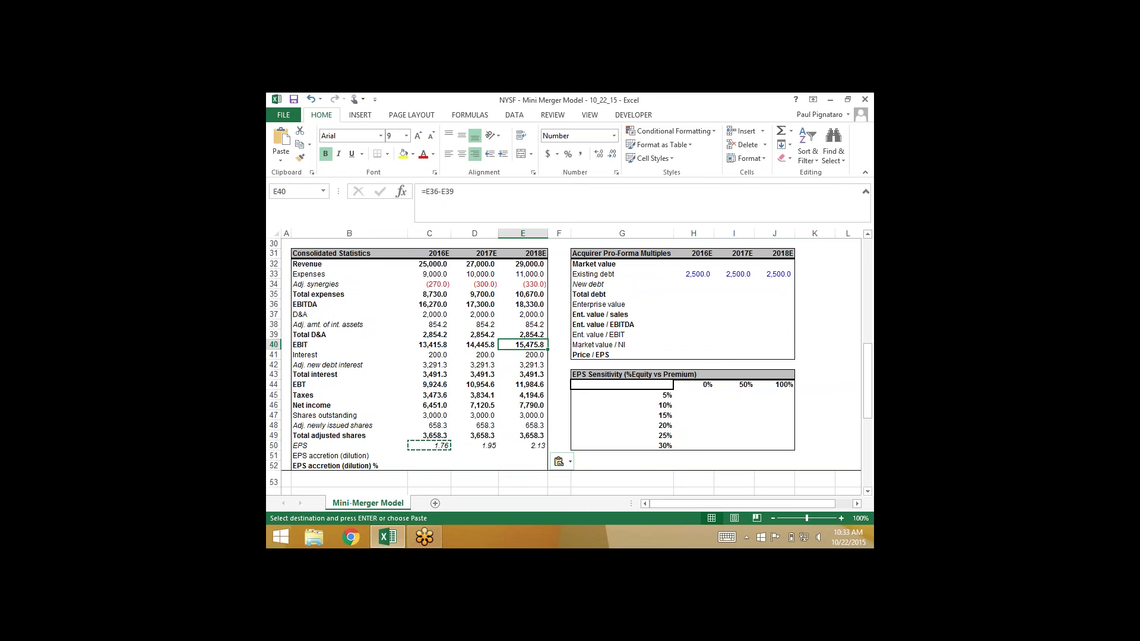
pyautogui.press('Down')
pyautogui.press('Down')
pyautogui.press('Down')
pyautogui.press('Down')
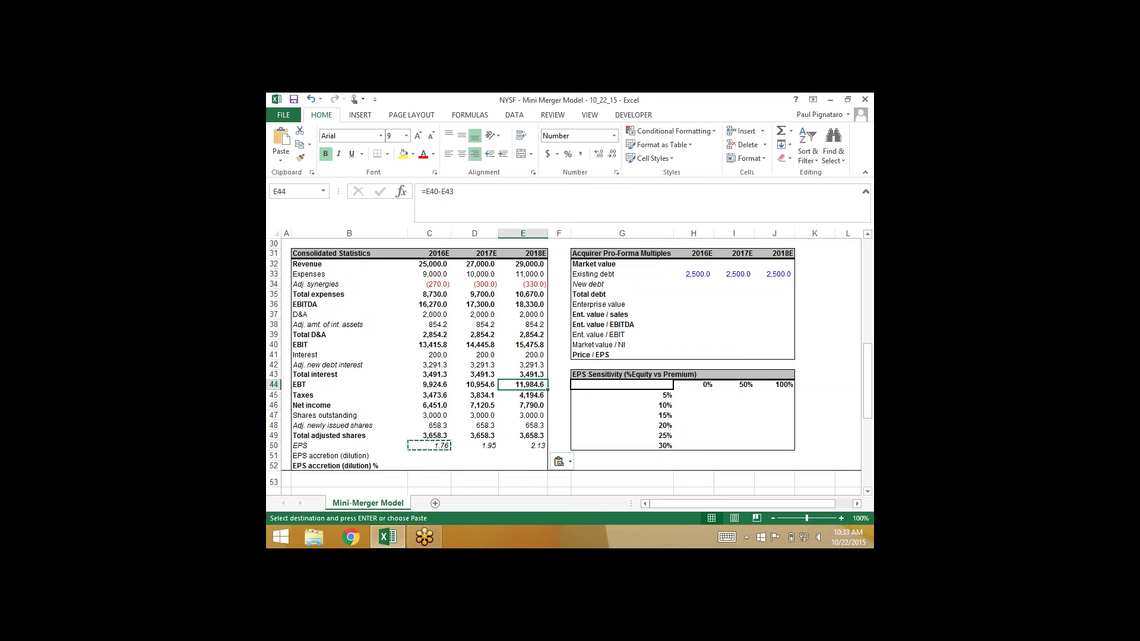
pyautogui.press('Down')
pyautogui.press('Down')
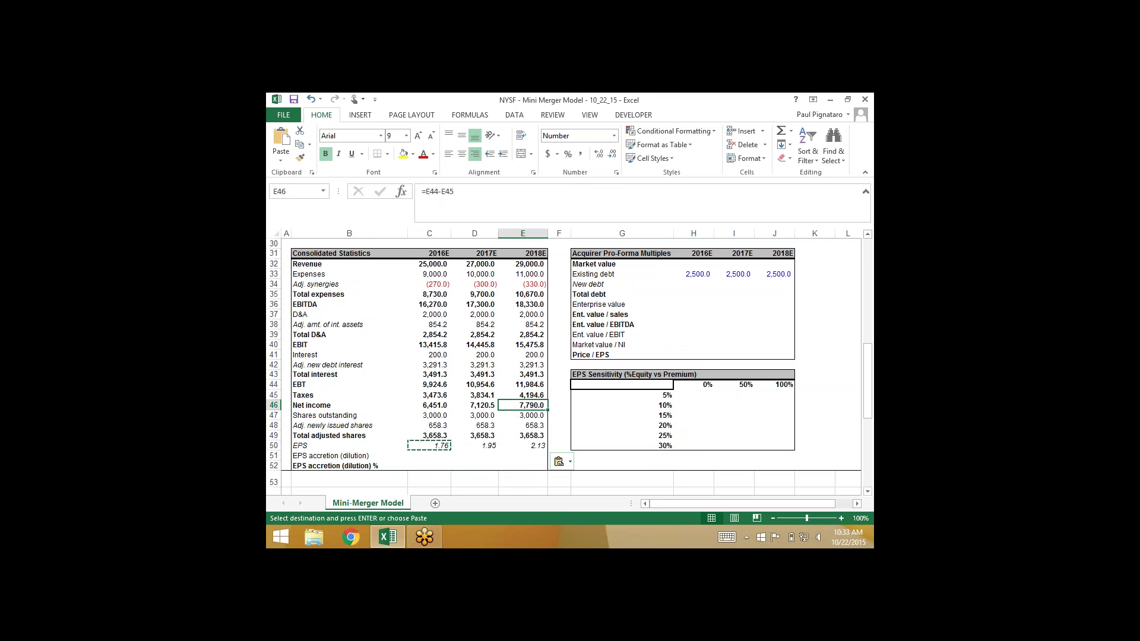
pyautogui.press('Up')
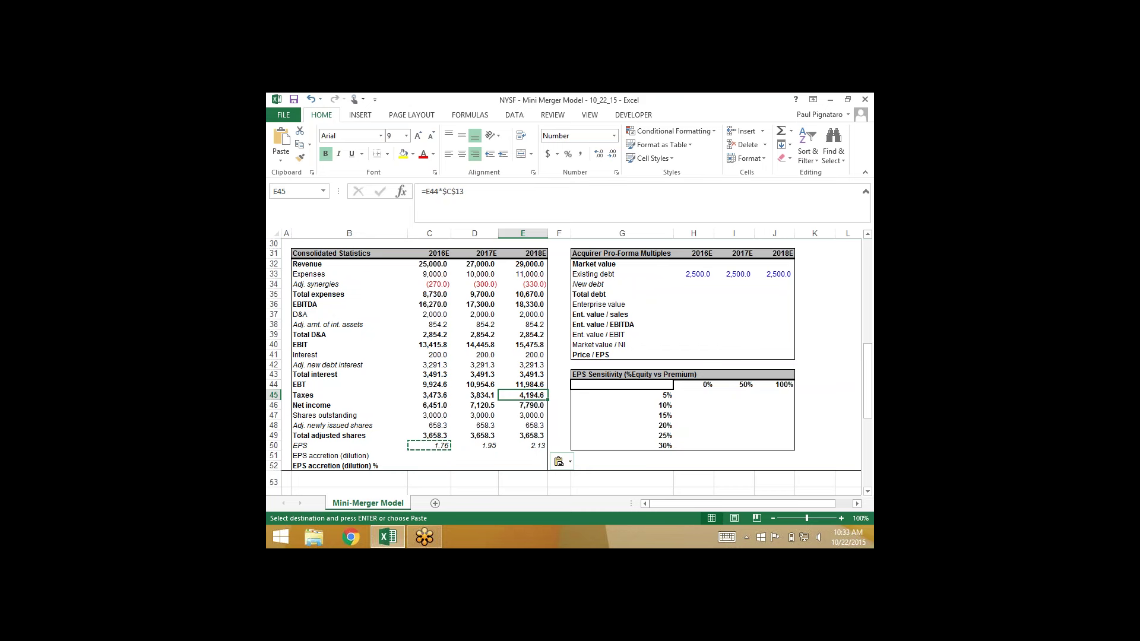
pyautogui.press('Left')
pyautogui.press('Left')
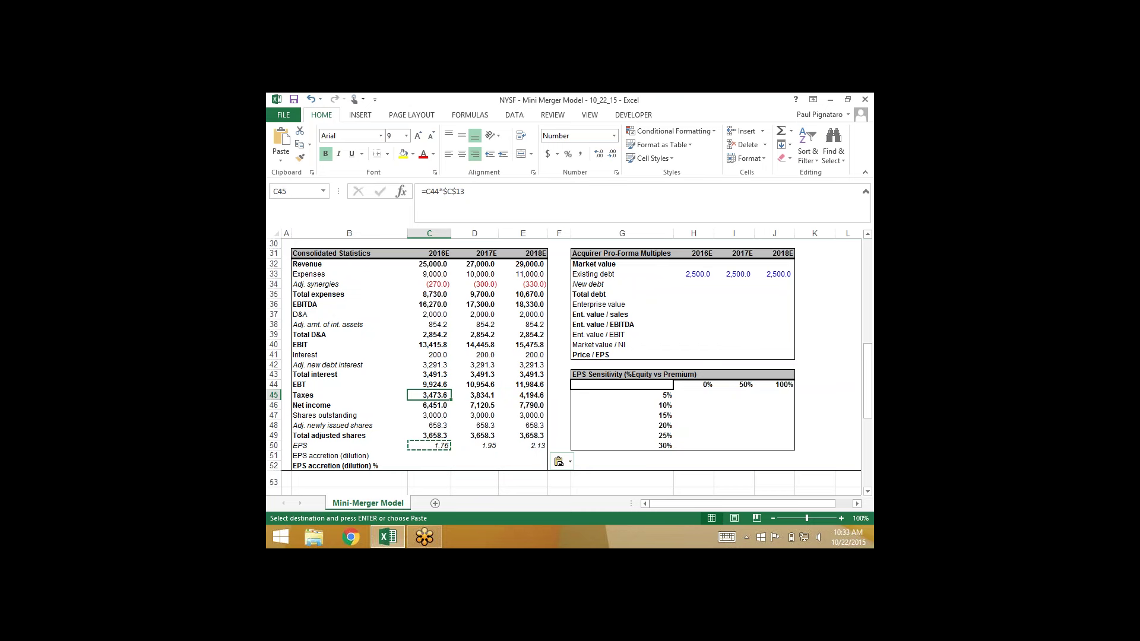
# - Review the 2016E Shares outstanding, Adj. newly issued shares and Total adjusted shares formulas in C47 to C49
pyautogui.press('Down')
pyautogui.press('Down')
pyautogui.press('Down')
pyautogui.press('Down')
pyautogui.press('Up')
pyautogui.press('Down')
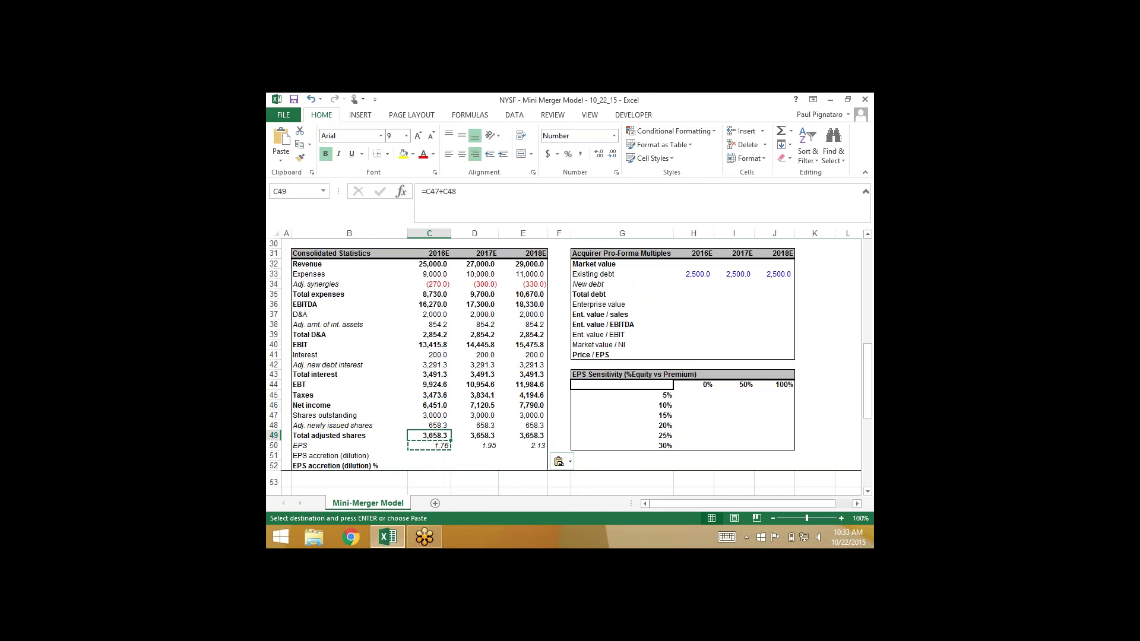
pyautogui.press('Up')
pyautogui.press('Up')
pyautogui.press('Down')
pyautogui.press('Up')
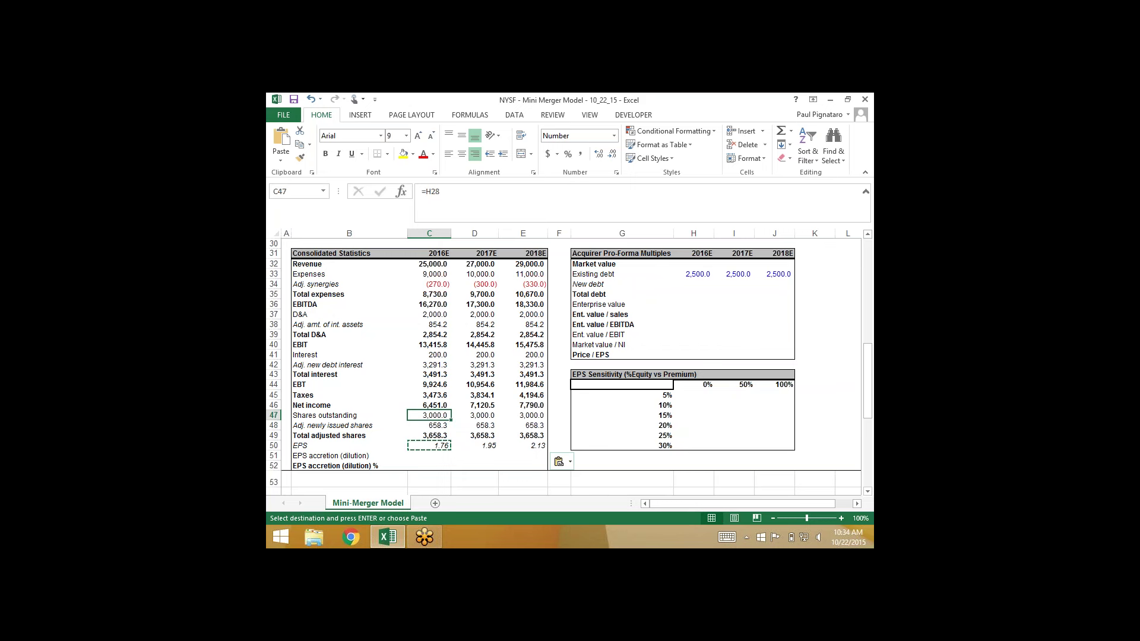
pyautogui.press('Down')
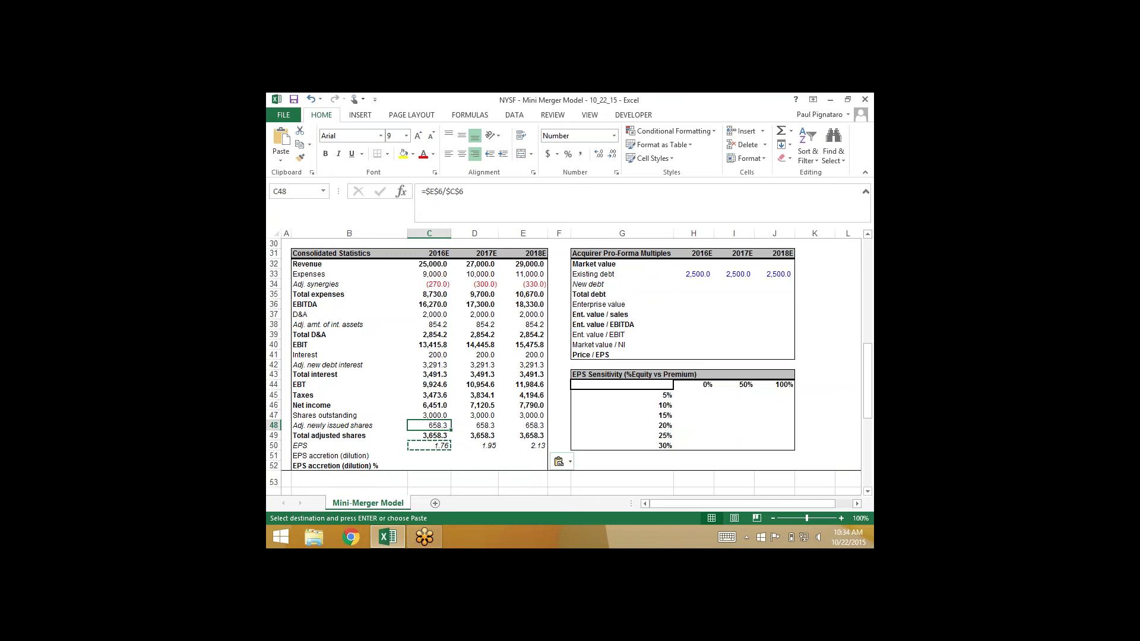
# - Examine the Equity and Debt formulas in the Sources table, cells E6 and E7
pyautogui.scroll(10, 564, 365)
pyautogui.click(523, 336)
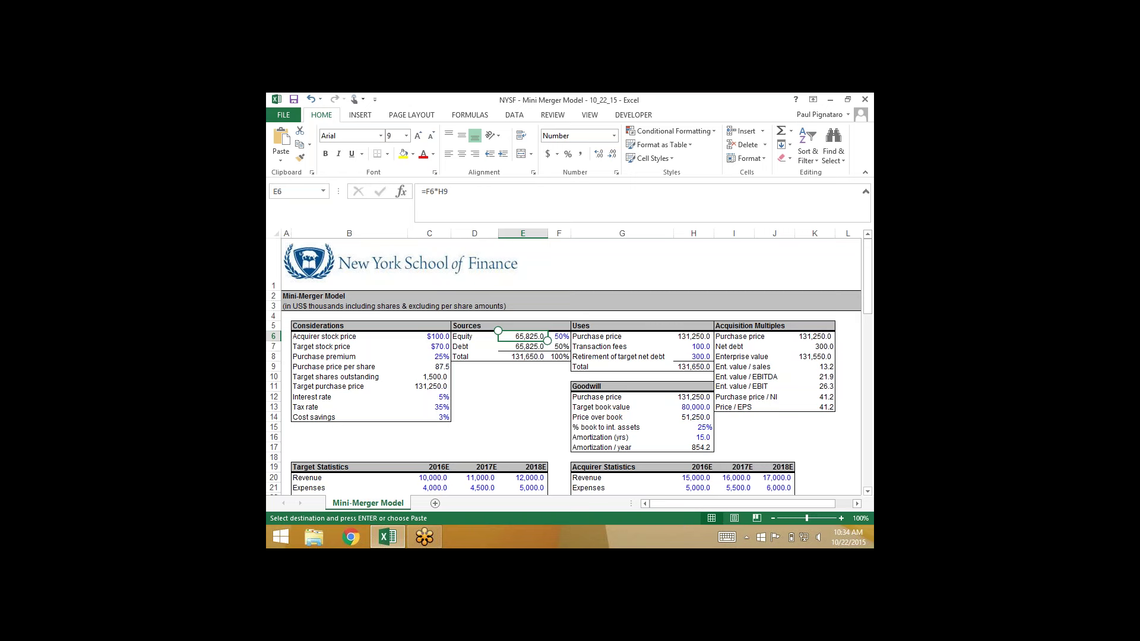
pyautogui.click(523, 346)
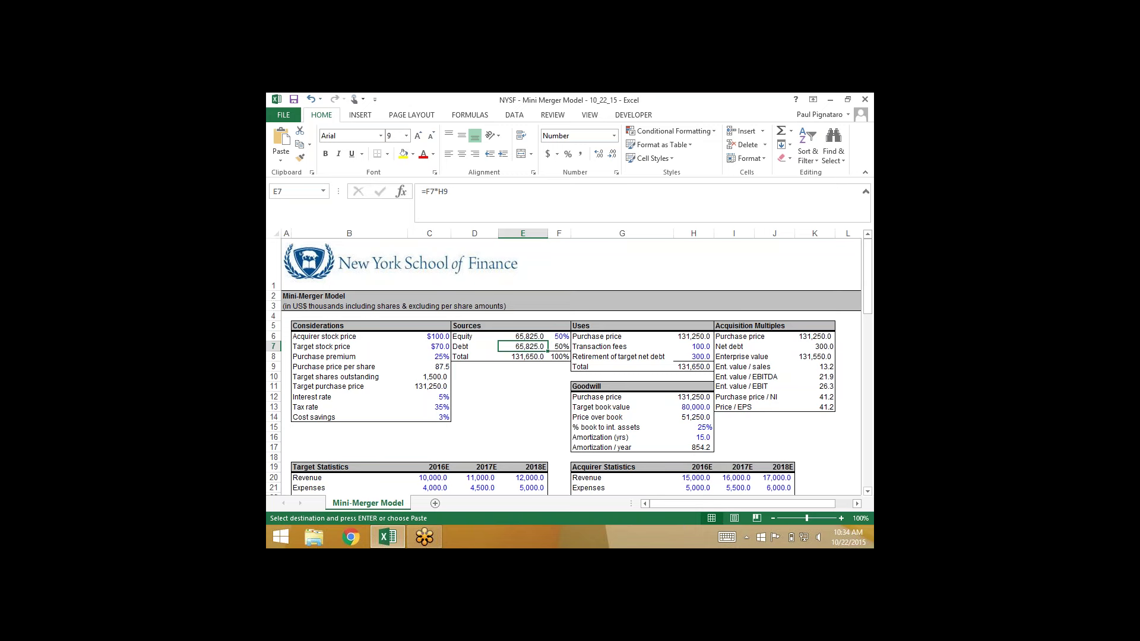
# - Calculate the 2016E EPS accretion (dilution) in C51 as consolidated EPS minus the acquirer's EPS with the formula =C50-H29
pyautogui.scroll(-10, 564, 366)
pyautogui.click(429, 435)
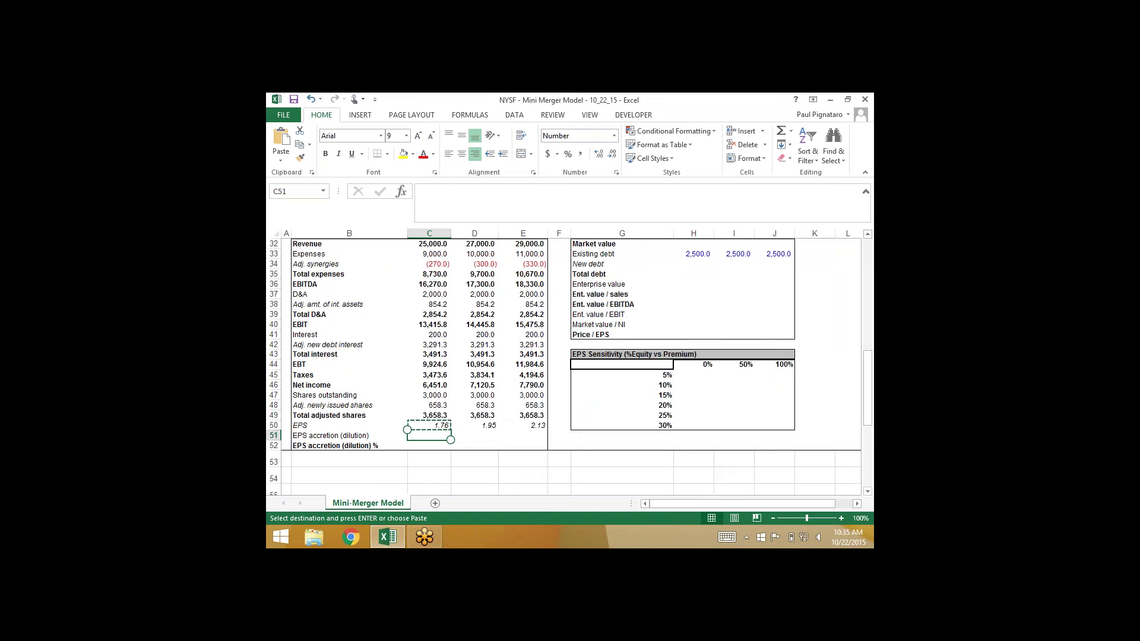
pyautogui.write('=')
pyautogui.press('Up')
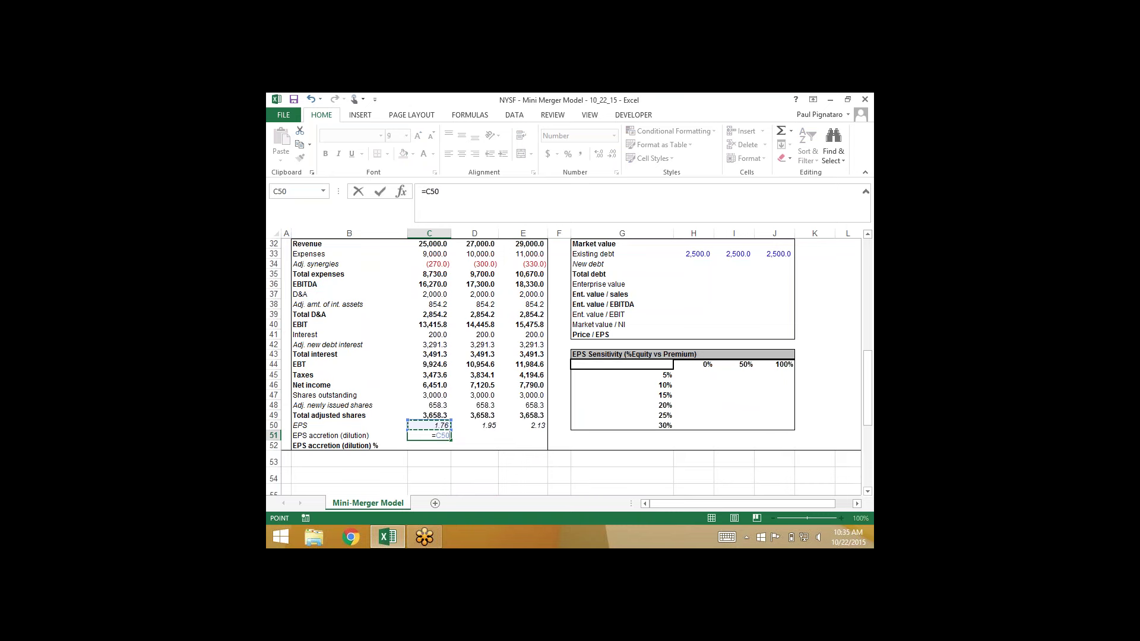
pyautogui.write('-')
pyautogui.scroll(2, 564, 366)
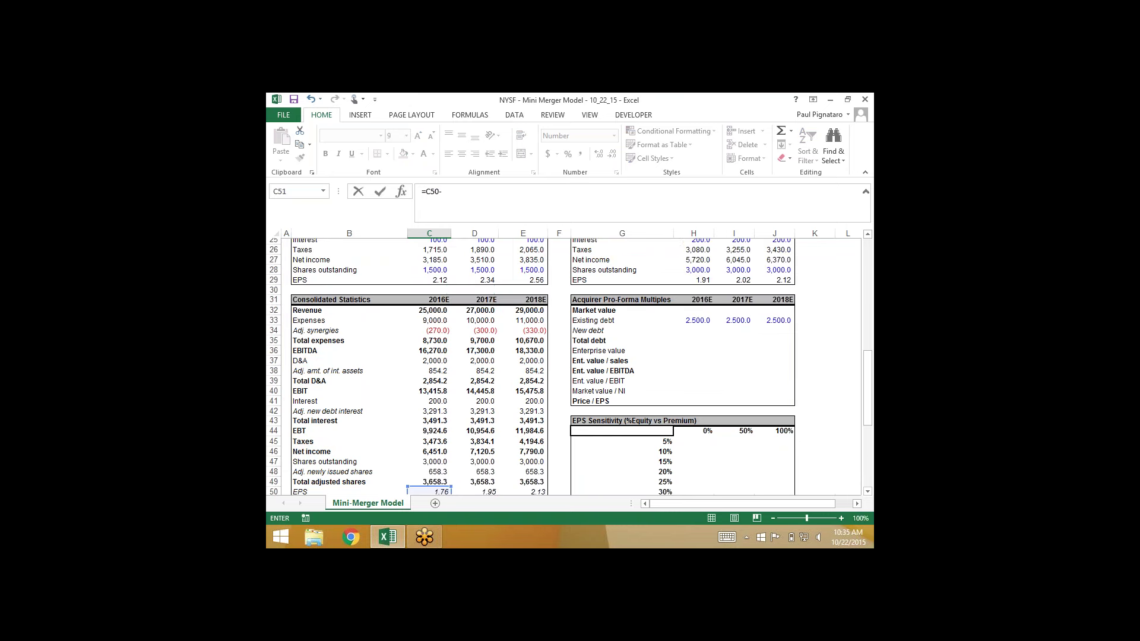
pyautogui.scroll(1, 533, 367)
pyautogui.click(693, 314)
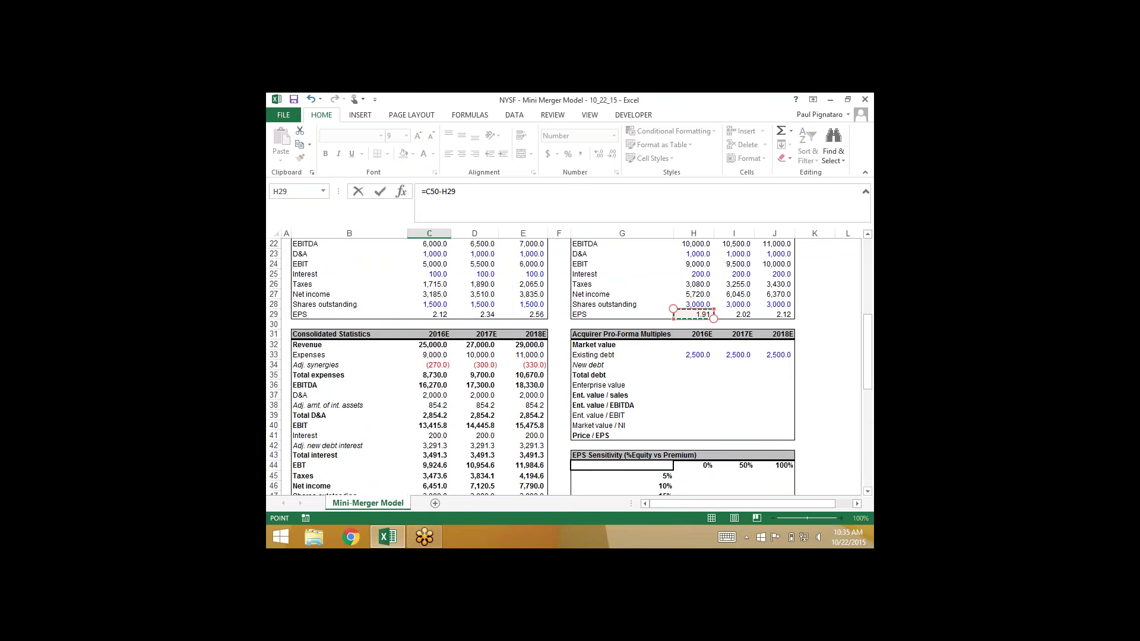
pyautogui.press('Return')
# - Copy the EPS accretion (dilution) formula from C51 to 2017E and 2018E using Paste Special
pyautogui.press('Up')
pyautogui.hotkey('ctrl', 'c')
pyautogui.moveTo(430, 475); pyautogui.dragTo(522, 475)
pyautogui.hotkey('alt', 'e')
pyautogui.press('s')
pyautogui.press('Return')
# - Review the EPS accretion (dilution) formulas and results in row 51 across 2016E to 2018E
pyautogui.click(430, 485)
pyautogui.press('Up')
pyautogui.press('Right')
pyautogui.press('Right')
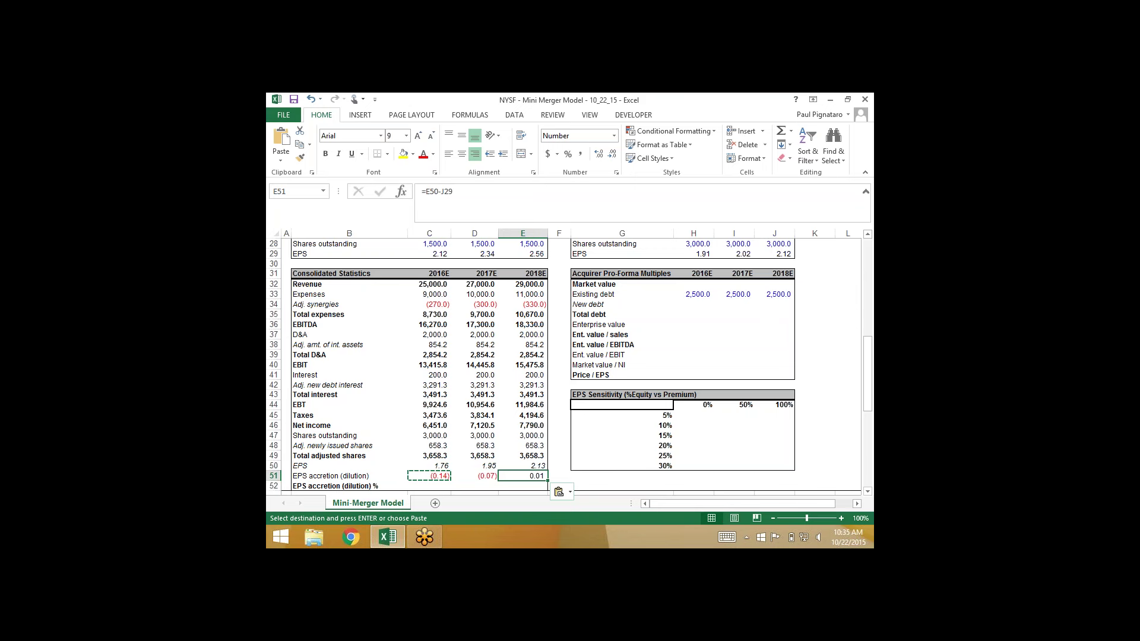
pyautogui.press('Down')
pyautogui.press('Left')
pyautogui.press('Left')
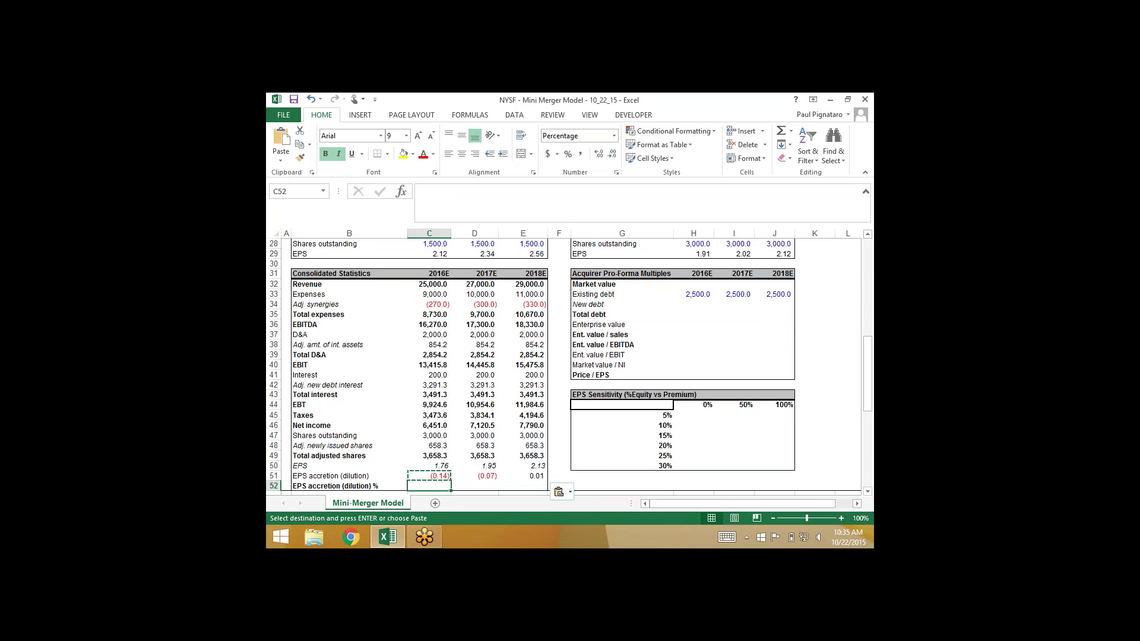
pyautogui.press('Up')
pyautogui.press('Right')
pyautogui.press('Right')
pyautogui.press('Left')
pyautogui.press('Left')
pyautogui.press('Left')
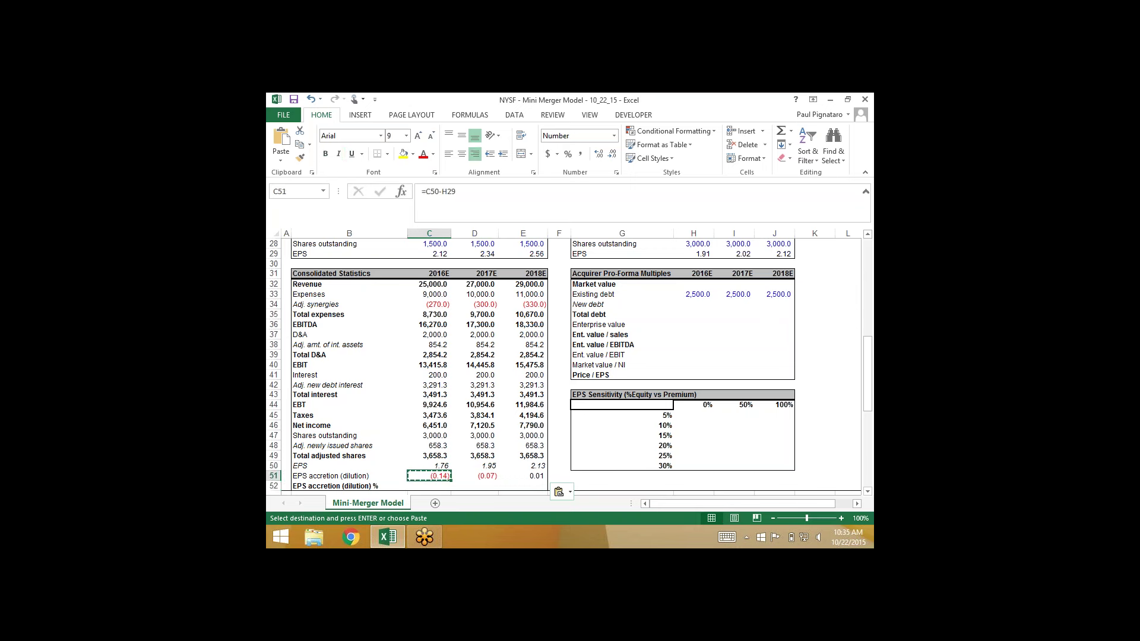
pyautogui.press('Right')
pyautogui.press('Down')
pyautogui.press('Up')
# - Calculate the 2016E EPS accretion (dilution) % in C52 by dividing the EPS change by the acquirer's EPS, =C51/H29
pyautogui.press('Down')
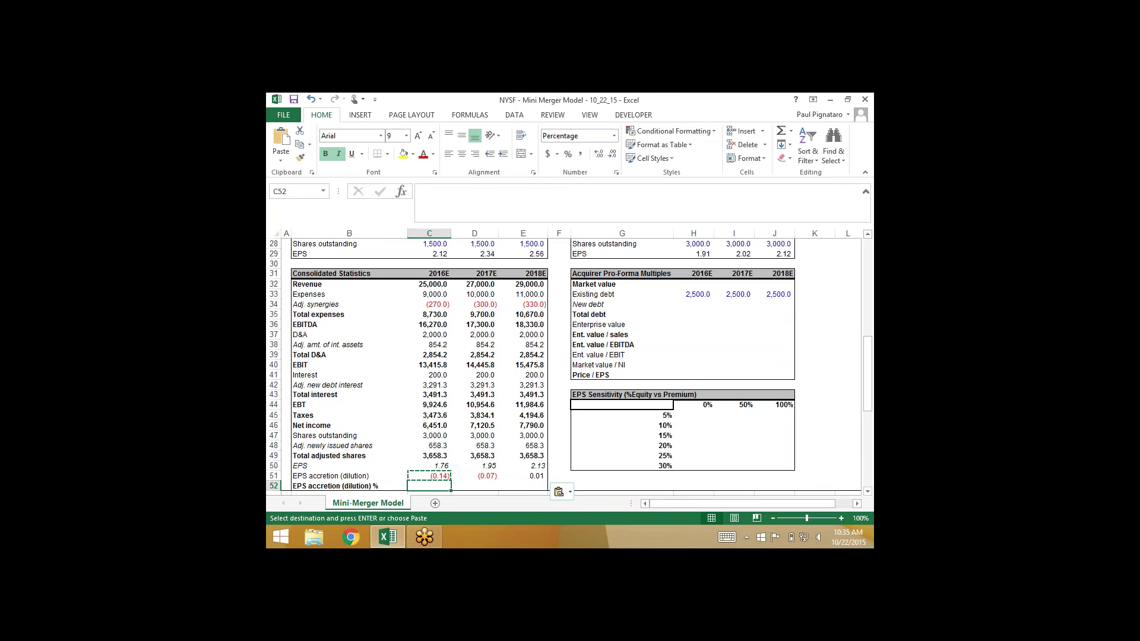
pyautogui.write('=')
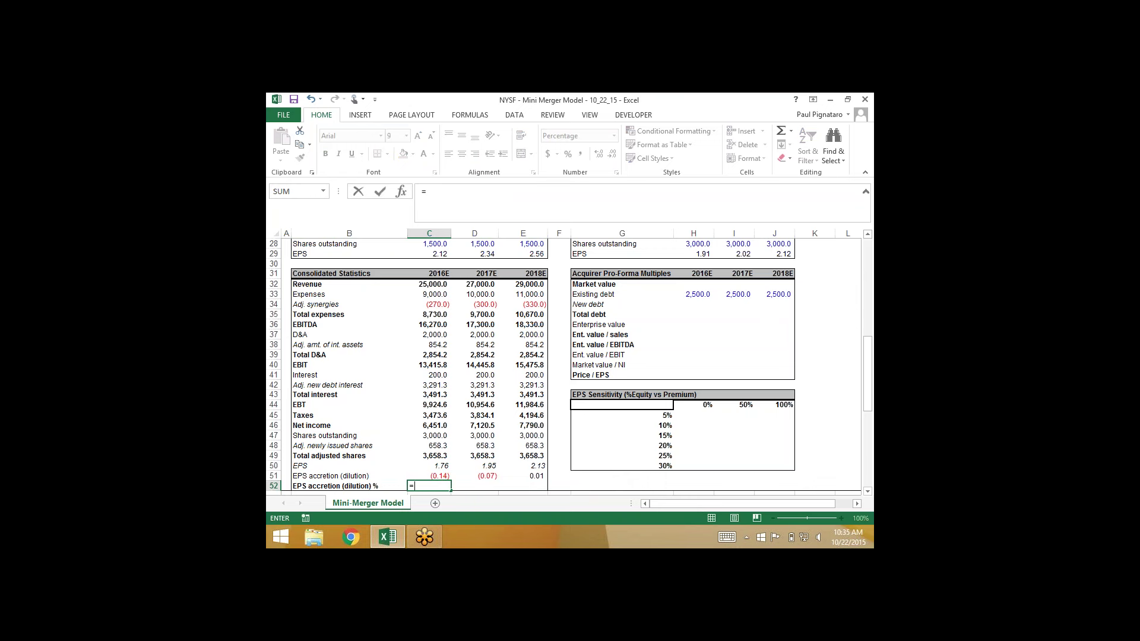
pyautogui.press('Up')
pyautogui.write('/')
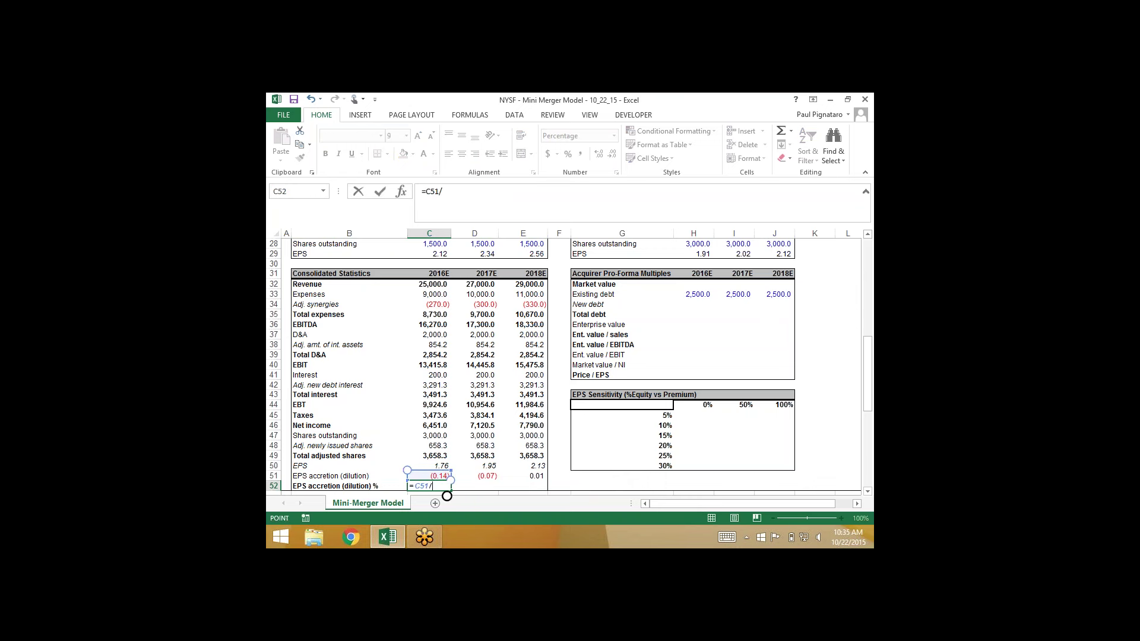
pyautogui.hotkey('ctrl', 'Up')
pyautogui.hotkey('ctrl', 'Up')
pyautogui.press('Right')
pyautogui.press('Right')
pyautogui.press('Right')
pyautogui.press('Right')
pyautogui.press('Right')
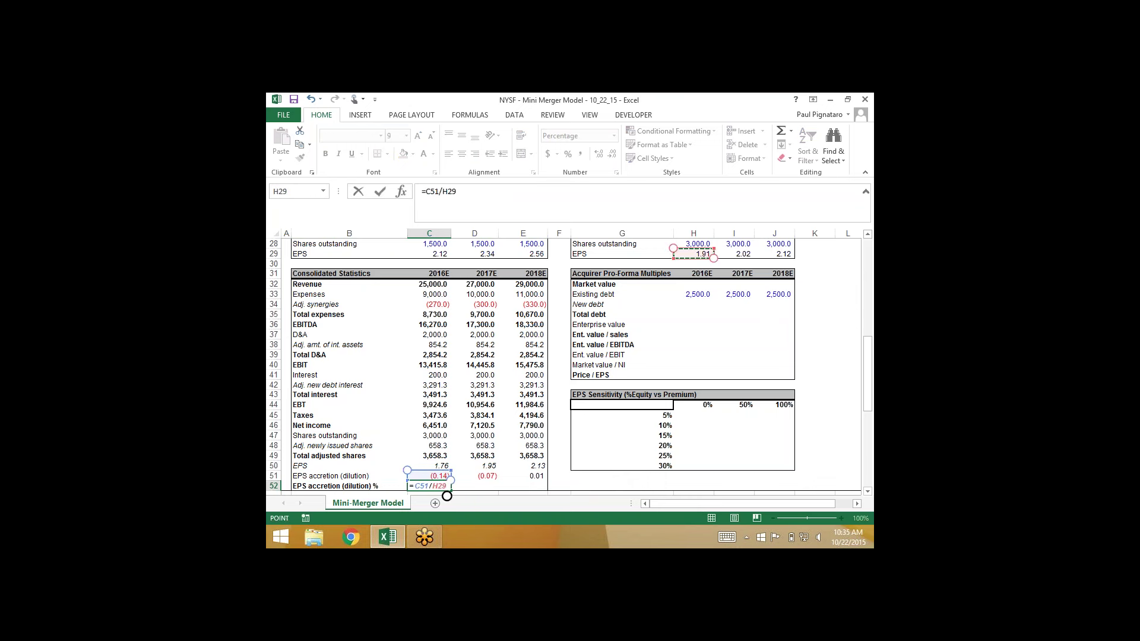
pyautogui.hotkey('ctrl', 'Return')
# - Copy the EPS accretion (dilution) % formula from C52 to 2017E and 2018E using Paste Special
pyautogui.hotkey('ctrl', 'c')
pyautogui.hotkey('shift', 'Right')
pyautogui.hotkey('shift', 'Right')
pyautogui.hotkey('alt', 'e')
pyautogui.press('s')
pyautogui.press('r')
pyautogui.press('Return')
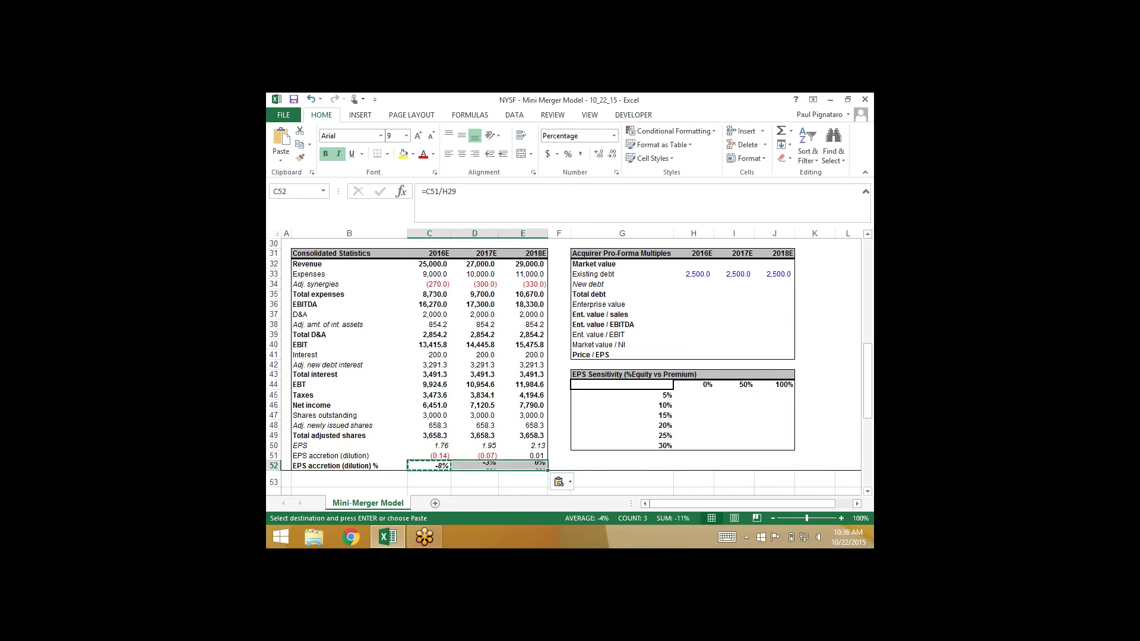
# - Check the cell references of the EPS accretion (dilution) % formulas for 2016E and 2018E in row 52
pyautogui.press('Left')
pyautogui.press('Left')
pyautogui.press('Escape')
pyautogui.press('F2')
pyautogui.press('Escape')
pyautogui.press('Right')
pyautogui.press('Right')
pyautogui.press('F2')
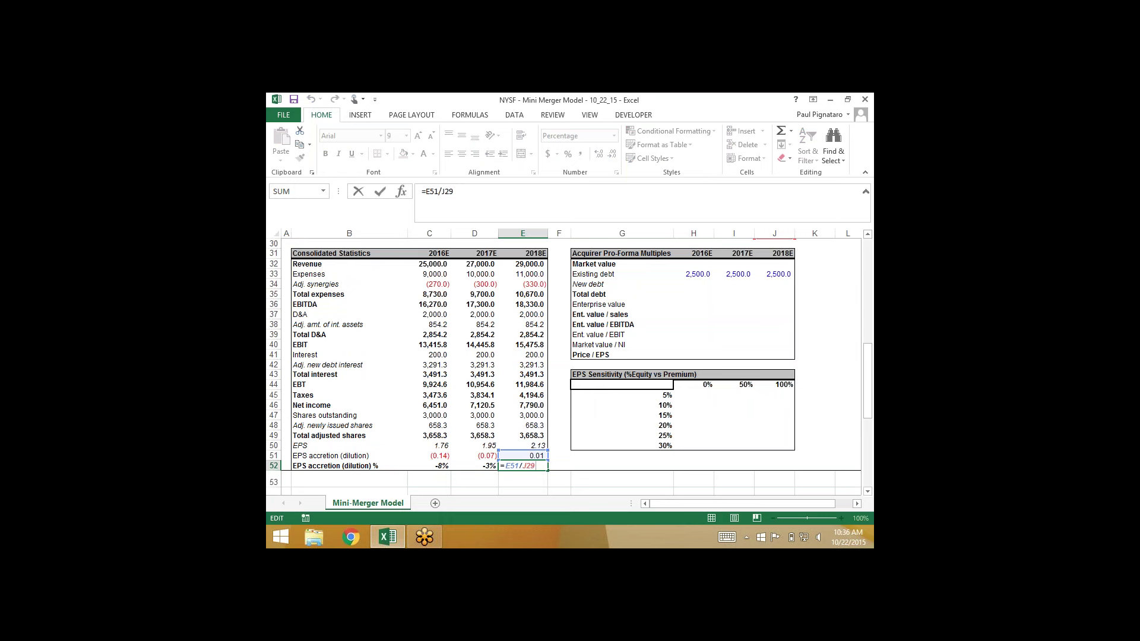
pyautogui.press('Escape')
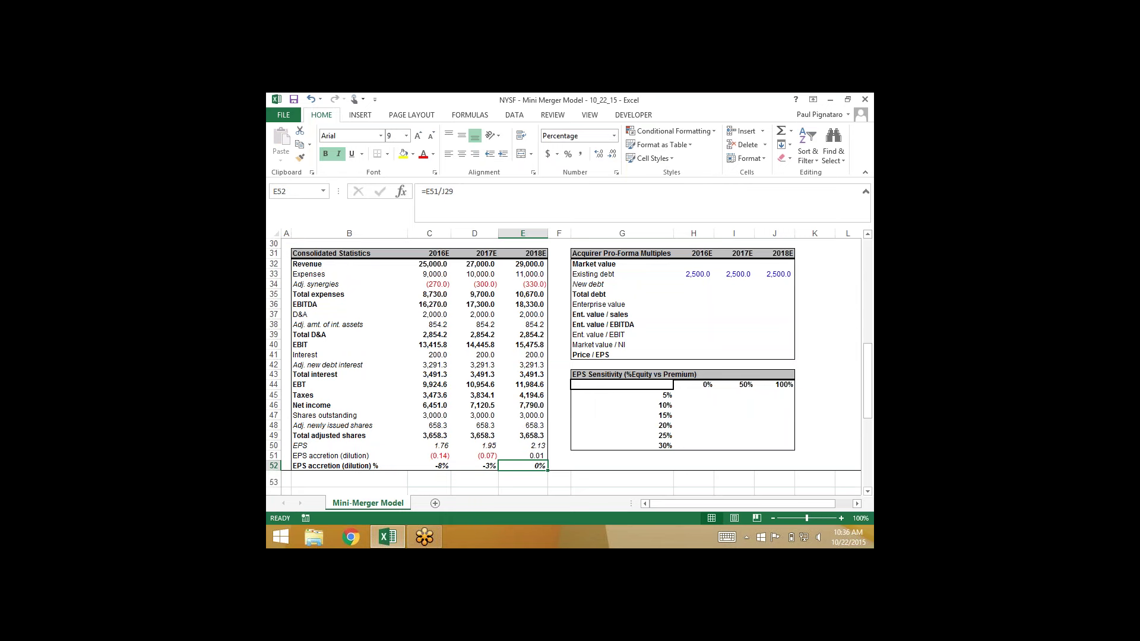
# - Compare the 2016E EPS accretion (dilution) % with the deal considerations, sources and target and acquirer statistics
pyautogui.click(429, 466)
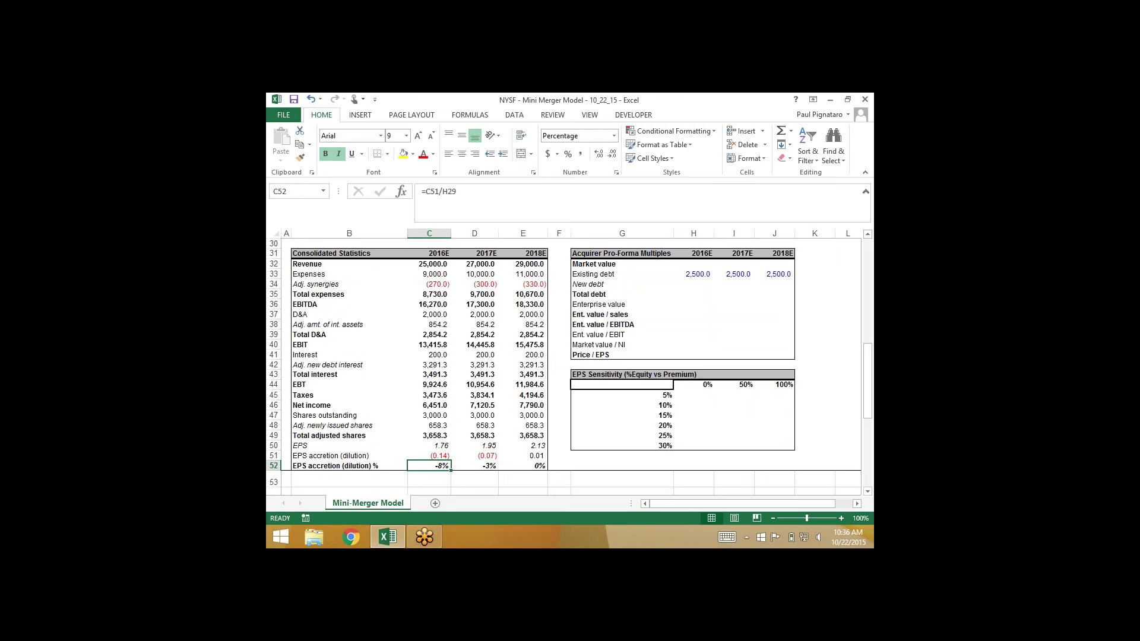
pyautogui.scroll(8, 565, 365)
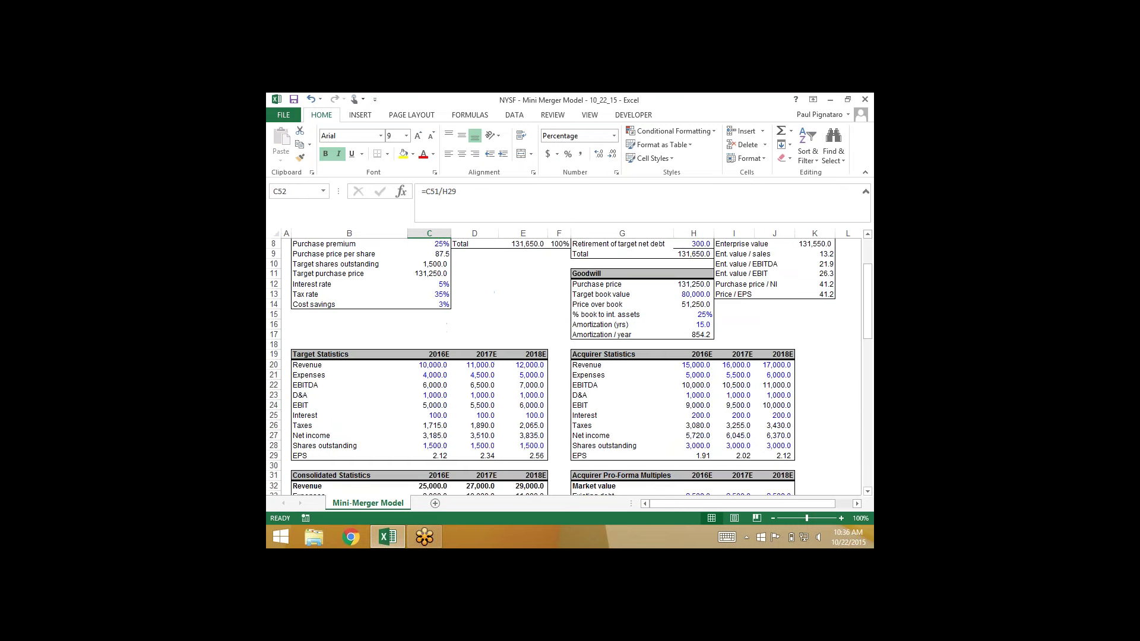
pyautogui.scroll(2, 564, 366)
pyautogui.scroll(-1, 564, 365)
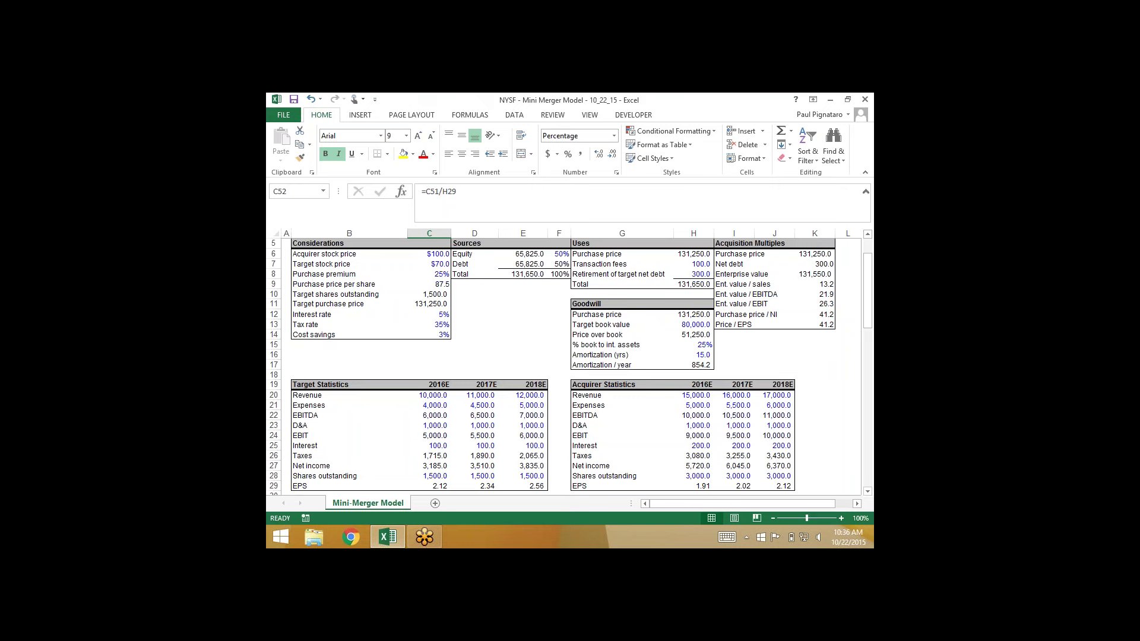
pyautogui.scroll(-9, 564, 365)
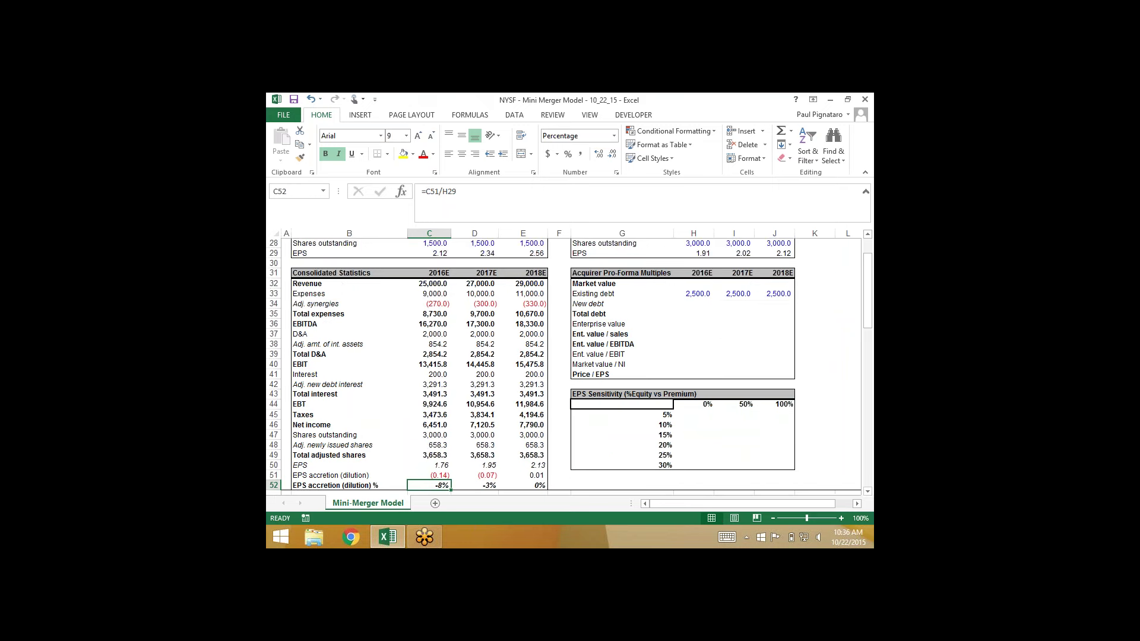
# - Look over the consolidated Expenses formulas across the years and the heading and Market value line of the Acquirer Pro-Forma Multiples
pyautogui.scroll(1, 564, 365)
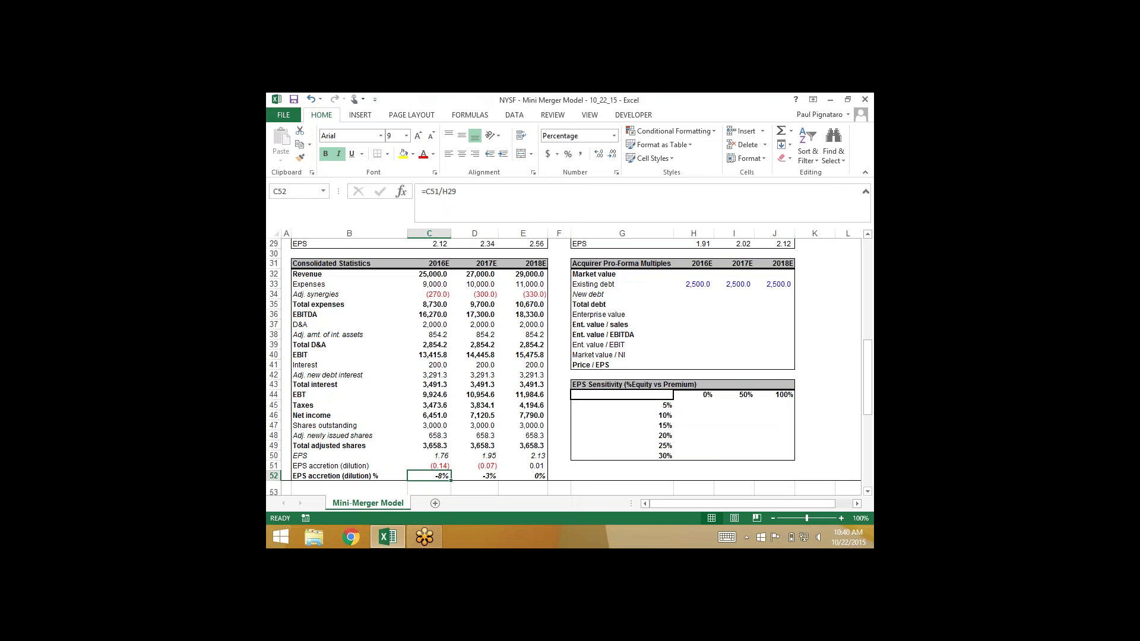
pyautogui.scroll(-2, 564, 365)
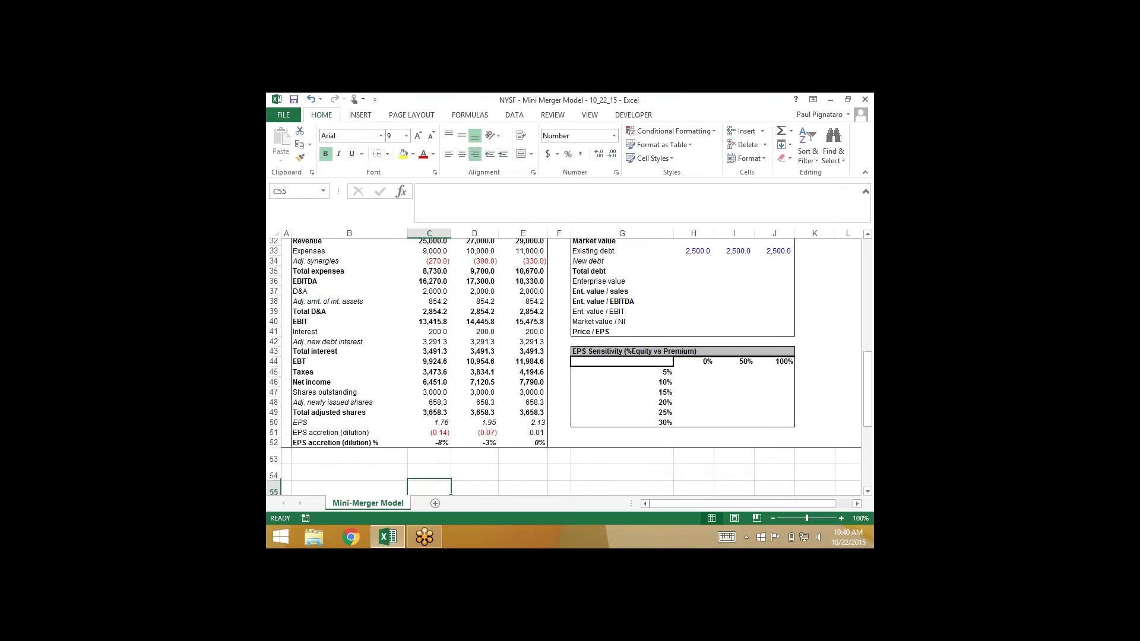
pyautogui.click(429, 244)
pyautogui.scroll(1, 565, 365)
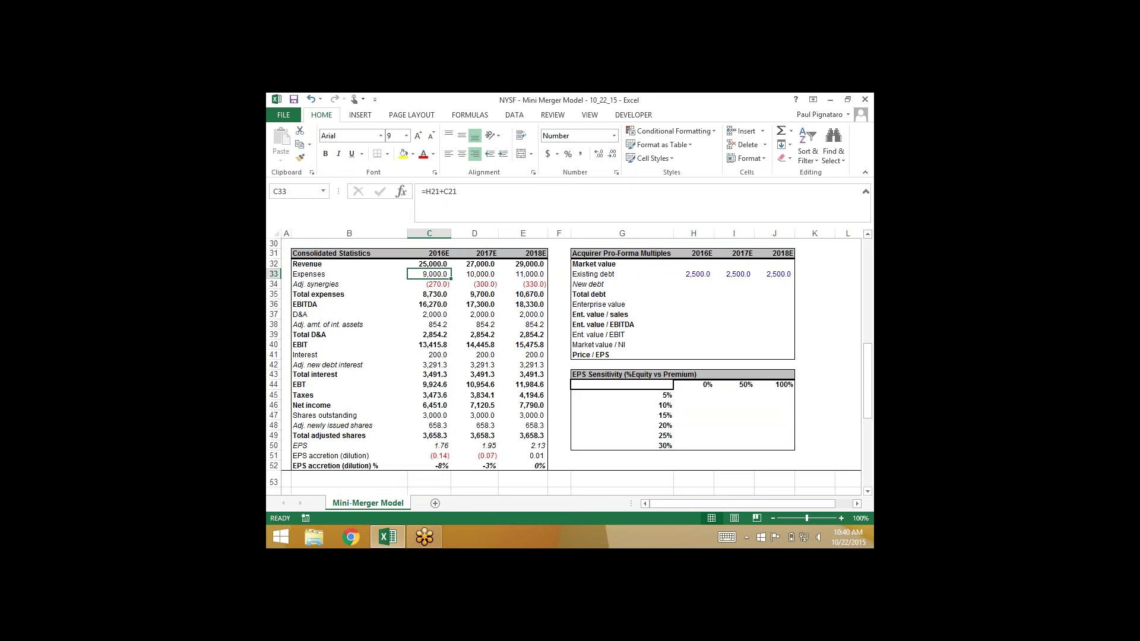
pyautogui.press('Right')
pyautogui.press('Right')
pyautogui.press('Right')
pyautogui.press('Right')
pyautogui.press('Right')
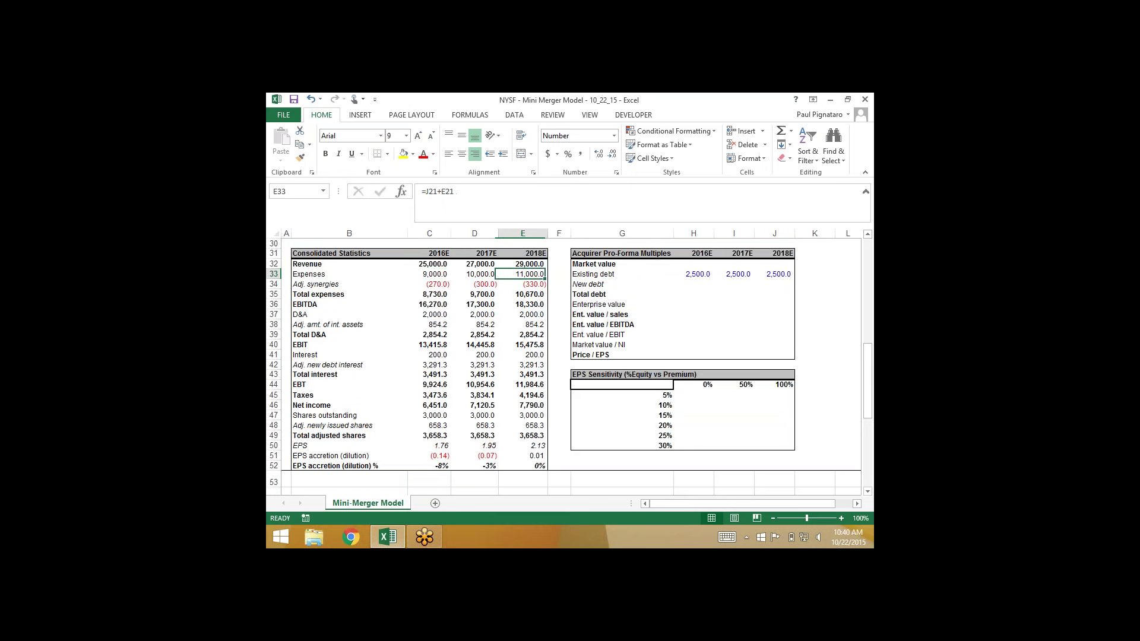
pyautogui.press('Up')
pyautogui.hotkey('ctrl', 'b')
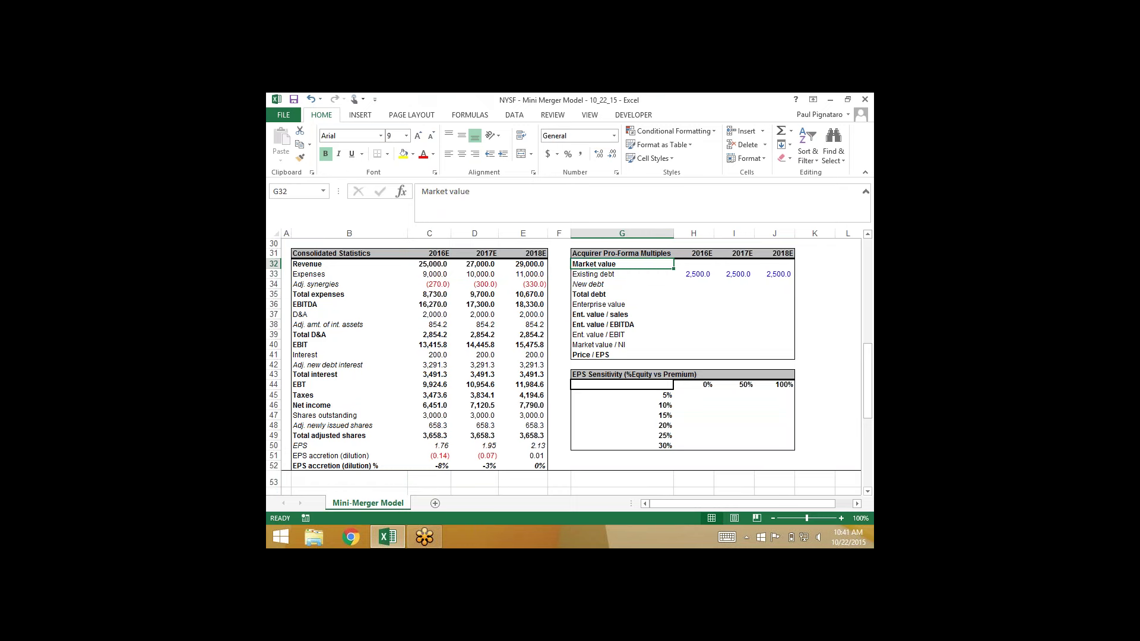
pyautogui.click(622, 253)
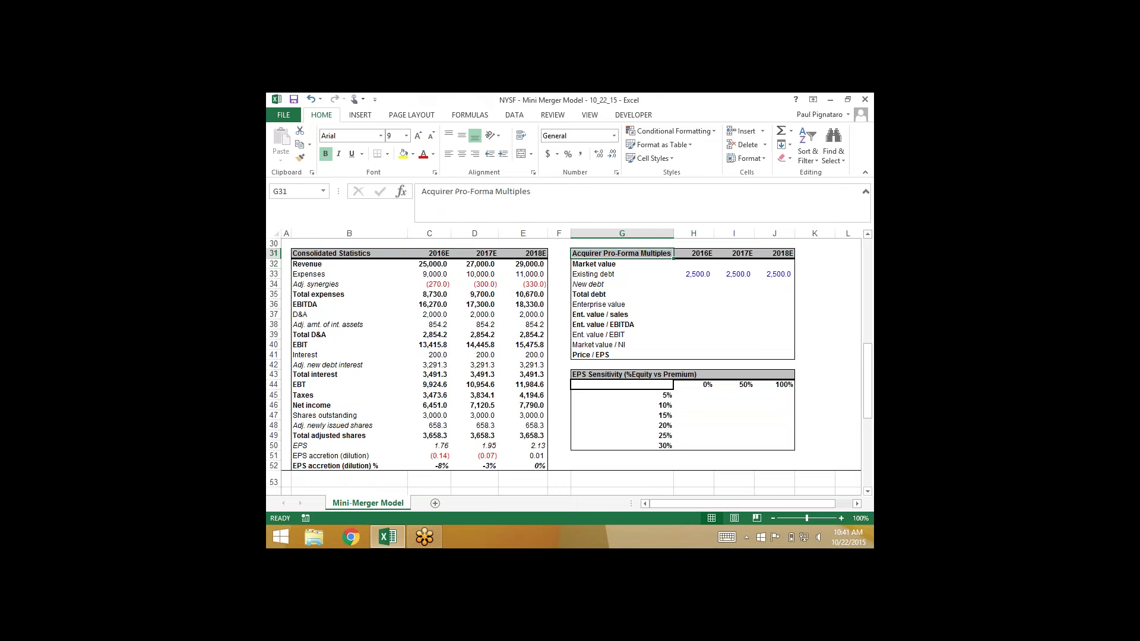
# - Examine the Acquisition Multiples table near the start of the model, including the Purchase price formula in K6
pyautogui.scroll(7, 569, 365)
pyautogui.click(622, 284)
pyautogui.press('Down')
pyautogui.press('Down')
pyautogui.press('Down')
pyautogui.press('Down')
pyautogui.press('Down')
pyautogui.press('Down')
pyautogui.press('Down')
pyautogui.press('Down')
pyautogui.press('Down')
pyautogui.press('Down')
pyautogui.press('Down')
pyautogui.press('Down')
pyautogui.press('Down')
pyautogui.press('Down')
pyautogui.press('Down')
pyautogui.press('Down')
pyautogui.press('Down')
pyautogui.press('Down')
pyautogui.press('Down')
pyautogui.press('Down')
pyautogui.press('Up')
pyautogui.press('Up')
pyautogui.press('Up')
pyautogui.press('Up')
pyautogui.press('Up')
pyautogui.press('Up')
pyautogui.press('Up')
pyautogui.press('Up')
pyautogui.press('Up')
pyautogui.press('Up')
pyautogui.press('Up')
pyautogui.press('Up')
pyautogui.press('Up')
pyautogui.press('Up')
pyautogui.press('Up')
pyautogui.press('Up')
pyautogui.press('Up')
pyautogui.press('Up')
pyautogui.press('Up')
pyautogui.press('Up')
pyautogui.press('Up')
pyautogui.press('Up')
pyautogui.press('Up')
pyautogui.press('Up')
pyautogui.press('Up')
pyautogui.press('Up')
pyautogui.press('Up')
pyautogui.press('Up')
pyautogui.press('Up')
pyautogui.press('Up')
pyautogui.press('Up')
pyautogui.press('Up')
pyautogui.press('Up')
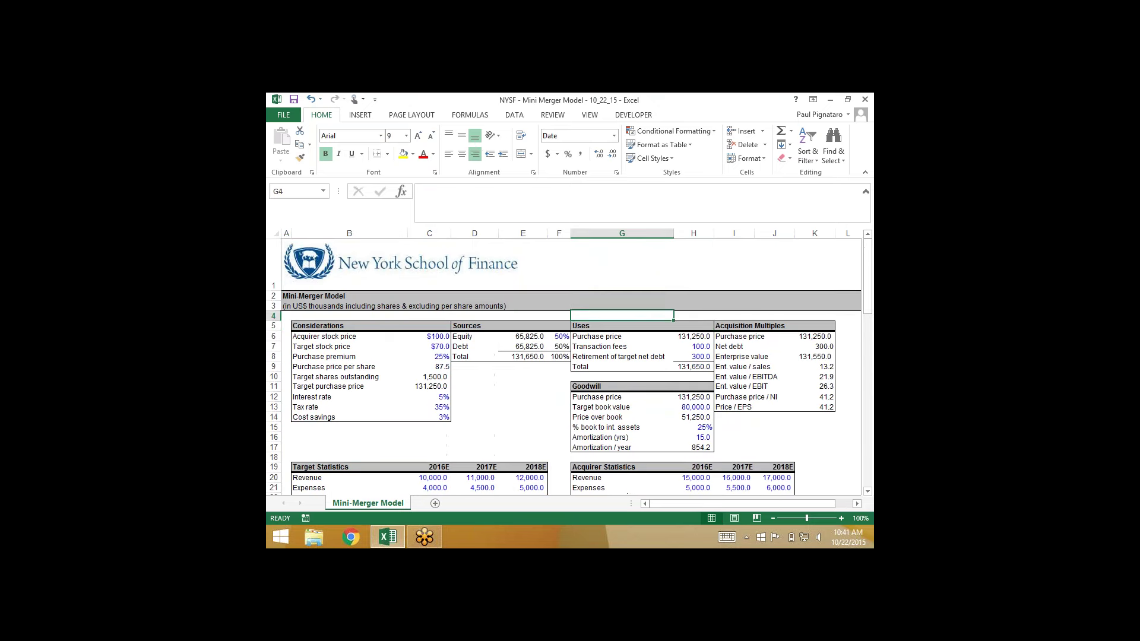
pyautogui.press('Down')
pyautogui.press('Right')
pyautogui.press('Right')
pyautogui.press('Down')
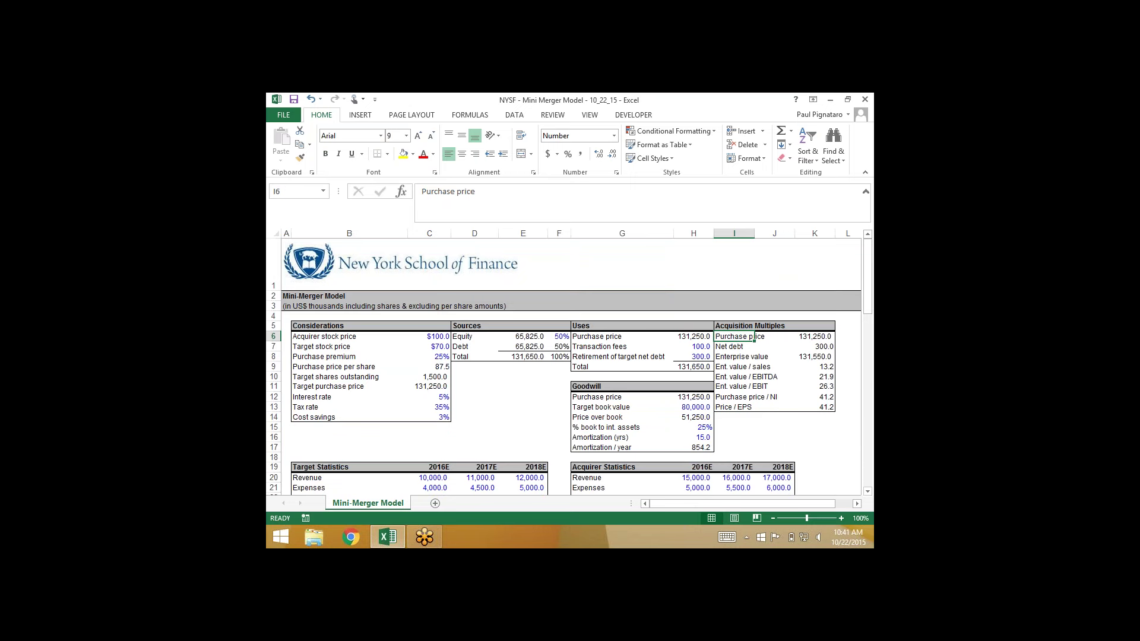
pyautogui.press('Right')
pyautogui.press('Right')
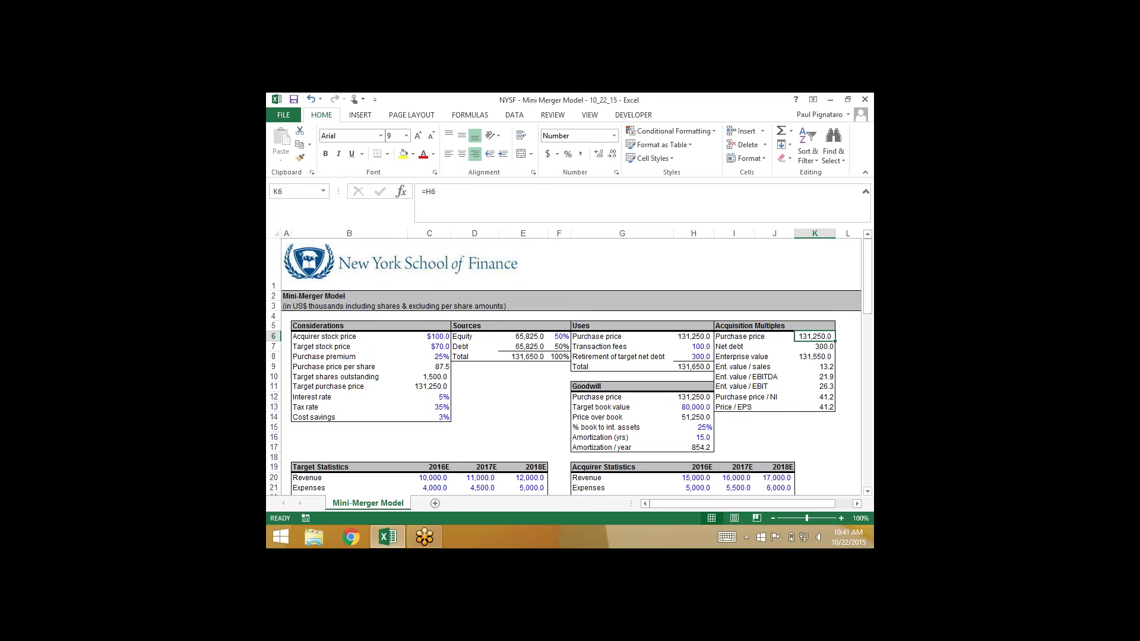
# - Look down the remaining acquisition multiples and return to the Acquirer Pro-Forma Multiples table in row 31
pyautogui.press('Down')
pyautogui.press('Down')
pyautogui.press('Down')
pyautogui.press('Down')
pyautogui.press('Down')
pyautogui.press('Down')
pyautogui.press('Down')
pyautogui.press('Down')
pyautogui.press('Down')
pyautogui.press('Down')
pyautogui.press('Down')
pyautogui.press('Down')
pyautogui.press('Down')
pyautogui.press('Down')
pyautogui.press('Down')
pyautogui.press('Down')
pyautogui.press('Down')
pyautogui.press('Down')
pyautogui.press('Down')
pyautogui.press('Down')
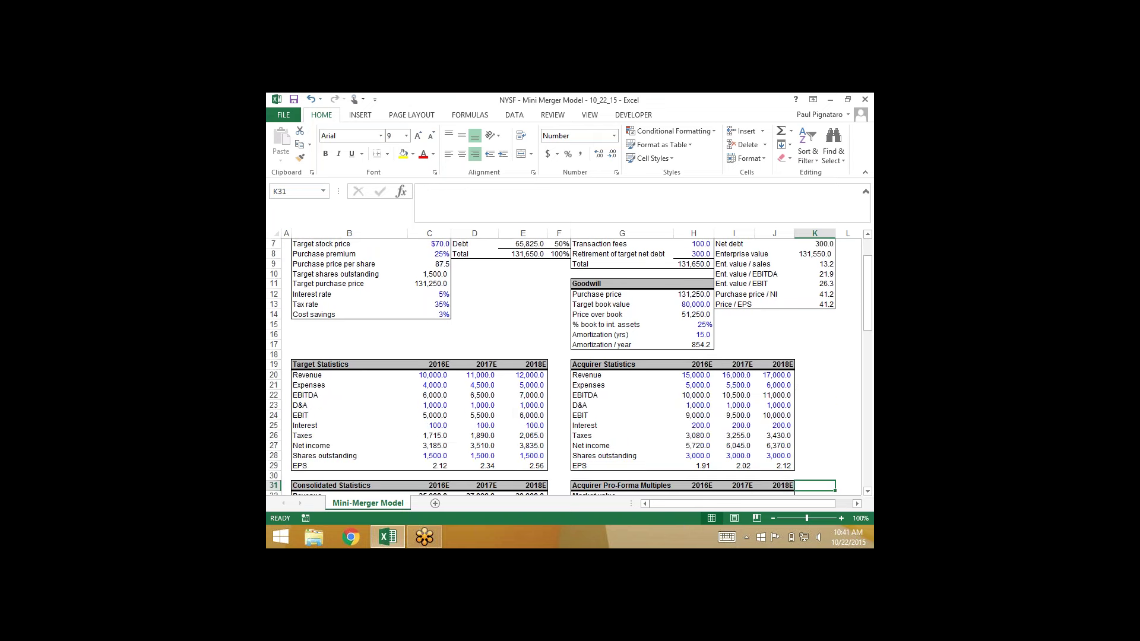
# - Calculate the 2016E Market value in H32 of the Acquirer Pro-Forma Multiples as acquirer stock price times total adjusted shares, =$C$6*C49
pyautogui.scroll(-5, 564, 365)
pyautogui.click(734, 465)
pyautogui.click(734, 345)
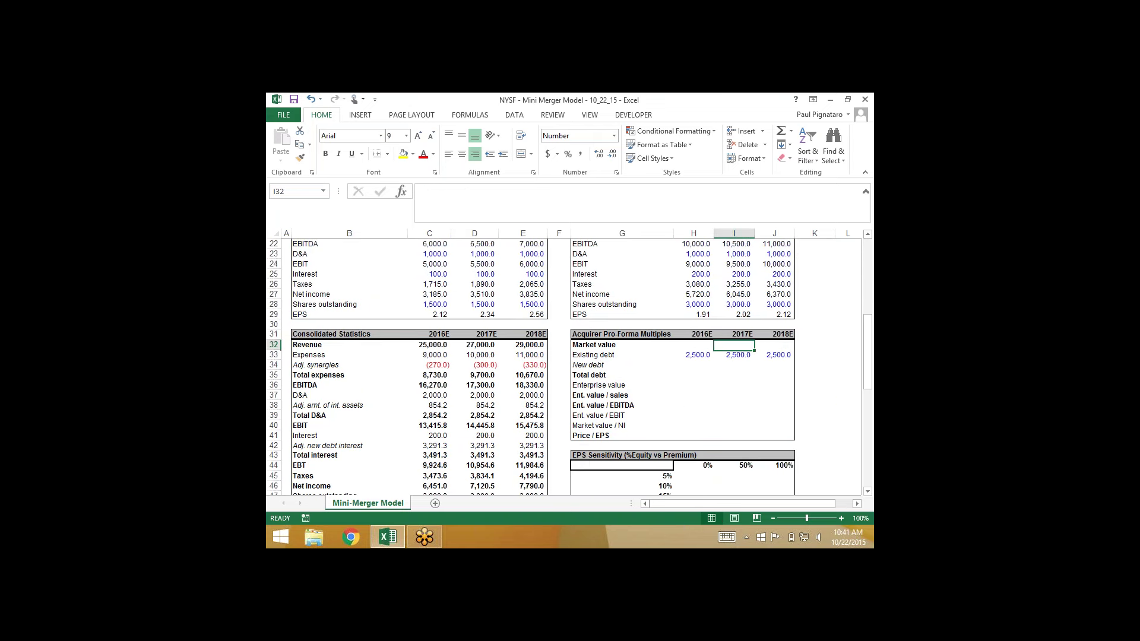
pyautogui.click(694, 345)
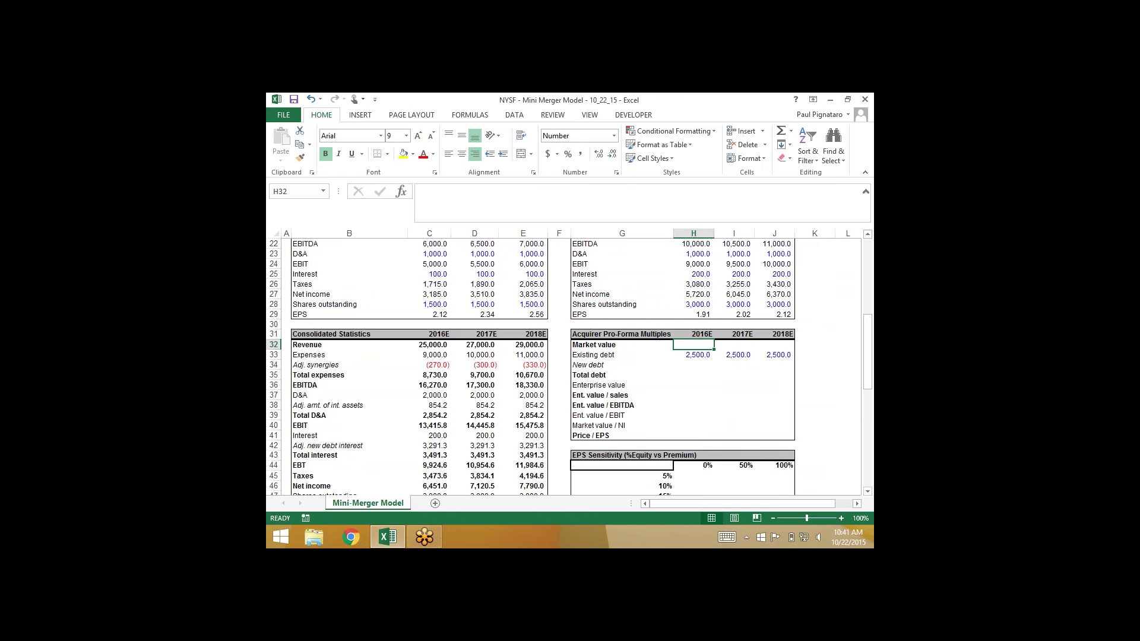
pyautogui.press('Left')
pyautogui.press('Right')
pyautogui.write('=')
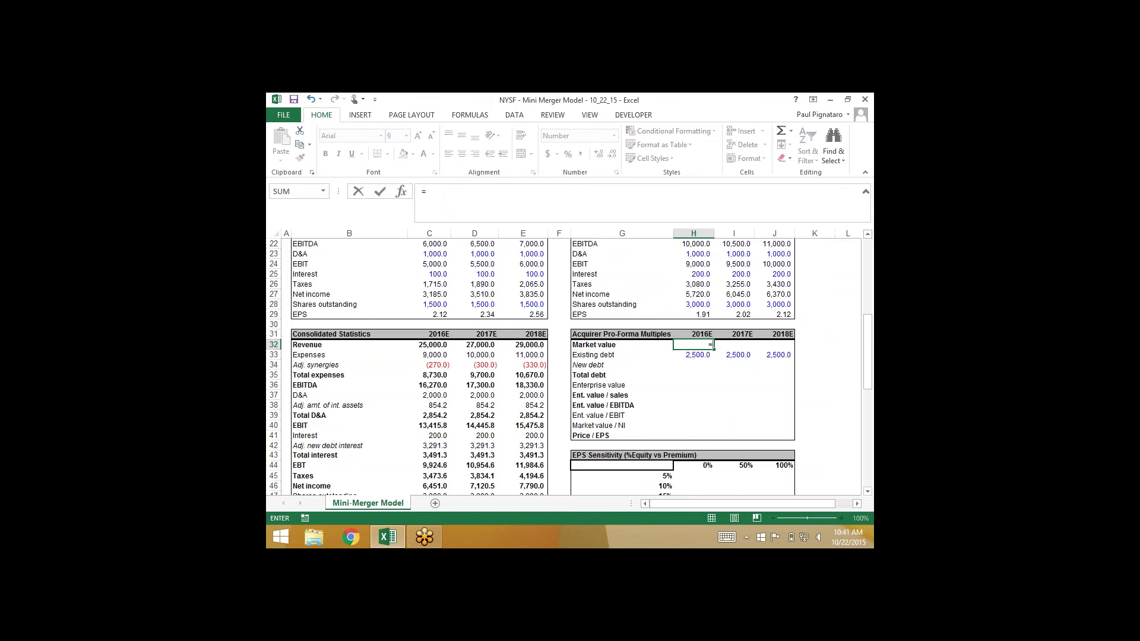
pyautogui.scroll(6, 544, 365)
pyautogui.click(408, 249)
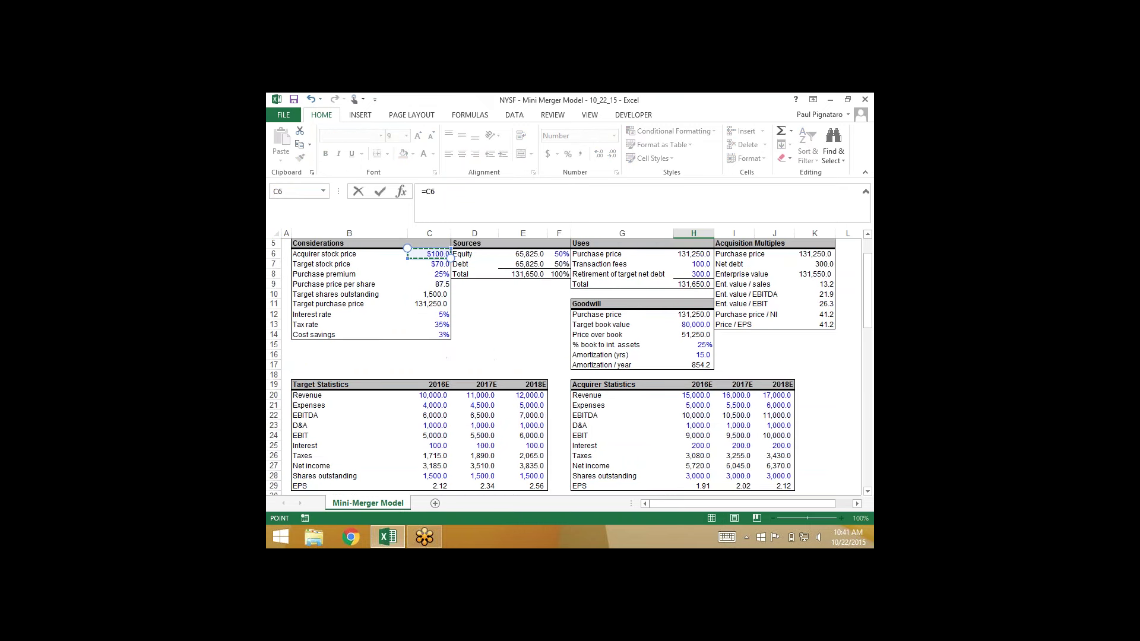
pyautogui.press('F4')
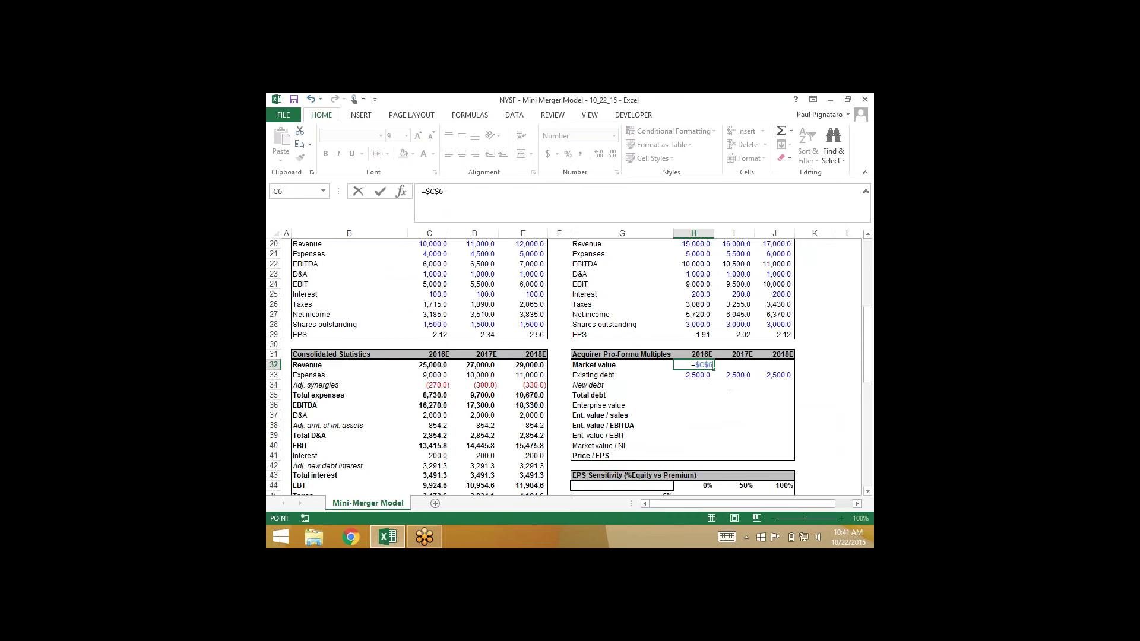
pyautogui.write('*')
pyautogui.scroll(-5, 564, 366)
pyautogui.click(429, 395)
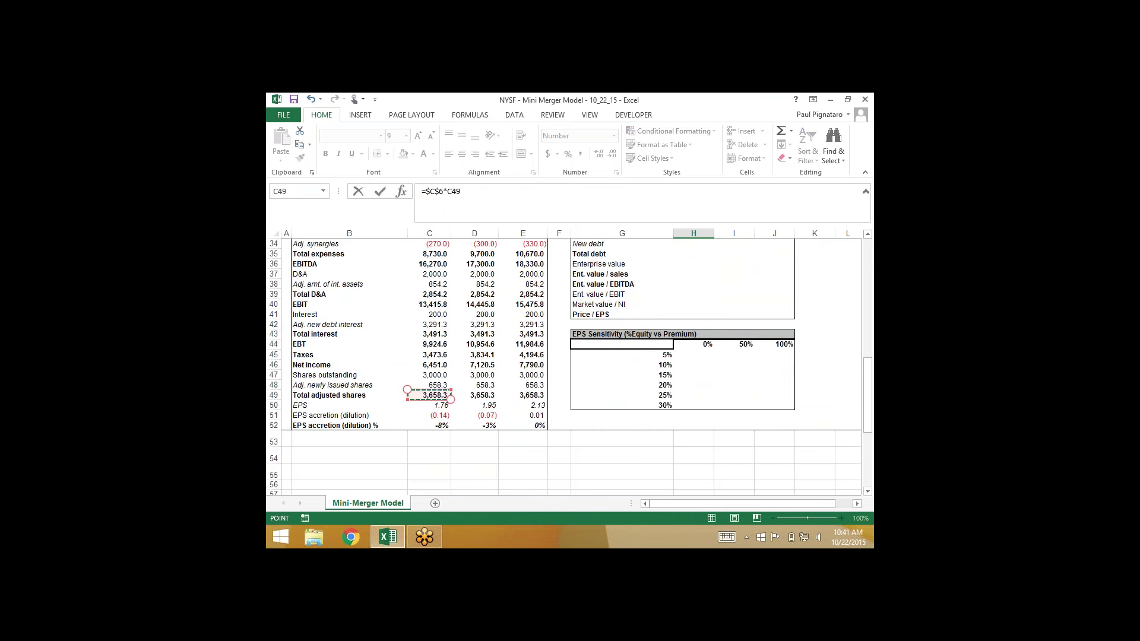
pyautogui.hotkey('ctrl', 'Return')
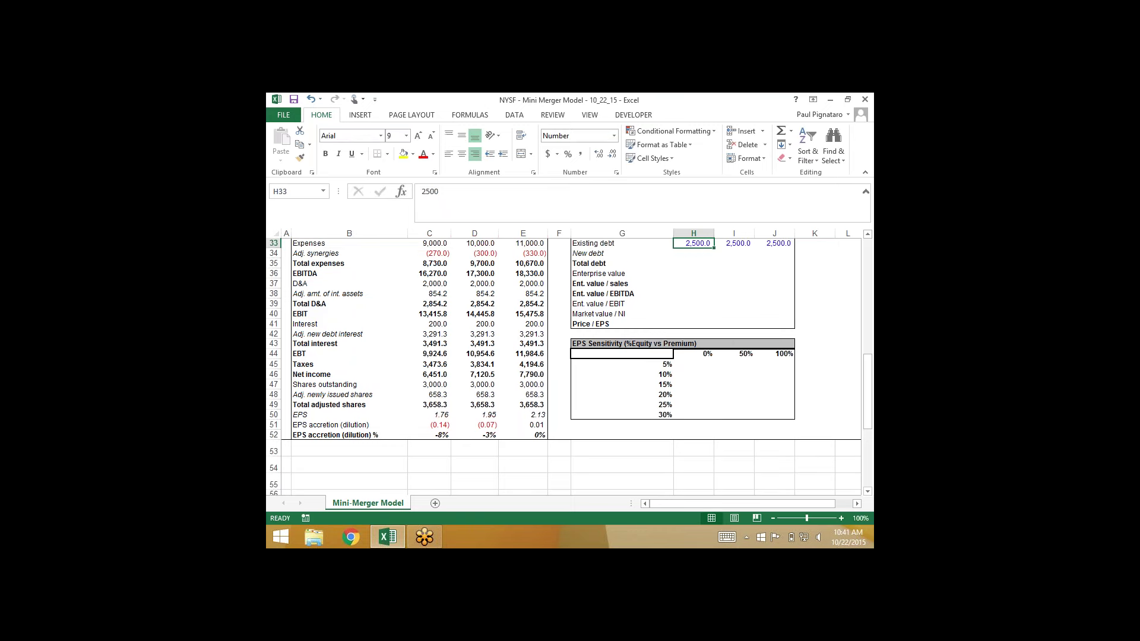
pyautogui.scroll(1, 564, 356)
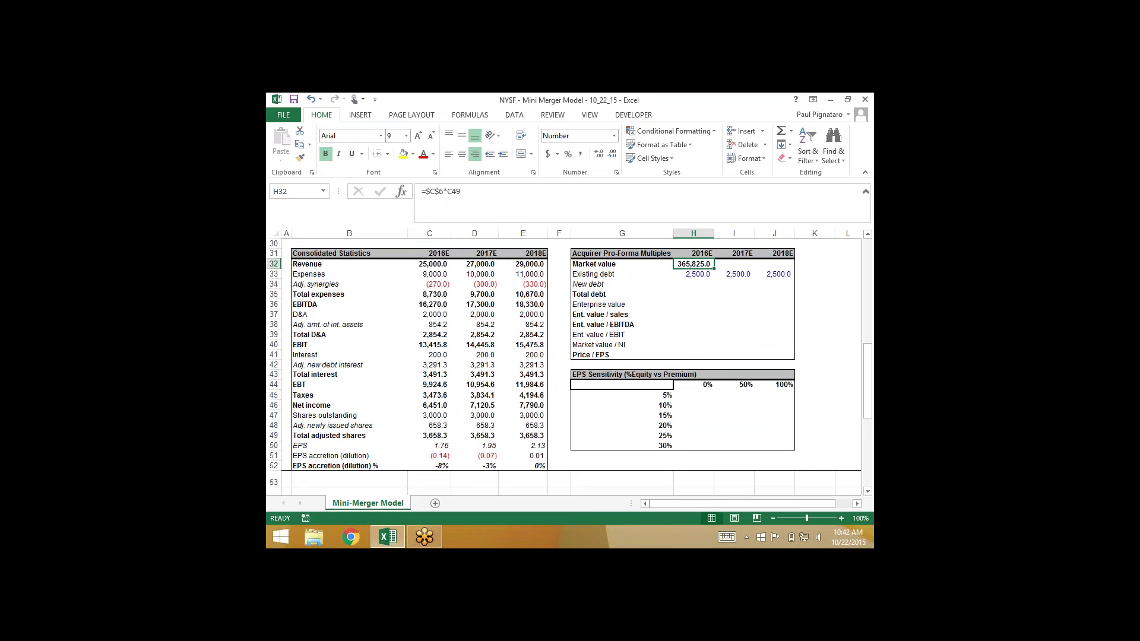
# - Look down the Consolidated Statistics to the EPS accretion (dilution) row and examine its formulas
pyautogui.press('Left')
pyautogui.press('Left')
pyautogui.press('Left')
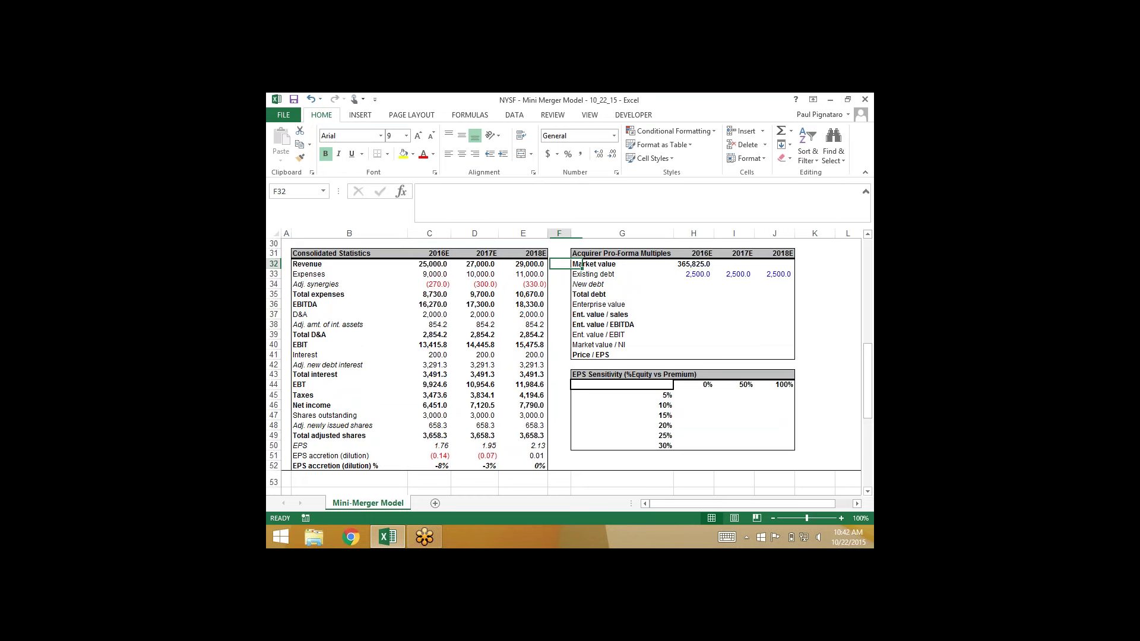
pyautogui.press('Down')
pyautogui.press('Down')
pyautogui.press('Down')
pyautogui.press('Down')
pyautogui.press('Down')
pyautogui.press('Down')
pyautogui.press('Down')
pyautogui.press('Down')
pyautogui.press('Down')
pyautogui.press('Down')
pyautogui.press('Down')
pyautogui.press('Down')
pyautogui.press('Down')
pyautogui.press('Down')
pyautogui.press('Down')
pyautogui.press('Down')
pyautogui.press('Down')
pyautogui.press('Down')
pyautogui.press('Down')
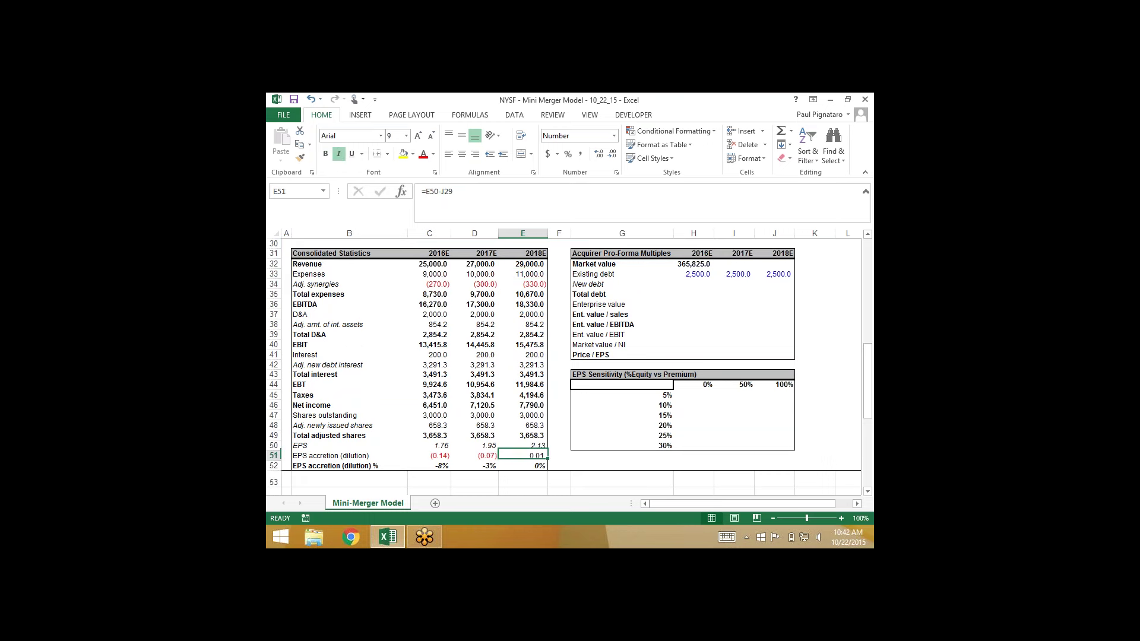
pyautogui.press('Left')
pyautogui.press('Left')
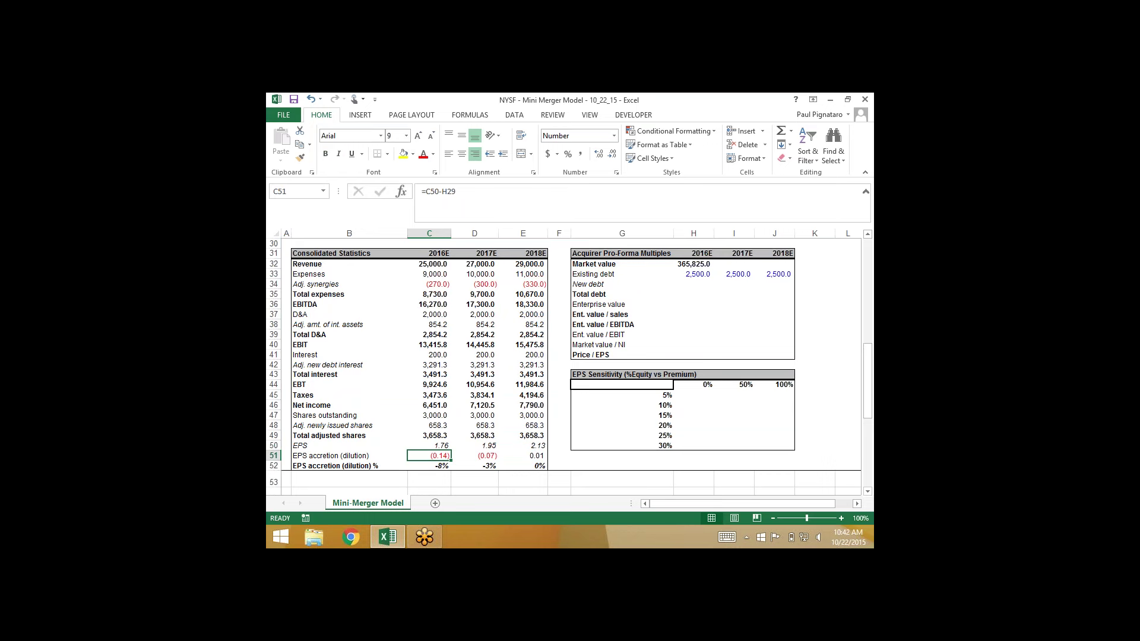
# - Copy the 2016E Market value formula across to 2017E and 2018E, pasting formulas only
pyautogui.click(694, 263)
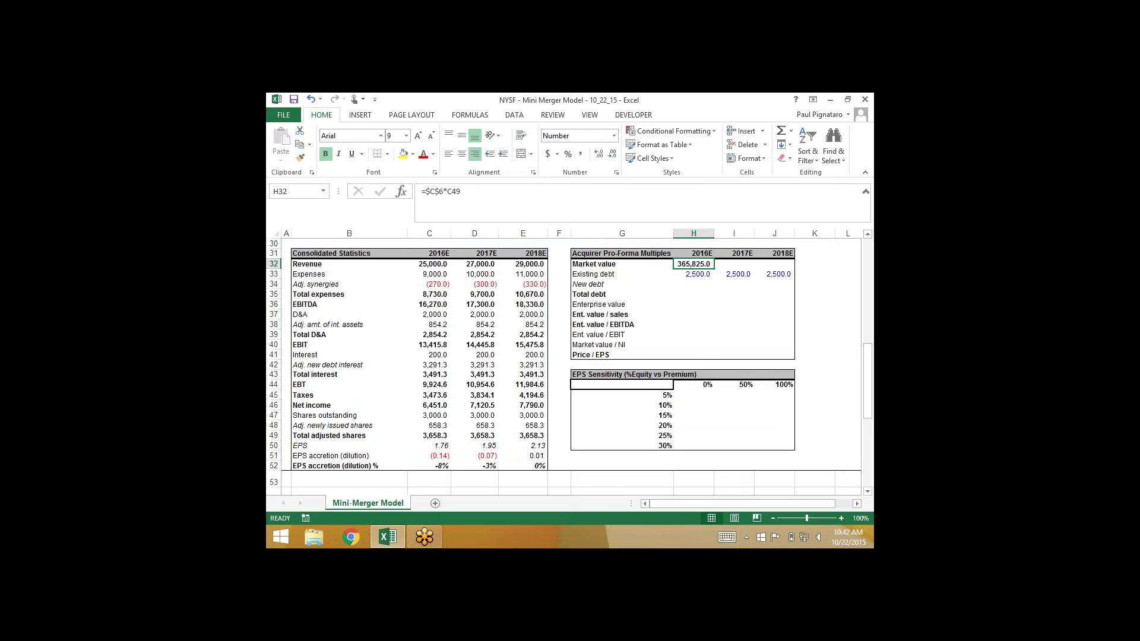
pyautogui.hotkey('ctrl', 'c')
pyautogui.hotkey('shift', 'Right')
pyautogui.hotkey('shift', 'Right')
pyautogui.hotkey('alt', 'e')
pyautogui.press('s')
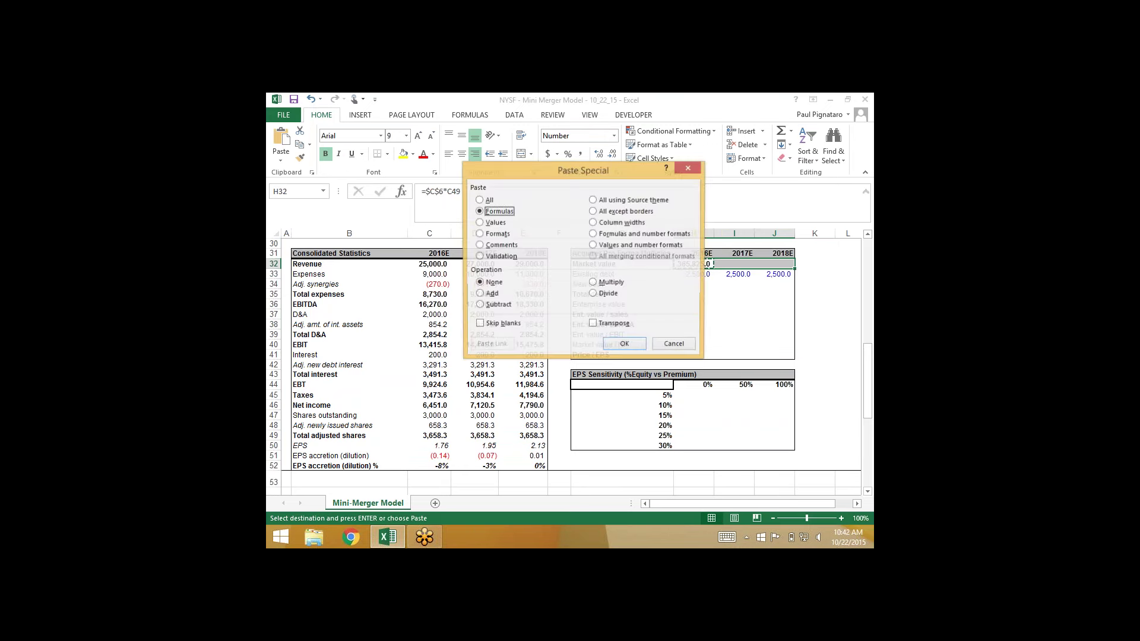
pyautogui.press('f')
pyautogui.press('Return')
# - Look over the 2016E column of the Consolidated Statistics from Total expenses down to EPS accretion (dilution)
pyautogui.press('Down')
pyautogui.press('Down')
pyautogui.press('Left')
pyautogui.press('Left')
pyautogui.press('Left')
pyautogui.press('Left')
pyautogui.press('Left')
pyautogui.press('Down')
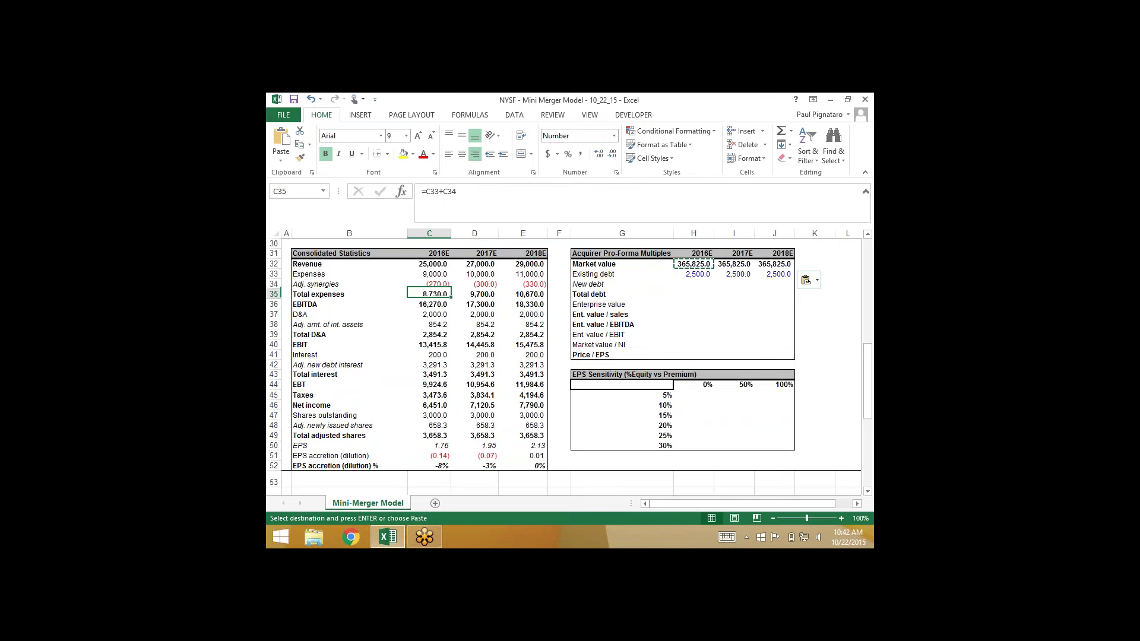
pyautogui.press('Down')
pyautogui.press('Down')
pyautogui.press('Down')
pyautogui.press('Down')
pyautogui.press('Down')
pyautogui.press('Down')
pyautogui.press('Down')
pyautogui.press('Down')
pyautogui.press('Down')
pyautogui.press('Down')
pyautogui.press('Down')
pyautogui.press('Down')
pyautogui.press('Down')
pyautogui.press('Down')
pyautogui.press('Down')
pyautogui.press('Down')
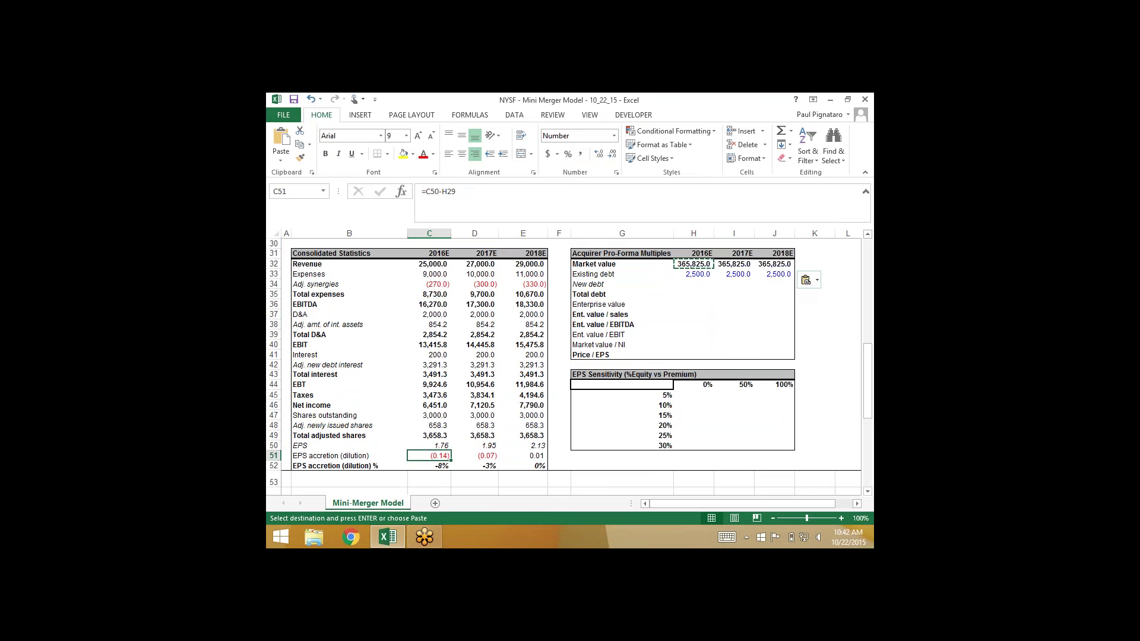
# - Examine the Total adjusted shares row across the years and the 2016E EPS accretion (dilution) formula
pyautogui.press('Up')
pyautogui.press('Up')
pyautogui.press('Up')
pyautogui.press('Up')
pyautogui.press('Up')
pyautogui.press('Up')
pyautogui.press('Up')
pyautogui.press('Up')
pyautogui.press('Up')
pyautogui.press('Up')
pyautogui.press('Up')
pyautogui.press('Up')
pyautogui.press('Up')
pyautogui.press('Up')
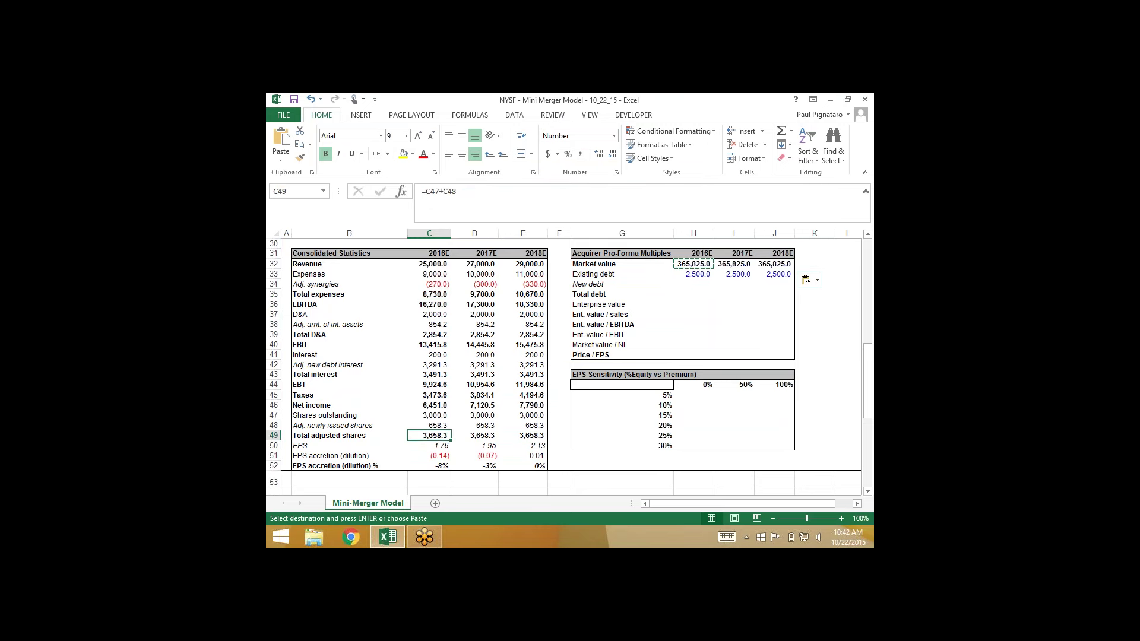
pyautogui.press('Right')
pyautogui.press('Right')
pyautogui.press('Right')
pyautogui.press('Right')
pyautogui.press('Left')
pyautogui.press('Left')
pyautogui.press('Left')
pyautogui.press('Left')
pyautogui.press('Down')
pyautogui.press('Down')
pyautogui.press('Down')
pyautogui.press('Down')
pyautogui.press('Down')
pyautogui.press('Down')
pyautogui.press('Down')
pyautogui.press('Down')
pyautogui.press('Down')
pyautogui.press('Down')
pyautogui.press('Down')
pyautogui.press('Down')
pyautogui.press('Down')
pyautogui.press('Down')
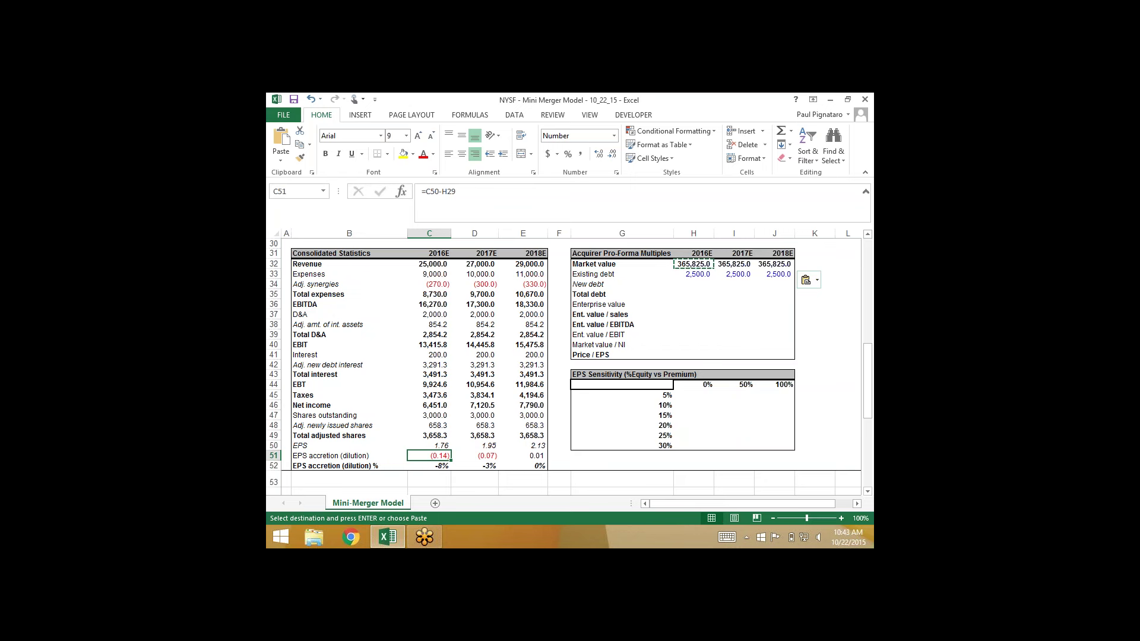
# - Link the 2016E New debt in H34 to the Debt amount in the Sources table with the absolute reference =$E$7
pyautogui.click(694, 273)
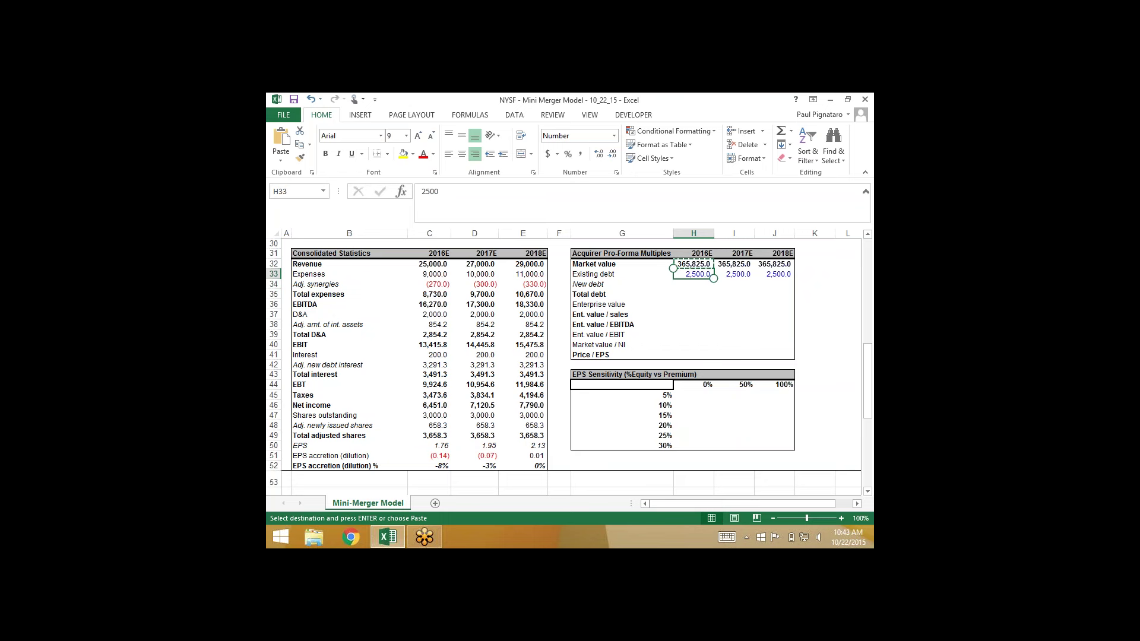
pyautogui.click(694, 284)
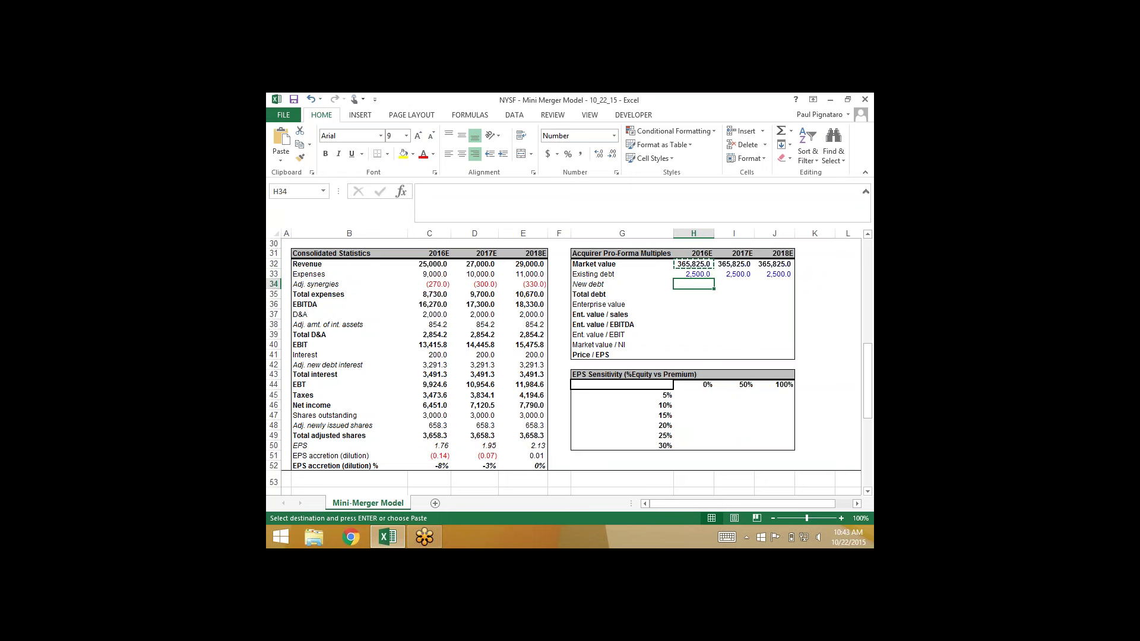
pyautogui.write('=')
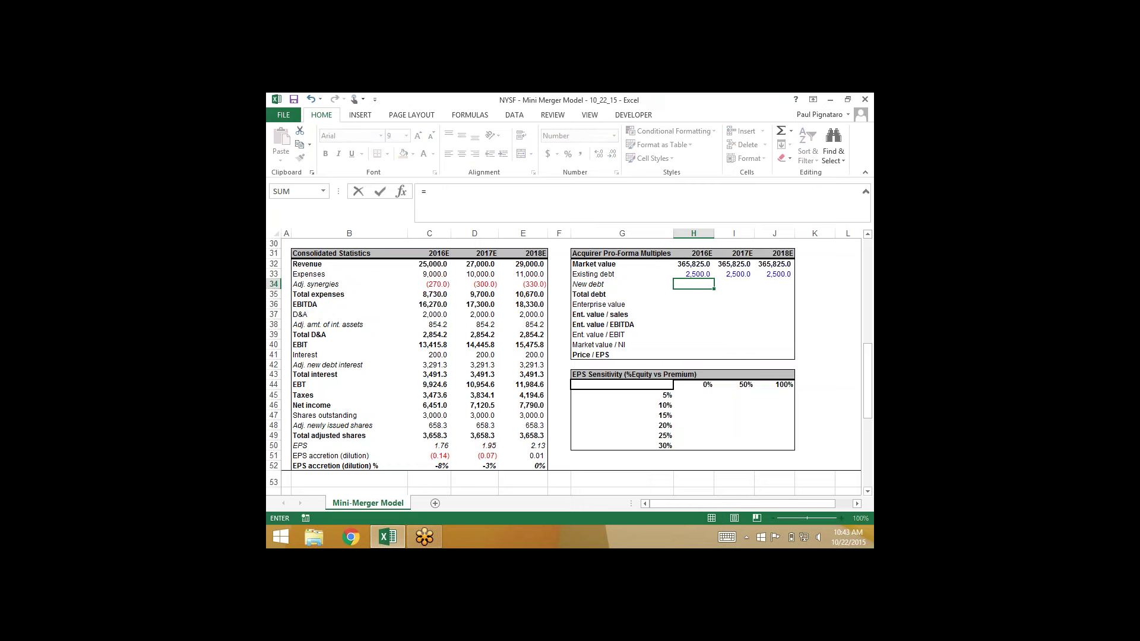
pyautogui.scroll(7, 573, 368)
pyautogui.scroll(2, 564, 365)
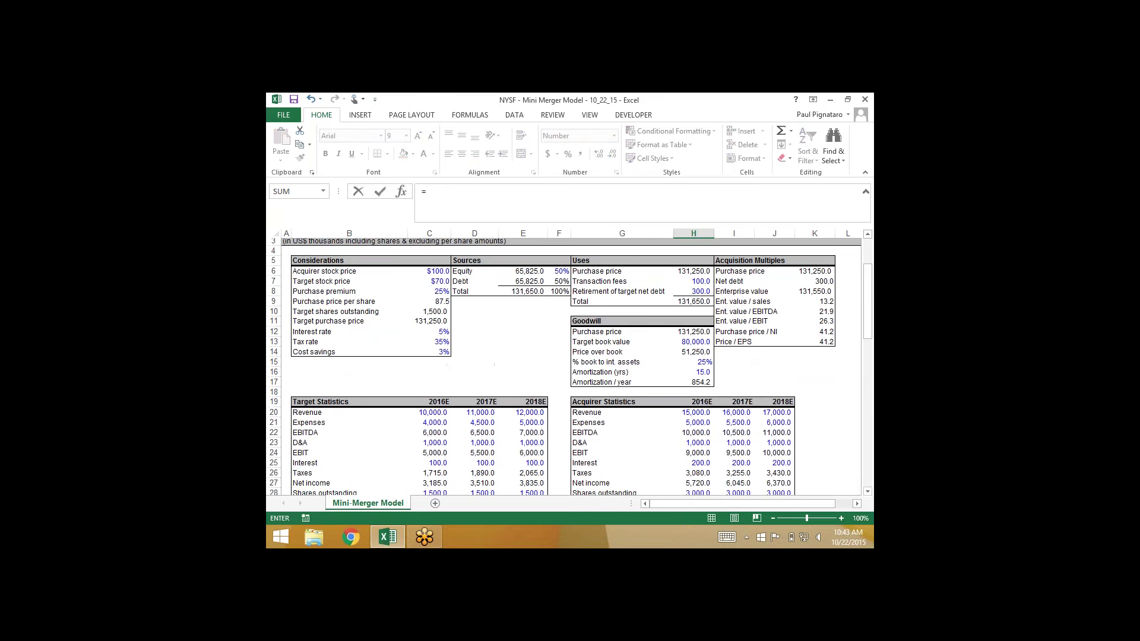
pyautogui.click(523, 284)
pyautogui.hotkey('ctrl', 'Return')
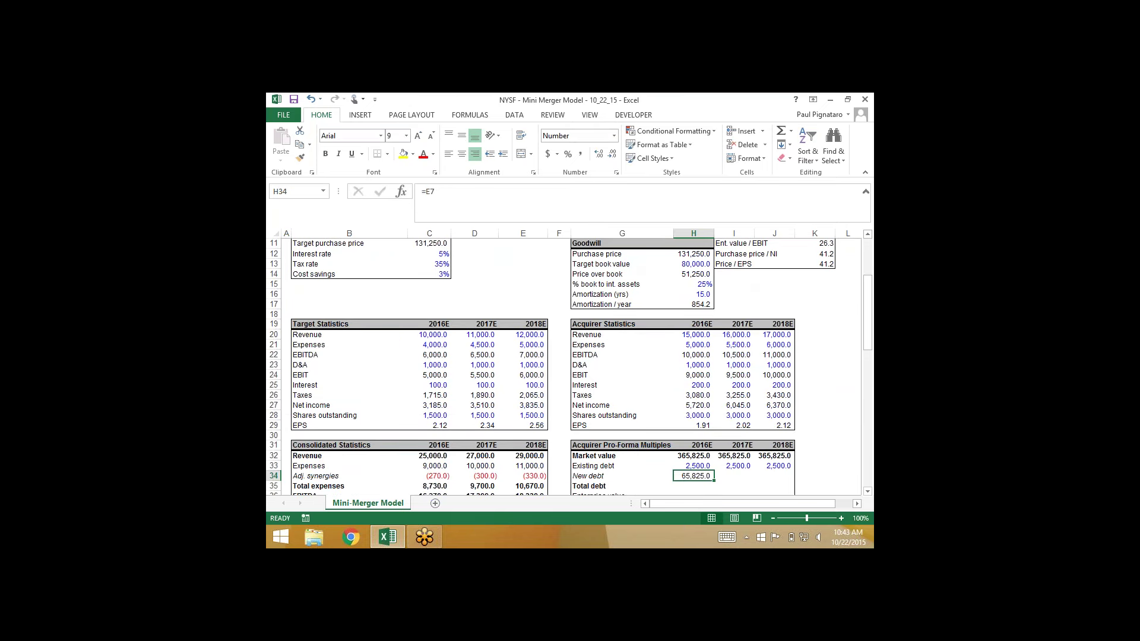
pyautogui.press('F2')
pyautogui.press('F4')
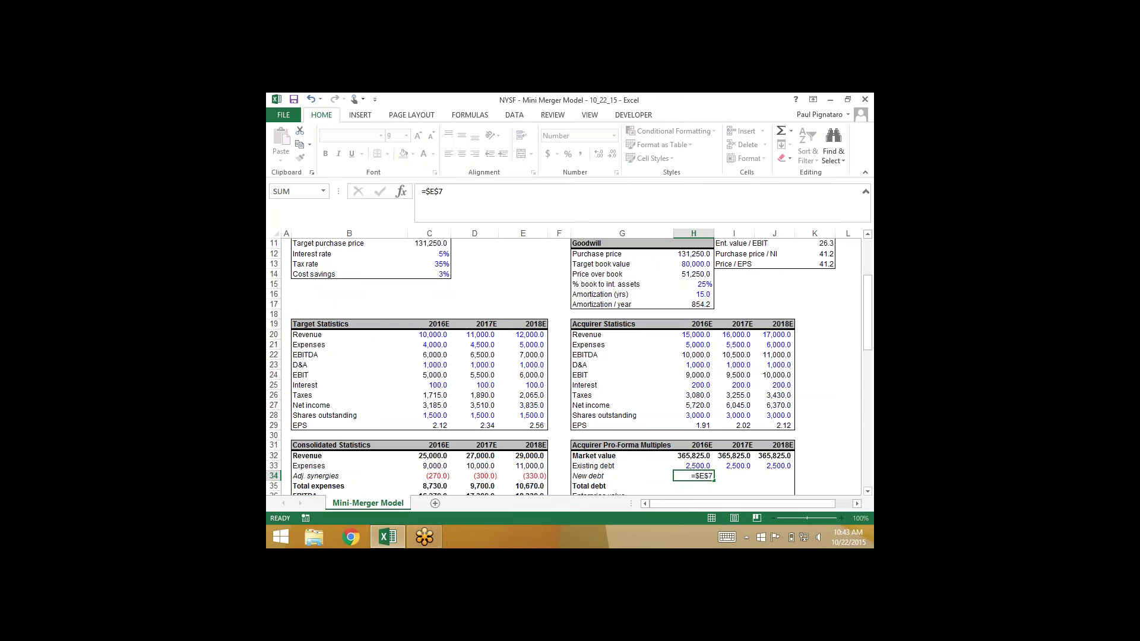
pyautogui.hotkey('ctrl', 'Return')
# - Copy the 2016E New debt formula across to 2017E and 2018E, pasting formulas only
pyautogui.hotkey('ctrl', 'c')
pyautogui.hotkey('shift', 'Right')
pyautogui.hotkey('shift', 'Right')
pyautogui.hotkey('alt', 'e')
pyautogui.press('s')
pyautogui.press('f')
pyautogui.press('Return')
# - Calculate the 2016E Total debt in H35 as existing debt plus new debt, =H33+H34
pyautogui.press('Down')
pyautogui.press('Down')
pyautogui.scroll(-1, 569, 367)
pyautogui.press('Up')
pyautogui.write('=')
pyautogui.press('Up')
pyautogui.press('Up')
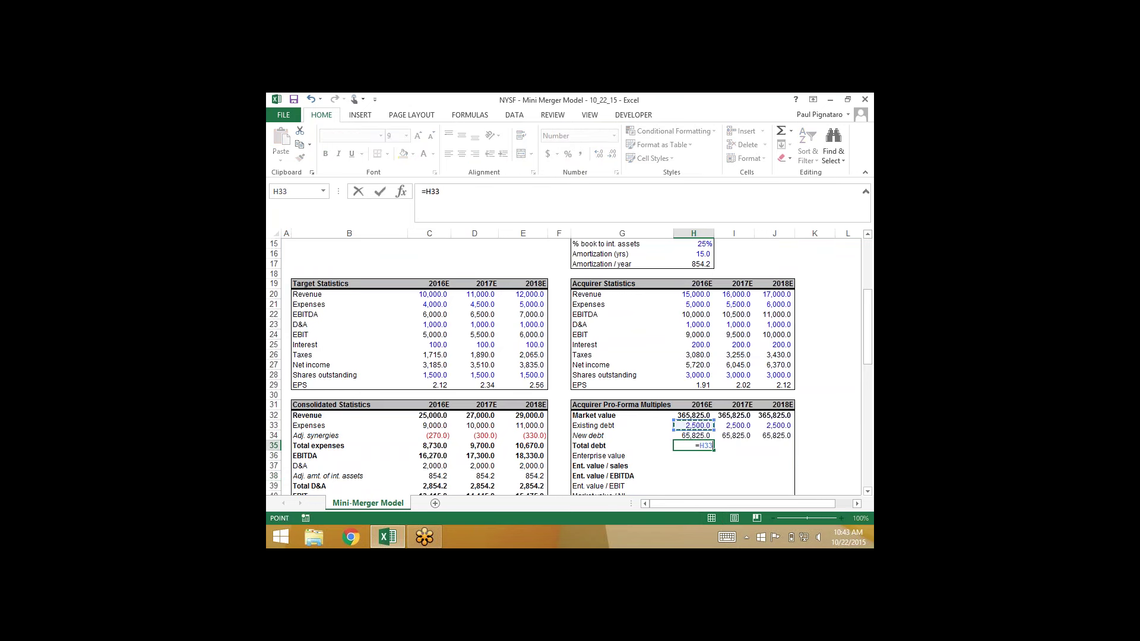
pyautogui.write('+')
pyautogui.press('Up')
pyautogui.hotkey('ctrl', 'Return')
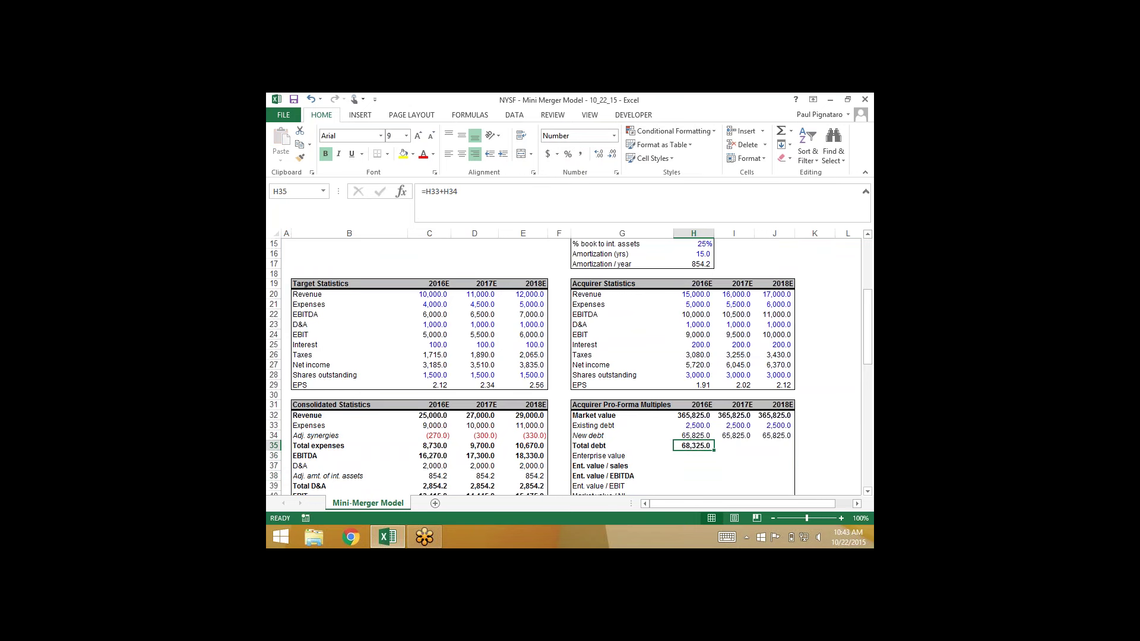
# - Copy the 2016E Total debt formula across to 2017E and 2018E, pasting formulas only
pyautogui.hotkey('ctrl', 'c')
pyautogui.hotkey('shift', 'Right')
pyautogui.hotkey('shift', 'Right')
pyautogui.hotkey('ctrl', 'alt', 'v')
pyautogui.press('f')
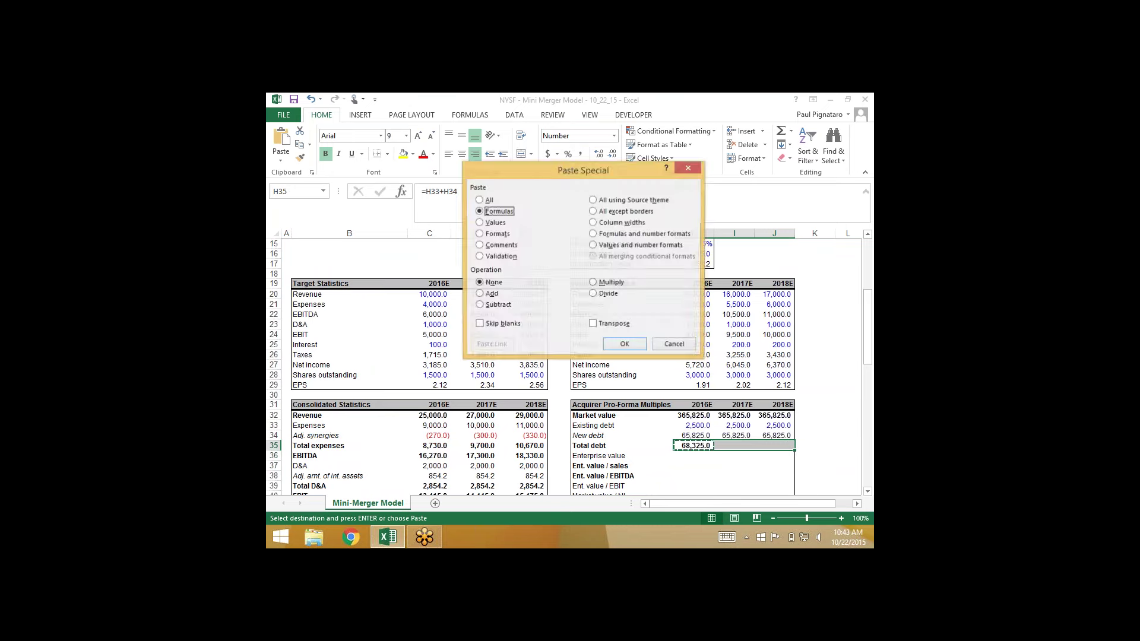
pyautogui.press('Return')
# - Look over the empty 2016E Enterprise value and multiple rows below Total debt, down to the EPS Sensitivity table and back
pyautogui.press('Left')
pyautogui.press('Down')
pyautogui.press('Down')
pyautogui.press('Down')
pyautogui.press('Down')
pyautogui.press('Down')
pyautogui.press('Down')
pyautogui.press('Down')
pyautogui.press('Down')
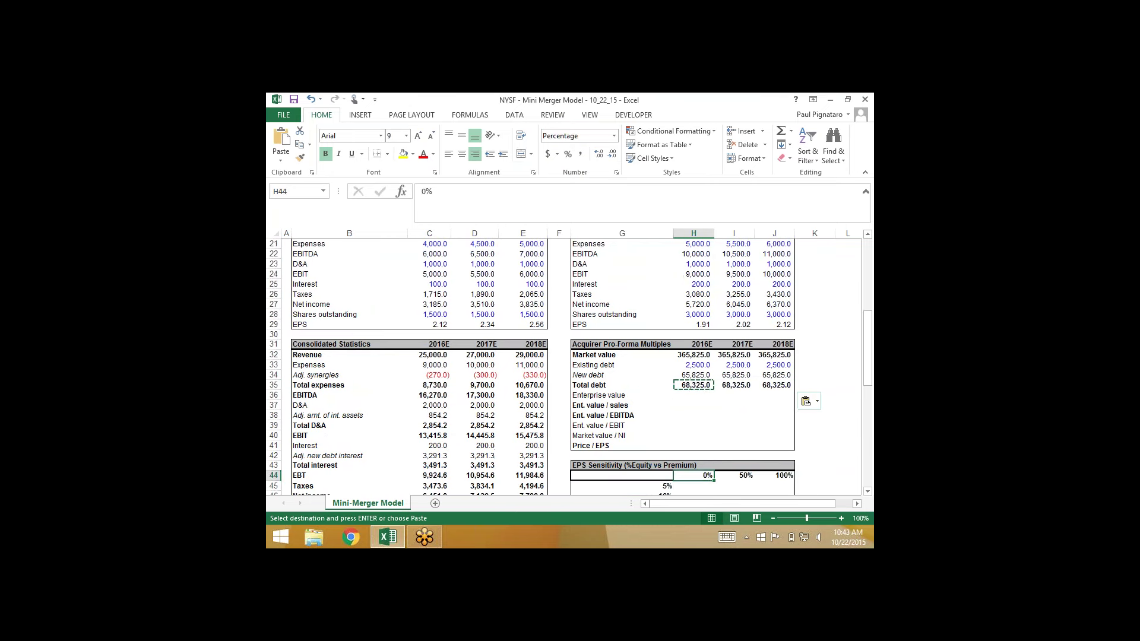
pyautogui.press('Up')
pyautogui.press('Up')
pyautogui.press('Up')
pyautogui.press('Up')
pyautogui.press('Up')
pyautogui.press('Up')
pyautogui.press('Up')
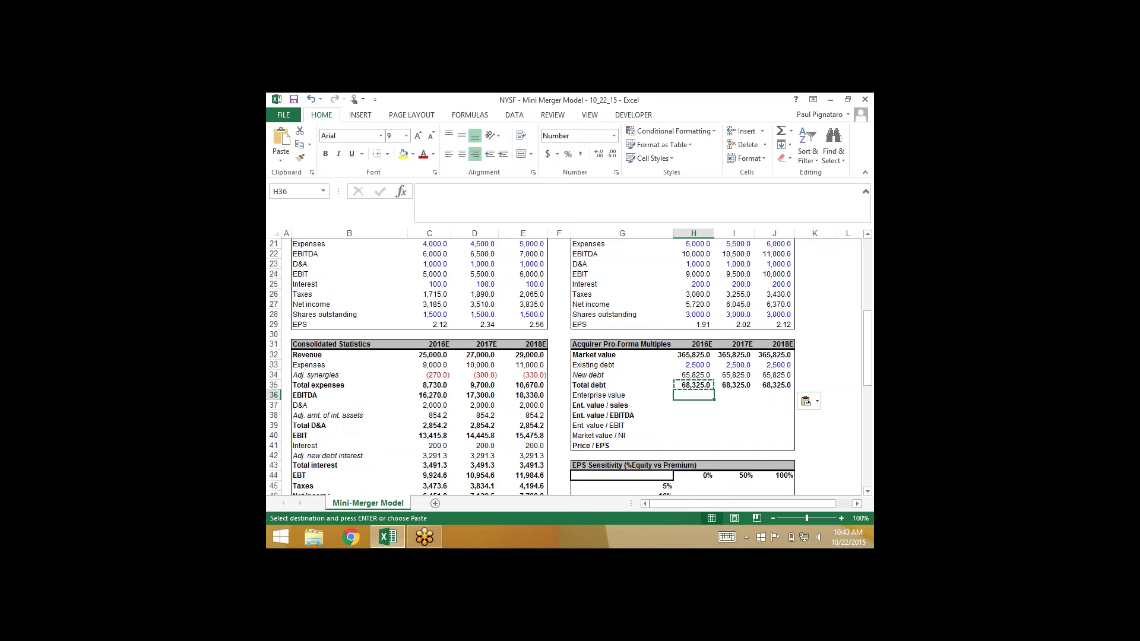
pyautogui.press('Down')
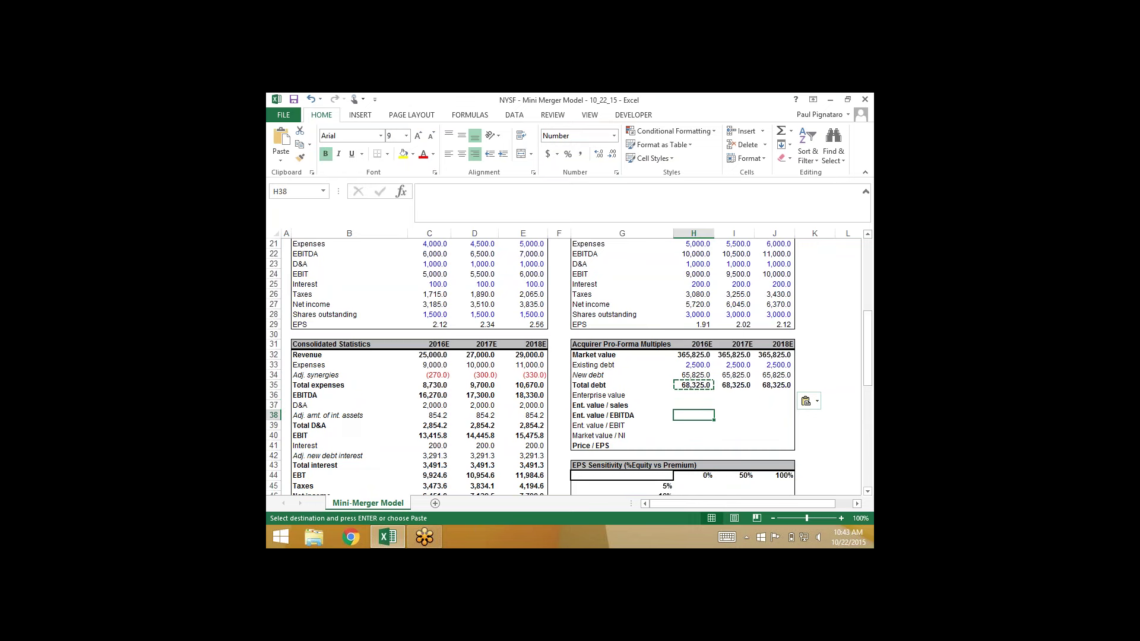
# - Look over the empty multiple rows down to Price / EPS and inspect the 2016E Market value formula in H32
pyautogui.hotkey('ctrl', 'Down')
pyautogui.press('Down')
pyautogui.press('Down')
pyautogui.press('Down')
pyautogui.press('Down')
pyautogui.press('Down')
pyautogui.press('Up')
pyautogui.press('Up')
pyautogui.press('Up')
pyautogui.press('Up')
pyautogui.press('Up')
pyautogui.press('Up')
pyautogui.press('Up')
pyautogui.press('Up')
pyautogui.press('Up')
pyautogui.press('Up')
pyautogui.press('Up')
pyautogui.press('Up')
pyautogui.press('Up')
pyautogui.press('Up')
pyautogui.press('Up')
pyautogui.press('Up')
pyautogui.press('Up')
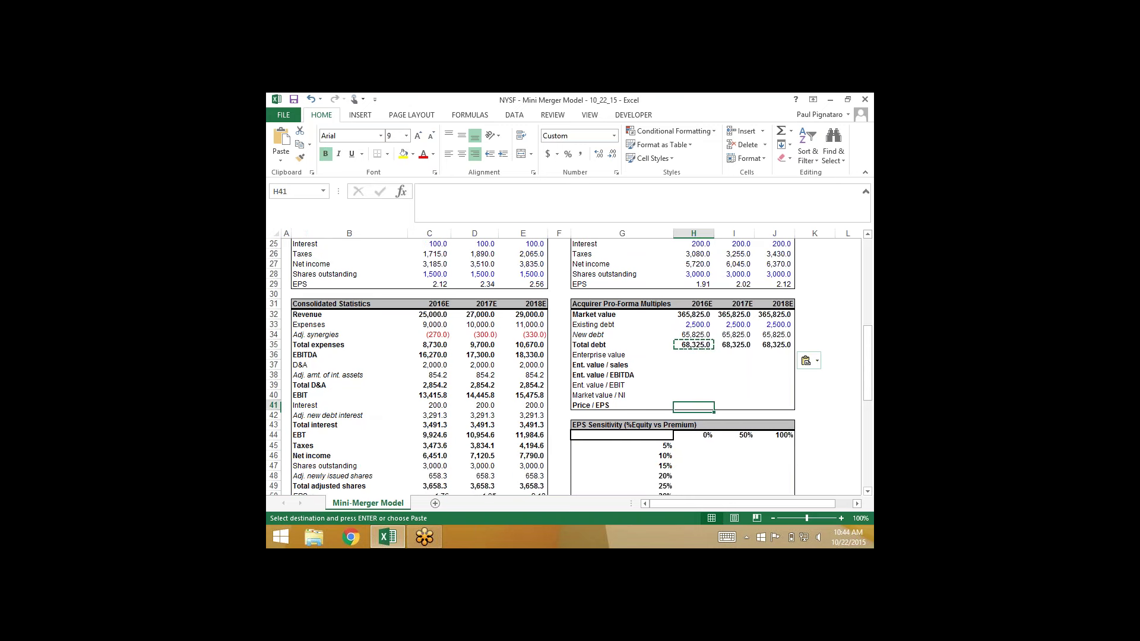
pyautogui.press('Escape')
pyautogui.press('F2')
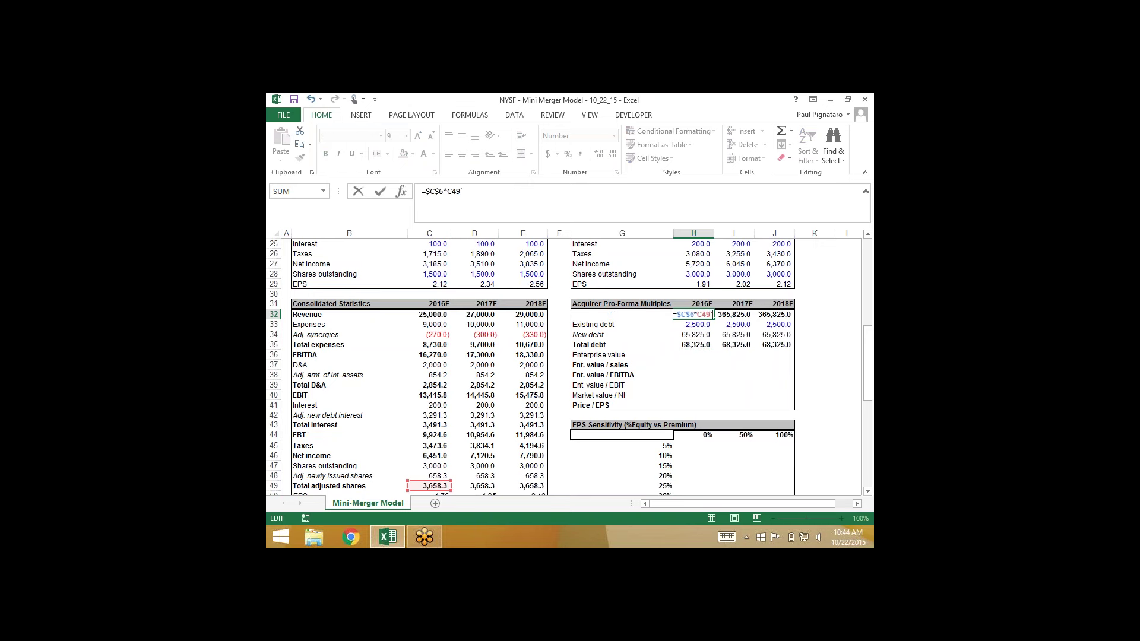
pyautogui.press('Return')
# - Calculate the 2016E Enterprise value in H36 as market value plus total debt
pyautogui.press('Down')
pyautogui.press('Down')
pyautogui.press('Down')
pyautogui.write('=')
pyautogui.press('Up')
pyautogui.press('Up')
pyautogui.press('Up')
pyautogui.press('Up')
pyautogui.press('Up')
# - Copy the 2016E Enterprise value formula across to 2017E and 2018E, pasting formulas only
pyautogui.hotkey('ctrl', 'c')
pyautogui.hotkey('shift', 'Right')
pyautogui.hotkey('shift', 'Right')
pyautogui.hotkey('ctrl', 'alt', 'v')
pyautogui.press('f')
pyautogui.press('Return')
# - Calculate the 2016E Ent. value / sales multiple in H37 as enterprise value divided by consolidated revenue, =H36/C32
pyautogui.press('Down')
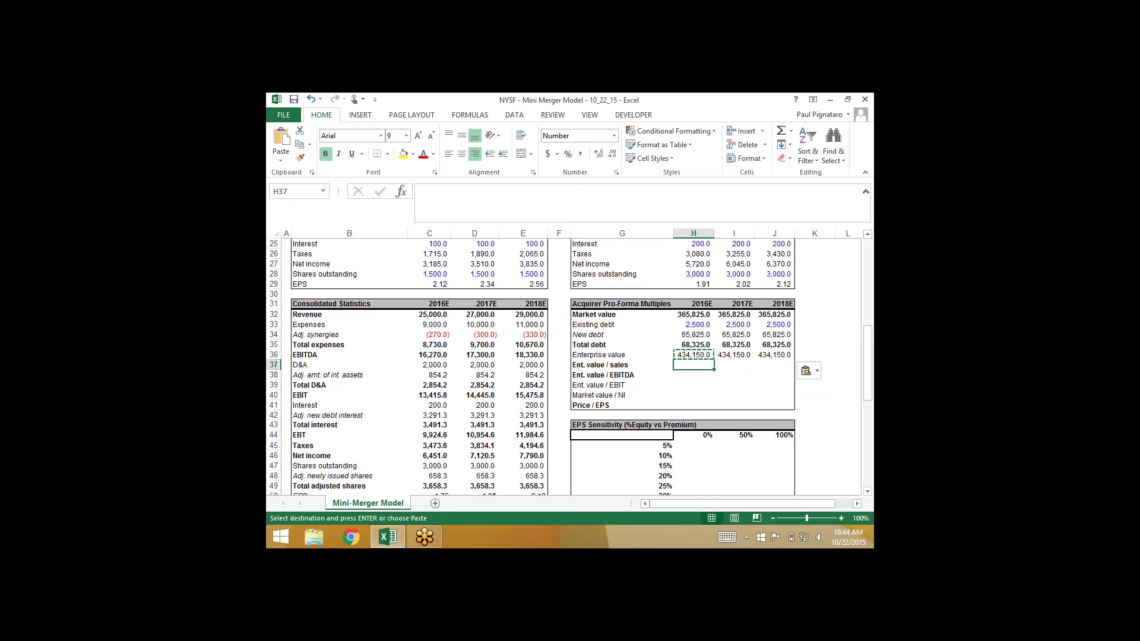
pyautogui.write('=')
pyautogui.press('Up')
pyautogui.write('/')
pyautogui.press('Left')
pyautogui.press('Left')
pyautogui.press('Left')
pyautogui.press('Left')
pyautogui.press('Left')
pyautogui.press('Left')
pyautogui.press('Up')
pyautogui.press('Up')
pyautogui.press('Up')
pyautogui.press('Up')
pyautogui.press('Up')
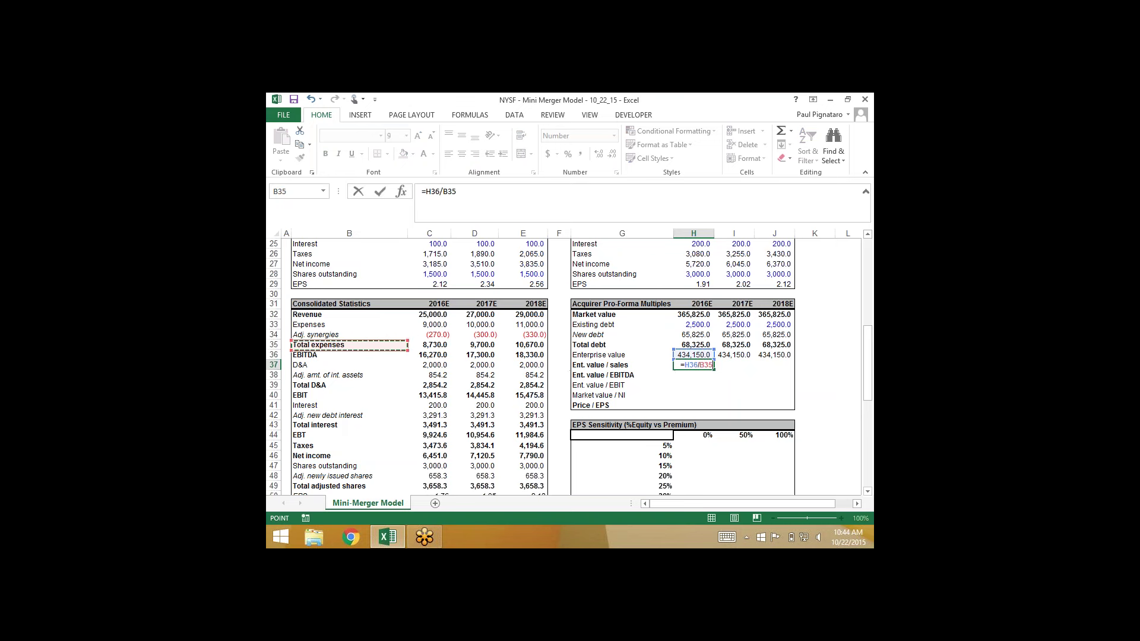
pyautogui.press('Right')
pyautogui.hotkey('ctrl', 'Return')
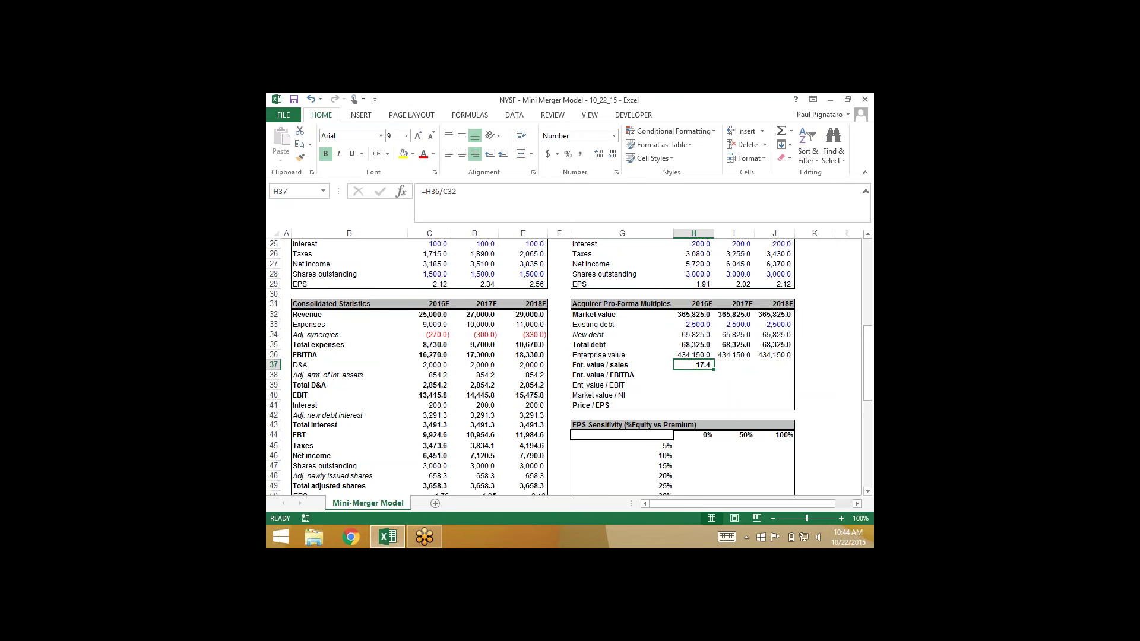
# - Copy the 2016E Ent. value / sales formula across to 2017E and 2018E, pasting formulas only
pyautogui.hotkey('ctrl', 'c')
pyautogui.hotkey('shift', 'Right')
pyautogui.hotkey('shift', 'Right')
pyautogui.hotkey('alt', 'e')
pyautogui.press('s')
pyautogui.press('f')
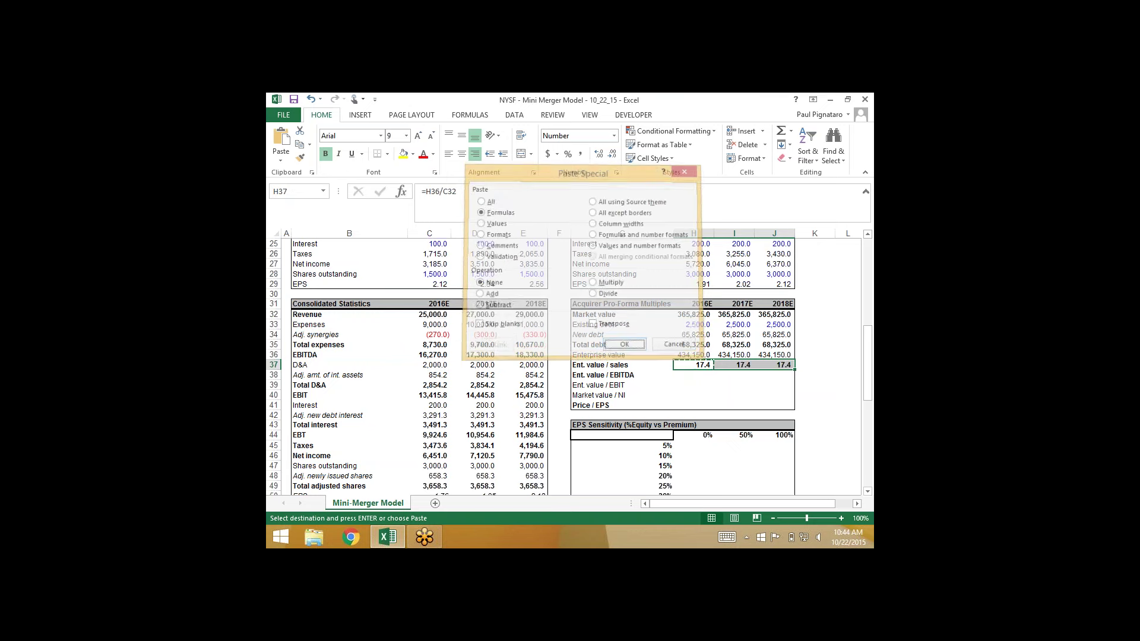
pyautogui.press('Return')
# - Calculate the 2016E Ent. value / EBITDA multiple in H38 as enterprise value divided by consolidated EBITDA, =H36/C36
pyautogui.click(694, 375)
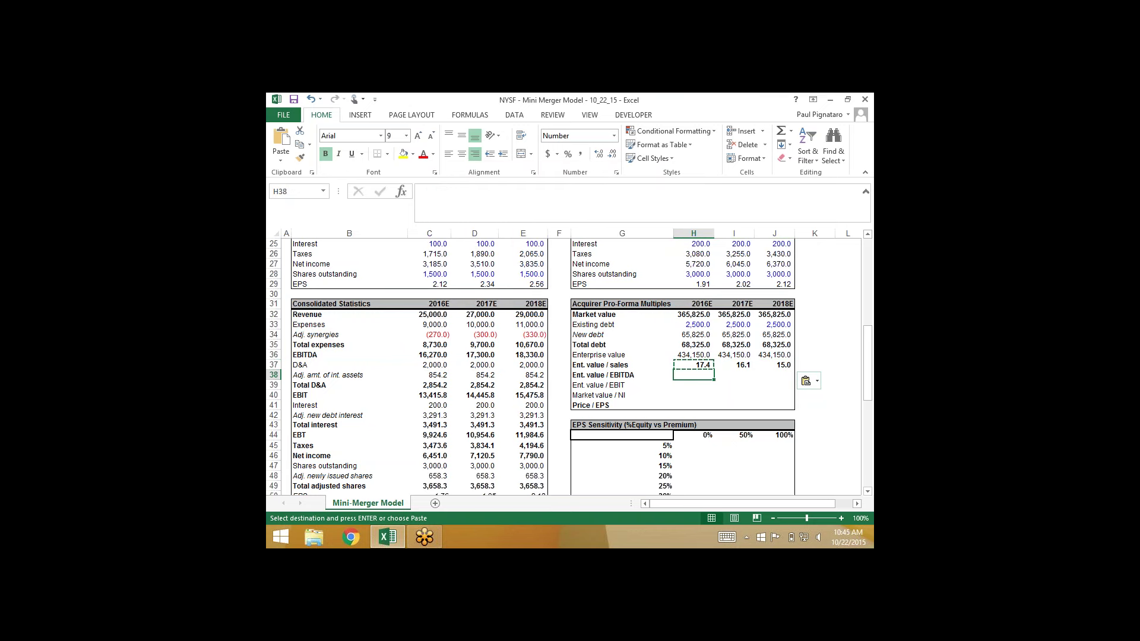
pyautogui.write('=')
pyautogui.press('Up')
pyautogui.press('Up')
pyautogui.write('/')
pyautogui.press('Left')
pyautogui.press('Left')
pyautogui.press('Left')
pyautogui.press('Left')
pyautogui.press('Left')
pyautogui.press('Up')
pyautogui.press('Up')
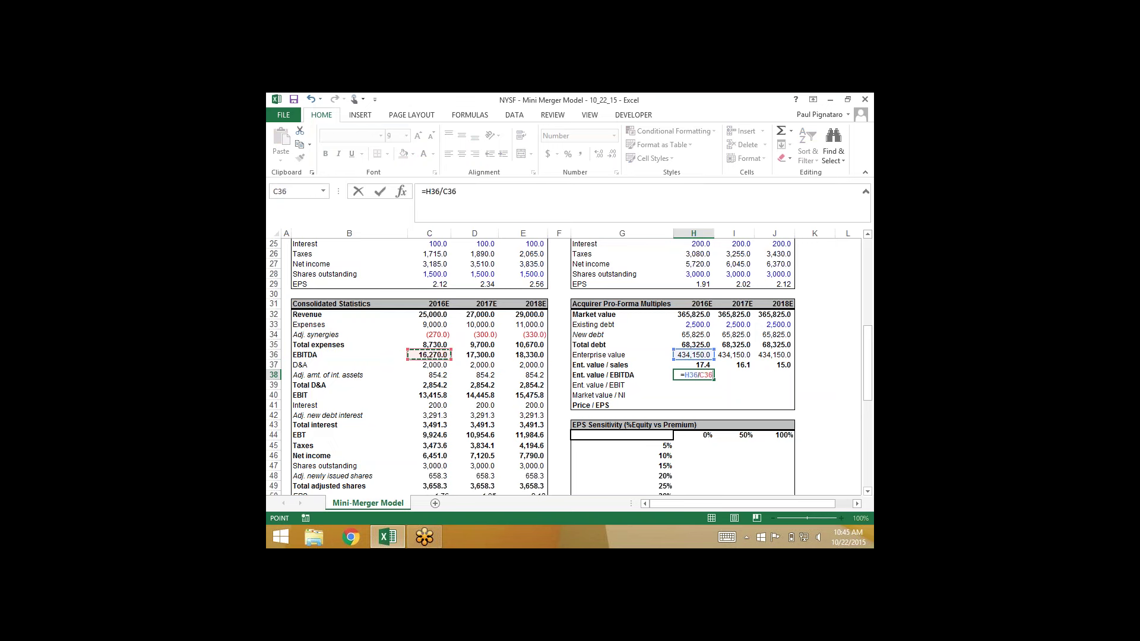
pyautogui.press('Return')
# - Copy the 2016E Ent. value / EBITDA formula across to 2017E and 2018E, pasting formulas only
pyautogui.press('Up')
pyautogui.hotkey('ctrl', 'c')
pyautogui.hotkey('shift', 'Right')
pyautogui.hotkey('shift', 'Right')
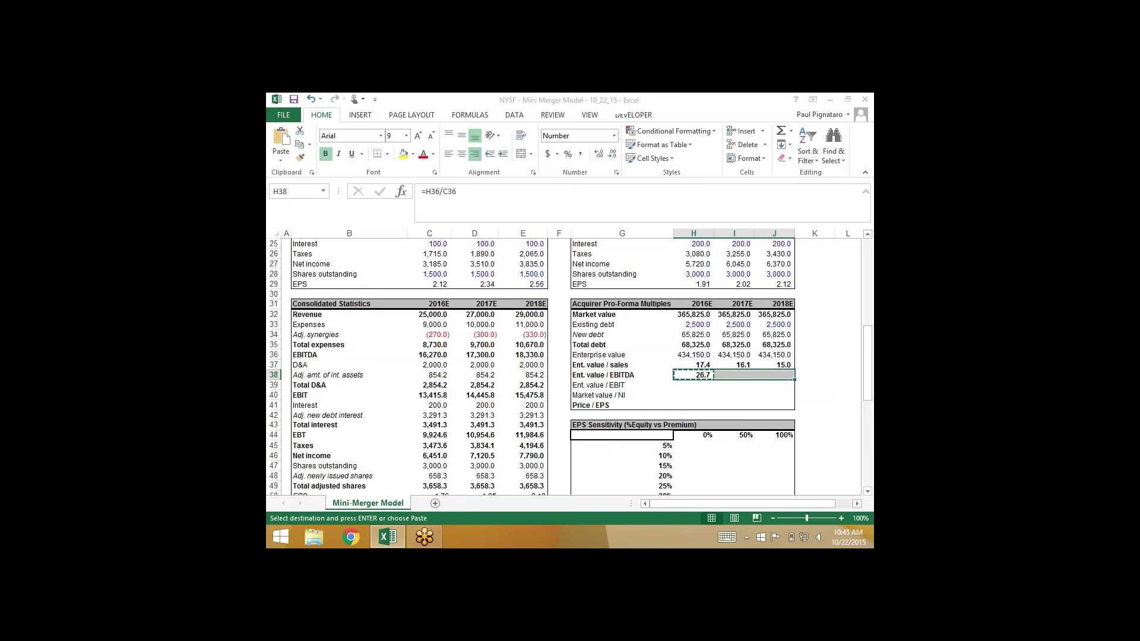
pyautogui.hotkey('ctrl', 'alt', 'v')
pyautogui.press('f')
pyautogui.press('Return')
pyautogui.press('Escape')
# - Calculate the 2016E Ent. value / EBIT multiple in H39 as enterprise value divided by consolidated EBIT, =H36/C40
pyautogui.press('Down')
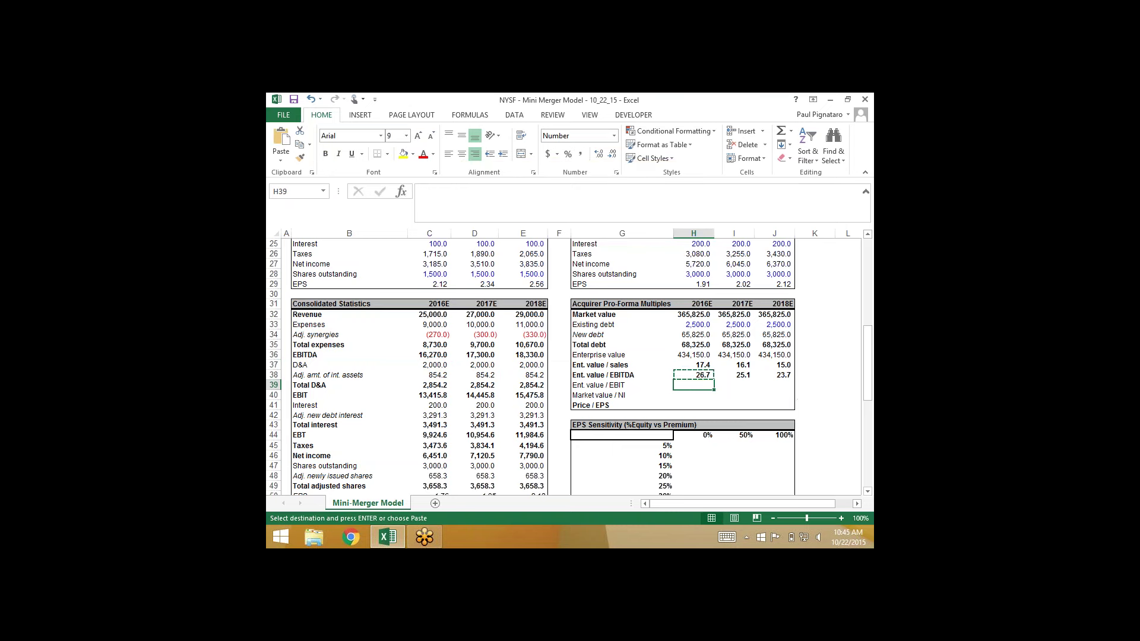
pyautogui.write('=')
pyautogui.press('Up')
pyautogui.press('Up')
pyautogui.press('Up')
pyautogui.write('/')
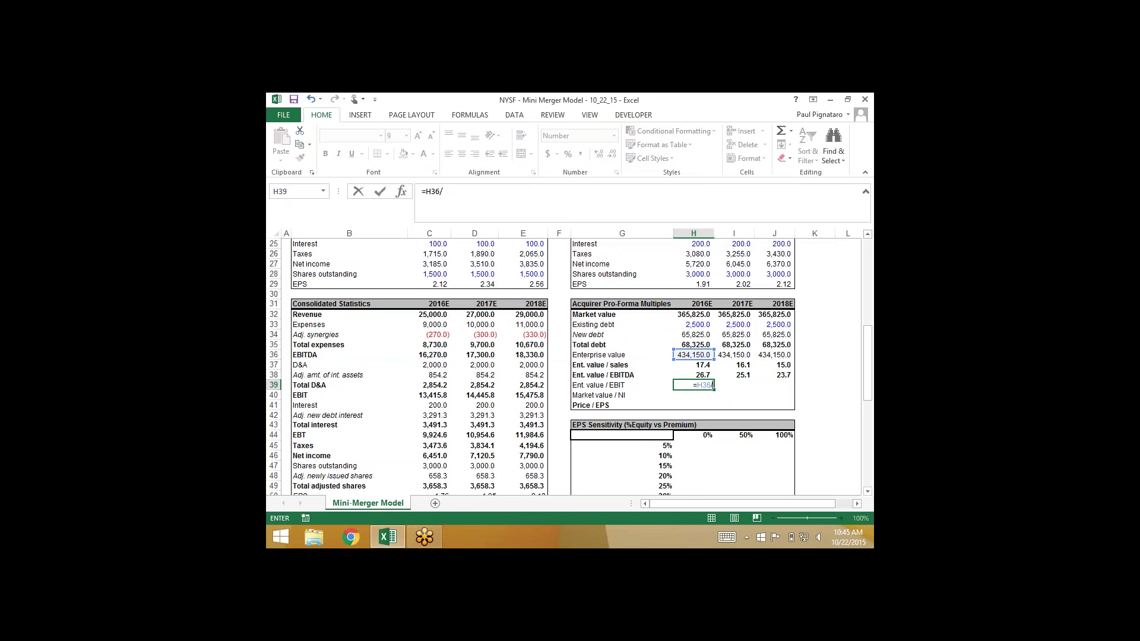
pyautogui.press('Left')
pyautogui.press('Left')
pyautogui.press('Left')
pyautogui.press('Left')
pyautogui.press('Left')
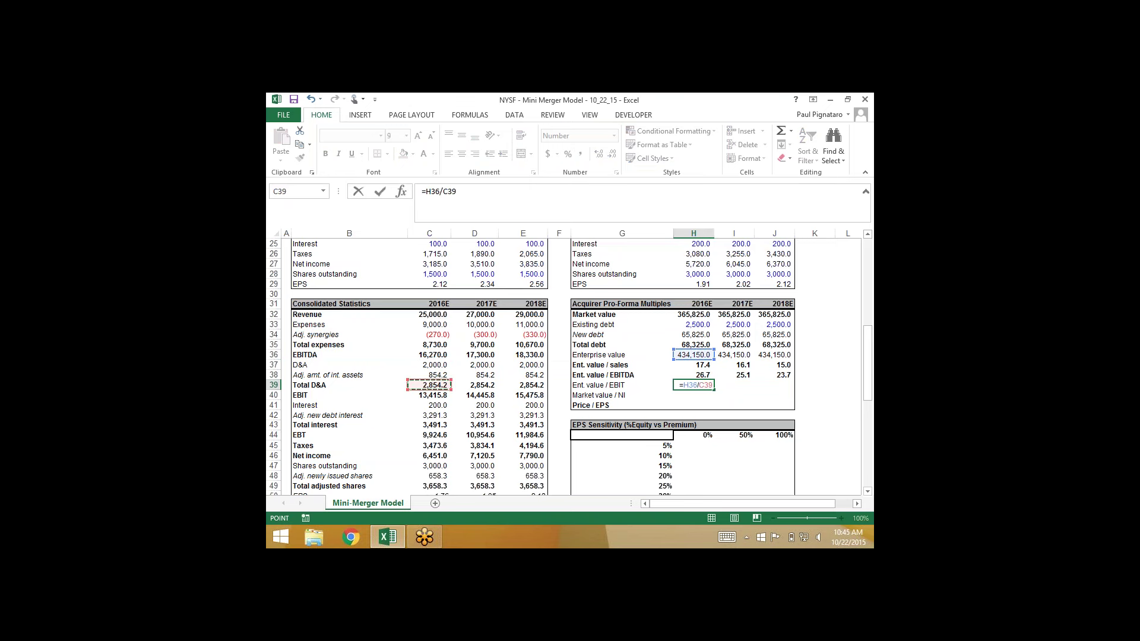
pyautogui.press('Down')
pyautogui.press('Return')
# - Copy the 2016E Ent. value / EBIT formula across to 2017E and 2018E, pasting formulas only
pyautogui.press('Up')
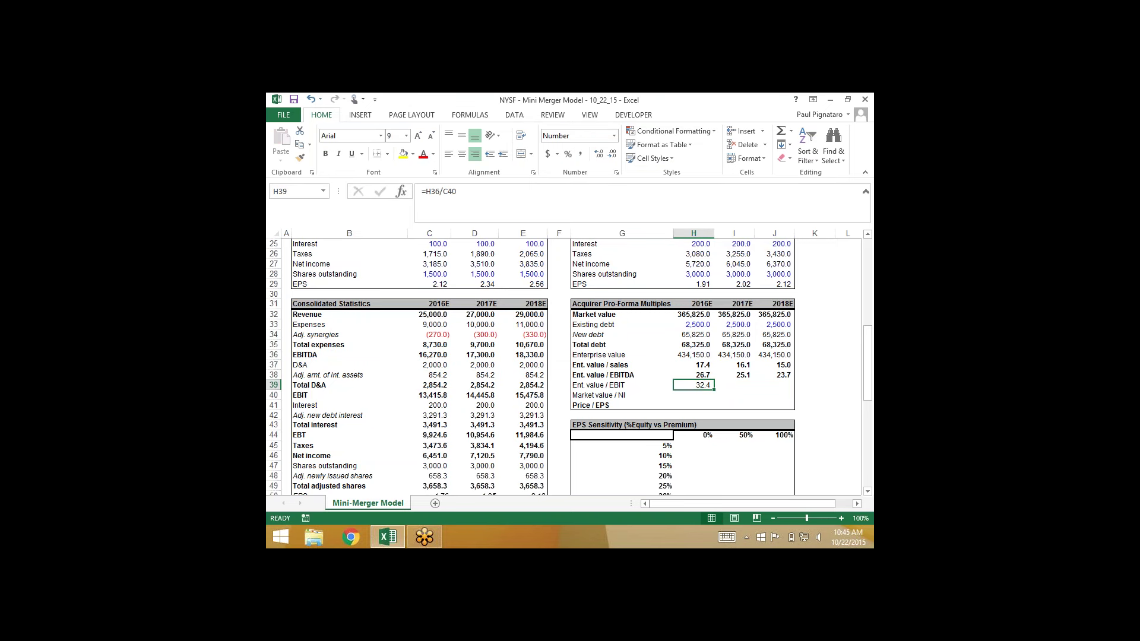
pyautogui.hotkey('ctrl', 'c')
pyautogui.hotkey('shift', 'Right')
pyautogui.hotkey('shift', 'Right')
pyautogui.hotkey('alt', 'e')
pyautogui.press('s')
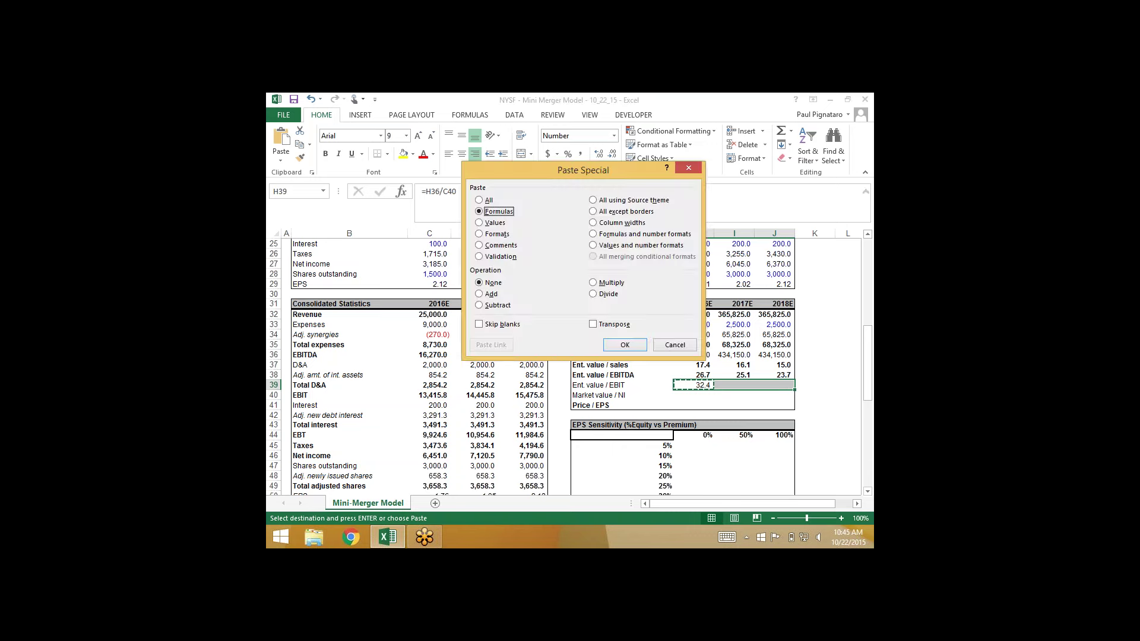
pyautogui.press('f')
pyautogui.press('Return')
# - Calculate the 2016E Market value / NI multiple in H40 as market value divided by consolidated net income, =H32/C46
pyautogui.press('Down')
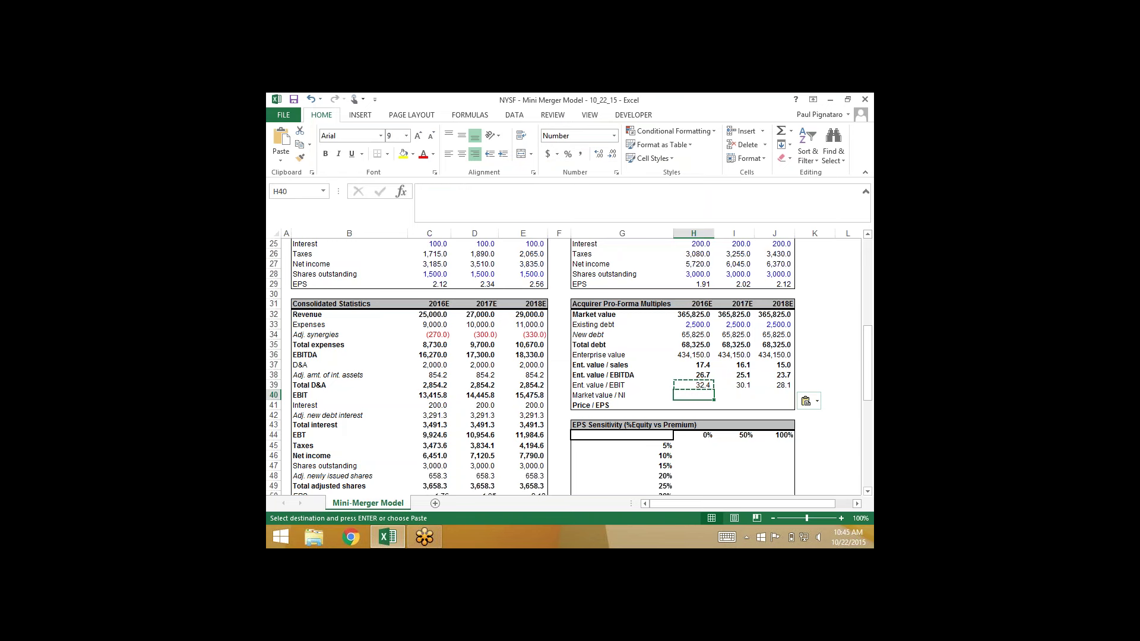
pyautogui.write('=')
pyautogui.click(694, 314)
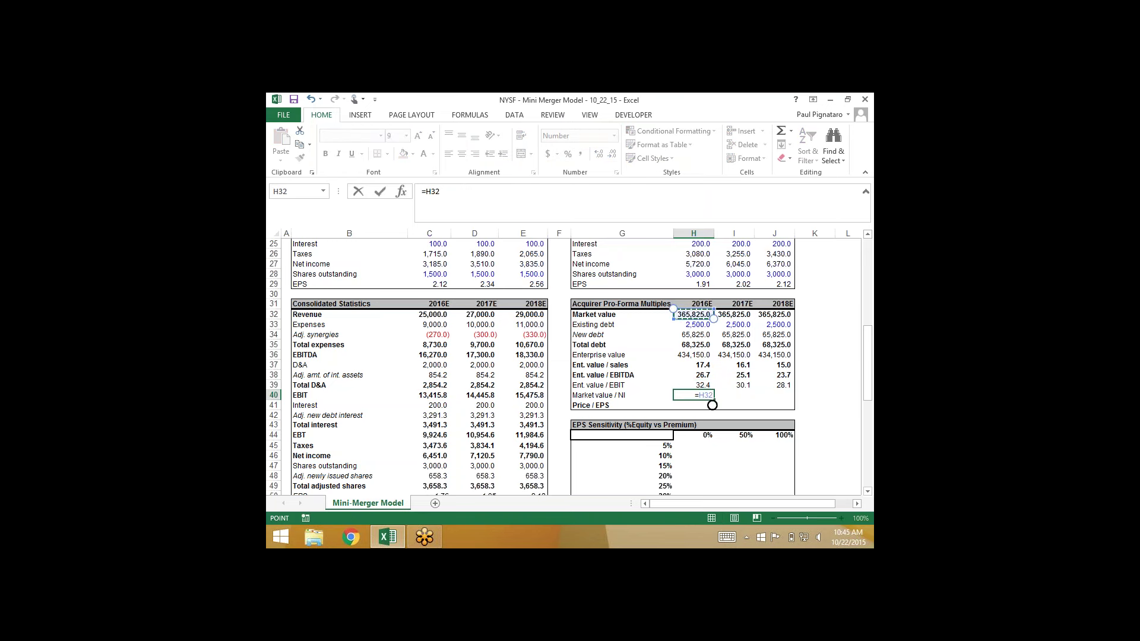
pyautogui.write('/')
pyautogui.press('Left')
pyautogui.press('Left')
pyautogui.press('Left')
pyautogui.press('Left')
pyautogui.press('Left')
pyautogui.press('Down')
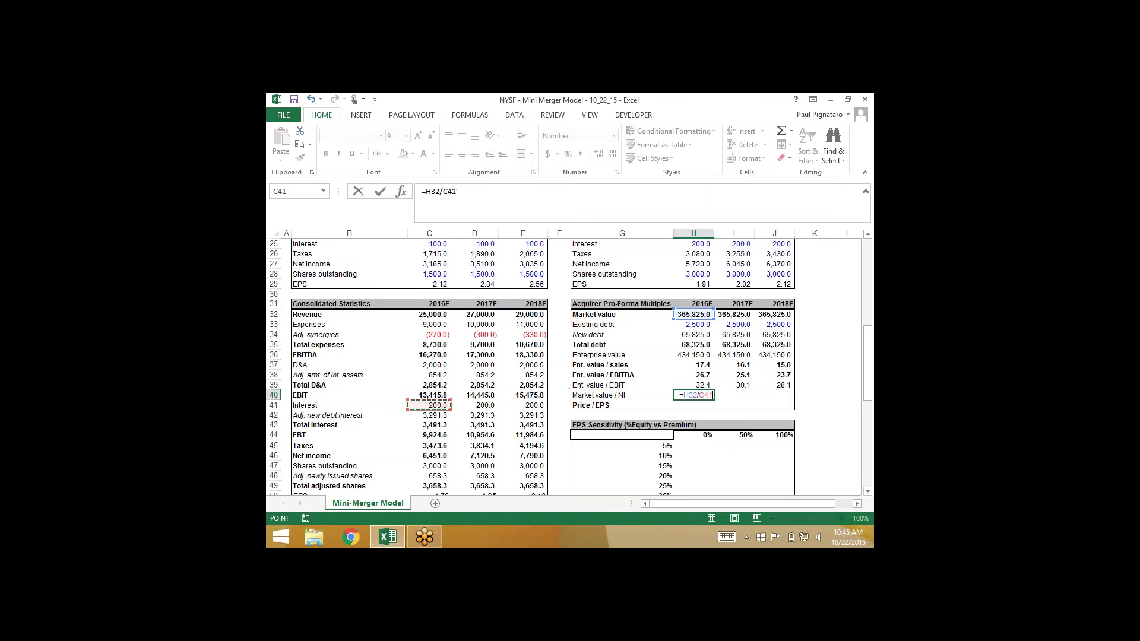
pyautogui.press('Down')
pyautogui.press('Down')
pyautogui.press('Down')
pyautogui.press('Down')
pyautogui.press('Down')
pyautogui.hotkey('ctrl', 'Return')
# - Copy the 2016E Market value / NI formula across to 2017E and 2018E, pasting formulas only
pyautogui.hotkey('ctrl', 'c')
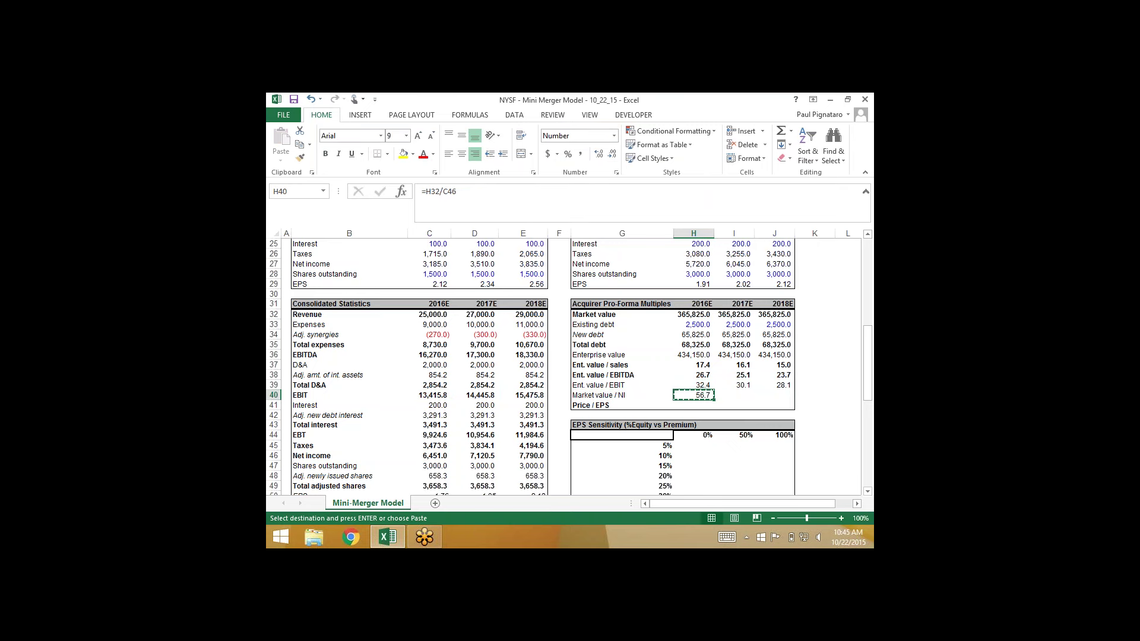
pyautogui.hotkey('shift', 'Right')
pyautogui.hotkey('shift', 'Right')
pyautogui.hotkey('alt', 'e')
pyautogui.press('s')
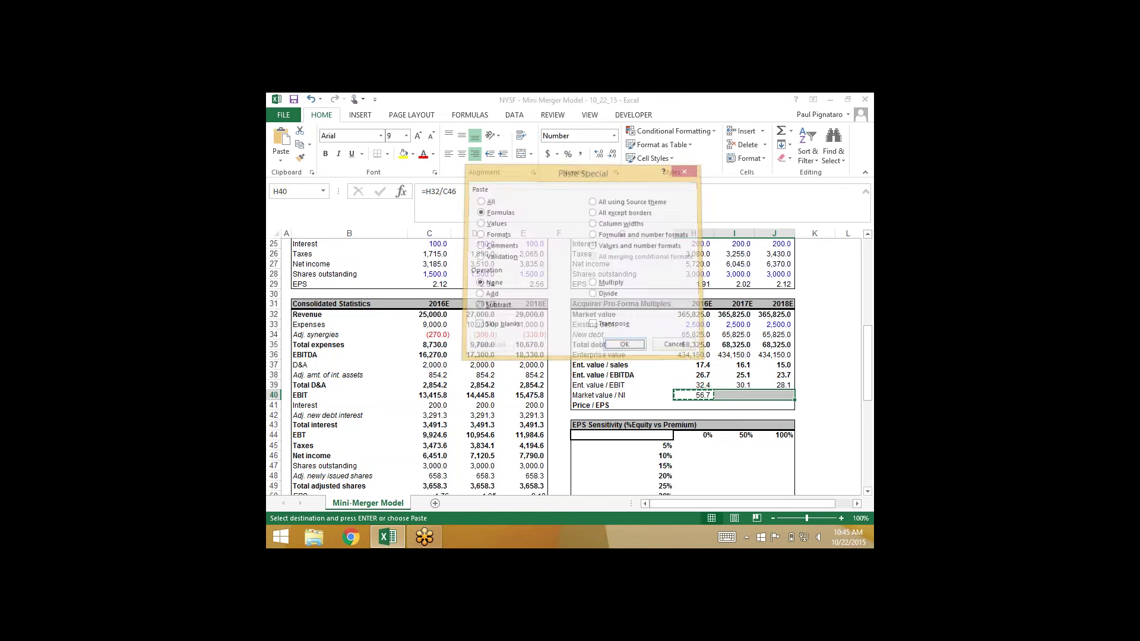
pyautogui.press('Return')
# - Calculate the 2016E Price / EPS multiple in H41 from the fixed share price in C6 and consolidated EPS, =$C$6/C50
pyautogui.press('Down')
pyautogui.write('=')
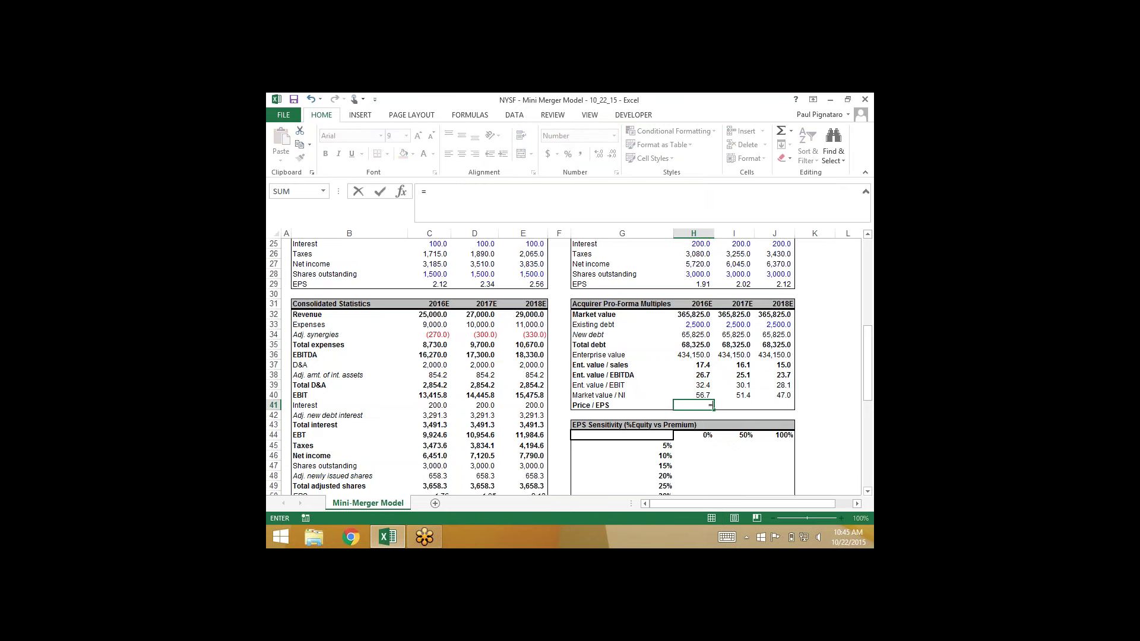
pyautogui.scroll(8, 534, 365)
pyautogui.click(429, 284)
pyautogui.press('F4')
pyautogui.write('/')
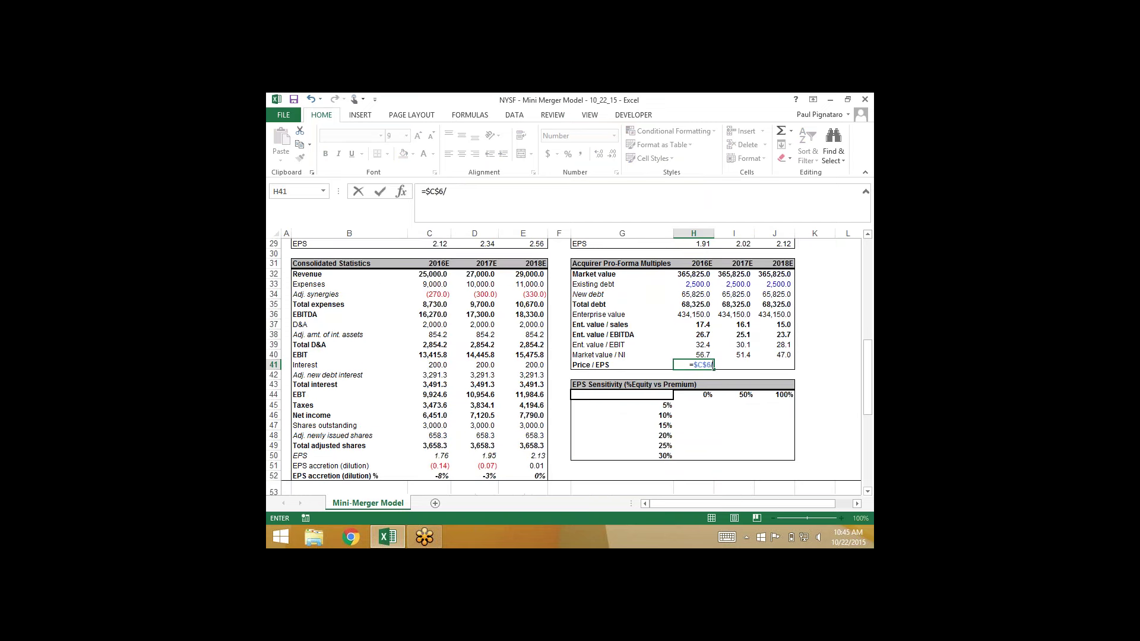
pyautogui.click(429, 456)
pyautogui.hotkey('ctrl', 'Return')
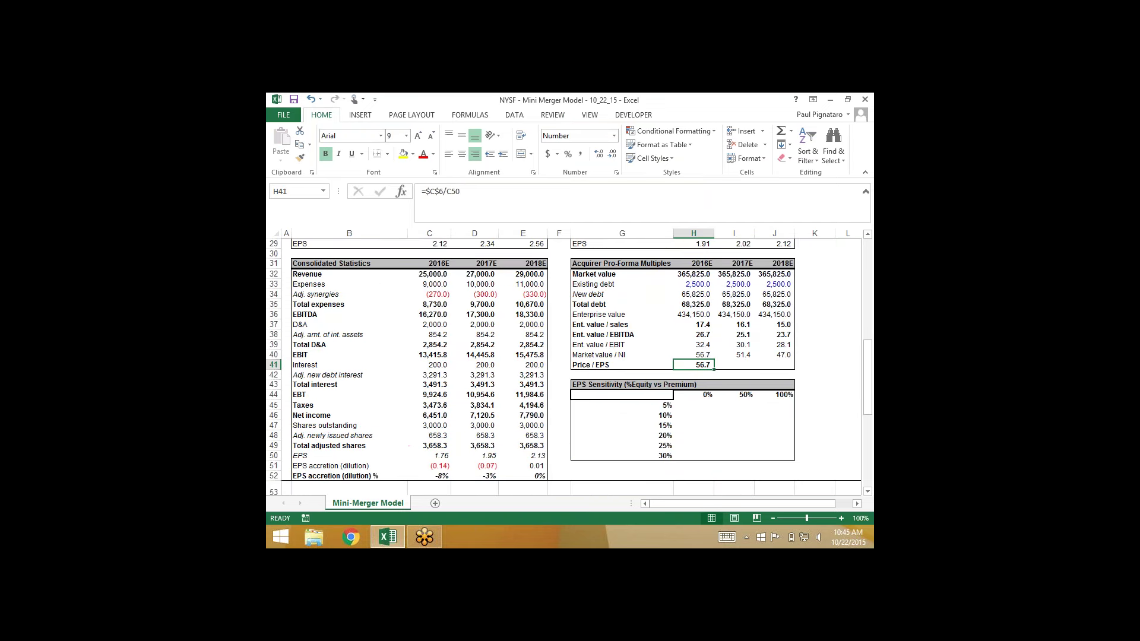
# - Copy the 2016E Price / EPS formula across to 2017E and 2018E, pasting formulas only
pyautogui.hotkey('ctrl', 'c')
pyautogui.hotkey('shift', 'Right')
pyautogui.hotkey('shift', 'Right')
pyautogui.hotkey('alt', 'e')
pyautogui.press('s')
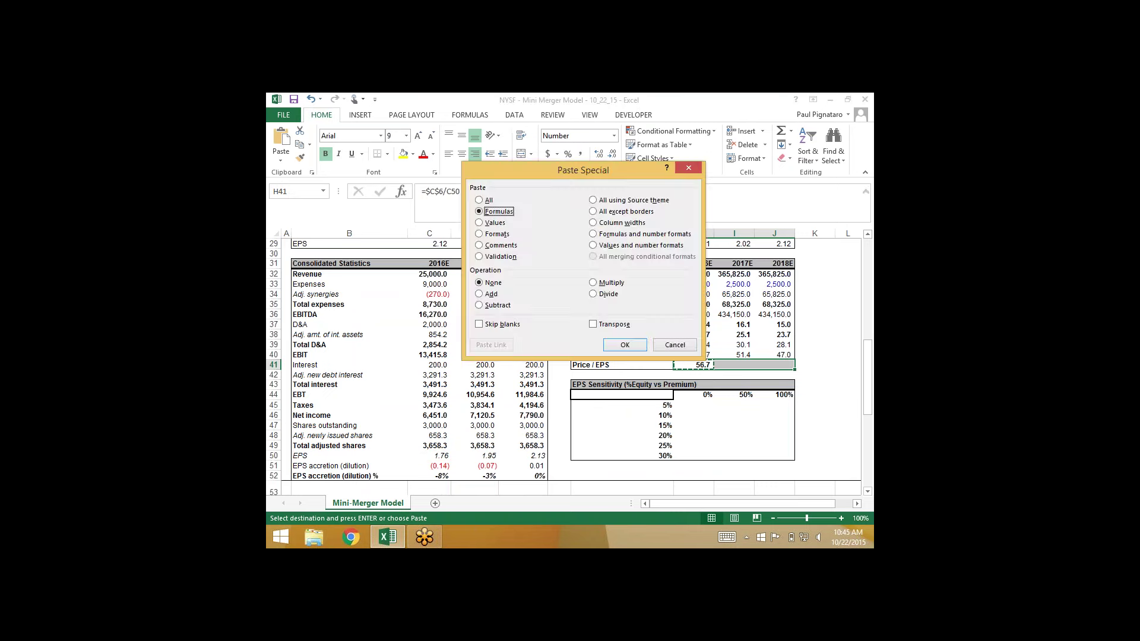
pyautogui.press('Return')
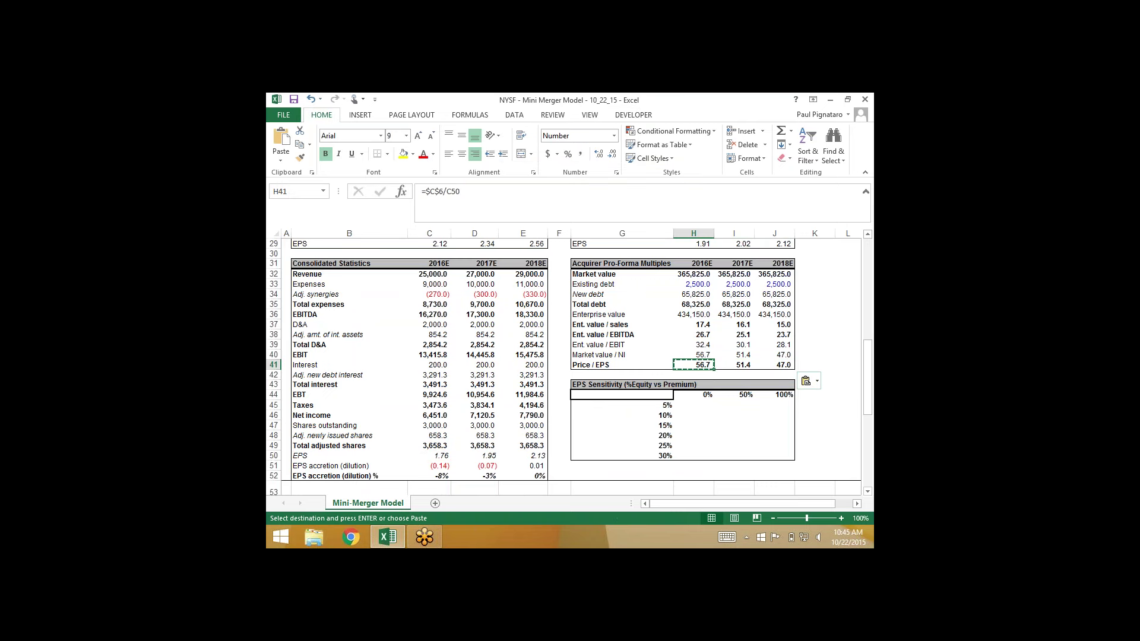
pyautogui.press('Escape')
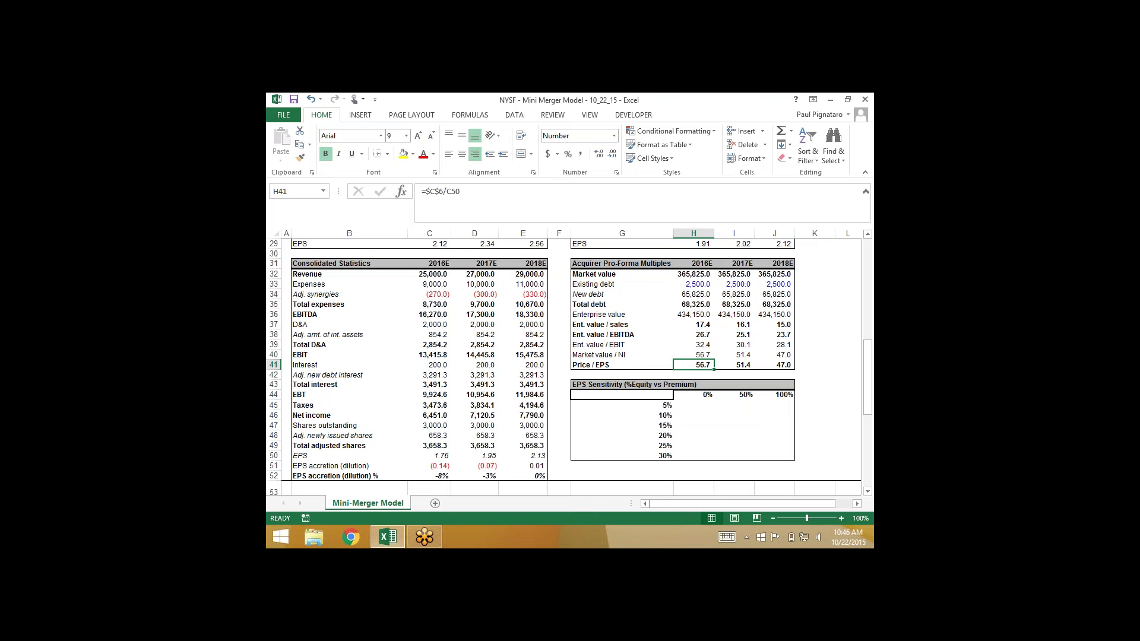
# - Review the 2016E pro-forma formulas from Market value / NI back up to Market value
pyautogui.press('Up')
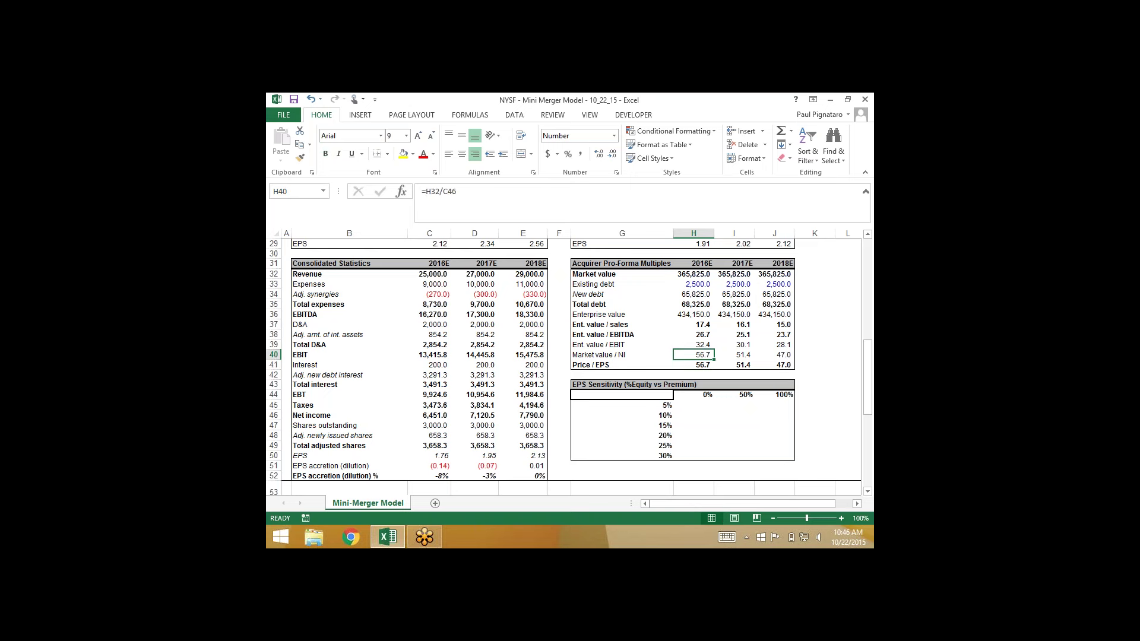
pyautogui.click(693, 344)
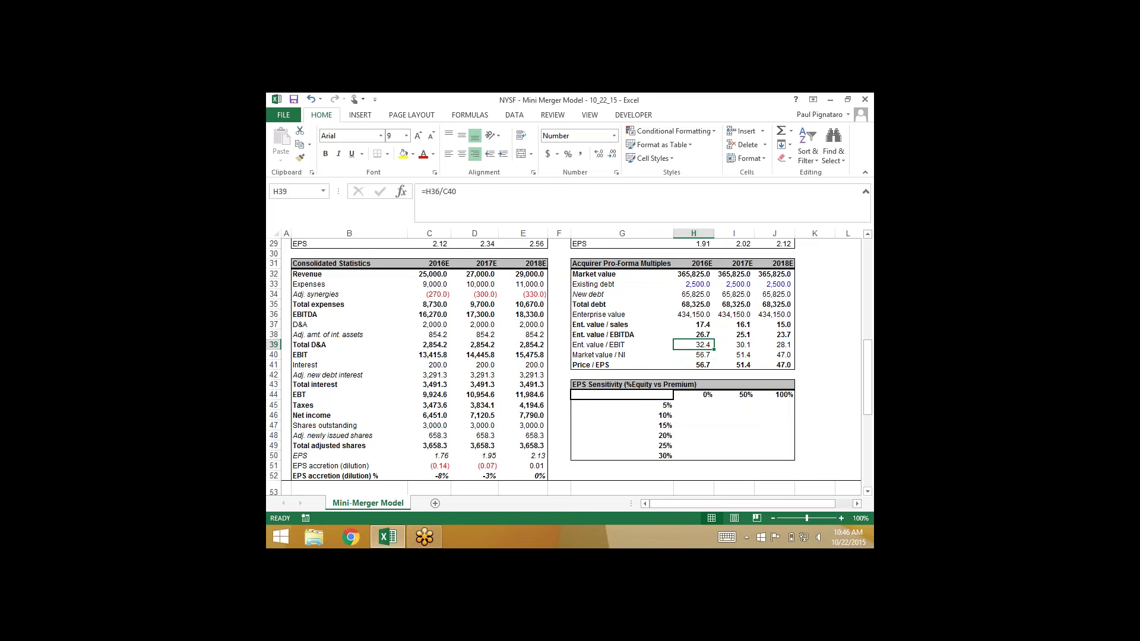
pyautogui.press('Up')
pyautogui.press('Up')
pyautogui.press('Up')
pyautogui.press('Up')
pyautogui.press('Up')
pyautogui.press('Up')
pyautogui.press('Up')
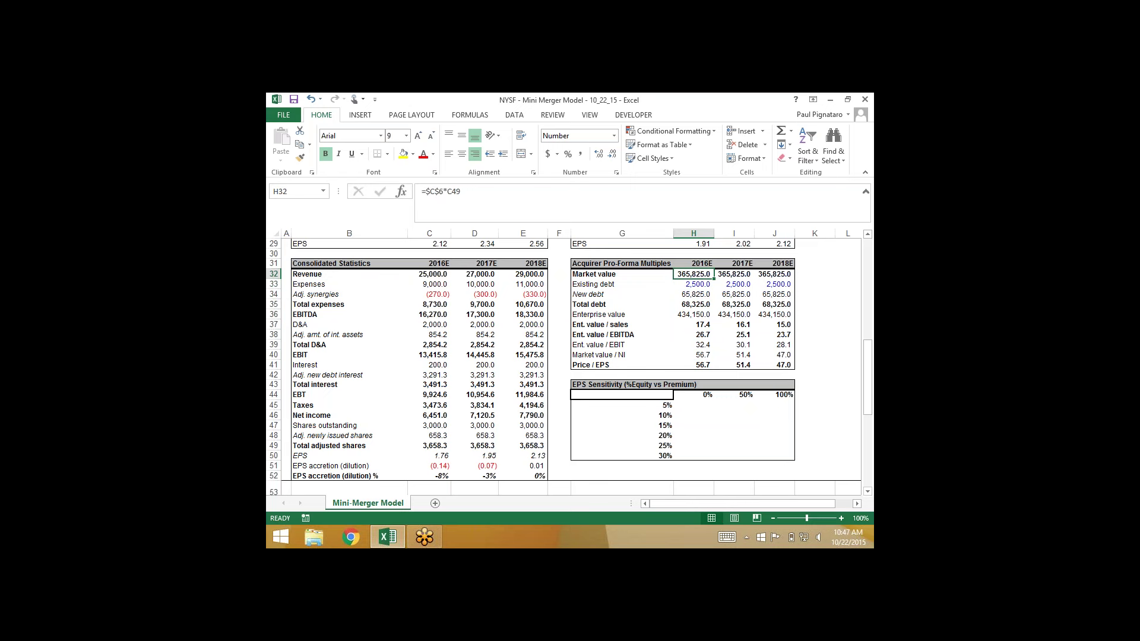
# - Review the 2016E pro-forma formulas from Market value down to Market value / NI
pyautogui.press('Down')
pyautogui.press('Down')
pyautogui.press('Down')
pyautogui.press('Down')
pyautogui.press('Down')
pyautogui.press('Down')
pyautogui.press('Down')
pyautogui.press('Down')
pyautogui.press('Down')
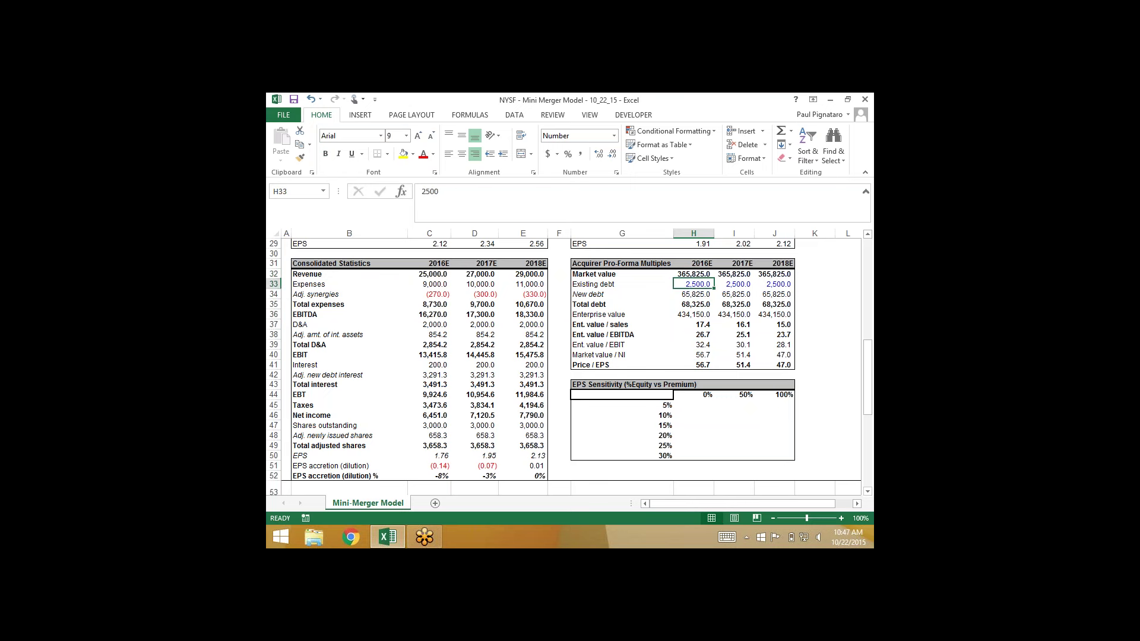
pyautogui.press('Up')
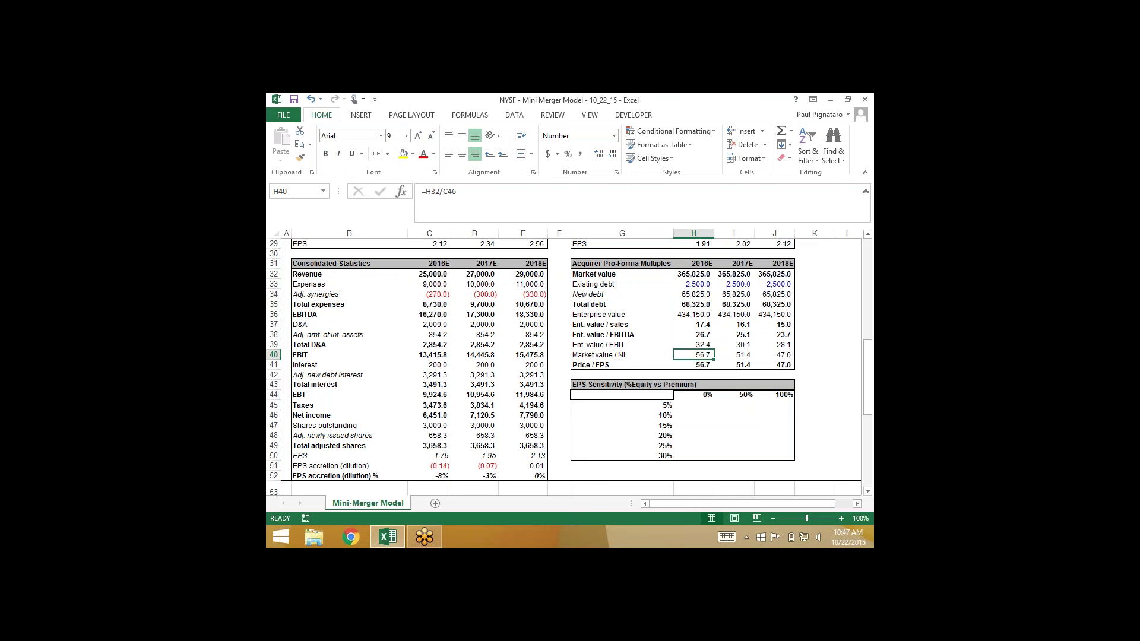
# - Compare the Market value / NI and Price / EPS multiples and their formulas across 2016E to 2018E
pyautogui.hotkey('shift', 'Down')
pyautogui.hotkey('shift', 'Right')
pyautogui.hotkey('shift', 'Right')
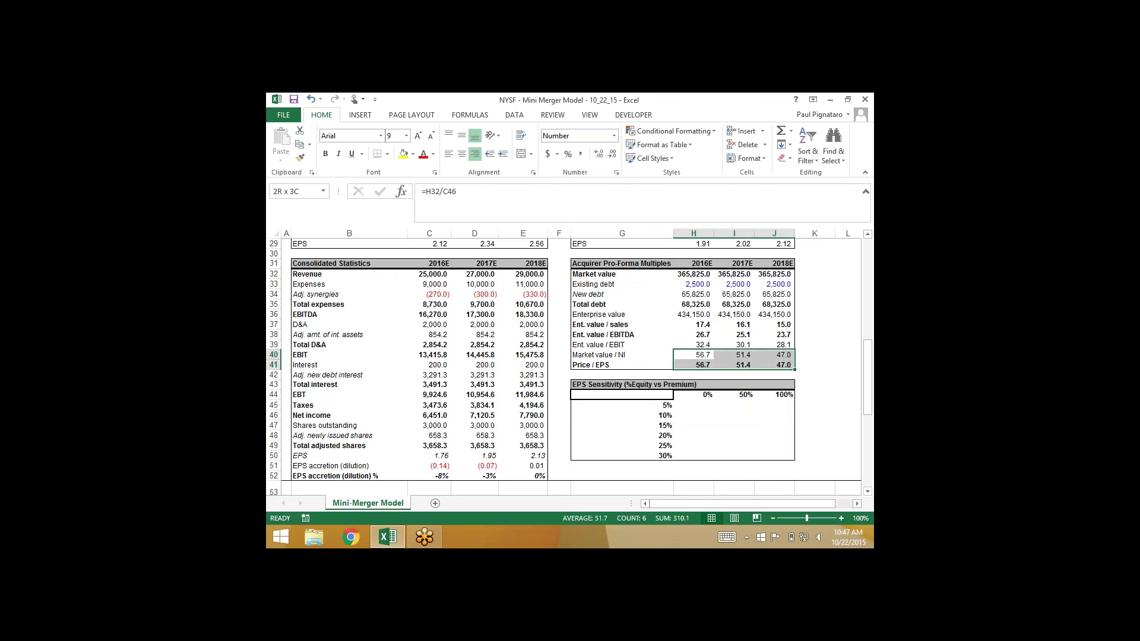
pyautogui.hotkey('shift', 'Left')
pyautogui.hotkey('shift', 'Left')
pyautogui.hotkey('shift', 'Up')
pyautogui.press('Right')
pyautogui.press('Right')
pyautogui.press('Left')
pyautogui.press('Left')
pyautogui.press('Down')
pyautogui.press('Right')
pyautogui.press('Left')
pyautogui.press('Up')
pyautogui.press('Down')
pyautogui.press('Up')
pyautogui.press('Up')
pyautogui.press('Right')
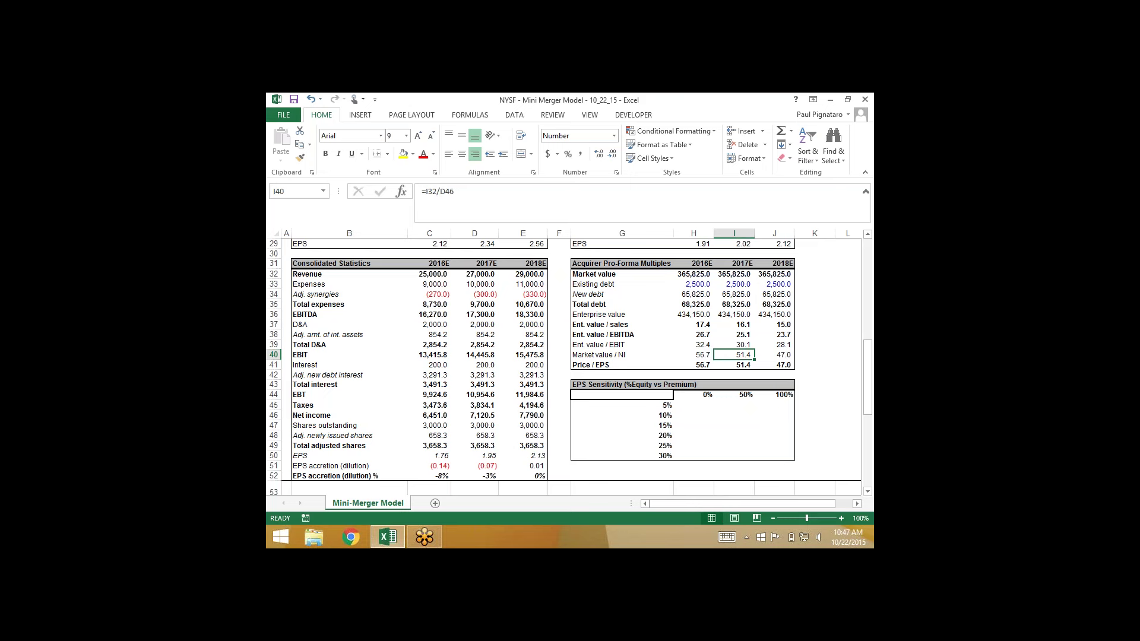
pyautogui.press('Left')
pyautogui.press('Right')
pyautogui.press('Right')
pyautogui.press('Left')
pyautogui.press('Left')
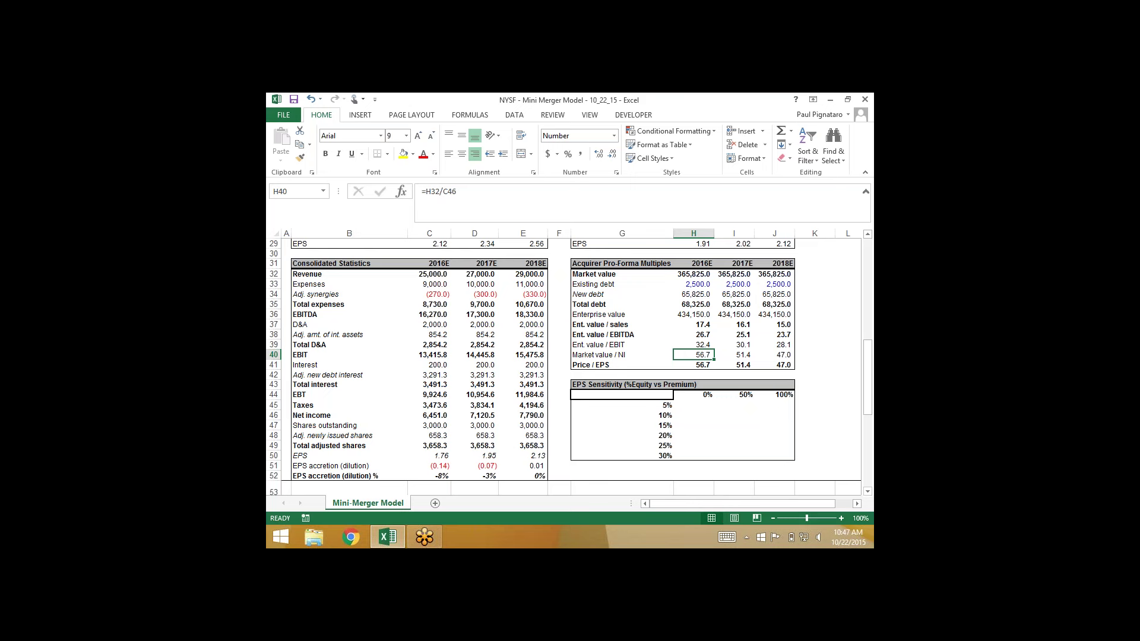
pyautogui.press('Right')
pyautogui.press('Right')
pyautogui.press('Left')
pyautogui.press('Left')
pyautogui.press('Down')
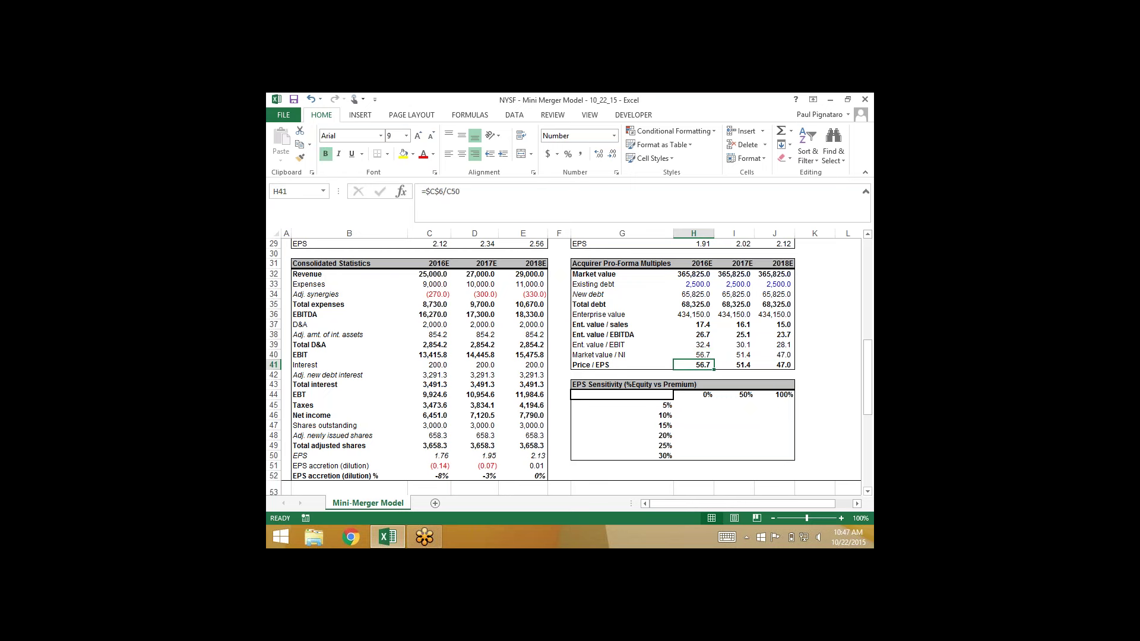
pyautogui.press('Up')
pyautogui.press('Down')
# - Examine the premium rows of the EPS Sensitivity table and the 2018E EPS accretion (dilution) % in E52
pyautogui.click(622, 394)
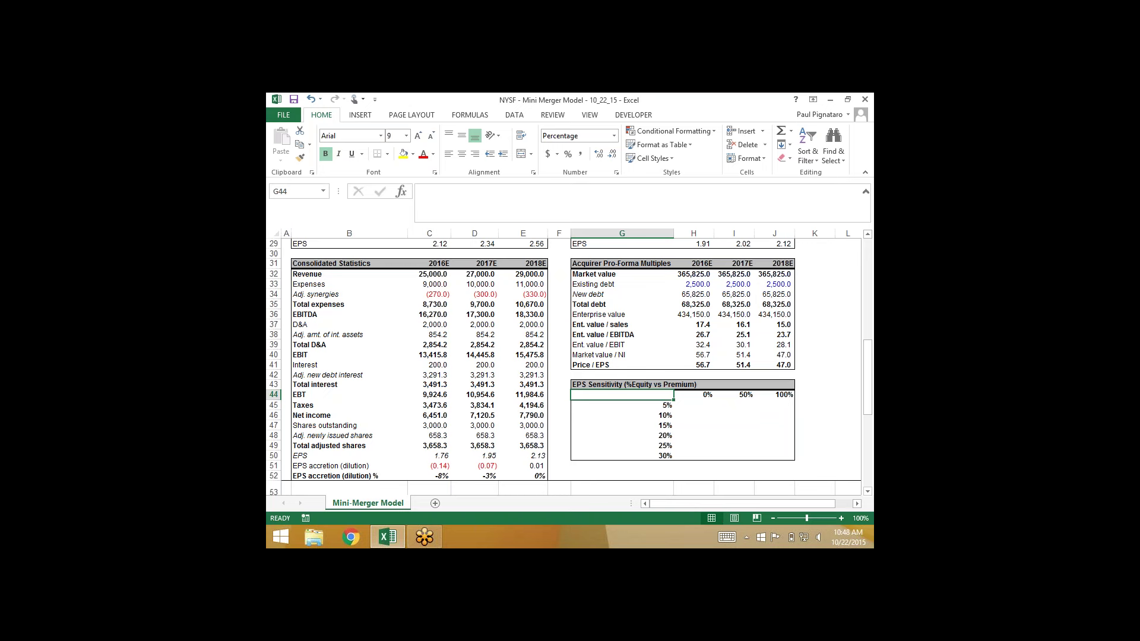
pyautogui.press('Down')
pyautogui.press('Down')
pyautogui.press('Down')
pyautogui.press('Down')
pyautogui.press('Down')
pyautogui.press('Down')
pyautogui.press('Down')
pyautogui.press('Down')
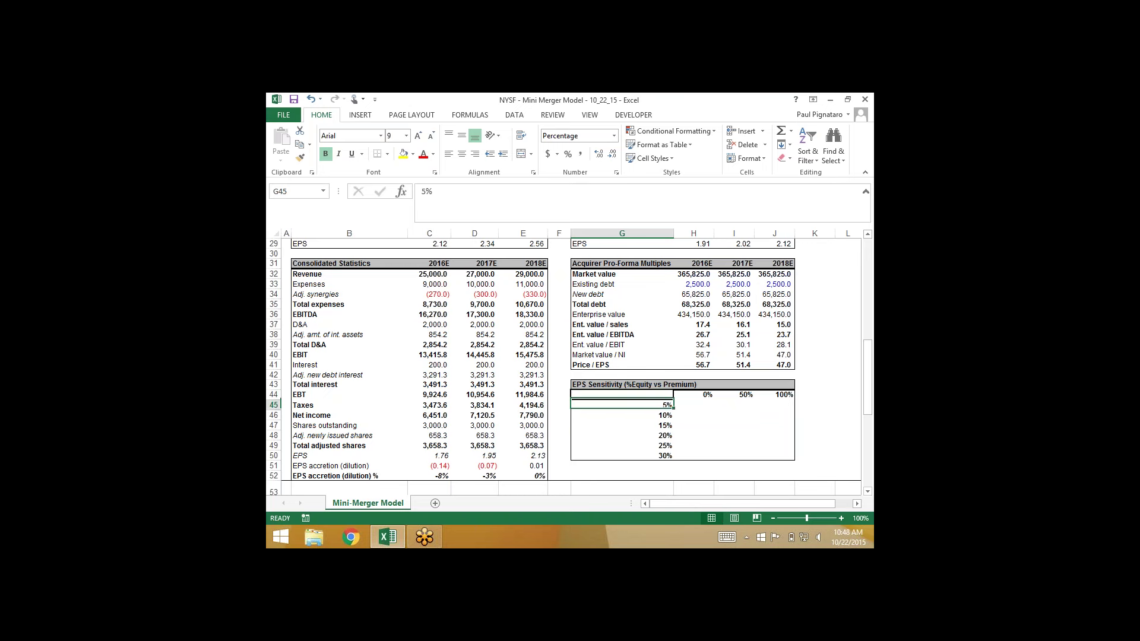
pyautogui.press('Left')
pyautogui.press('Left')
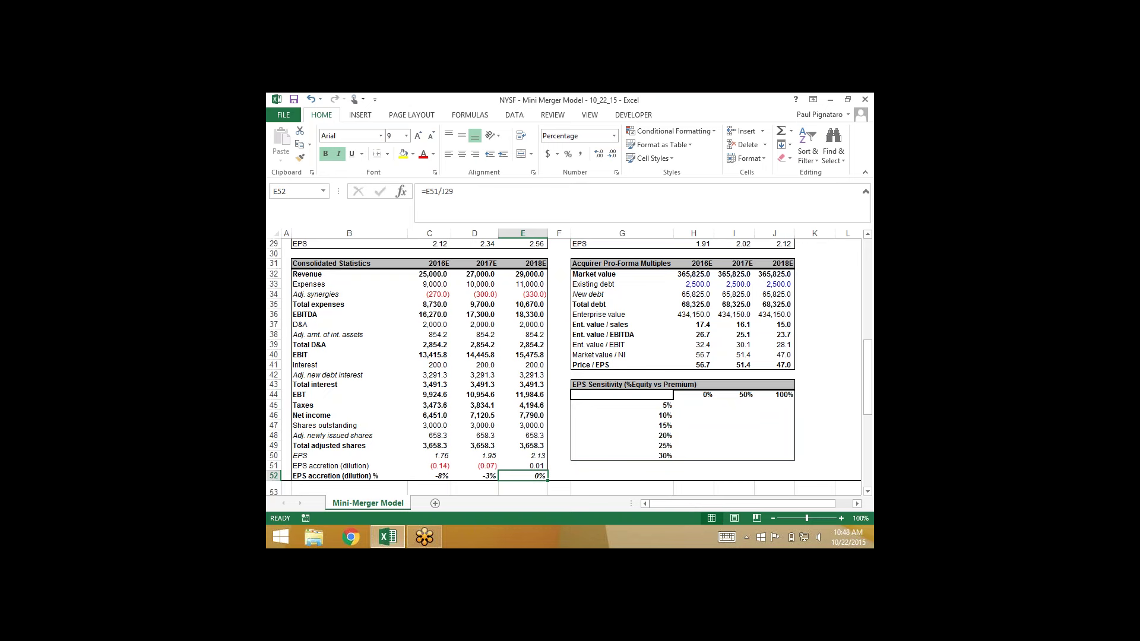
# - Check the equity percentage in F6 and the purchase premium in C8 against the 2018E consolidated EPS accretion
pyautogui.scroll(10, 564, 365)
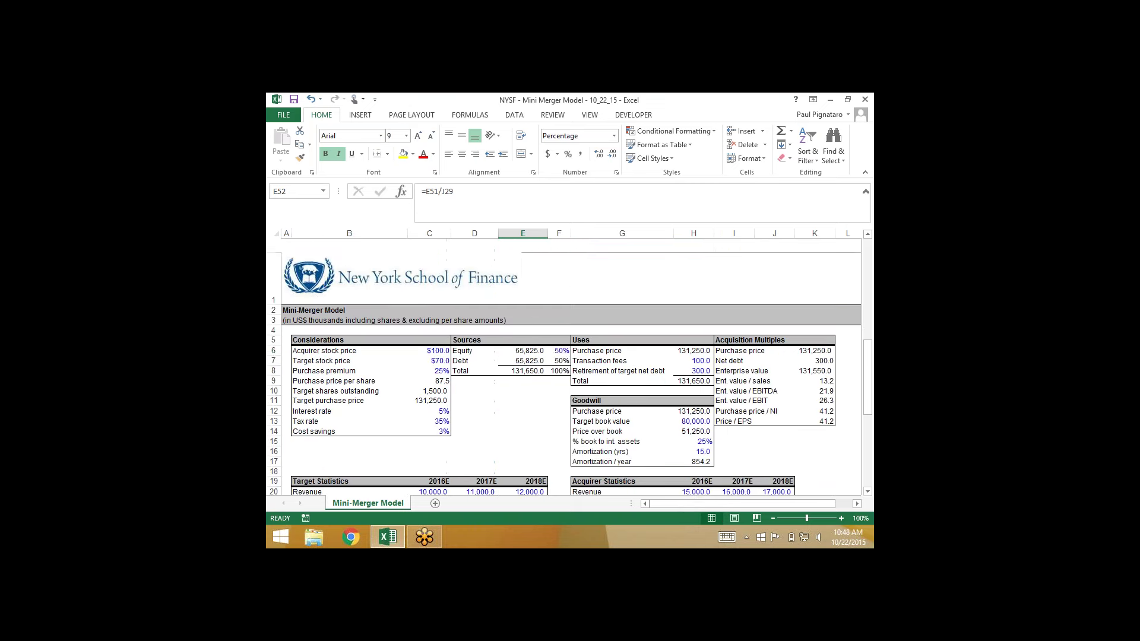
pyautogui.click(558, 336)
pyautogui.click(429, 356)
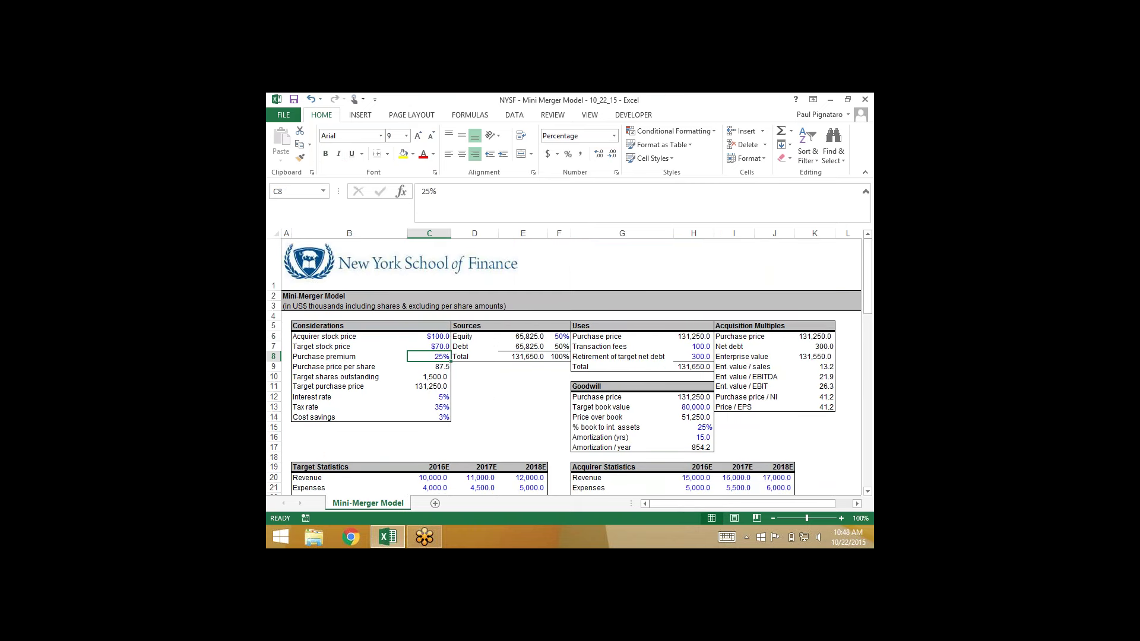
pyautogui.scroll(-11, 564, 365)
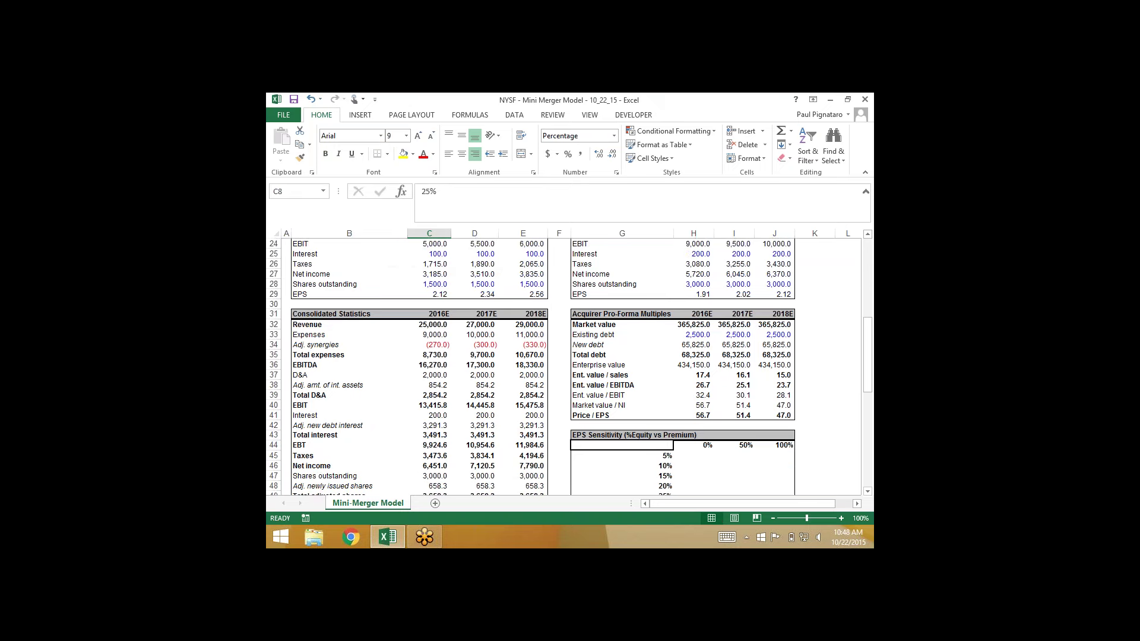
pyautogui.click(522, 415)
pyautogui.scroll(2, 565, 365)
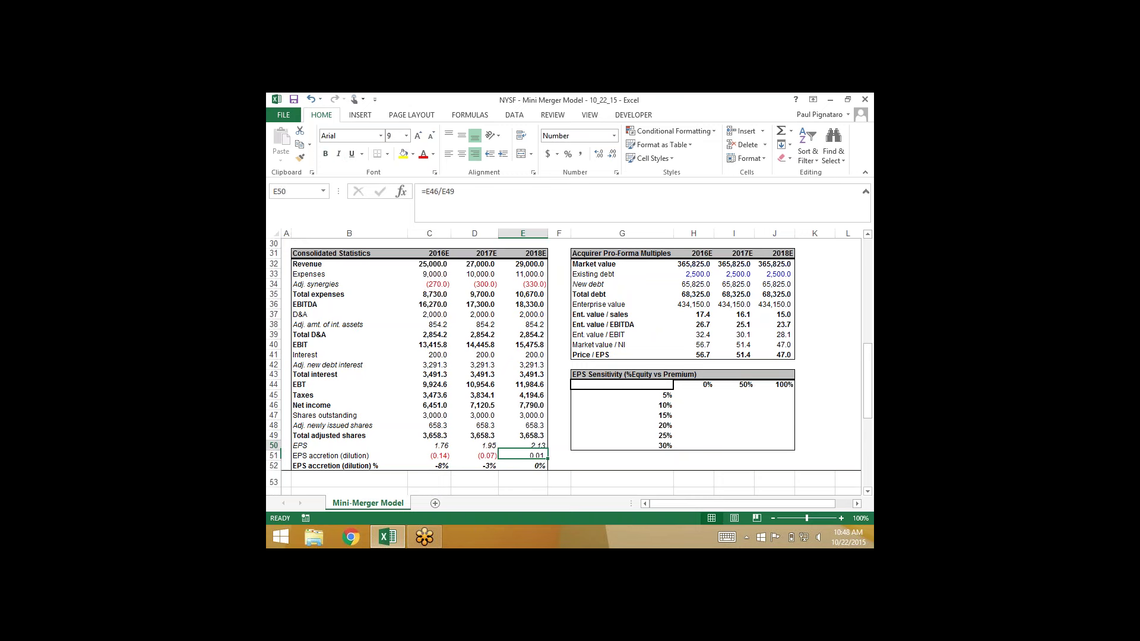
# - Examine the equity percentage headings of the EPS Sensitivity table in row 44
pyautogui.click(734, 445)
pyautogui.press('Up')
pyautogui.press('Up')
pyautogui.press('Up')
pyautogui.press('Up')
pyautogui.press('Up')
pyautogui.press('Up')
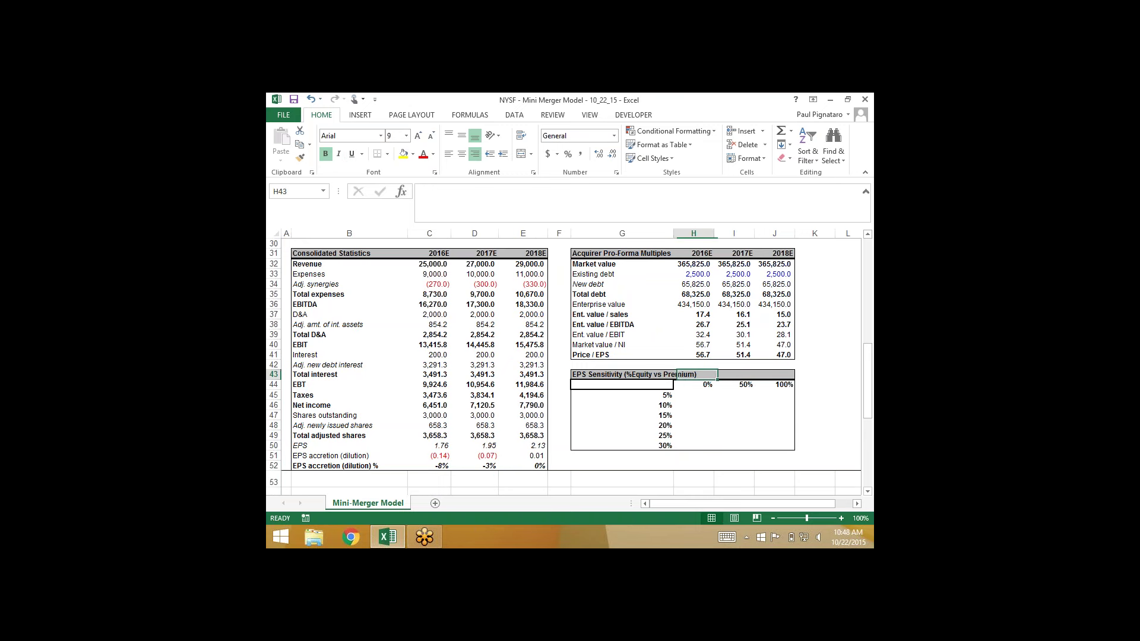
pyautogui.press('Right')
pyautogui.press('Left')
pyautogui.press('Left')
pyautogui.press('Right')
pyautogui.press('Right')
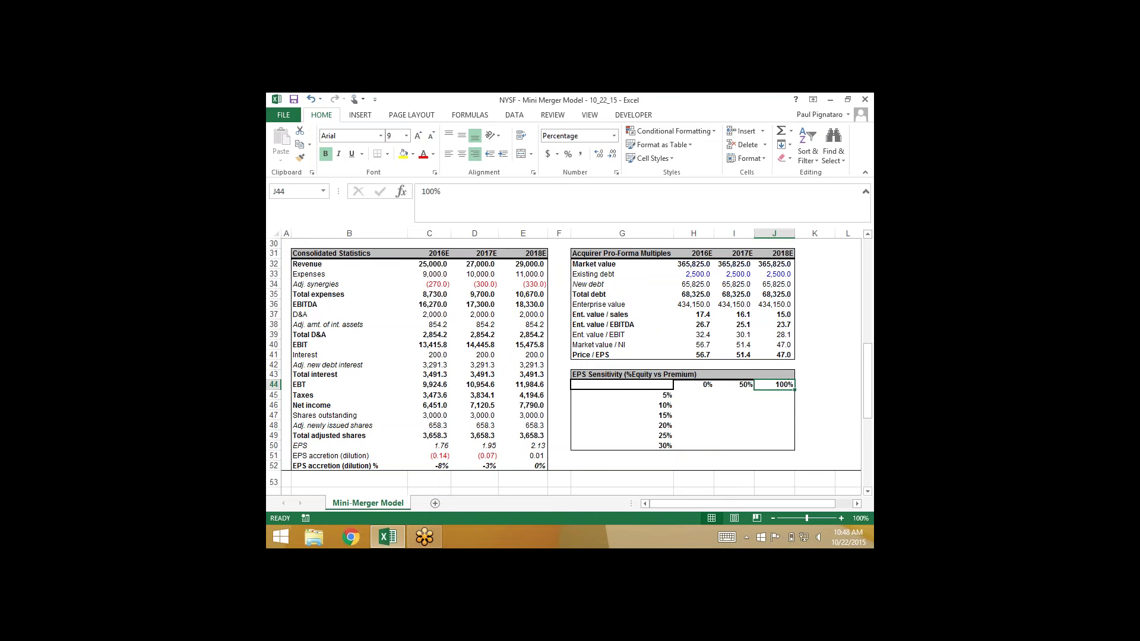
pyautogui.press('Left')
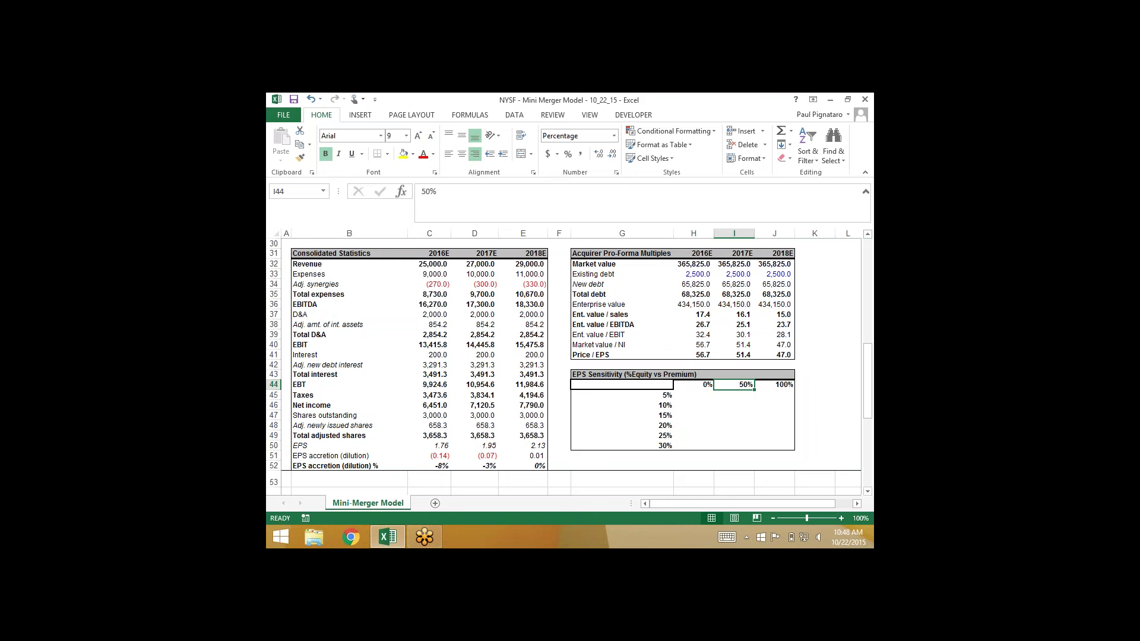
# - Enter 0% in the EPS Sensitivity table for a 25% premium and 50% equity, cell I49
pyautogui.press('Down')
pyautogui.press('Down')
pyautogui.press('Down')
pyautogui.press('Down')
pyautogui.press('Down')
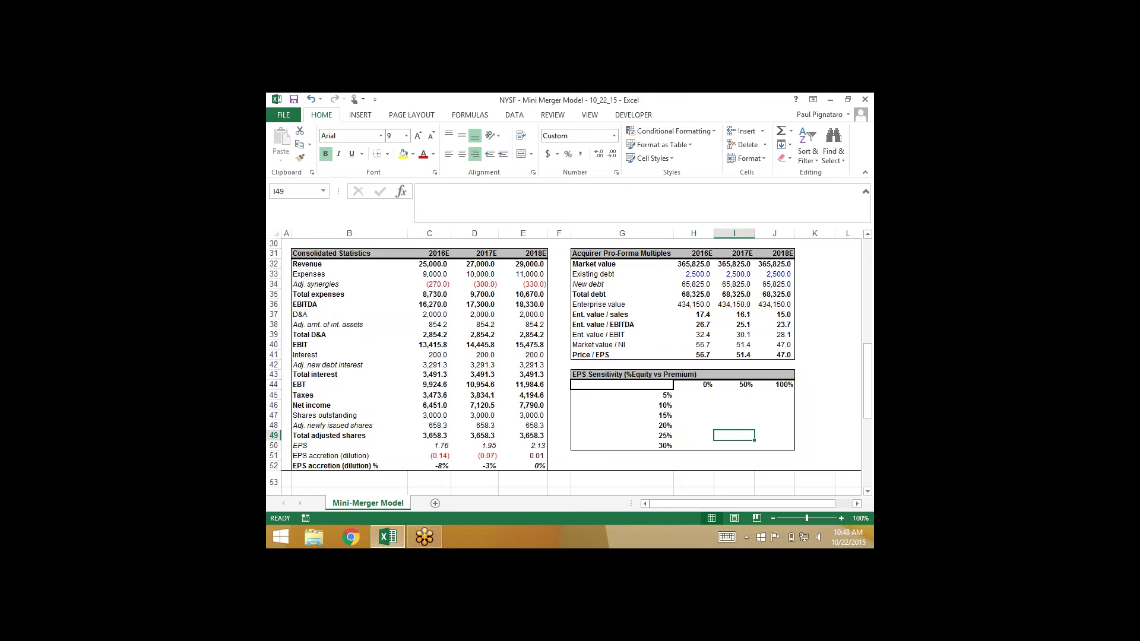
pyautogui.write('0%')
pyautogui.hotkey('ctrl', 'Return')
pyautogui.press('Left')
pyautogui.press('Left')
pyautogui.press('Left')
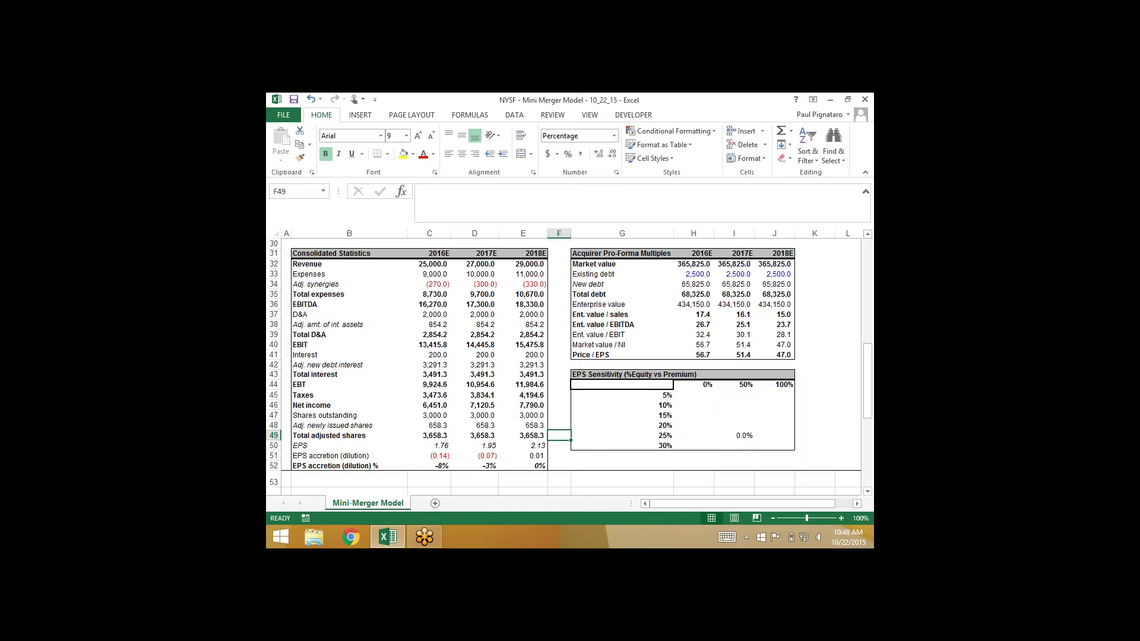
# - Set the equity percentage in Sources, cell F6, to 25%
pyautogui.scroll(10, 564, 365)
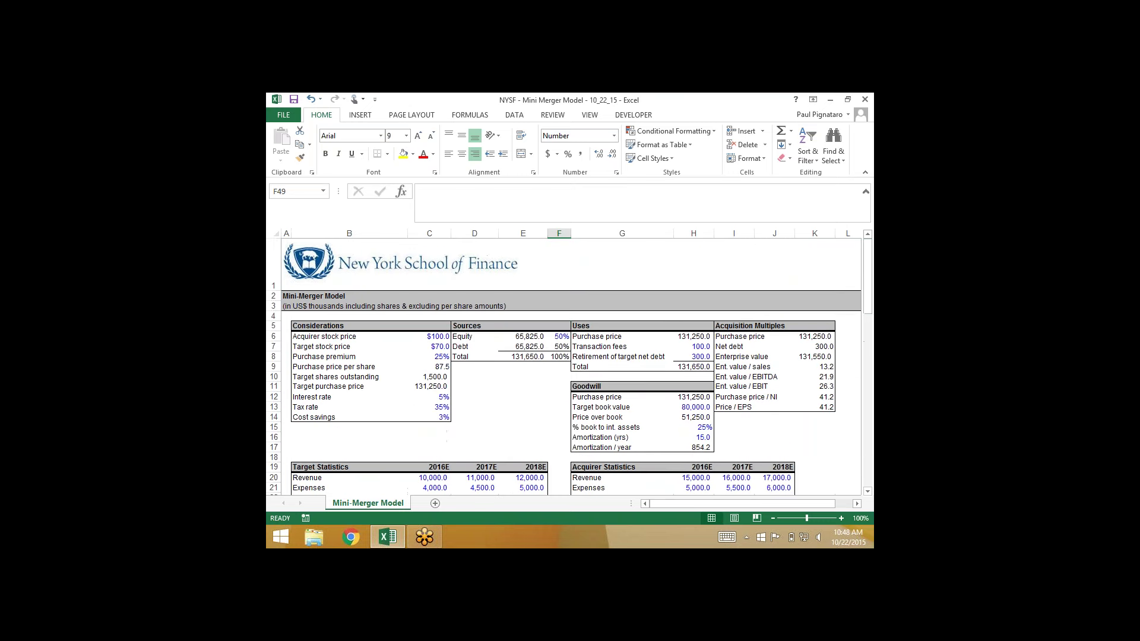
pyautogui.click(559, 336)
pyautogui.write('25%')
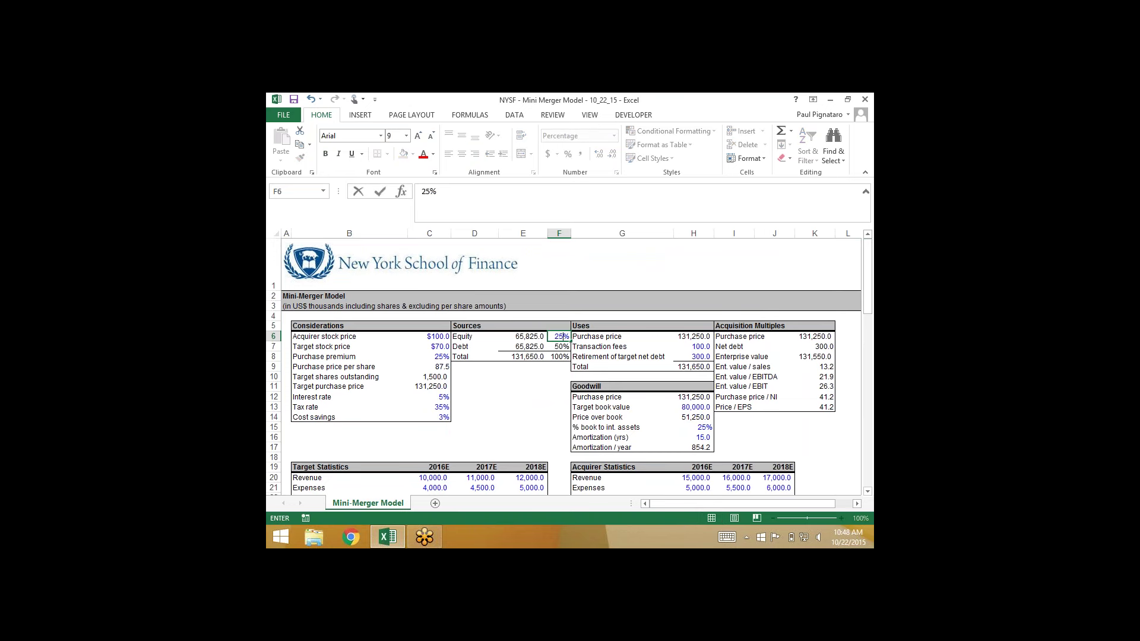
pyautogui.press('Return')
# - Set the purchase premium in Considerations, cell C8, to 15%
pyautogui.press('Left')
pyautogui.press('Left')
pyautogui.press('Left')
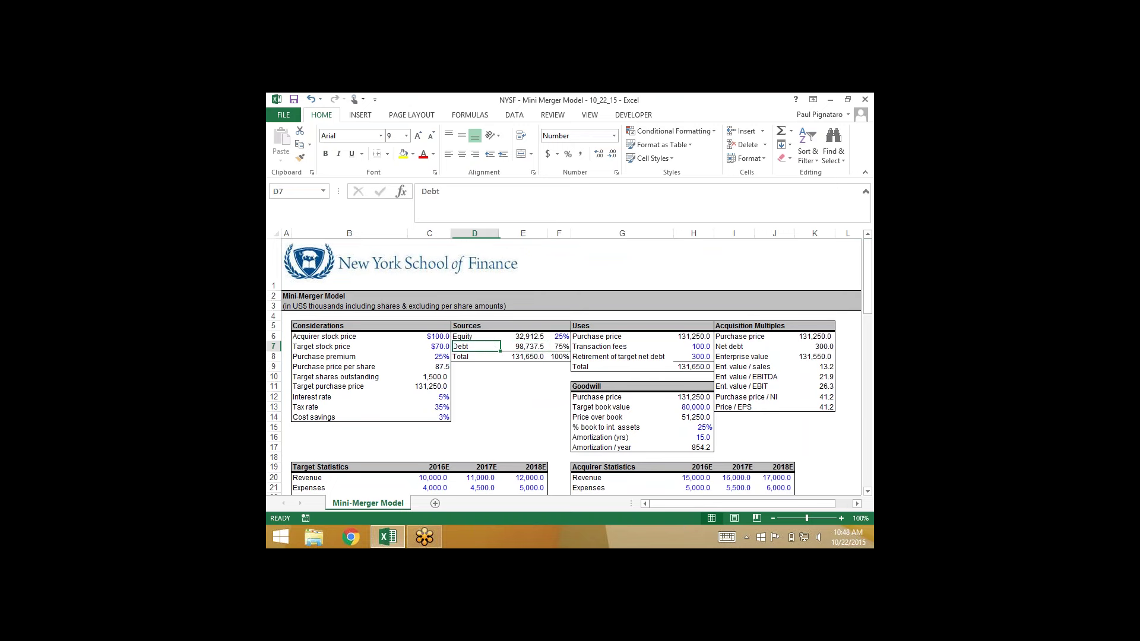
pyautogui.press('Down')
pyautogui.write('15%')
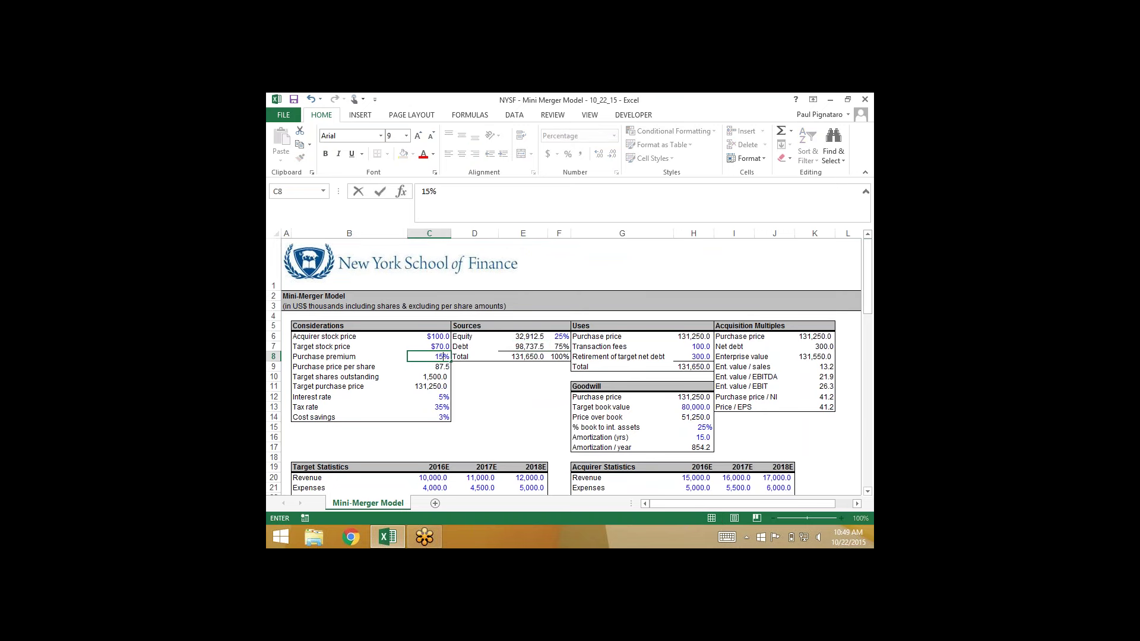
pyautogui.hotkey('ctrl', 'Return')
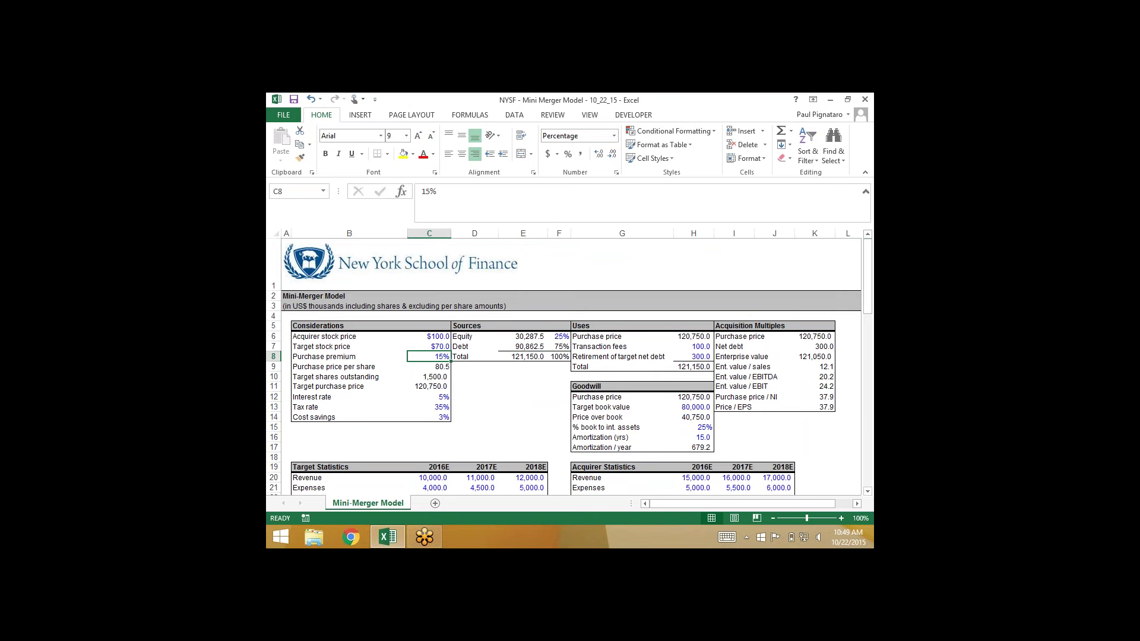
# - Check the 2018E EPS accretion (dilution) % in E52 against the EPS Sensitivity table for the new assumptions
pyautogui.press('Right')
pyautogui.press('Right')
pyautogui.press('Left')
pyautogui.press('Left')
pyautogui.press('Right')
pyautogui.press('Right')
pyautogui.press('Down')
pyautogui.press('Down')
pyautogui.press('Down')
pyautogui.press('Down')
pyautogui.press('Down')
pyautogui.press('Down')
pyautogui.press('Down')
pyautogui.press('Down')
pyautogui.press('Down')
pyautogui.press('Down')
pyautogui.press('Down')
pyautogui.press('Down')
pyautogui.press('Down')
pyautogui.press('Down')
pyautogui.press('Down')
pyautogui.press('Down')
pyautogui.press('Down')
pyautogui.press('Down')
pyautogui.press('Down')
pyautogui.press('Down')
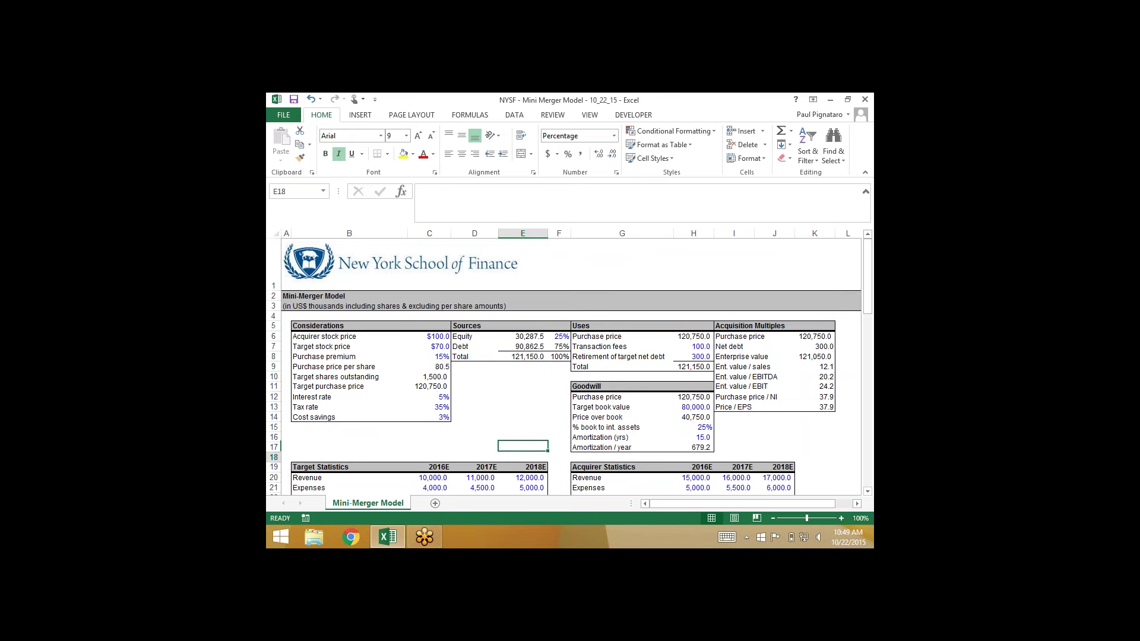
pyautogui.press('Down')
pyautogui.press('Down')
pyautogui.press('Down')
pyautogui.press('Down')
pyautogui.press('Down')
pyautogui.press('Down')
pyautogui.press('Down')
pyautogui.press('Down')
pyautogui.press('Down')
pyautogui.press('Down')
pyautogui.press('Down')
pyautogui.press('Down')
pyautogui.press('Down')
pyautogui.press('Down')
pyautogui.press('Down')
pyautogui.press('Down')
pyautogui.press('Down')
pyautogui.press('Down')
pyautogui.press('Down')
pyautogui.press('Down')
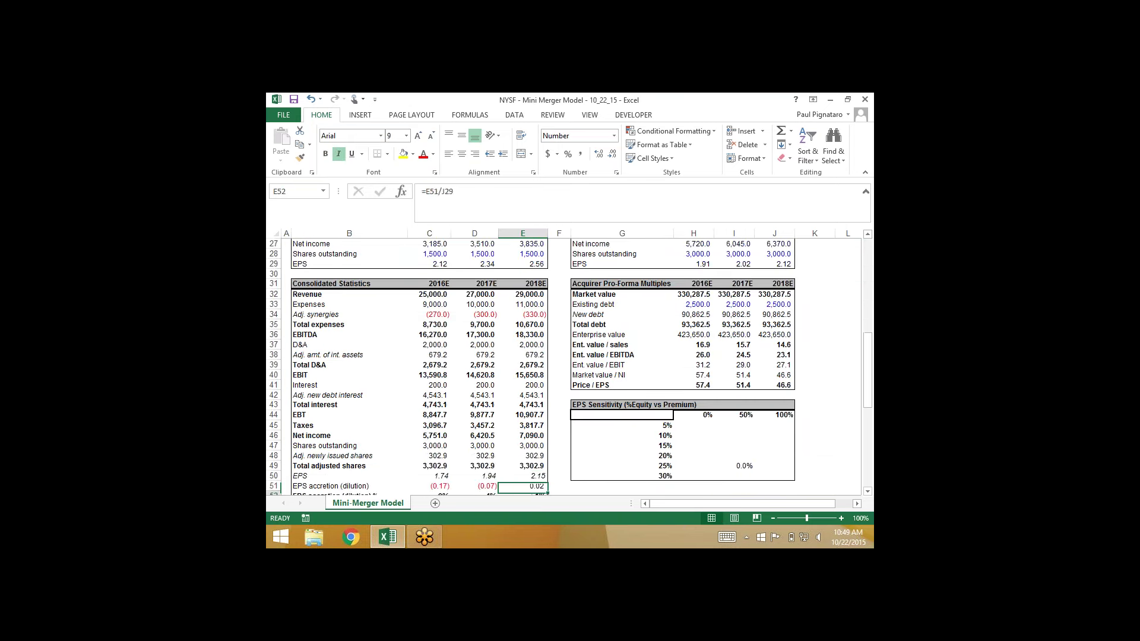
pyautogui.press('Right')
pyautogui.press('Right')
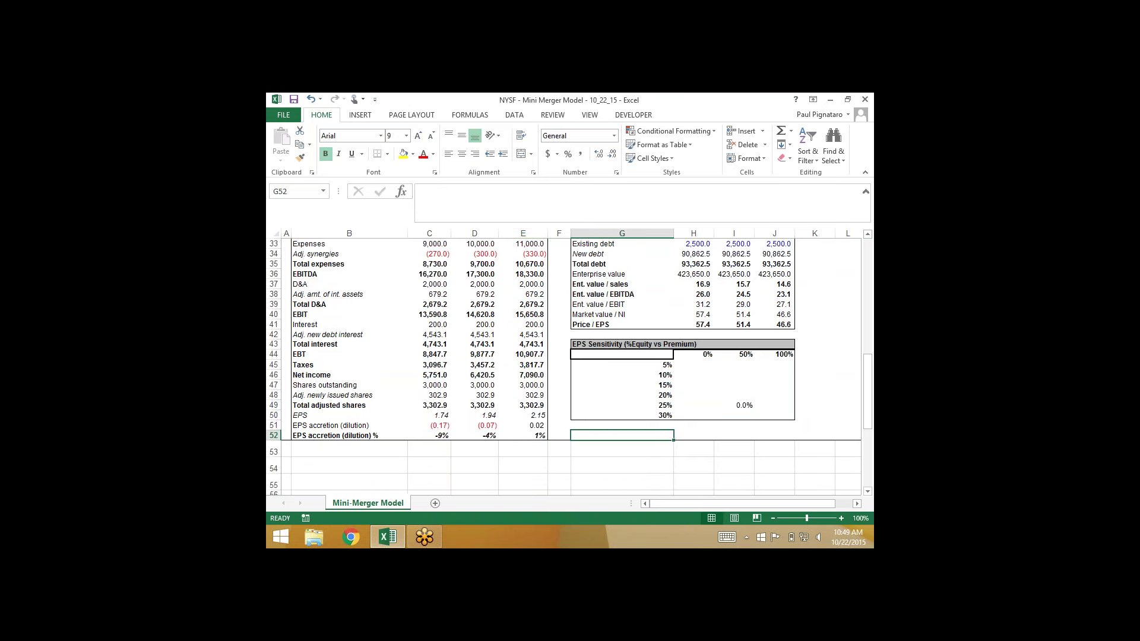
pyautogui.press('Left')
pyautogui.press('Left')
# - Set the equity percentage in Sources, cell F6, to 0%
pyautogui.scroll(10, 571, 357)
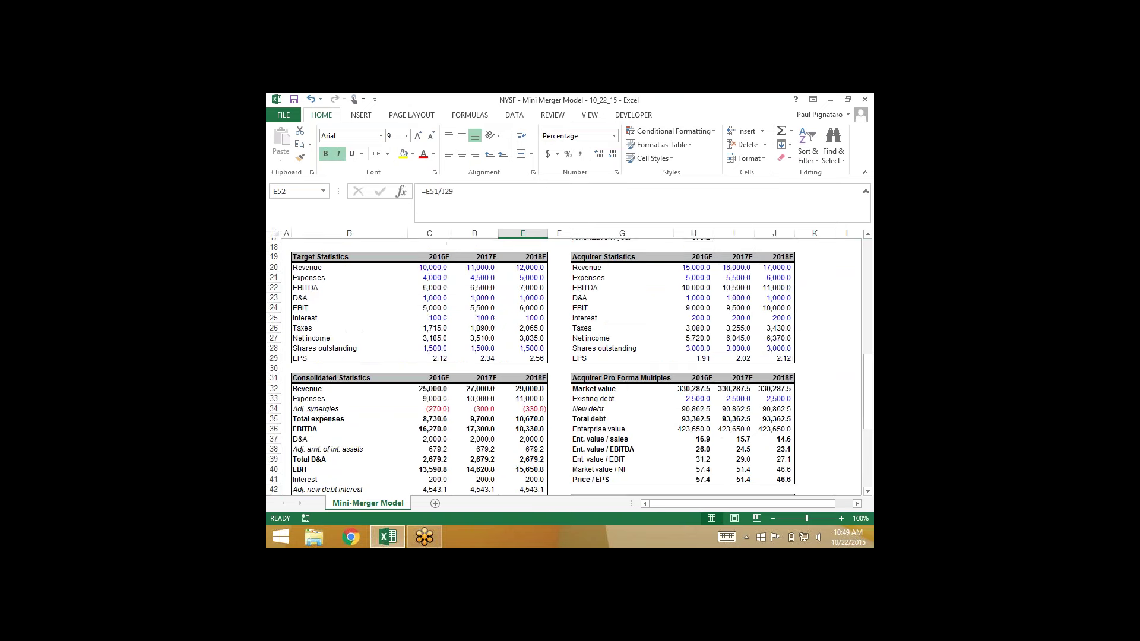
pyautogui.click(559, 336)
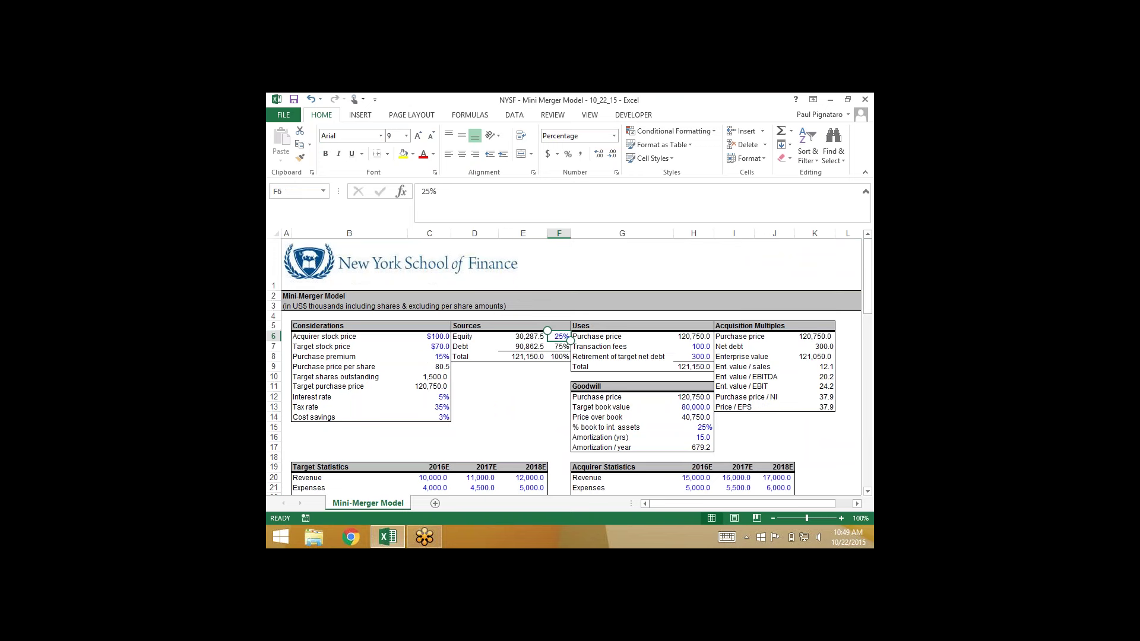
pyautogui.write('0')
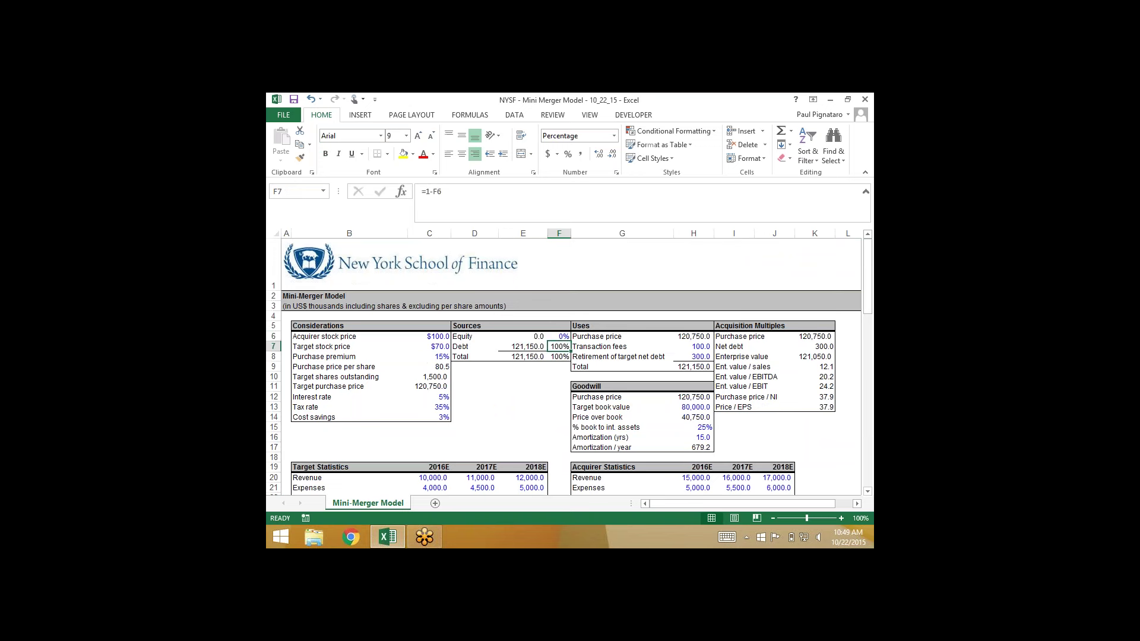
pyautogui.hotkey('ctrl', 'Return')
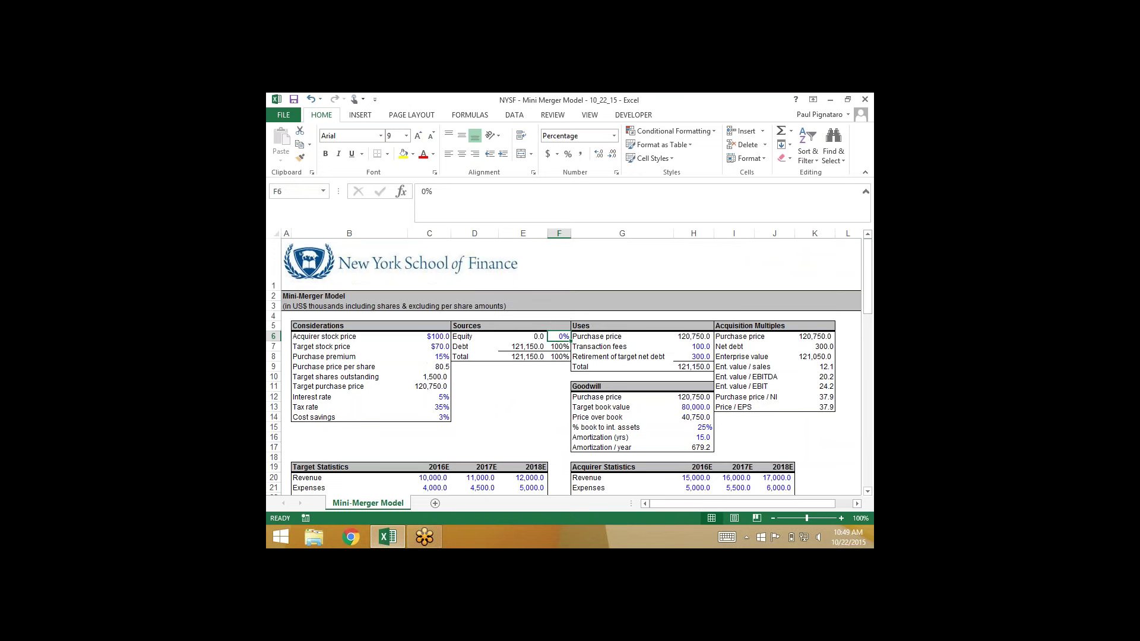
# - Check the purchase premium in C8 and the 2018E EPS accretion (dilution) % for the all-debt case
pyautogui.press('Down')
pyautogui.press('Down')
pyautogui.press('Down')
pyautogui.press('Down')
pyautogui.press('Down')
pyautogui.press('Down')
pyautogui.press('Left')
pyautogui.press('Left')
pyautogui.press('Left')
pyautogui.click(429, 356)
pyautogui.scroll(-10, 564, 366)
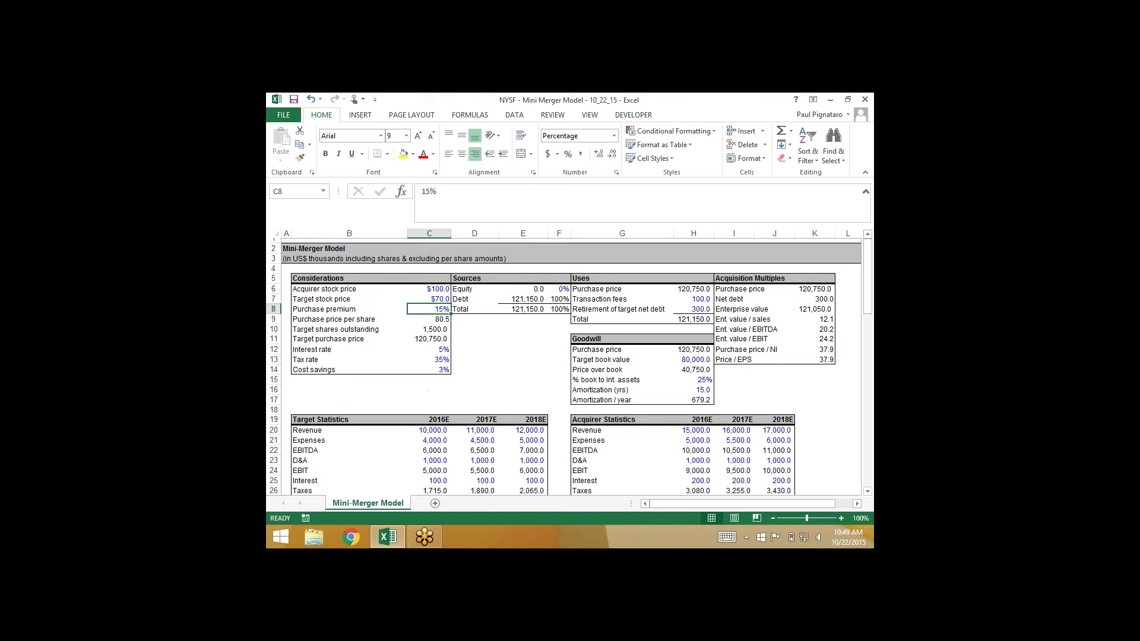
pyautogui.click(523, 425)
pyautogui.press('Right')
pyautogui.press('Right')
pyautogui.press('Right')
pyautogui.press('Right')
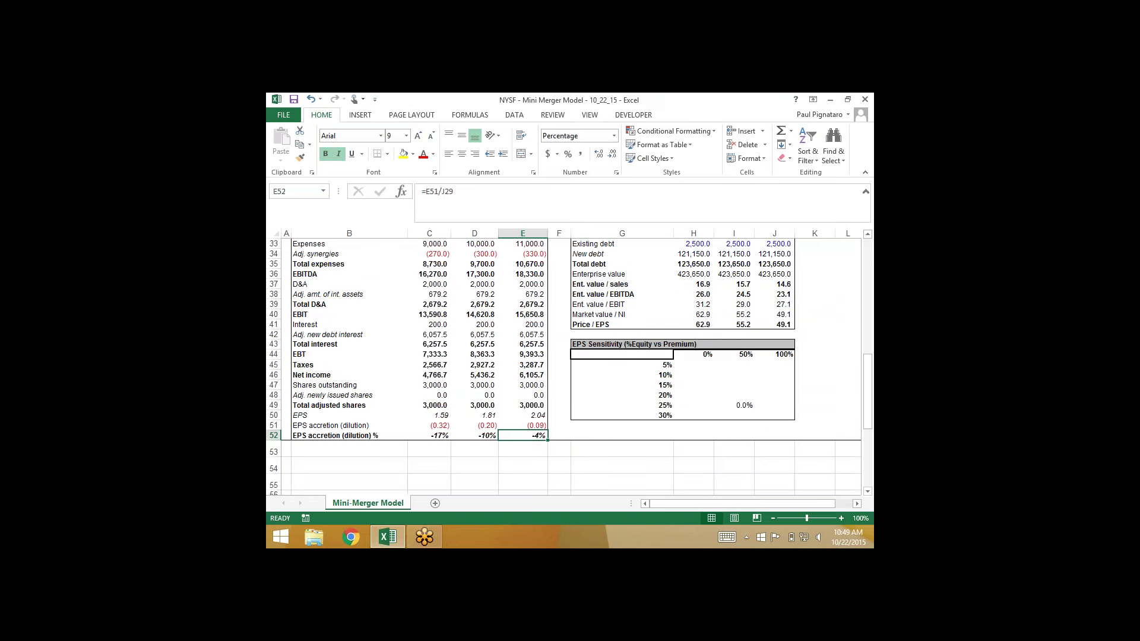
# - Enter -4% in the EPS Sensitivity table for 0% equity and a 15% premium, cell H47
pyautogui.press('Up')
pyautogui.press('Up')
pyautogui.press('Up')
pyautogui.press('Up')
pyautogui.press('Up')
pyautogui.press('Up')
pyautogui.press('Up')
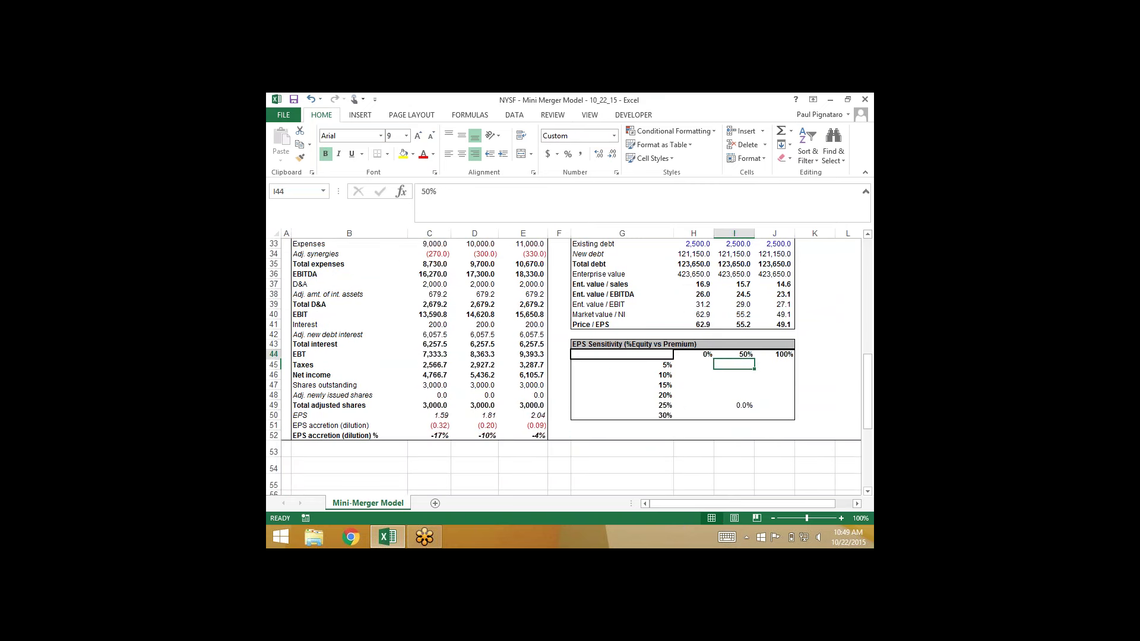
pyautogui.press('Left')
pyautogui.press('Down')
pyautogui.press('Down')
pyautogui.press('Down')
pyautogui.press('Down')
pyautogui.press('Up')
pyautogui.press('Up')
pyautogui.press('Up')
pyautogui.press('Up')
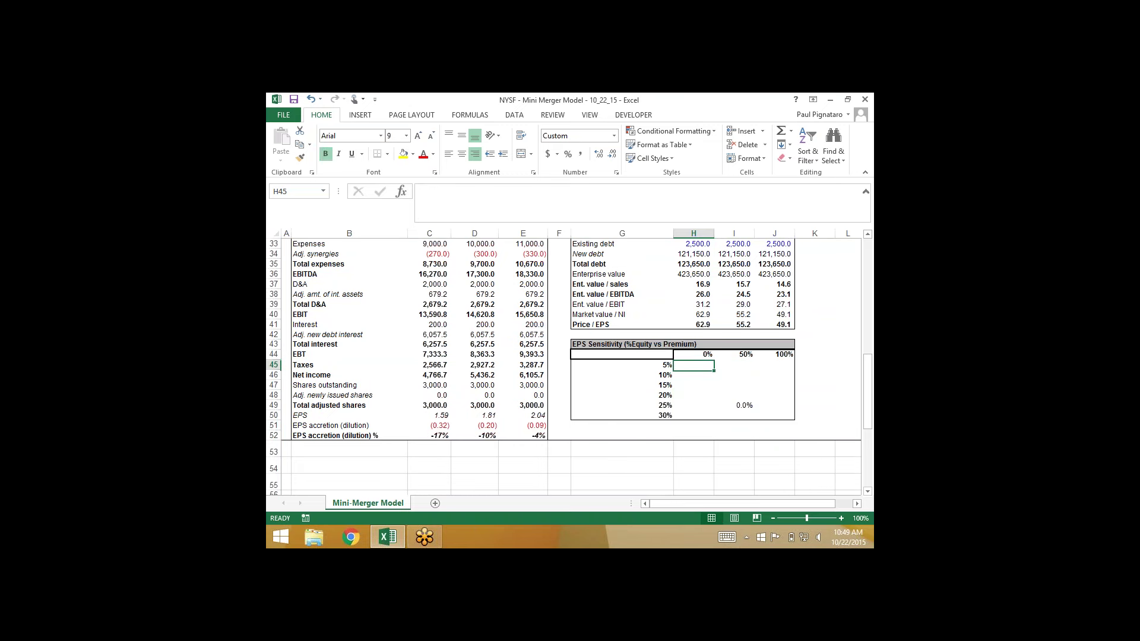
pyautogui.press('Down')
pyautogui.press('Down')
pyautogui.press('Down')
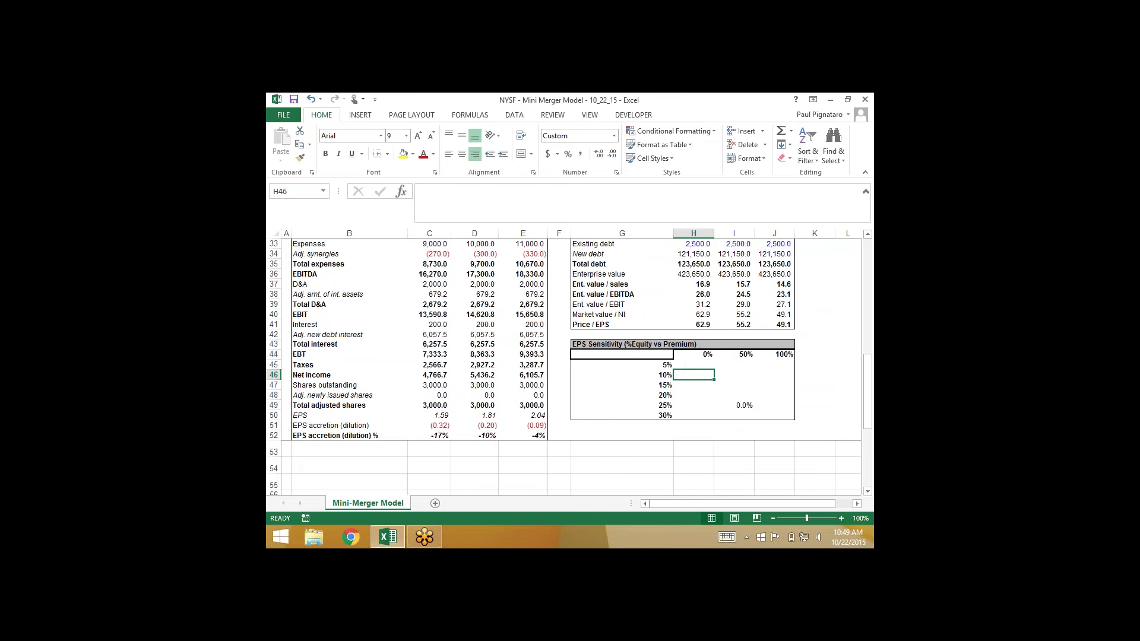
pyautogui.write('-4%')
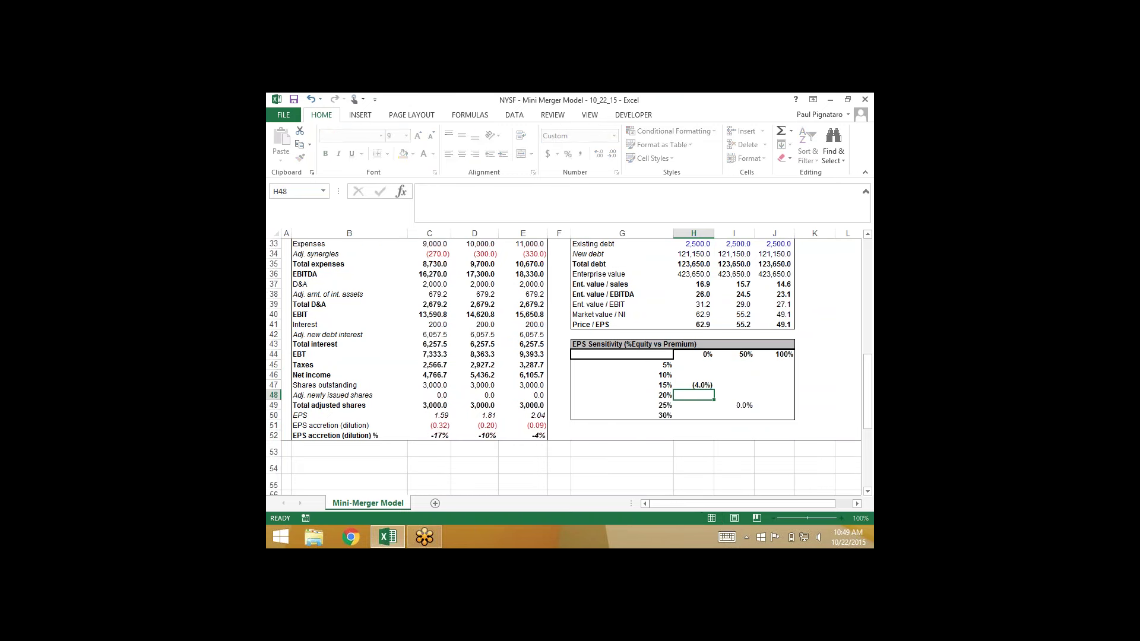
pyautogui.hotkey('ctrl', 'Return')
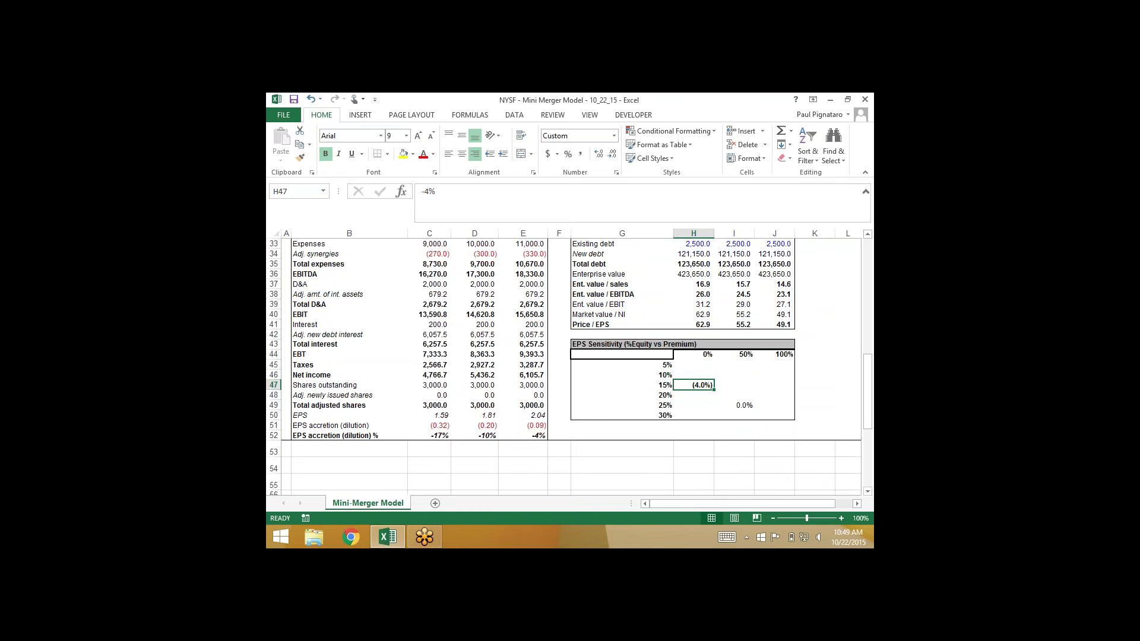
# - Link the EPS Sensitivity table's corner cell G44 to the 2018E EPS accretion (dilution) % with =E52
pyautogui.press('Down')
pyautogui.press('Up')
pyautogui.press('Up')
pyautogui.press('Up')
pyautogui.press('Left')
pyautogui.press('Up')
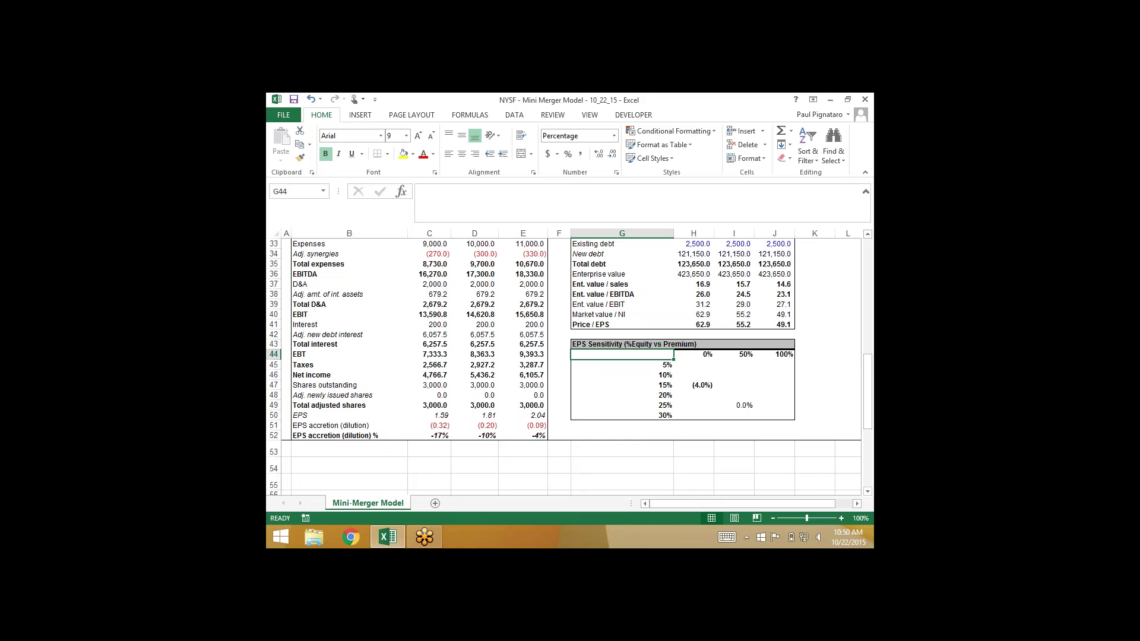
pyautogui.write('=')
pyautogui.press('Left')
pyautogui.press('Left')
pyautogui.press('Down')
pyautogui.press('Down')
pyautogui.press('Down')
pyautogui.press('Down')
pyautogui.press('Down')
pyautogui.press('Down')
pyautogui.press('Down')
pyautogui.press('Down')
pyautogui.press('Return')
# - Start a what-if Data Table on the EPS Sensitivity range G44:J50
pyautogui.click(622, 355)
pyautogui.hotkey('shift', 'Right')
pyautogui.hotkey('shift', 'Right')
pyautogui.hotkey('shift', 'Right')
pyautogui.hotkey('shift', 'Down')
pyautogui.hotkey('shift', 'Down')
pyautogui.hotkey('shift', 'Down')
pyautogui.hotkey('shift', 'Down')
pyautogui.hotkey('shift', 'Down')
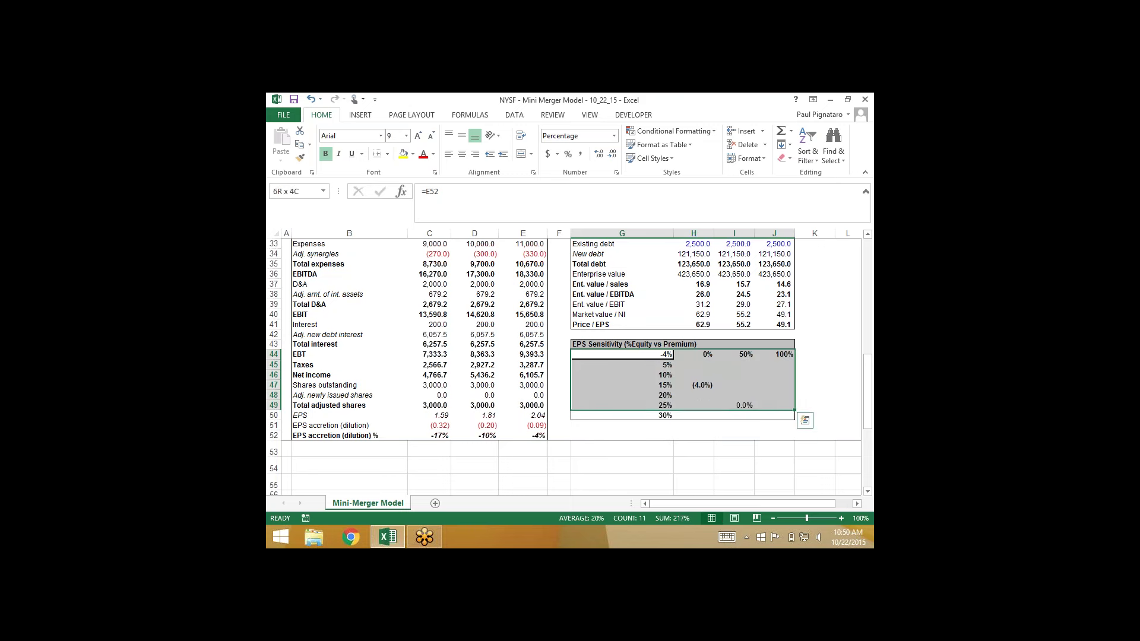
pyautogui.hotkey('shift', 'Down')
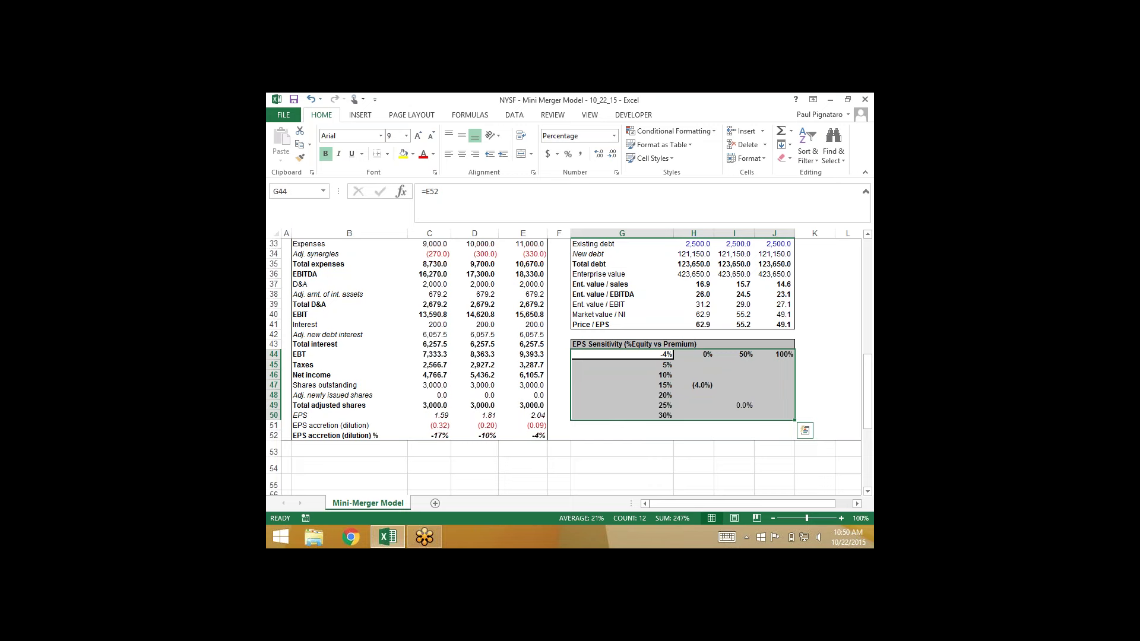
pyautogui.hotkey('alt', 'd')
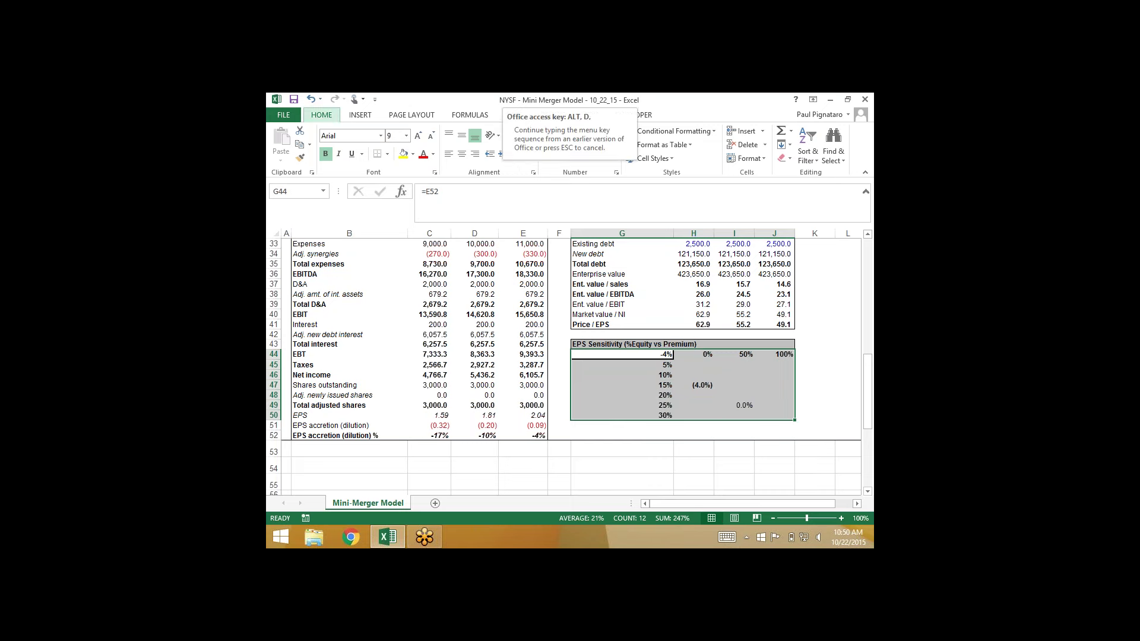
pyautogui.press('t')
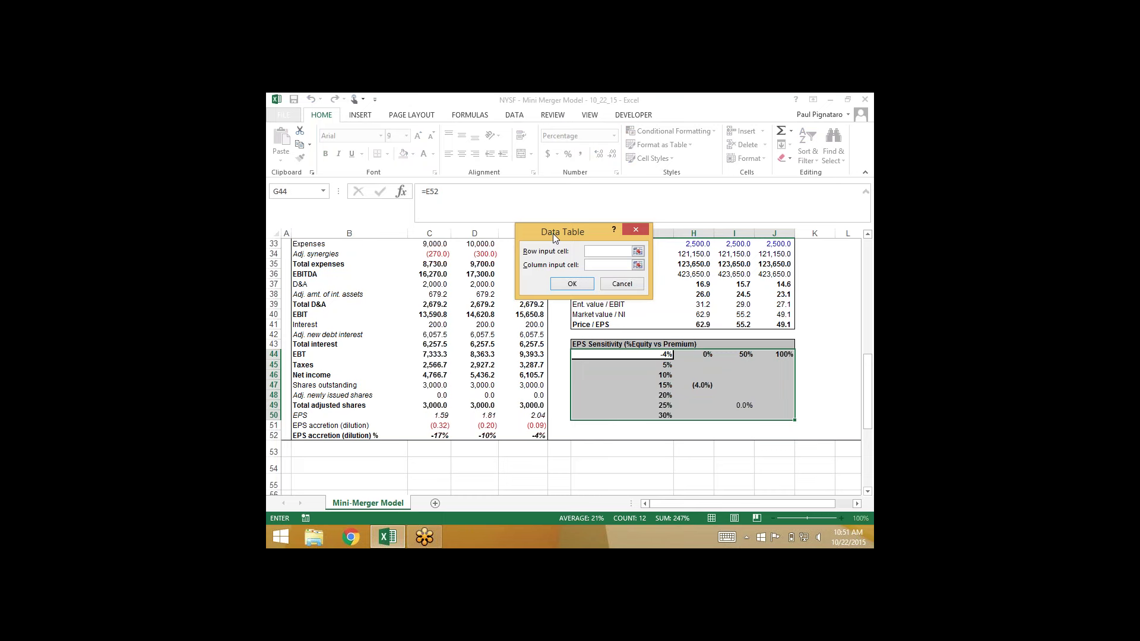
# - Set the Data Table's row input cell to the equity percentage in Sources, $F$6
pyautogui.moveTo(553, 233); pyautogui.dragTo(355, 127)
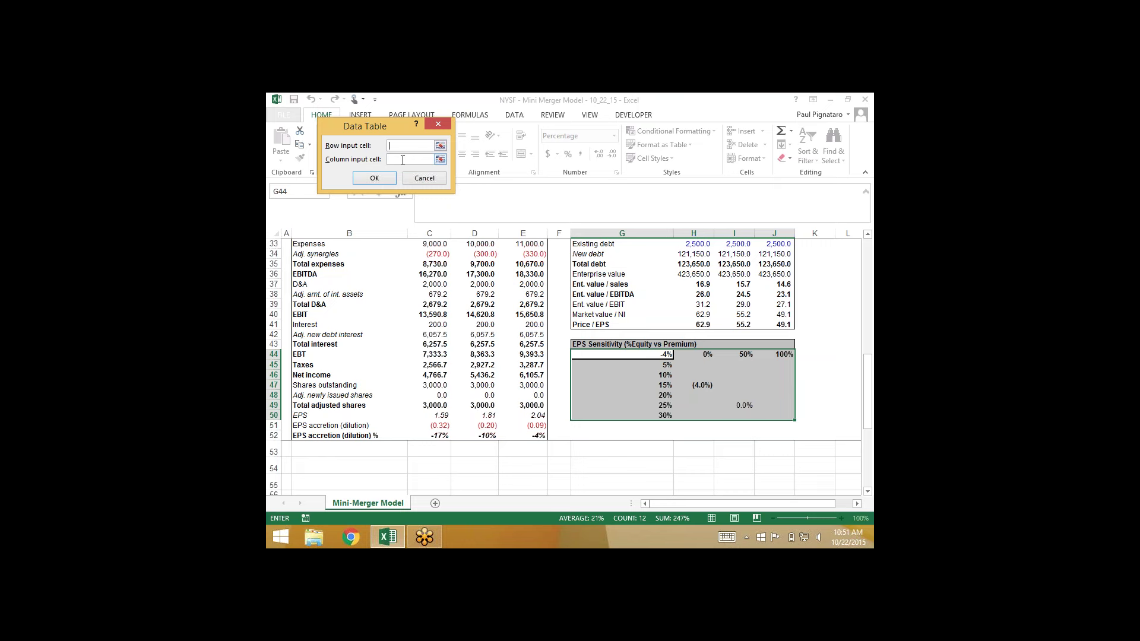
pyautogui.scroll(9, 569, 366)
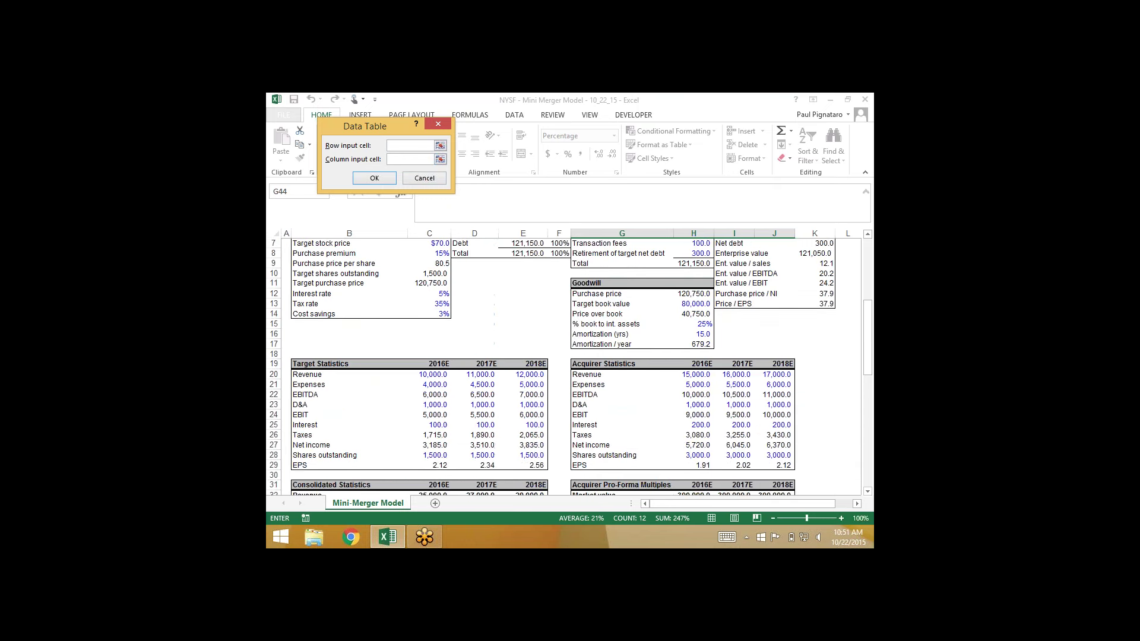
pyautogui.scroll(2, 558, 309)
pyautogui.click(558, 284)
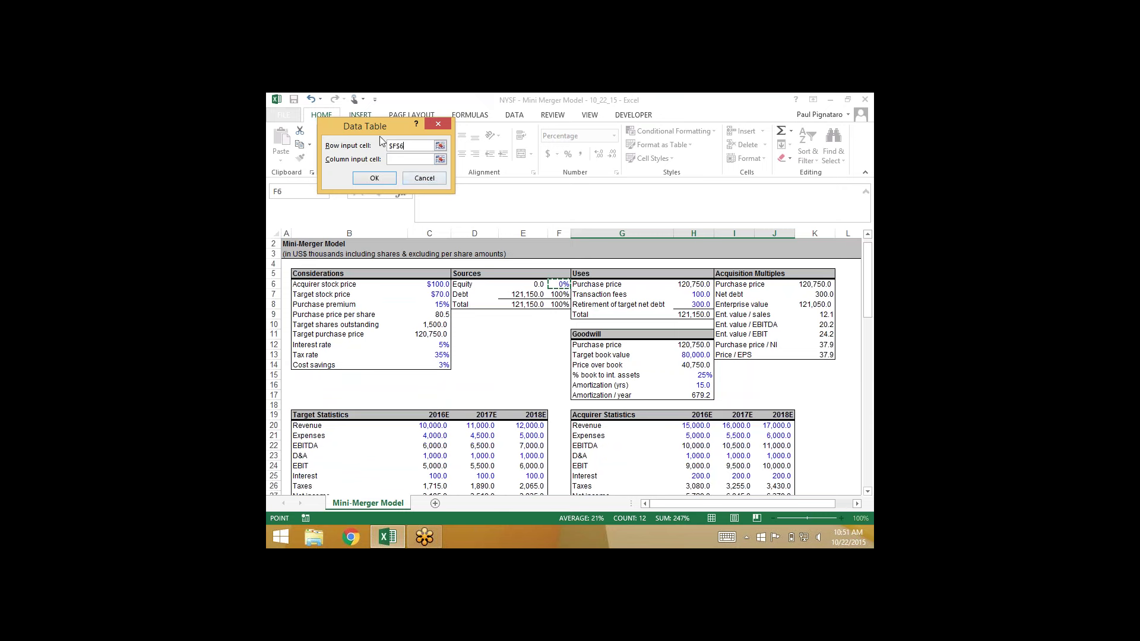
# - Set the column input cell to the purchase premium, $C$8, and create the data table
pyautogui.click(402, 160)
pyautogui.scroll(-10, 402, 164)
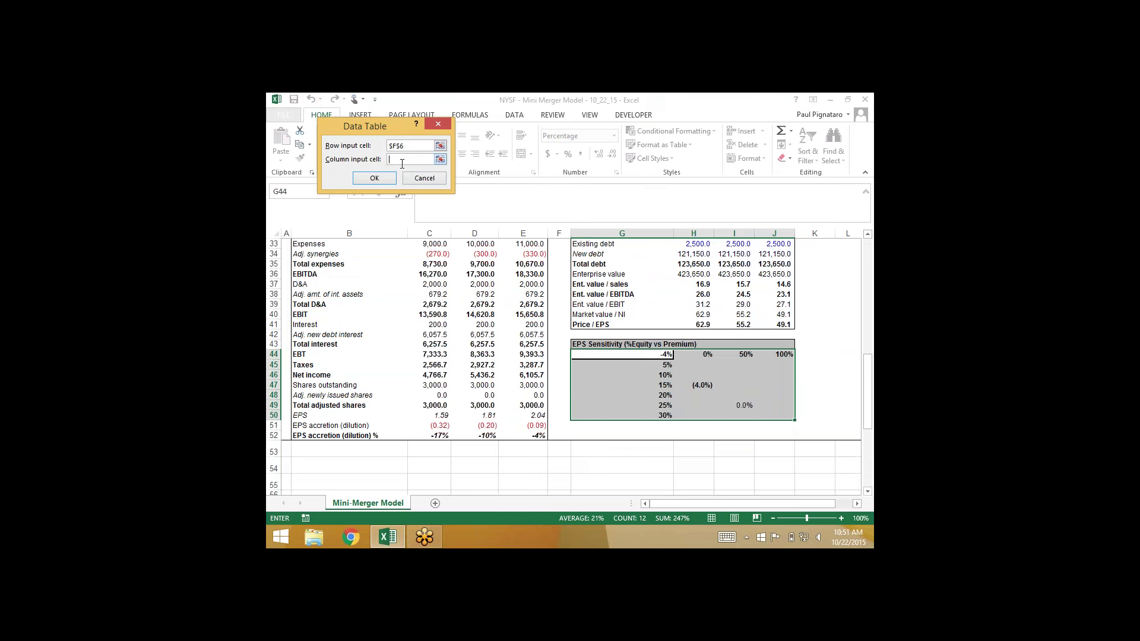
pyautogui.hotkey('ctrl', 'Home')
pyautogui.press('Down')
pyautogui.press('Down')
pyautogui.press('Down')
pyautogui.press('Down')
pyautogui.press('Down')
pyautogui.press('Down')
pyautogui.press('Down')
pyautogui.press('Right')
pyautogui.press('Right')
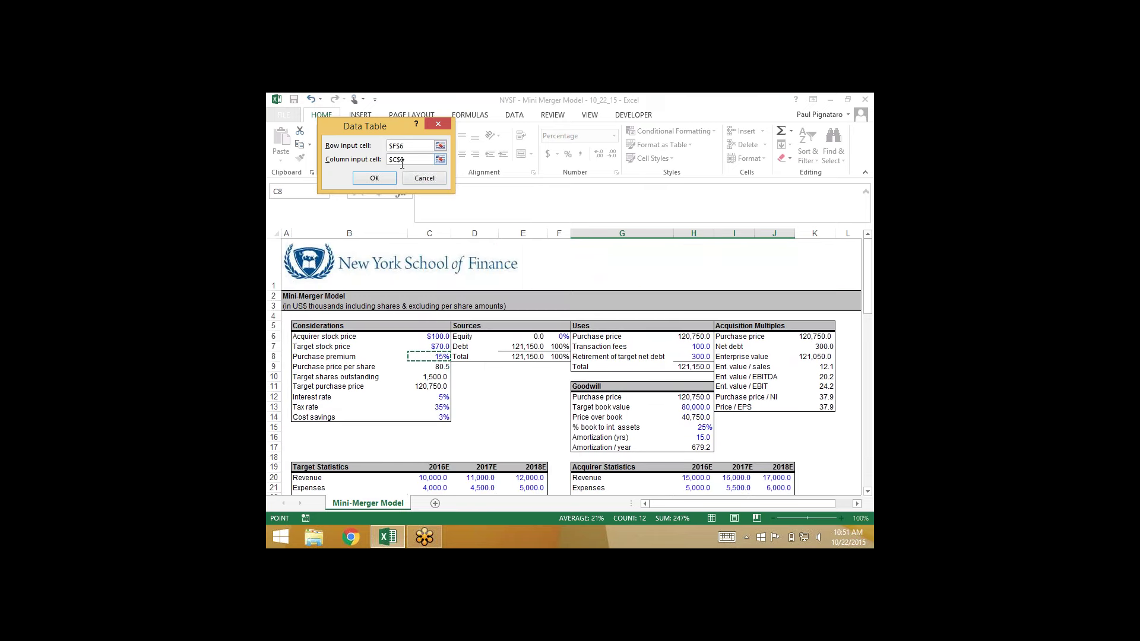
pyautogui.click(374, 178)
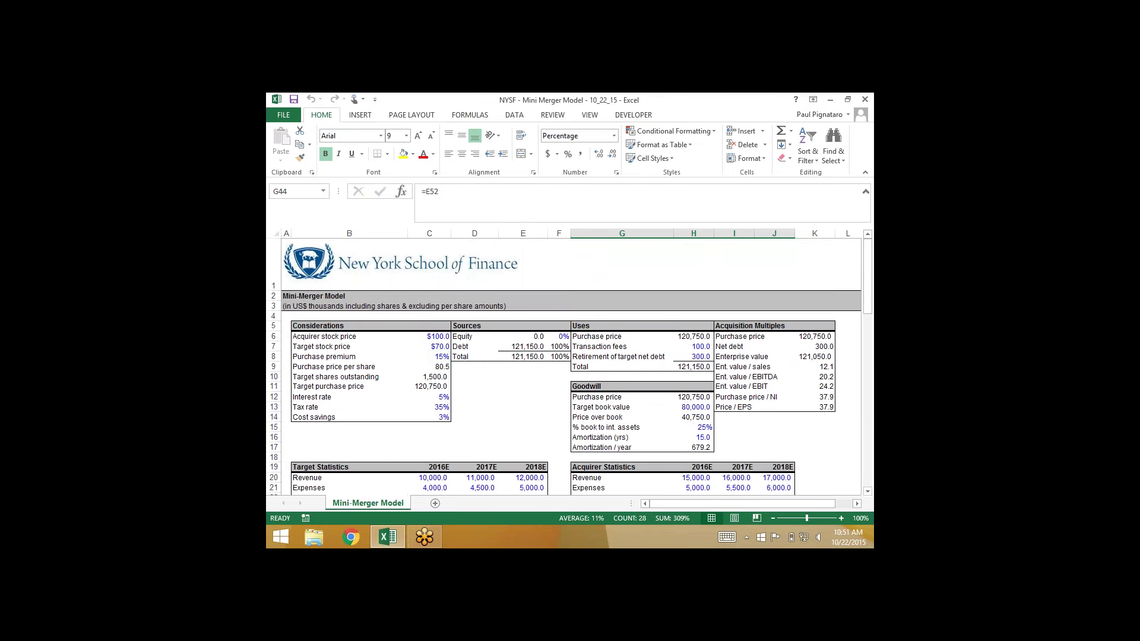
# - Review the filled EPS Sensitivity table, its equity and premium headings, and the corner cell G44
pyautogui.scroll(-4, 565, 367)
pyautogui.scroll(-7, 569, 367)
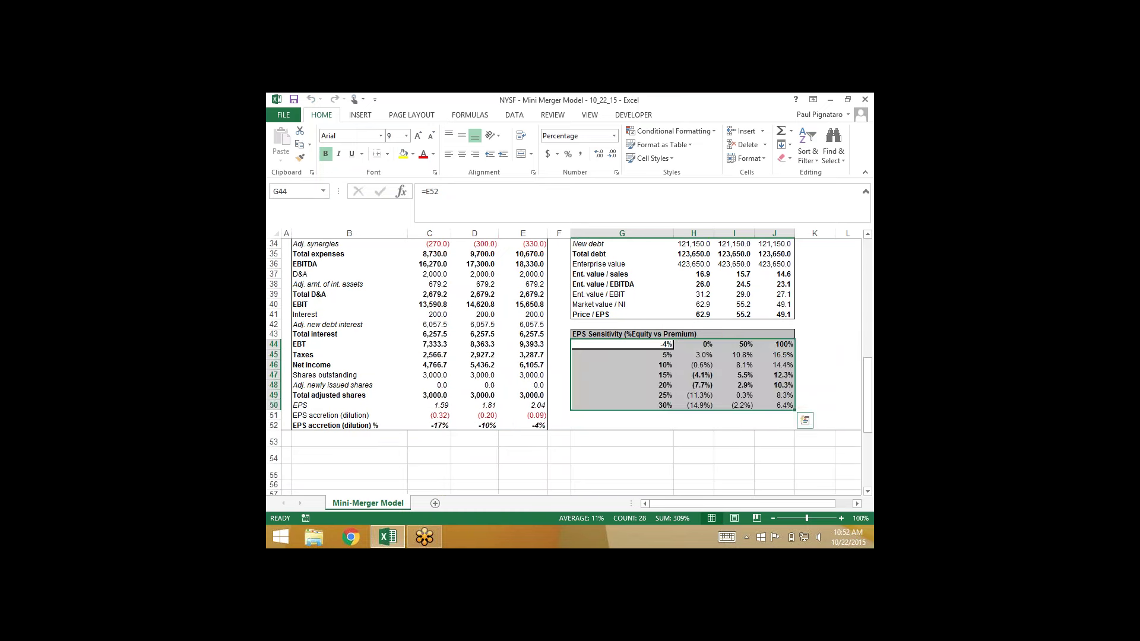
pyautogui.click(694, 345)
pyautogui.press('Left')
pyautogui.press('Down')
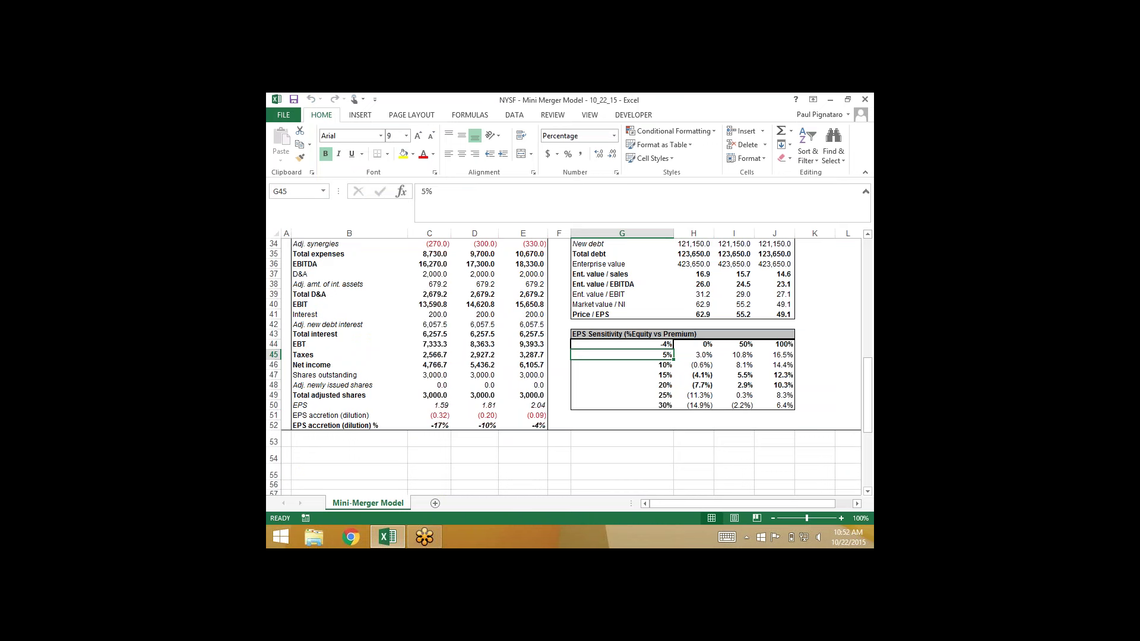
pyautogui.click(622, 344)
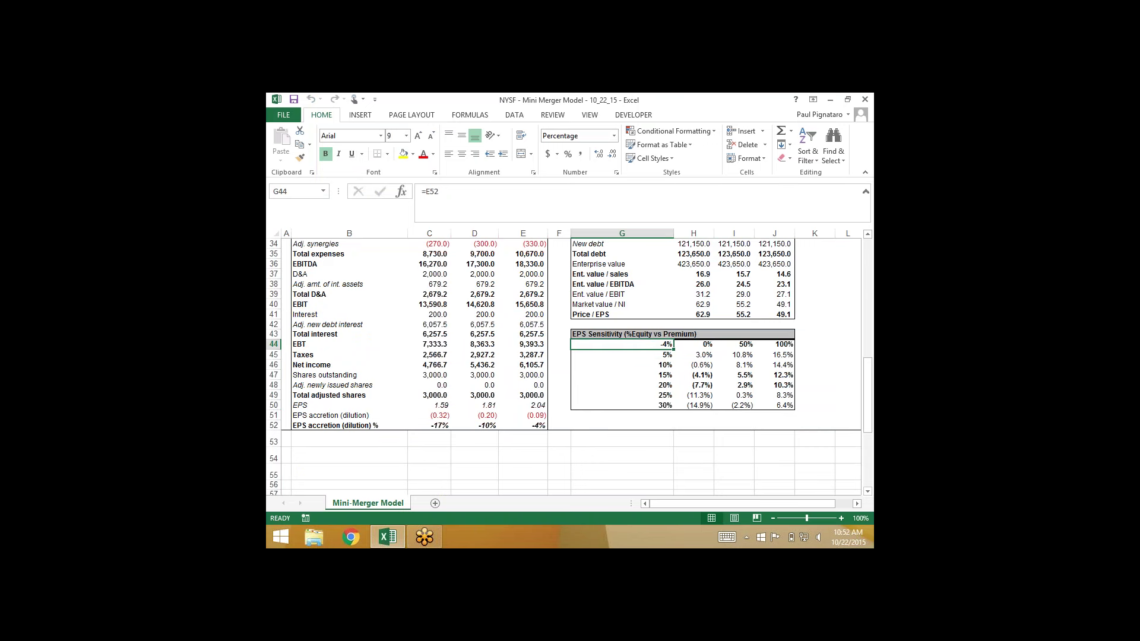
pyautogui.press('Right')
pyautogui.press('Down')
pyautogui.press('Up')
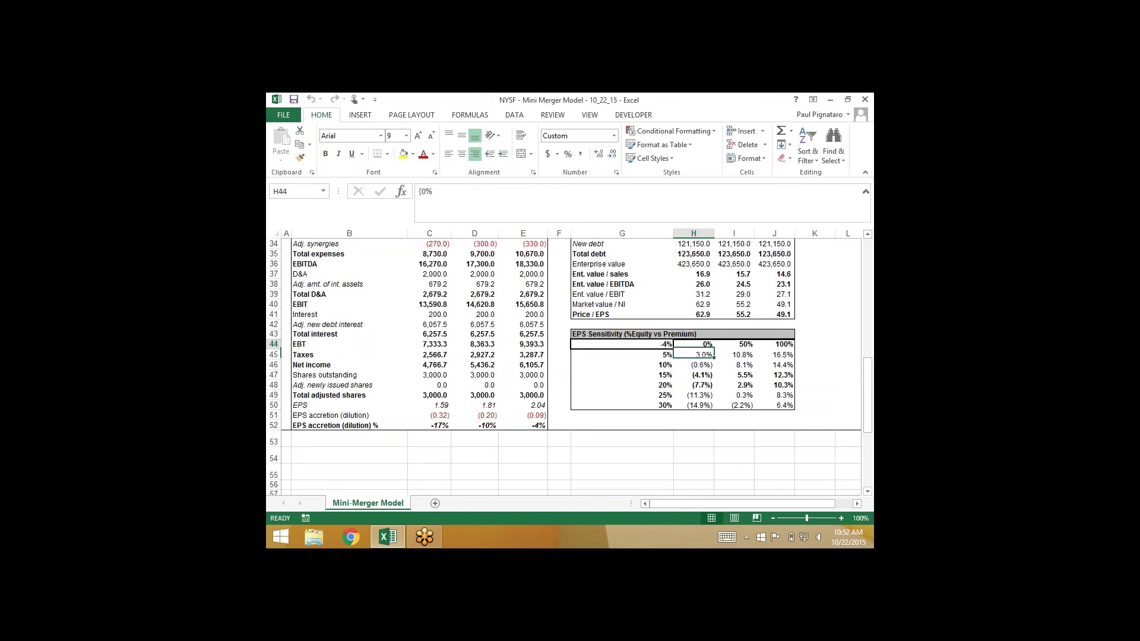
pyautogui.press('Left')
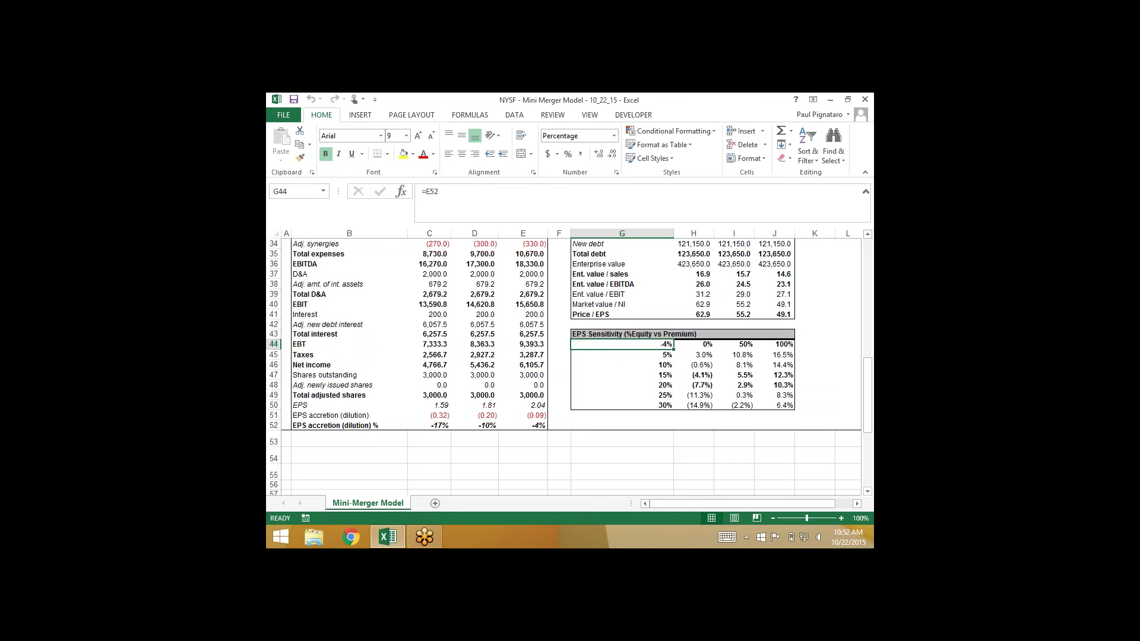
# - Check the equity percentage in F6 and purchase premium in C8 against the table formula in H45:J50
pyautogui.scroll(11, 570, 366)
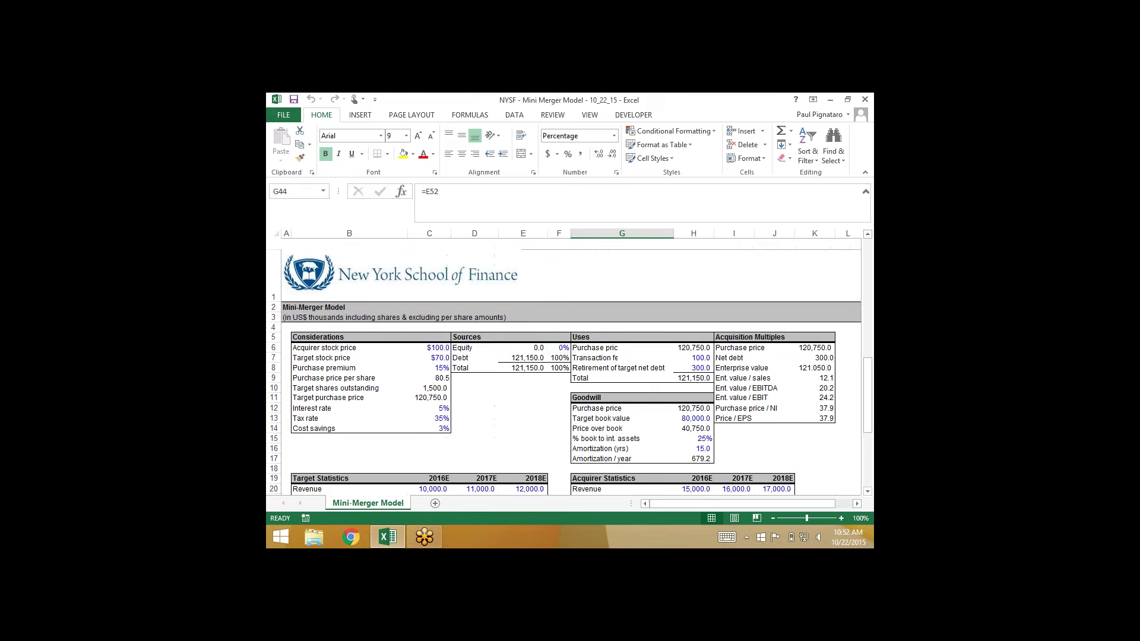
pyautogui.click(558, 336)
pyautogui.click(429, 356)
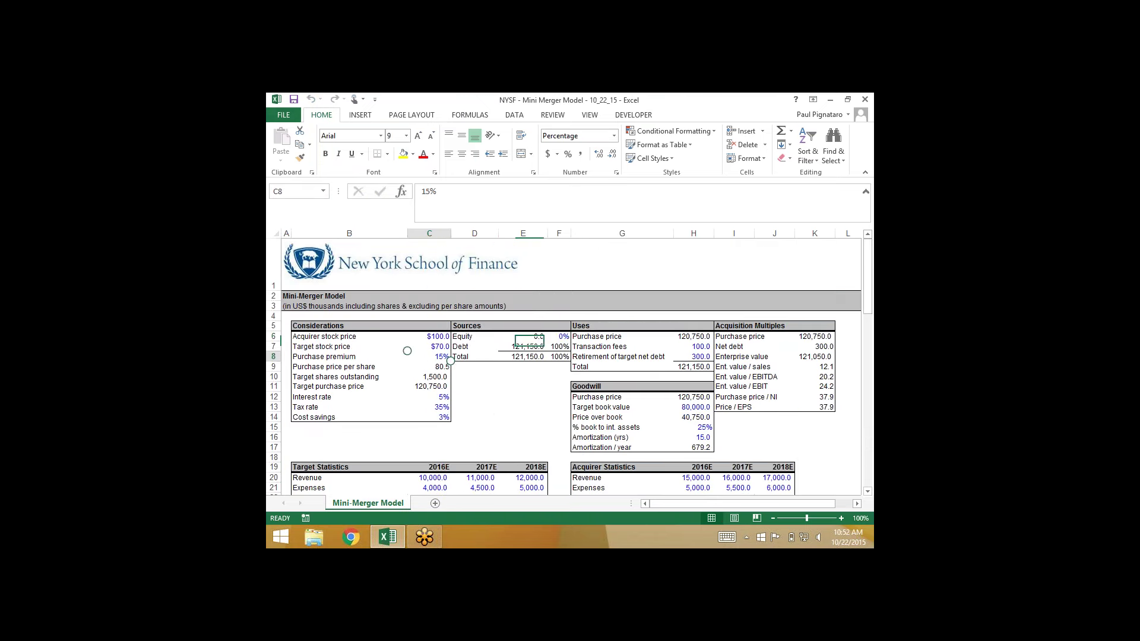
pyautogui.scroll(-11, 570, 366)
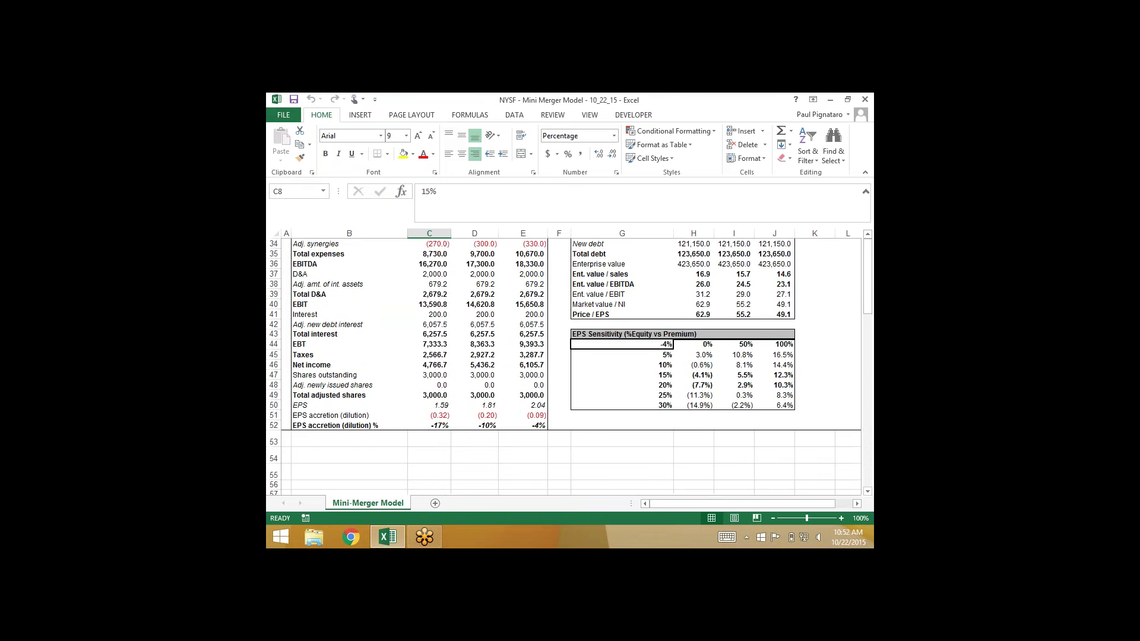
pyautogui.click(622, 324)
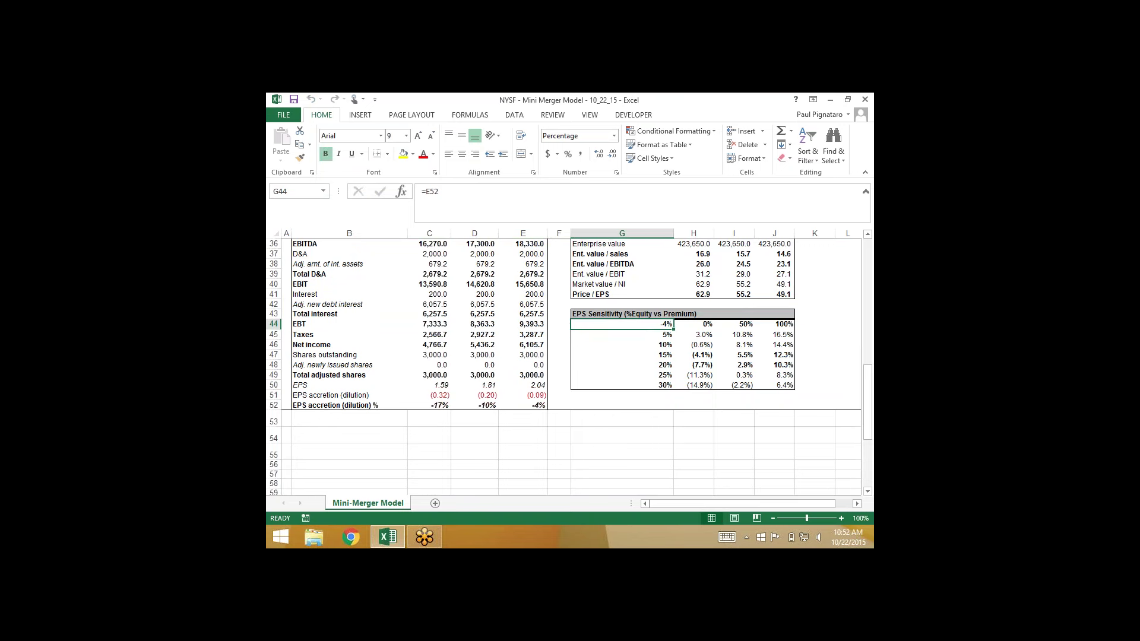
pyautogui.click(694, 335)
pyautogui.moveTo(714, 340); pyautogui.dragTo(784, 385)
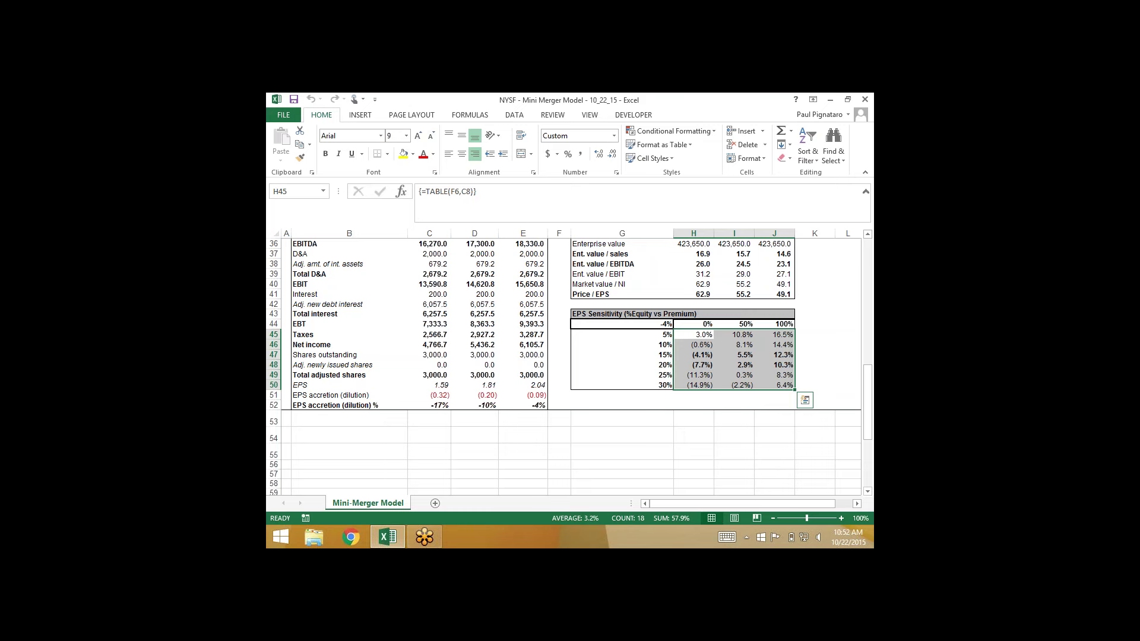
pyautogui.click(622, 324)
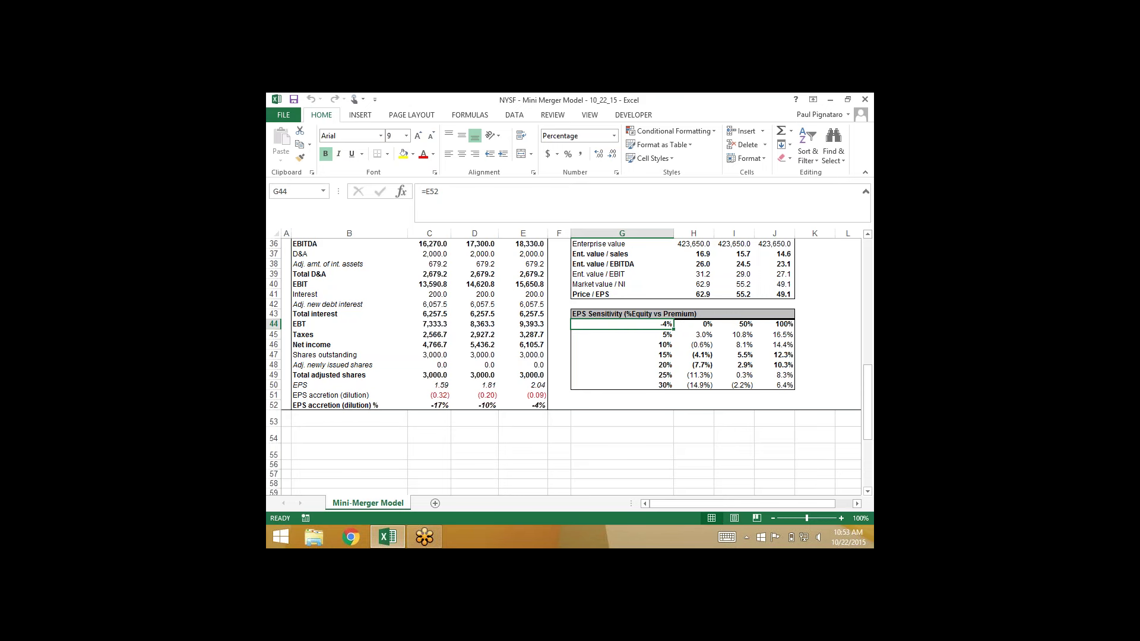
# - Compare the EPS accretion in the 5% premium row across the 0%, 50% and 100% equity columns
pyautogui.press('Right')
pyautogui.press('Right')
pyautogui.press('Right')
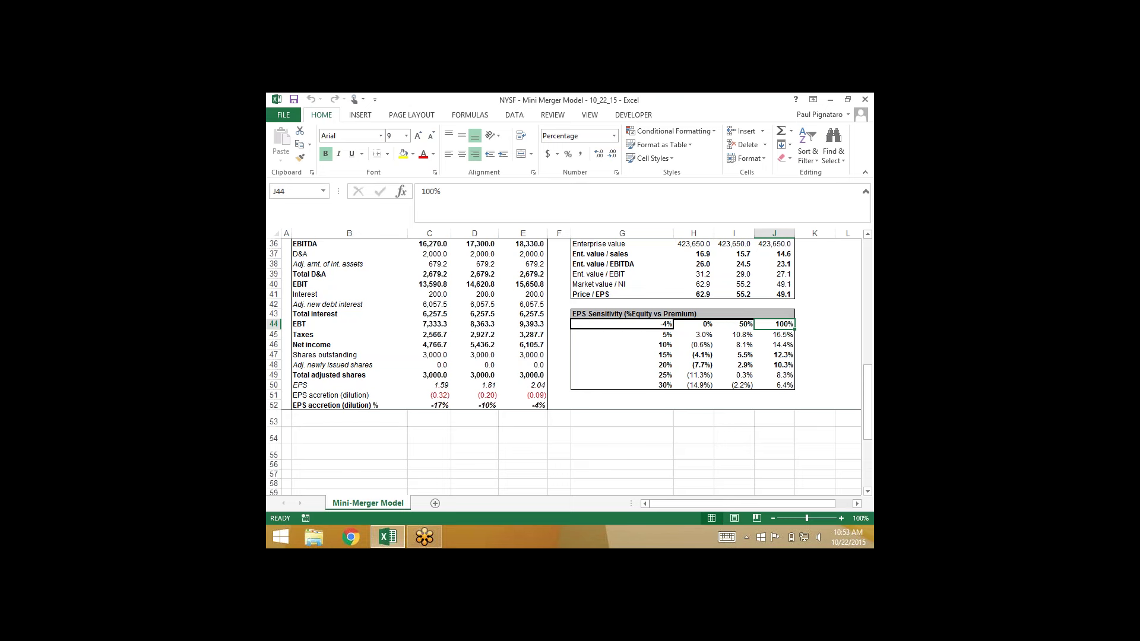
pyautogui.click(734, 323)
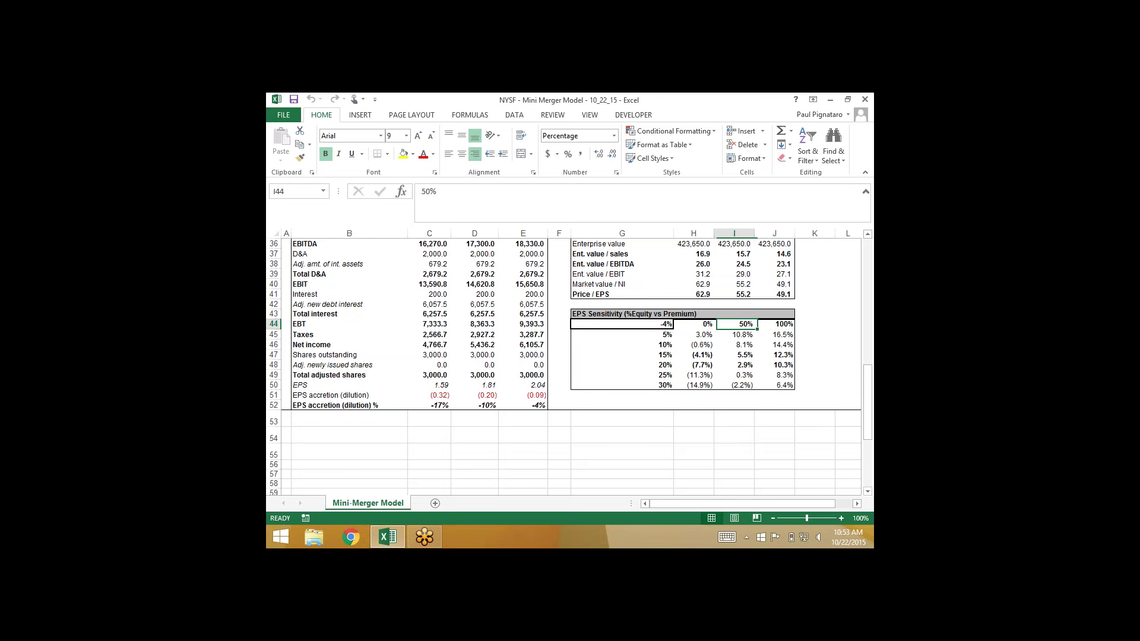
pyautogui.click(734, 335)
pyautogui.click(693, 334)
pyautogui.click(734, 335)
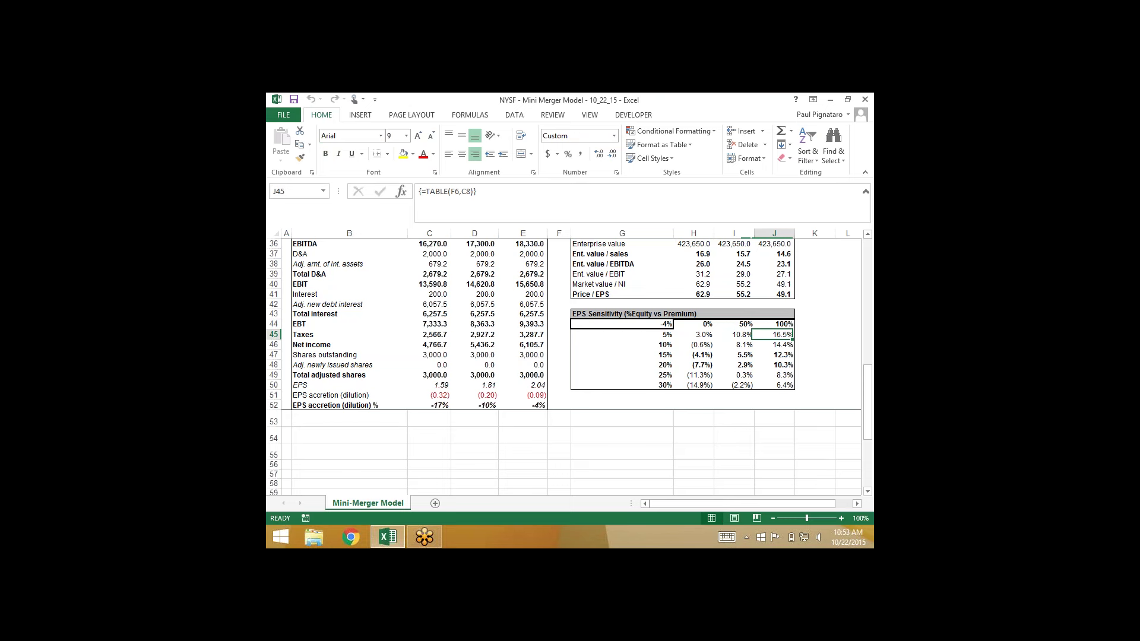
pyautogui.click(694, 335)
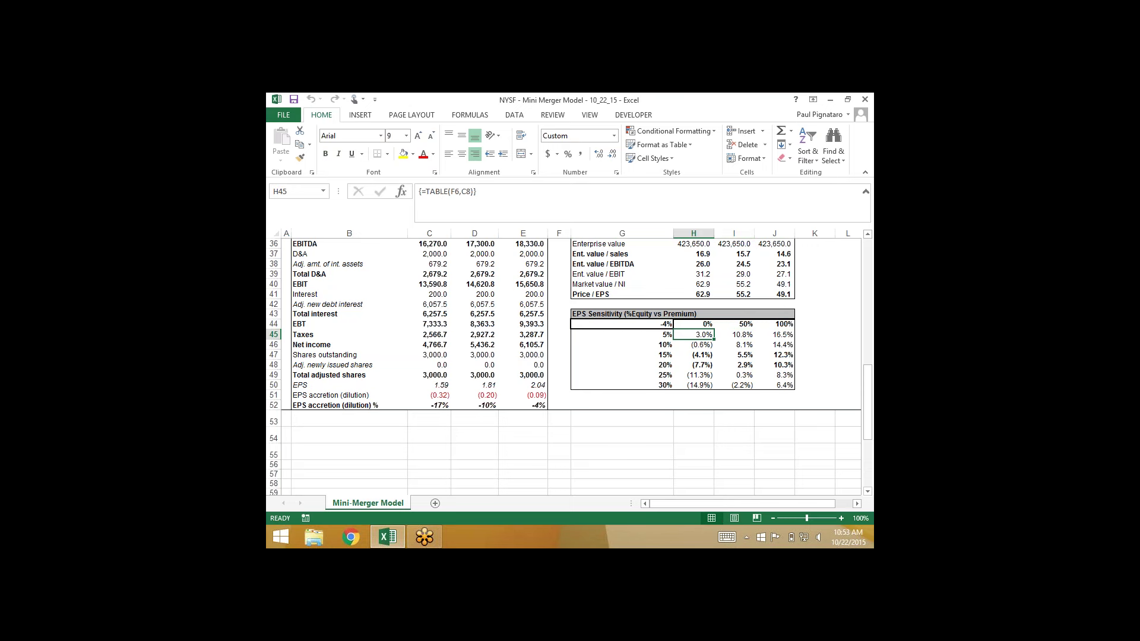
pyautogui.press('Down')
pyautogui.press('Left')
pyautogui.press('Up')
pyautogui.press('Right')
pyautogui.press('Right')
pyautogui.press('Right')
pyautogui.press('Left')
pyautogui.press('Left')
pyautogui.press('Left')
pyautogui.press('Right')
pyautogui.press('Right')
pyautogui.press('Left')
pyautogui.press('Right')
pyautogui.press('Left')
pyautogui.press('Right')
pyautogui.press('Left')
pyautogui.press('Right')
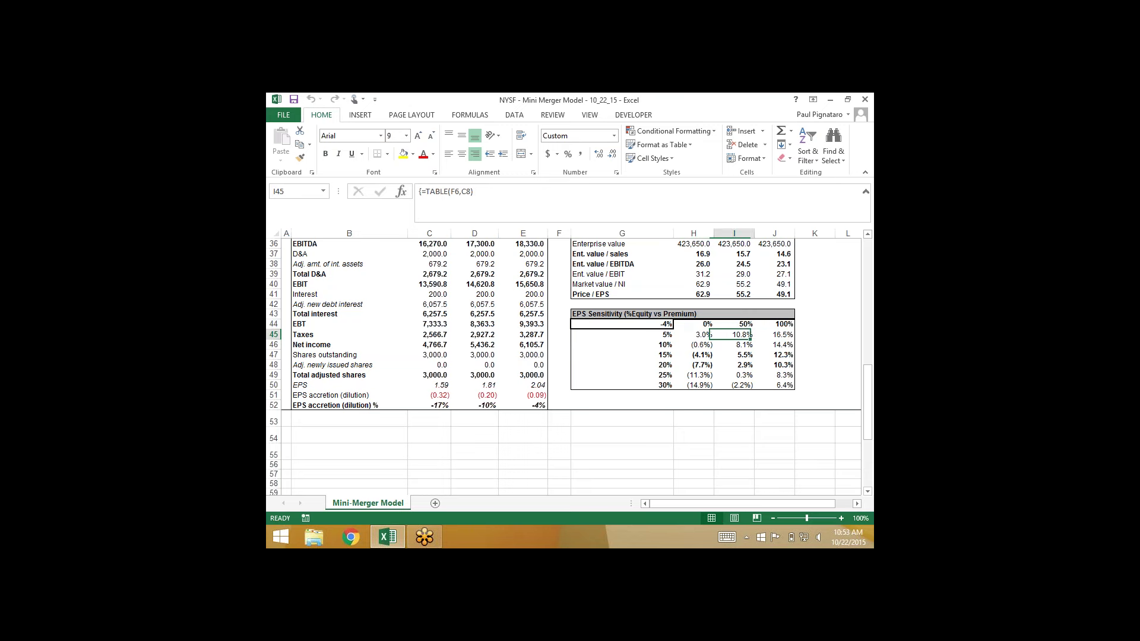
pyautogui.press('Left')
pyautogui.press('Right')
pyautogui.press('Right')
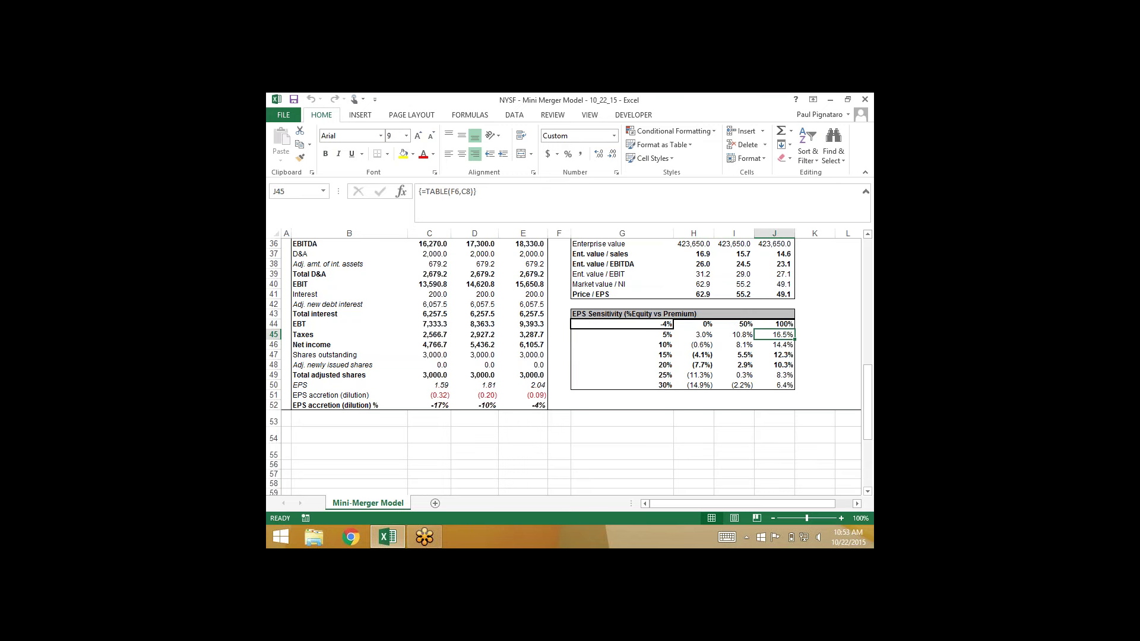
# - Examine the all-debt EPS accretion at a 5% purchase premium in cell H45
pyautogui.press('Left')
pyautogui.press('Left')
pyautogui.press('Left')
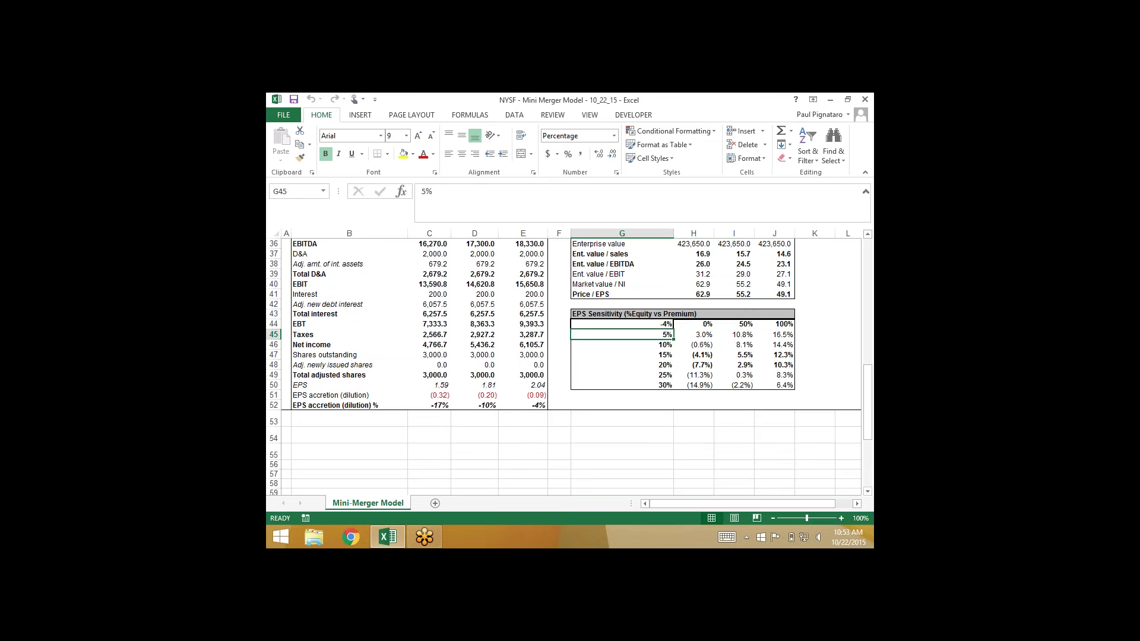
pyautogui.press('Right')
pyautogui.press('Left')
pyautogui.press('Right')
pyautogui.press('Left')
pyautogui.press('Right')
pyautogui.press('Left')
pyautogui.press('Right')
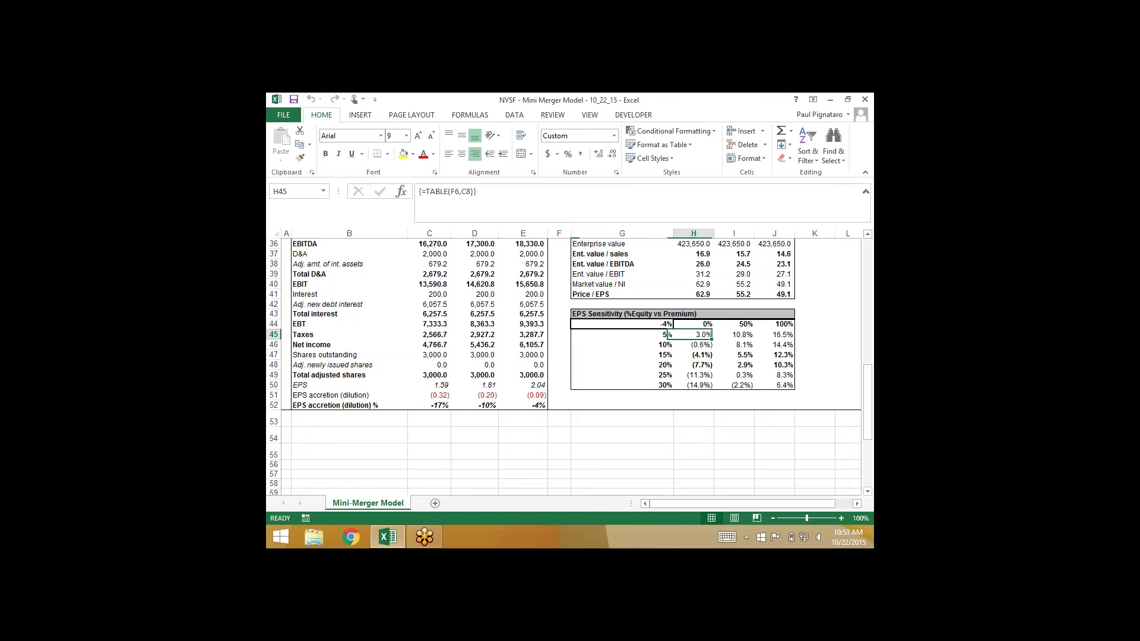
# - Follow the 5% premium row from its heading in G45 across to the all-equity EPS accretion in J45
pyautogui.press('Left')
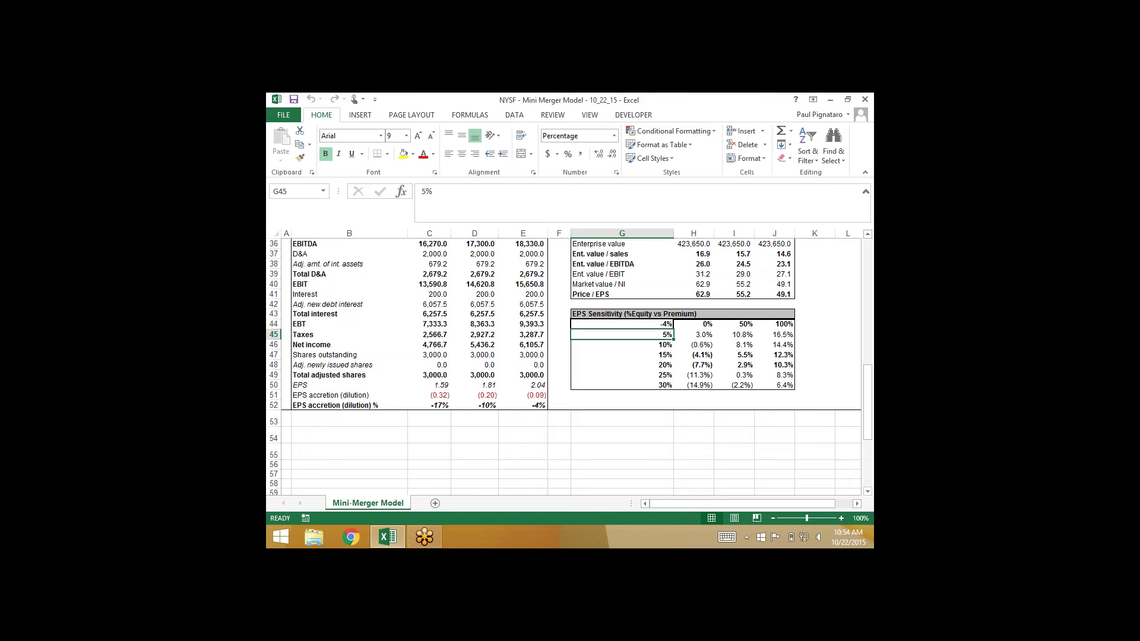
pyautogui.press('Right')
pyautogui.press('Left')
pyautogui.press('Right')
pyautogui.press('Left')
pyautogui.press('Right')
pyautogui.press('Left')
pyautogui.press('Right')
pyautogui.press('Left')
pyautogui.press('Right')
pyautogui.press('Right')
pyautogui.press('Right')
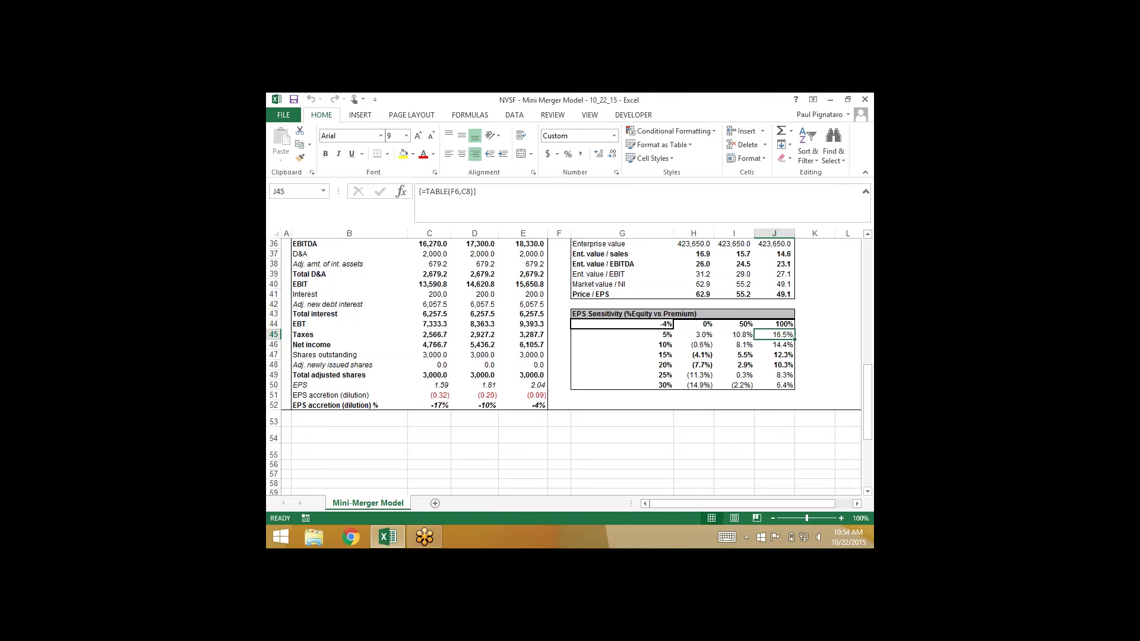
# - Compare the all-debt EPS accretion in H45 with the all-equity accretion in J45 at the 5% premium
pyautogui.press('Left')
pyautogui.press('Left')
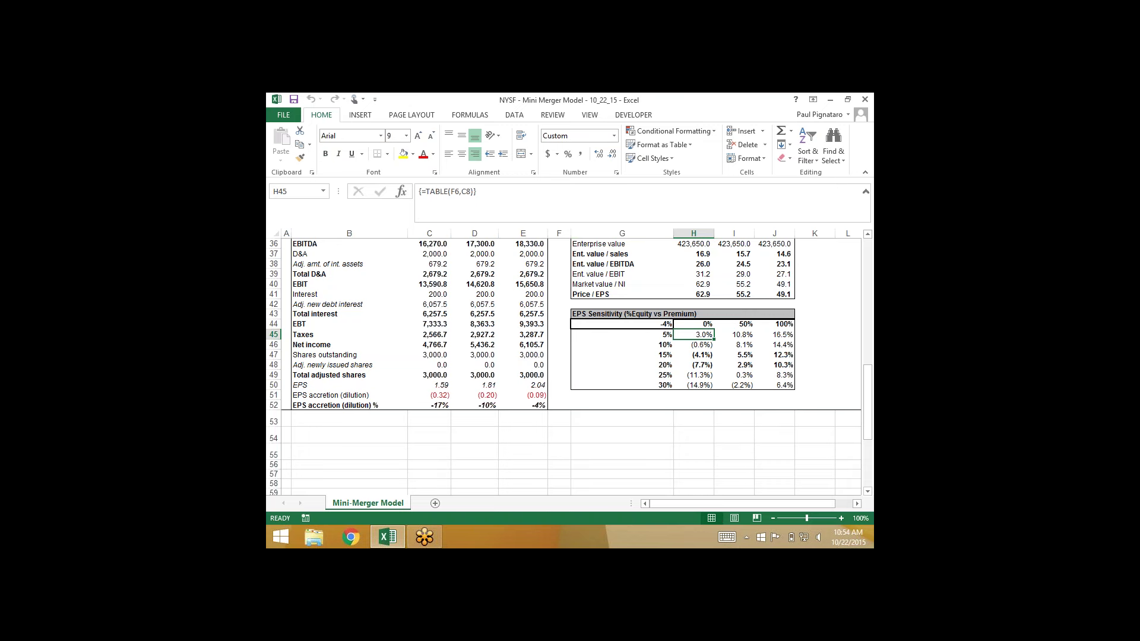
pyautogui.press('Left')
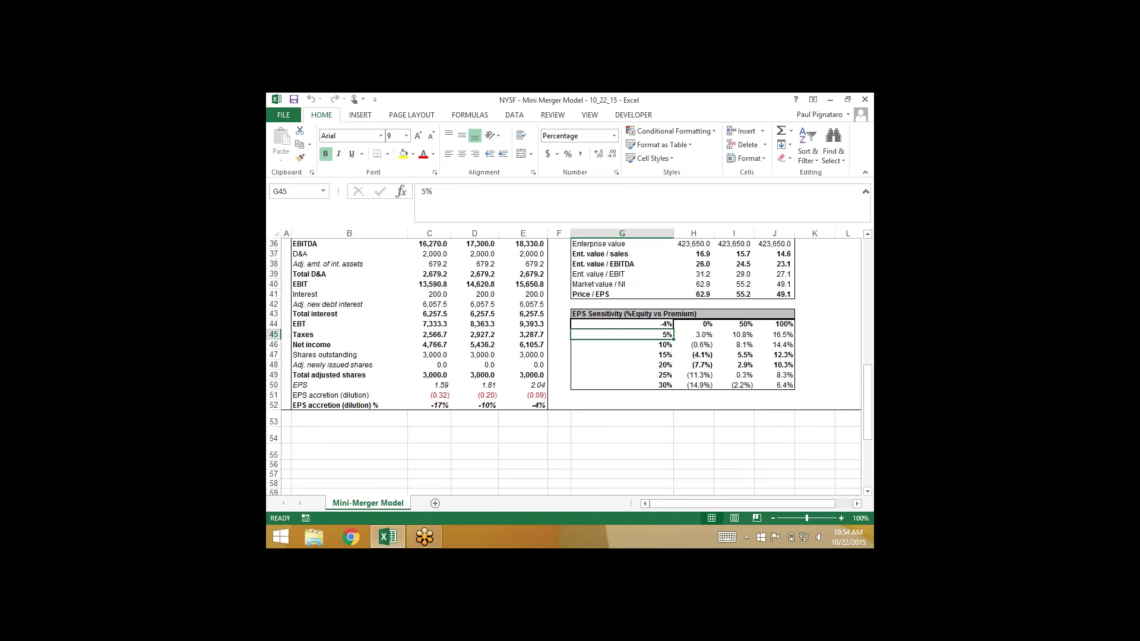
pyautogui.press('Right')
pyautogui.press('Right')
pyautogui.press('Right')
pyautogui.press('Left')
pyautogui.press('Left')
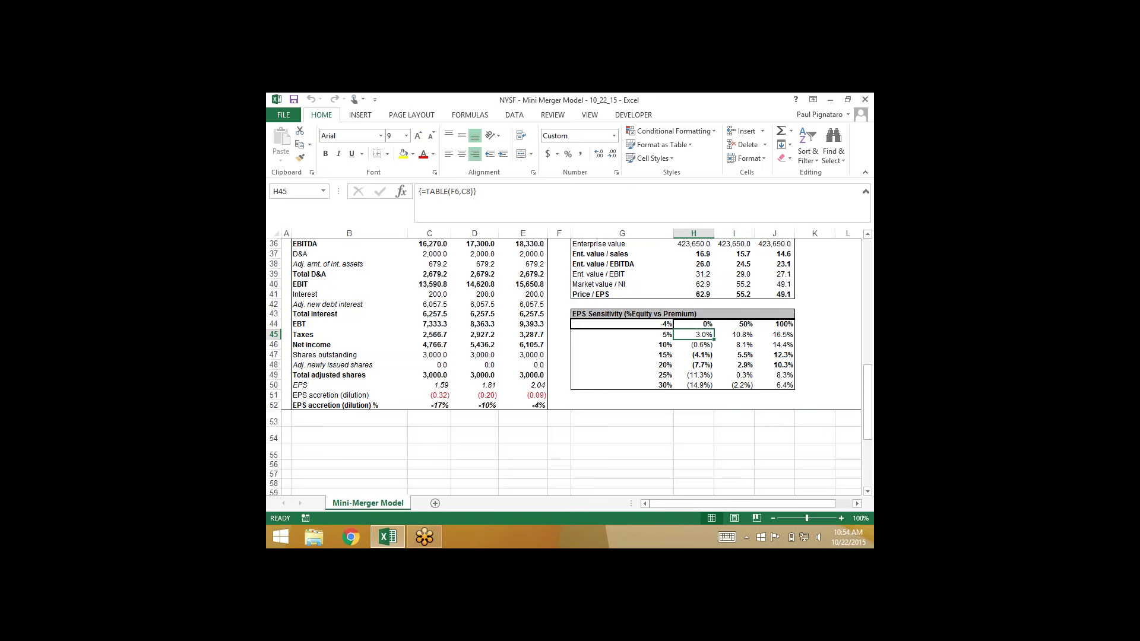
pyautogui.press('Right')
pyautogui.press('Right')
pyautogui.press('Right')
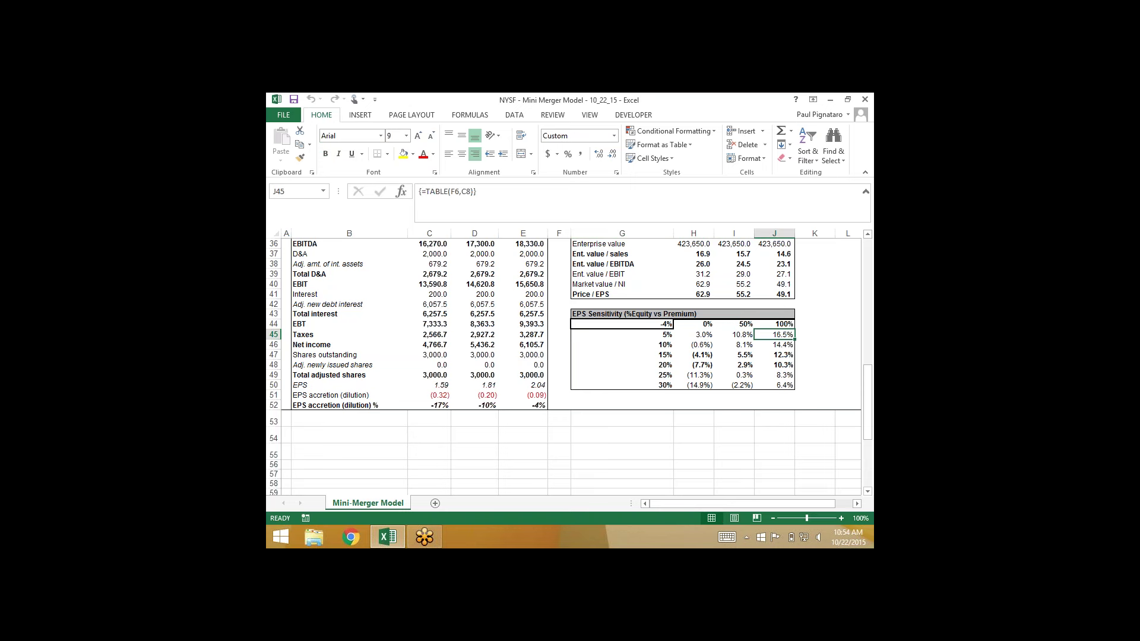
# - Compare EPS accretion between 50% and 100% equity at the 5% premium in I45 and J45
pyautogui.press('Left')
pyautogui.press('Right')
pyautogui.press('Left')
pyautogui.press('Right')
pyautogui.press('Left')
pyautogui.press('Right')
pyautogui.press('Right')
pyautogui.press('Left')
pyautogui.press('Right')
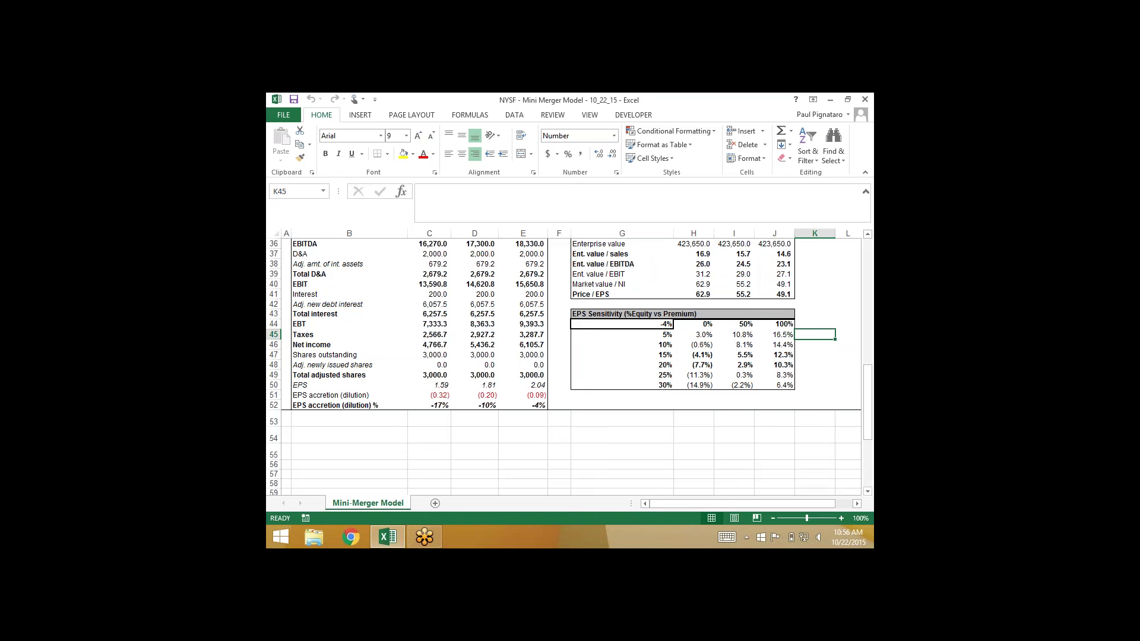
# - Compare the 50% equity accretion at the 5%, 25% and 30% premiums in column I, starting from the all-debt case
pyautogui.click(694, 334)
pyautogui.click(734, 335)
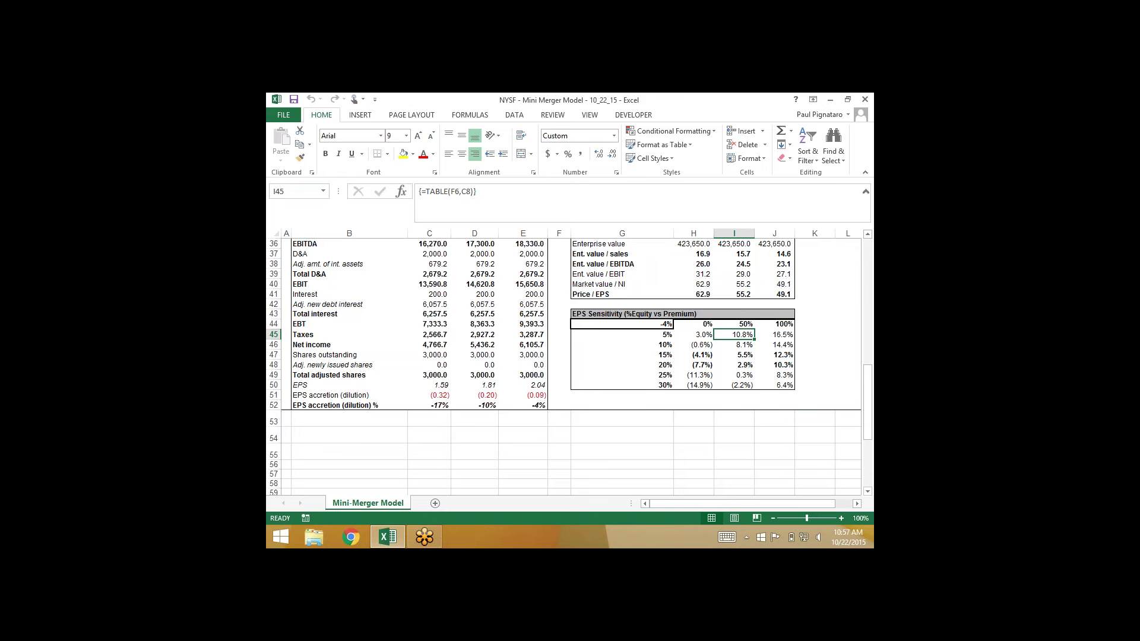
pyautogui.click(734, 375)
pyautogui.click(735, 385)
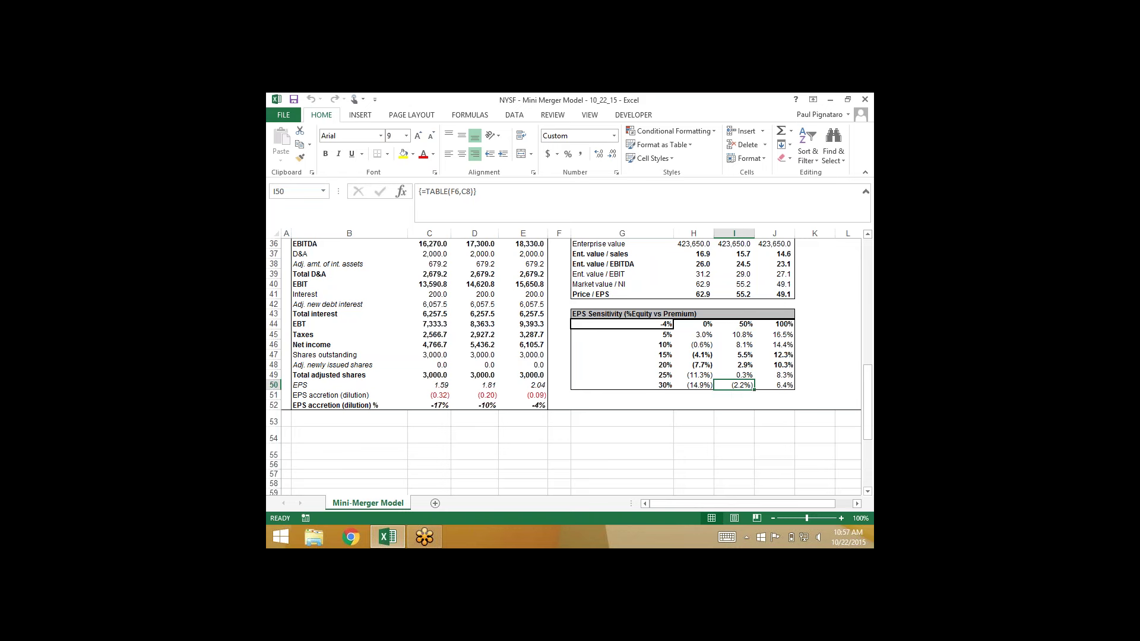
# - Examine the EPS and newly issued shares rows of the Consolidated Statistics
pyautogui.press('Left')
pyautogui.press('Left')
pyautogui.press('Left')
pyautogui.press('Left')
pyautogui.press('Left')
pyautogui.press('Left')
pyautogui.press('Left')
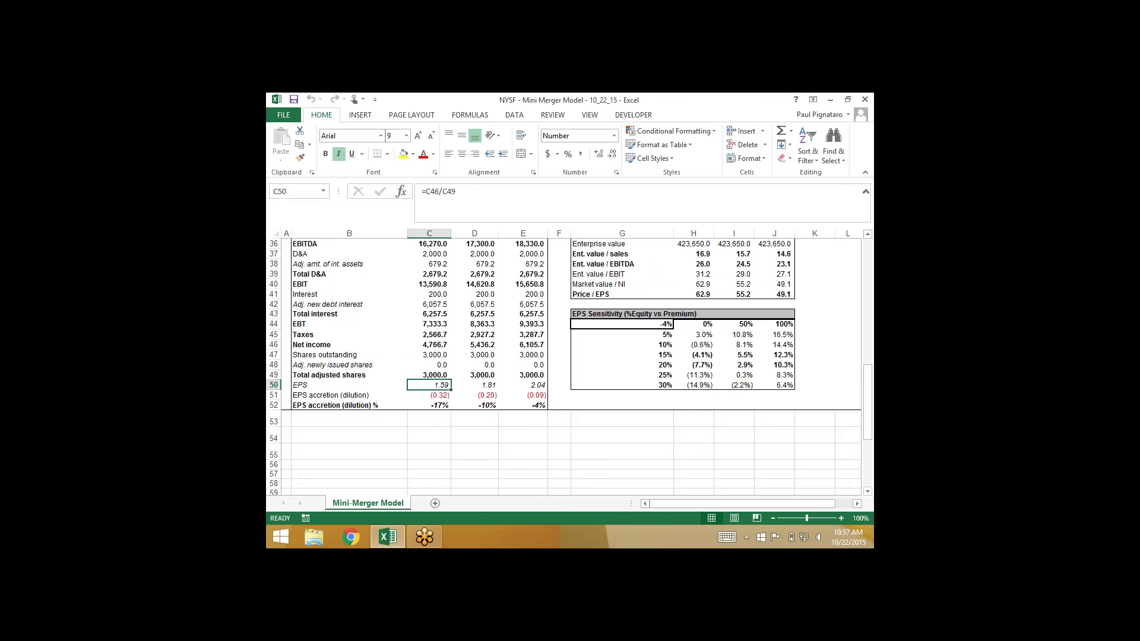
pyautogui.press('Up')
pyautogui.press('Up')
pyautogui.press('Right')
pyautogui.press('Right')
pyautogui.press('Right')
pyautogui.press('Right')
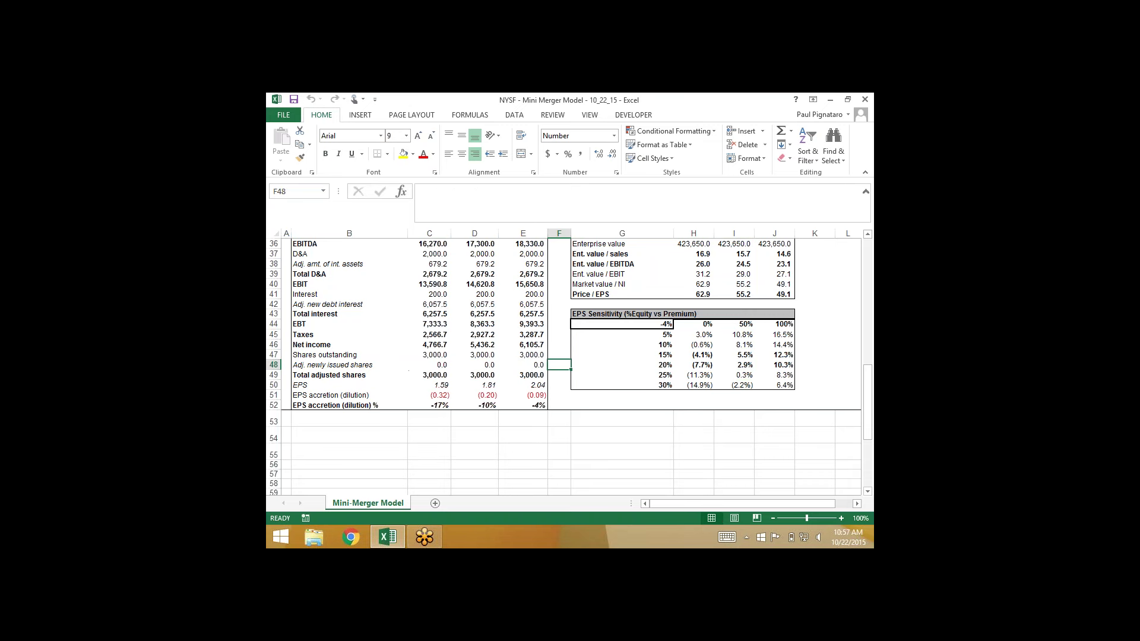
pyautogui.press('Up')
# - Set the equity percentage in F6 to 50% and check the newly issued shares in C48
pyautogui.scroll(12, 565, 368)
pyautogui.click(559, 337)
pyautogui.write('50')
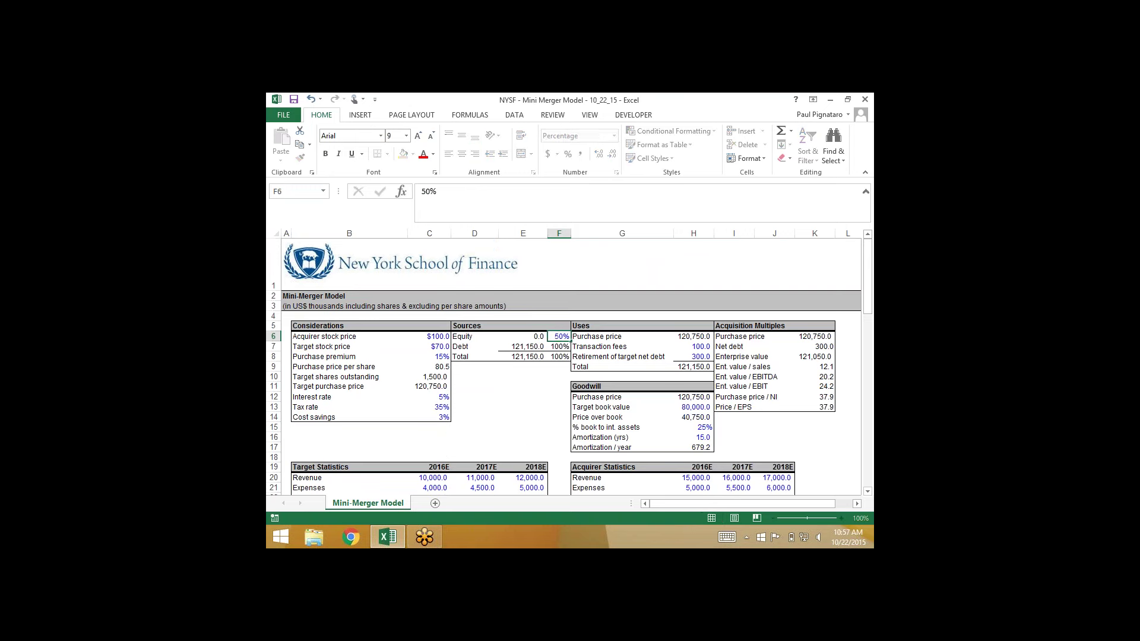
pyautogui.press('Return')
pyautogui.scroll(-9, 564, 366)
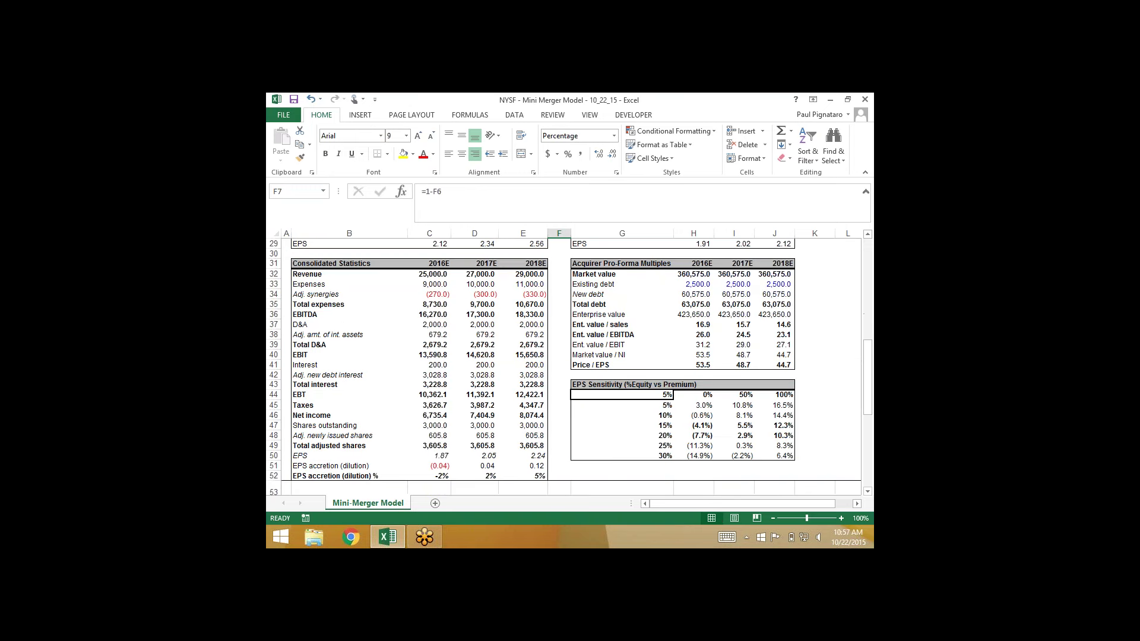
pyautogui.click(429, 436)
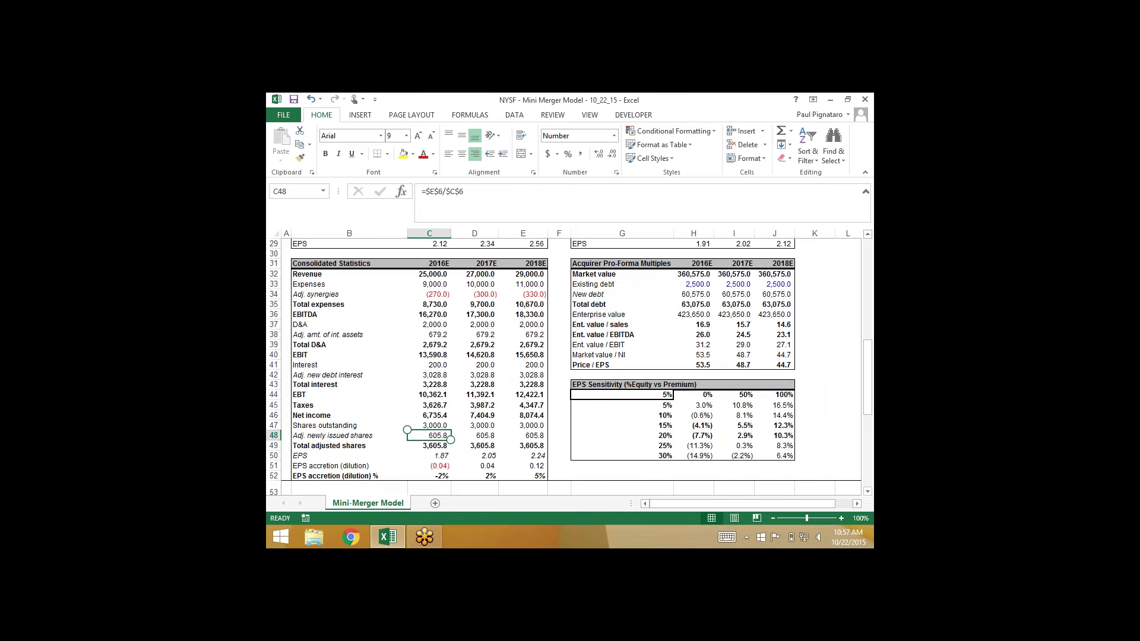
# - Set the equity percentage in F6 to 100% and check the newly issued shares in the Consolidated Statistics
pyautogui.scroll(10, 564, 365)
pyautogui.click(559, 336)
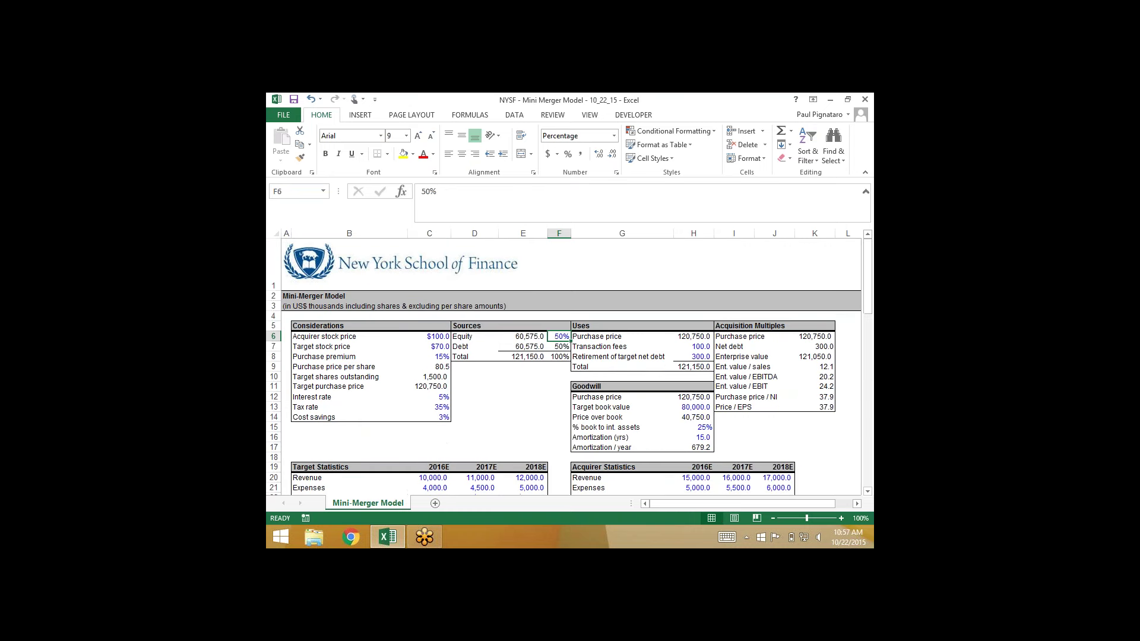
pyautogui.write('100%')
pyautogui.press('Return')
pyautogui.scroll(-1, 565, 386)
pyautogui.scroll(-10, 564, 365)
pyautogui.click(430, 364)
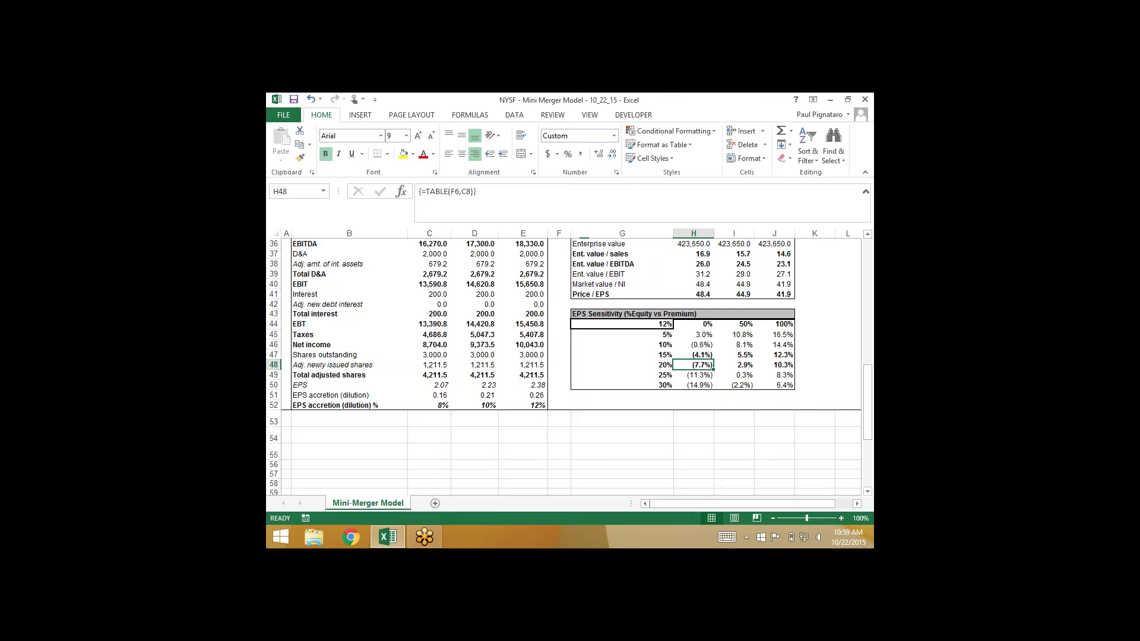
# - Review the 0% equity heading in H44, the acquirer stock price in C6 and the acquirer's 2018E EPS in J29
pyautogui.click(694, 324)
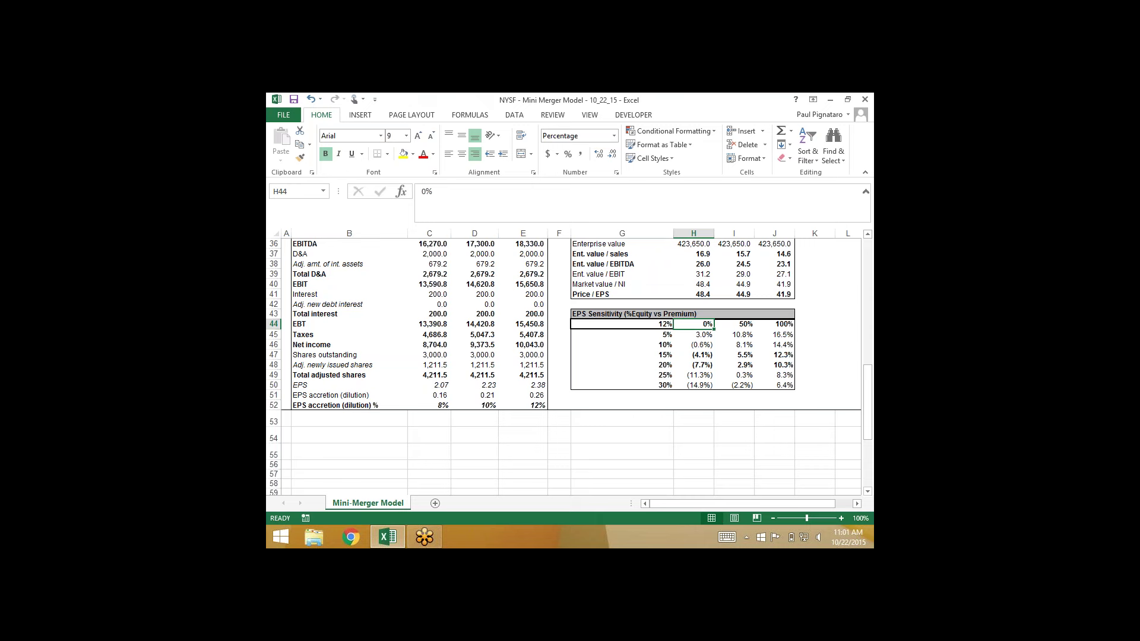
pyautogui.scroll(6, 564, 365)
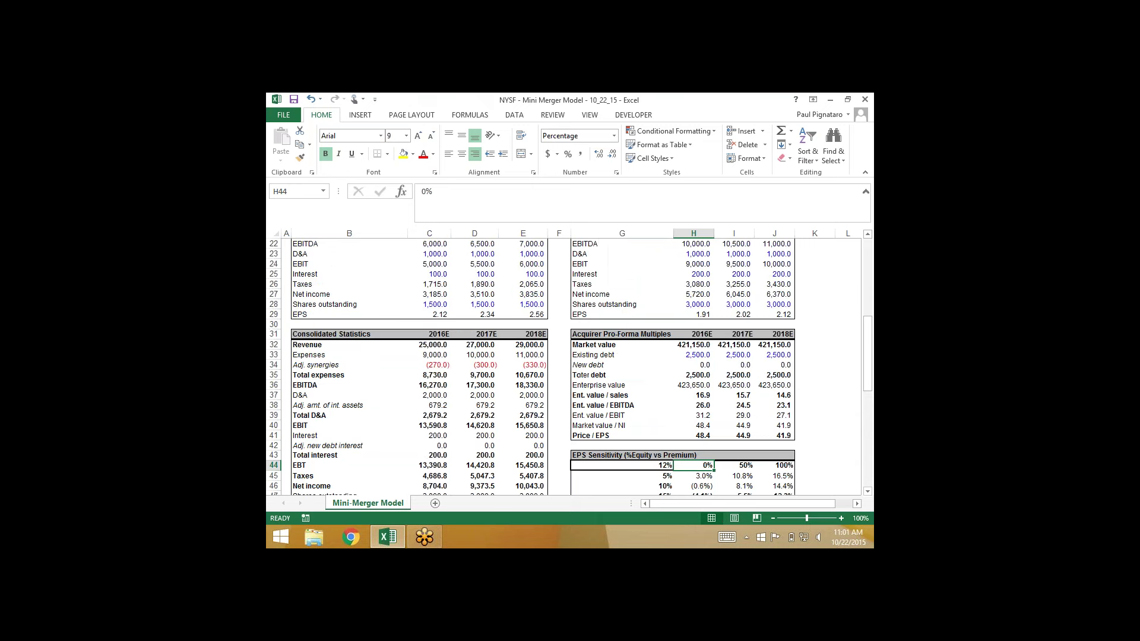
pyautogui.click(815, 338)
pyautogui.scroll(5, 815, 338)
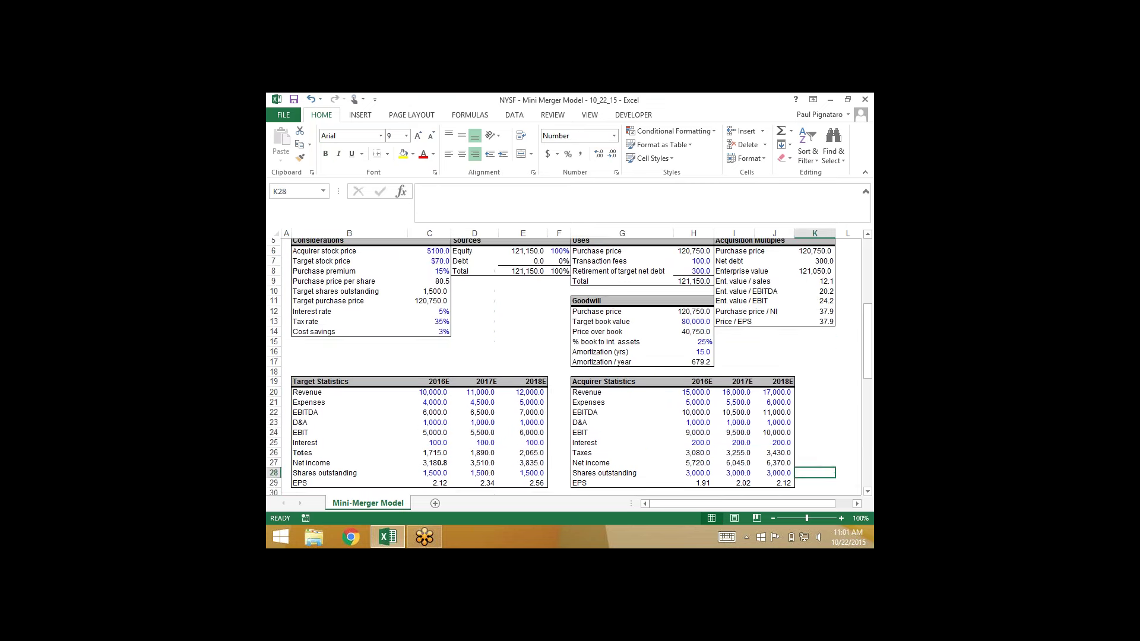
pyautogui.click(429, 253)
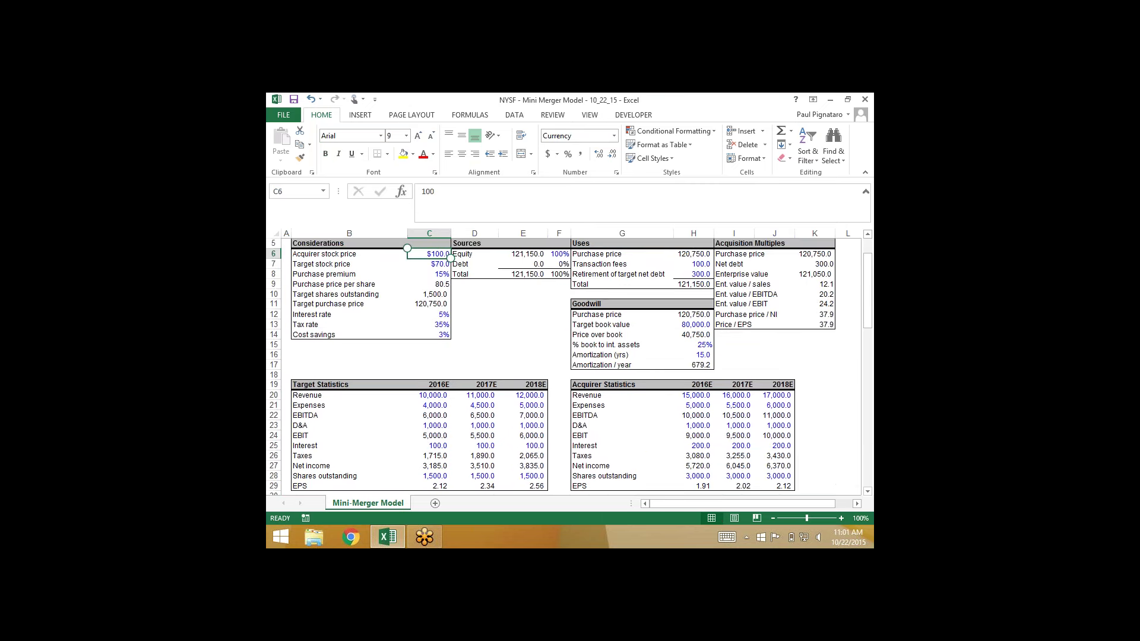
pyautogui.scroll(-3, 564, 365)
pyautogui.click(774, 395)
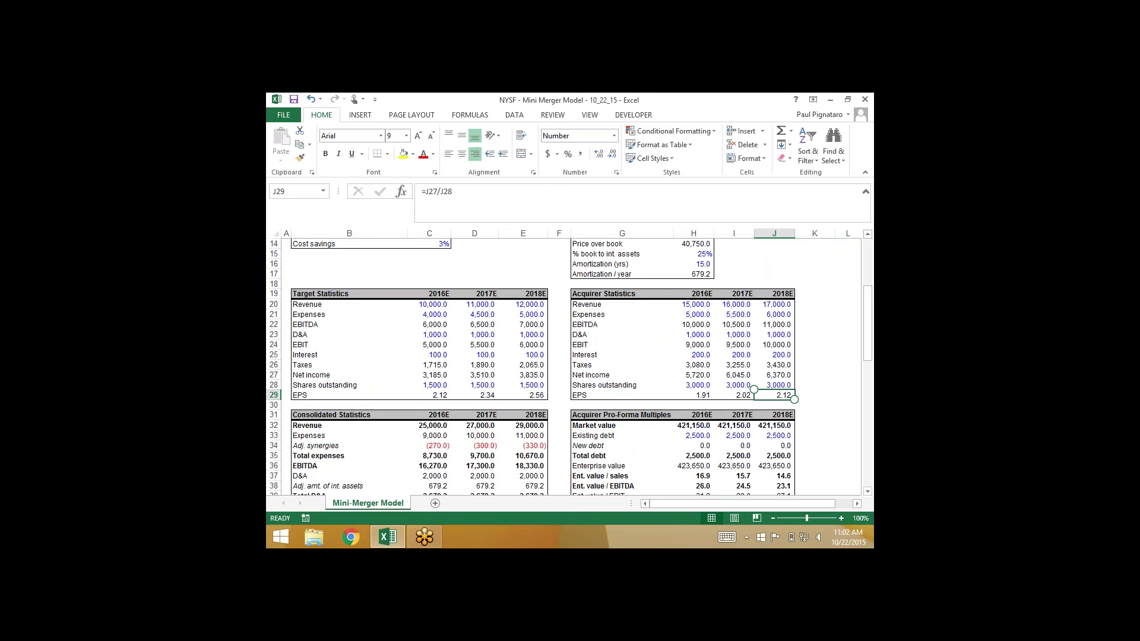
# - Set the acquirer stock price in C6 to $30 and check the EPS Sensitivity table from cell H45
pyautogui.scroll(5, 564, 366)
pyautogui.click(430, 337)
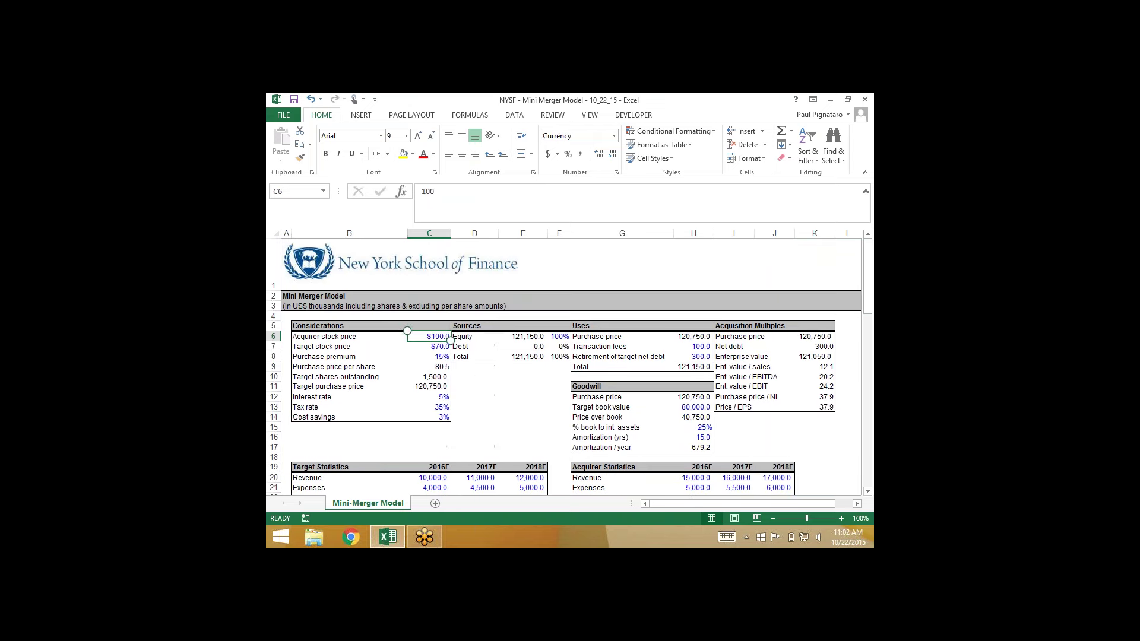
pyautogui.write('30')
pyautogui.press('Return')
pyautogui.press('Up')
pyautogui.scroll(-10, 564, 365)
pyautogui.click(693, 395)
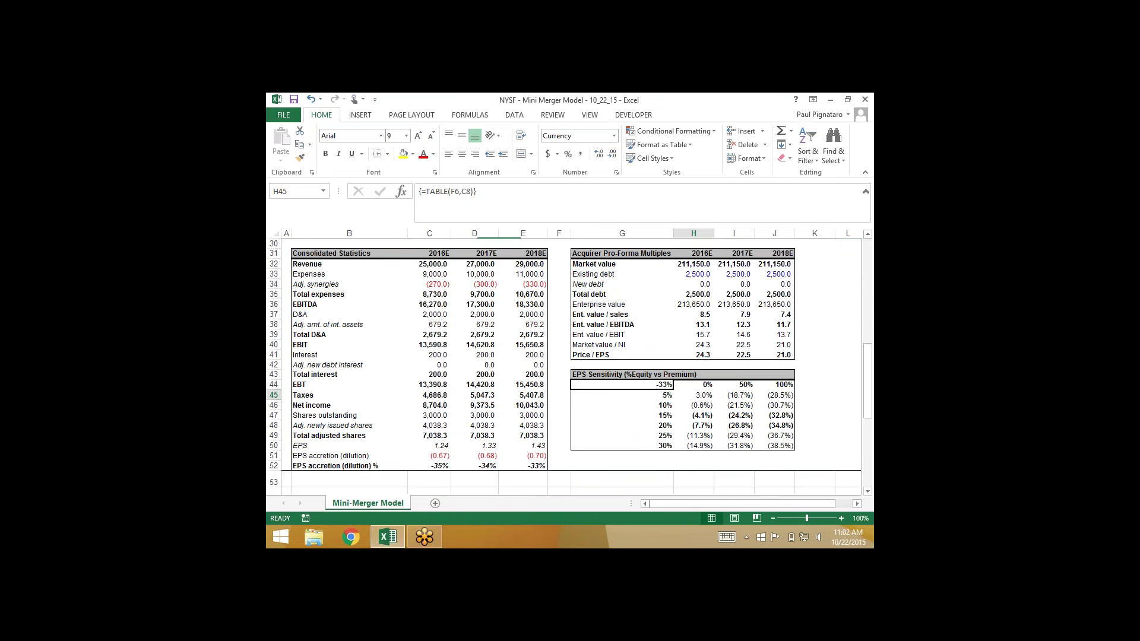